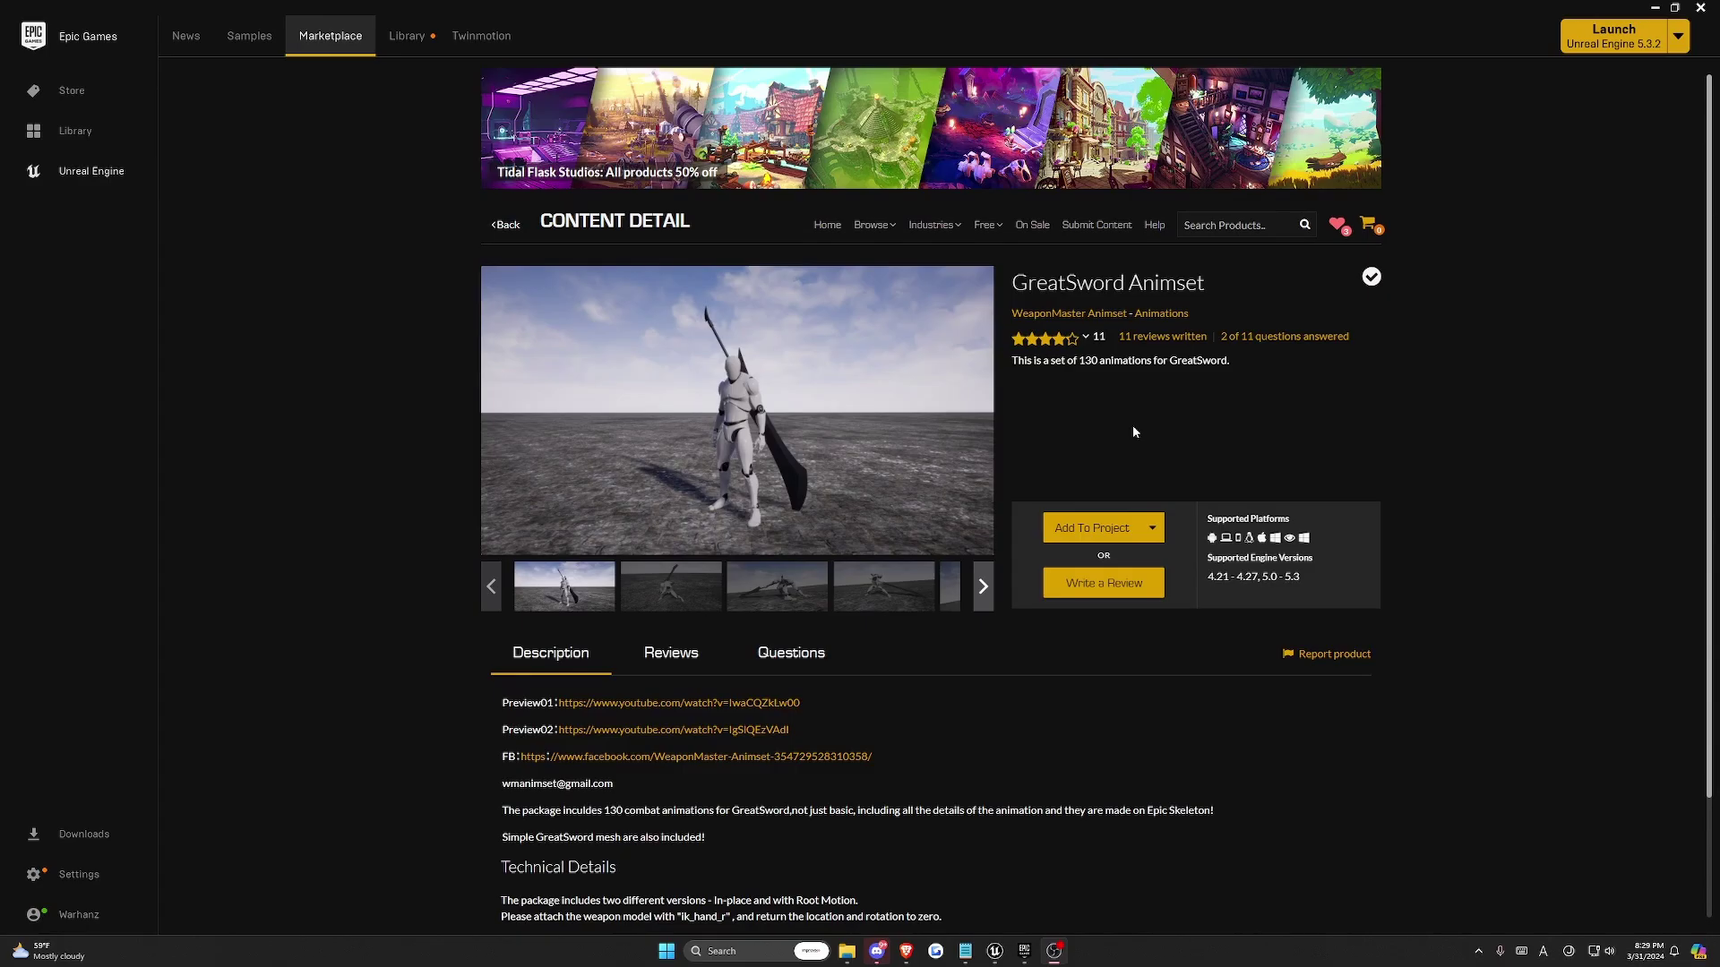
Step: In the Epic Games Launcher, choose ACFSample as the destination project for the GreatSword Animset
left_click(1133, 428)
left_click(1108, 528)
left_click(869, 448)
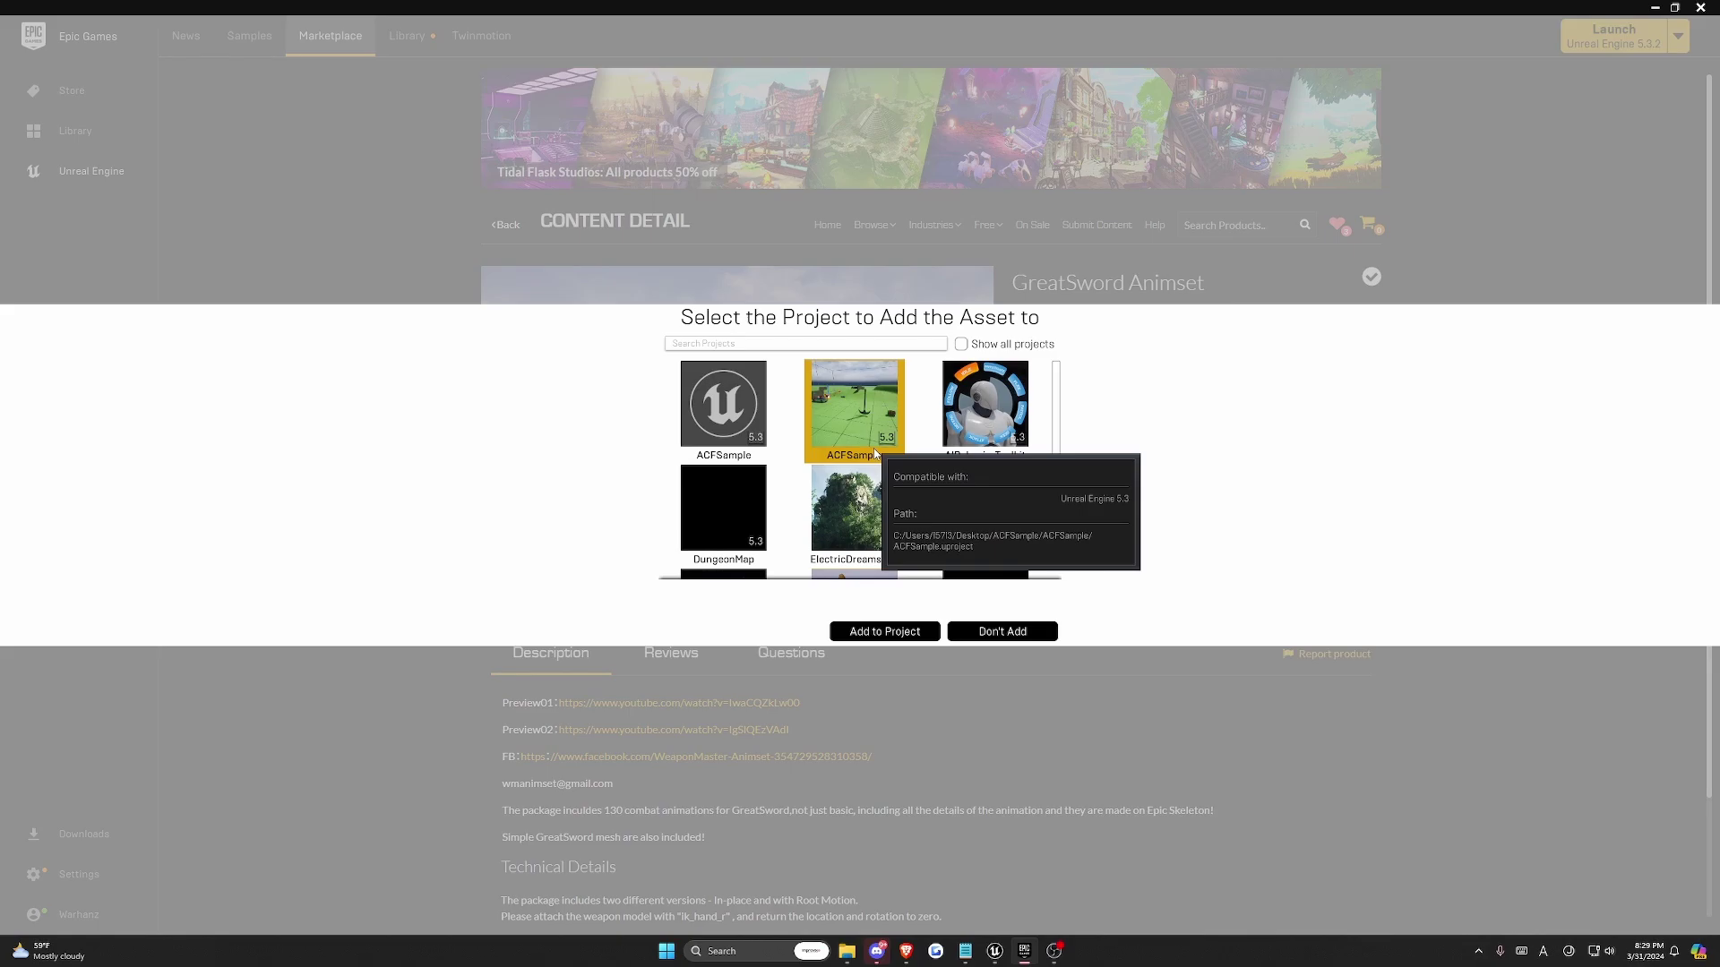
Step: Confirm adding the animset, then browse to GreatSword > GreatSword > Battle > Root
left_click(882, 632)
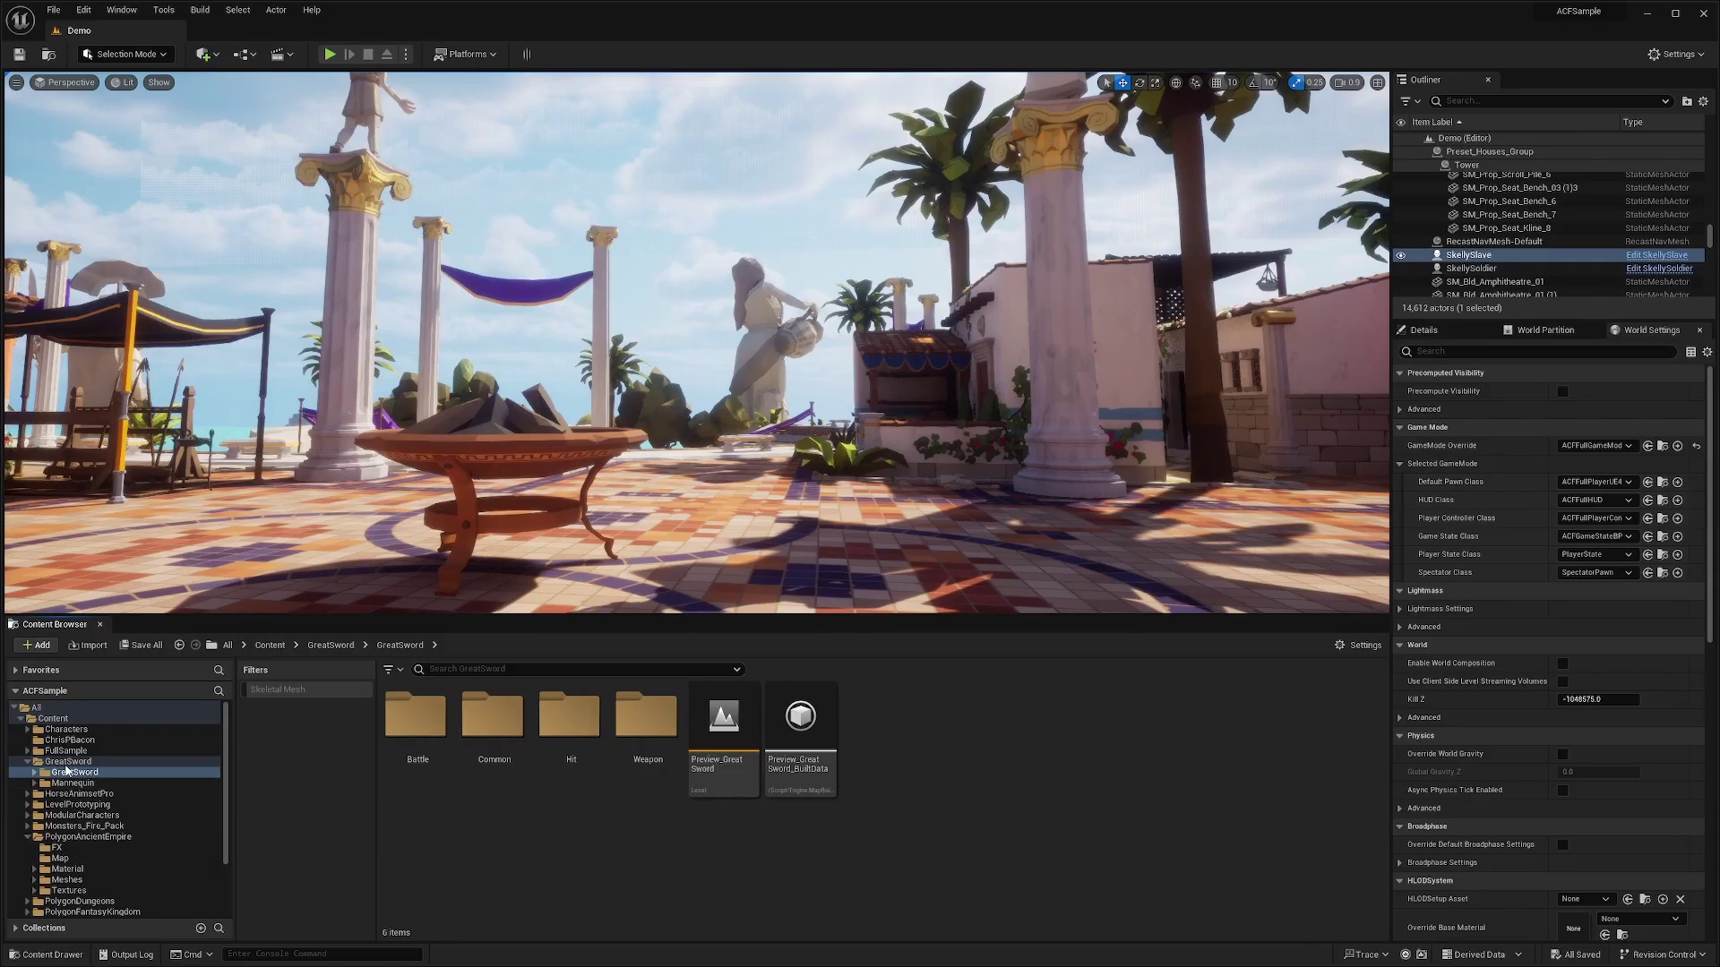
left_click(66, 762)
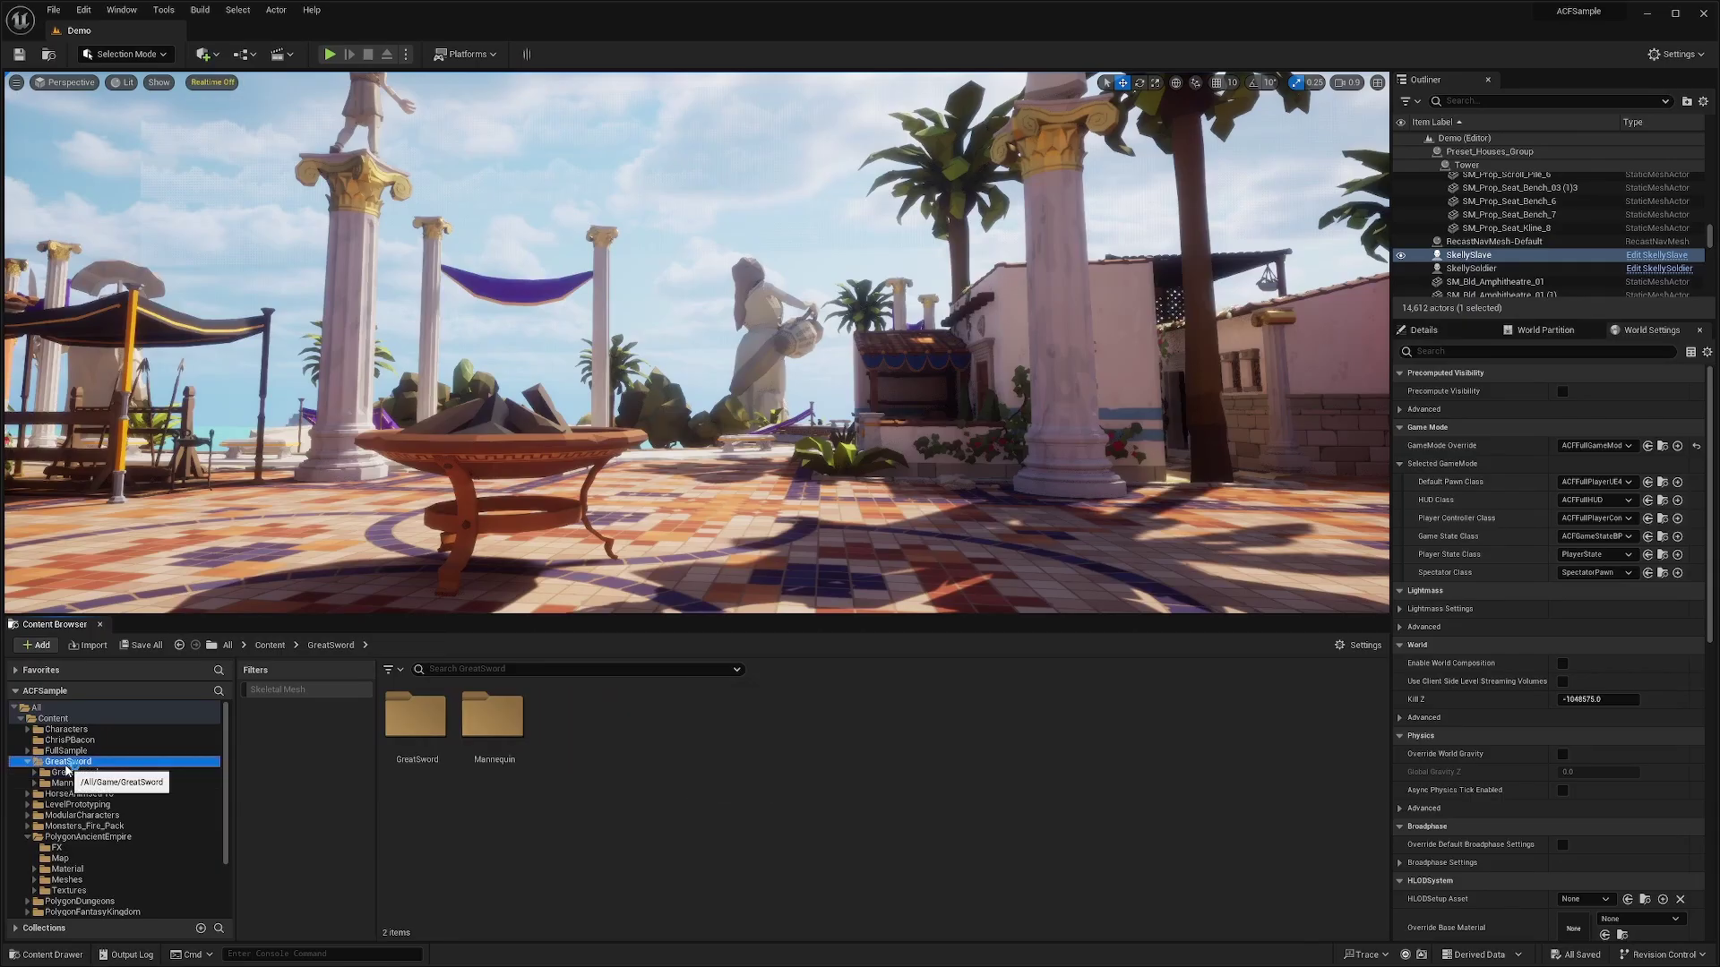
double_click(409, 737)
double_click(415, 721)
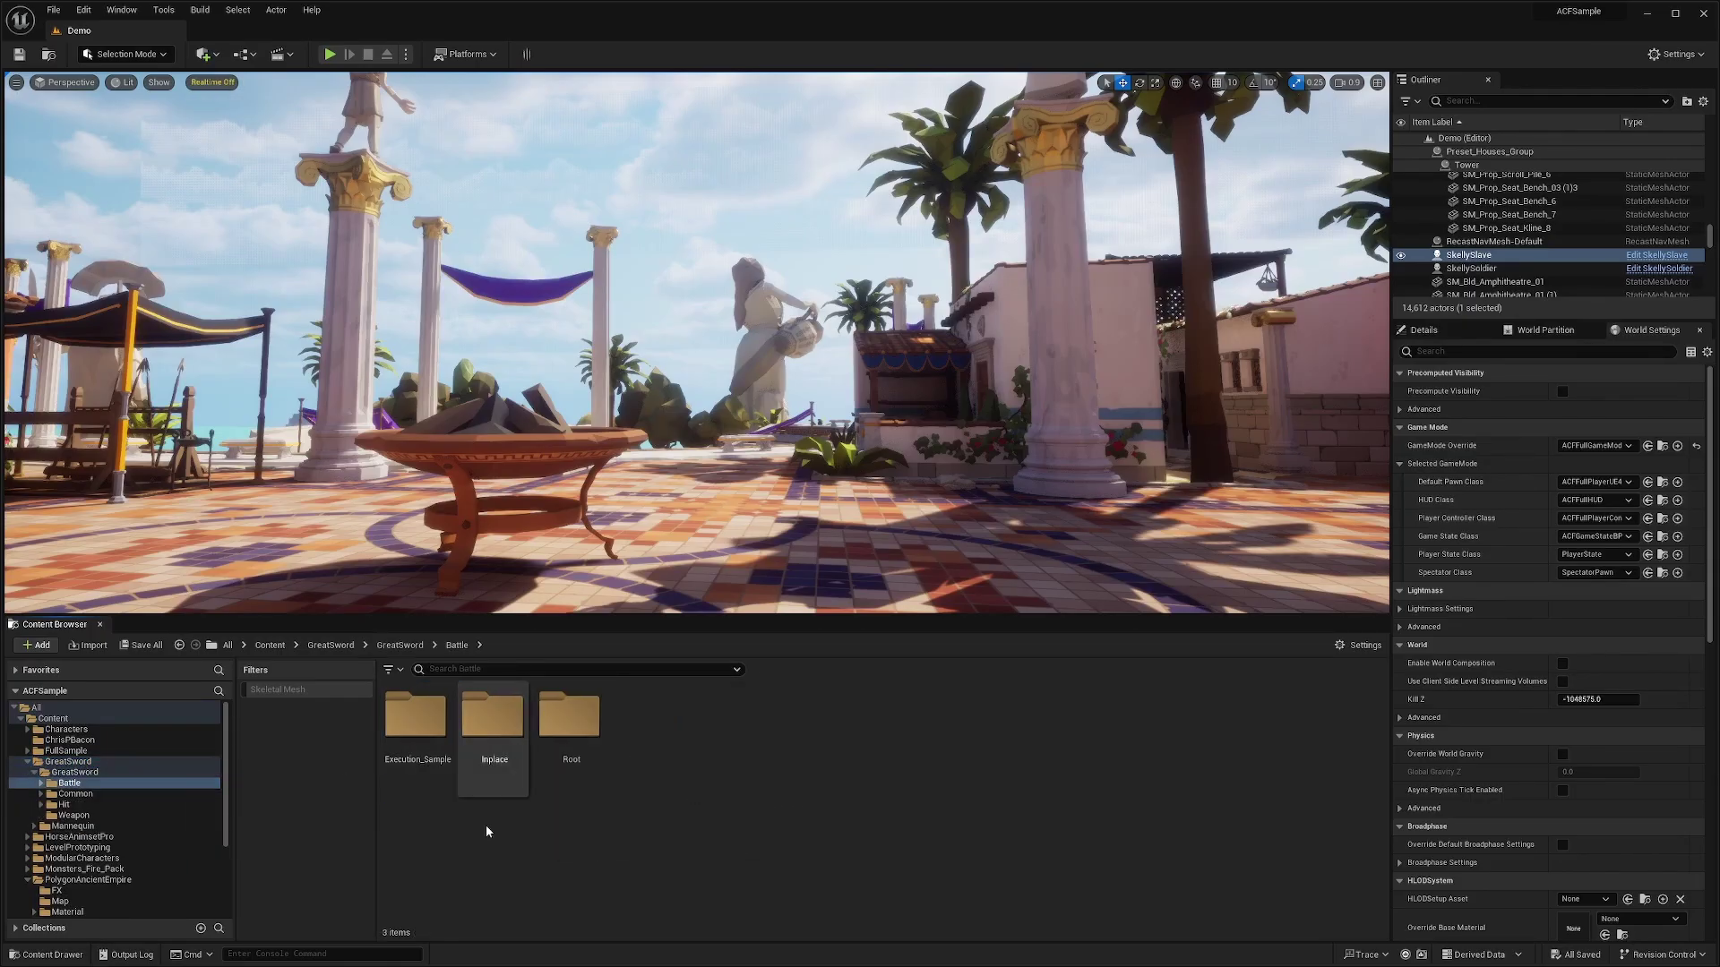
double_click(578, 735)
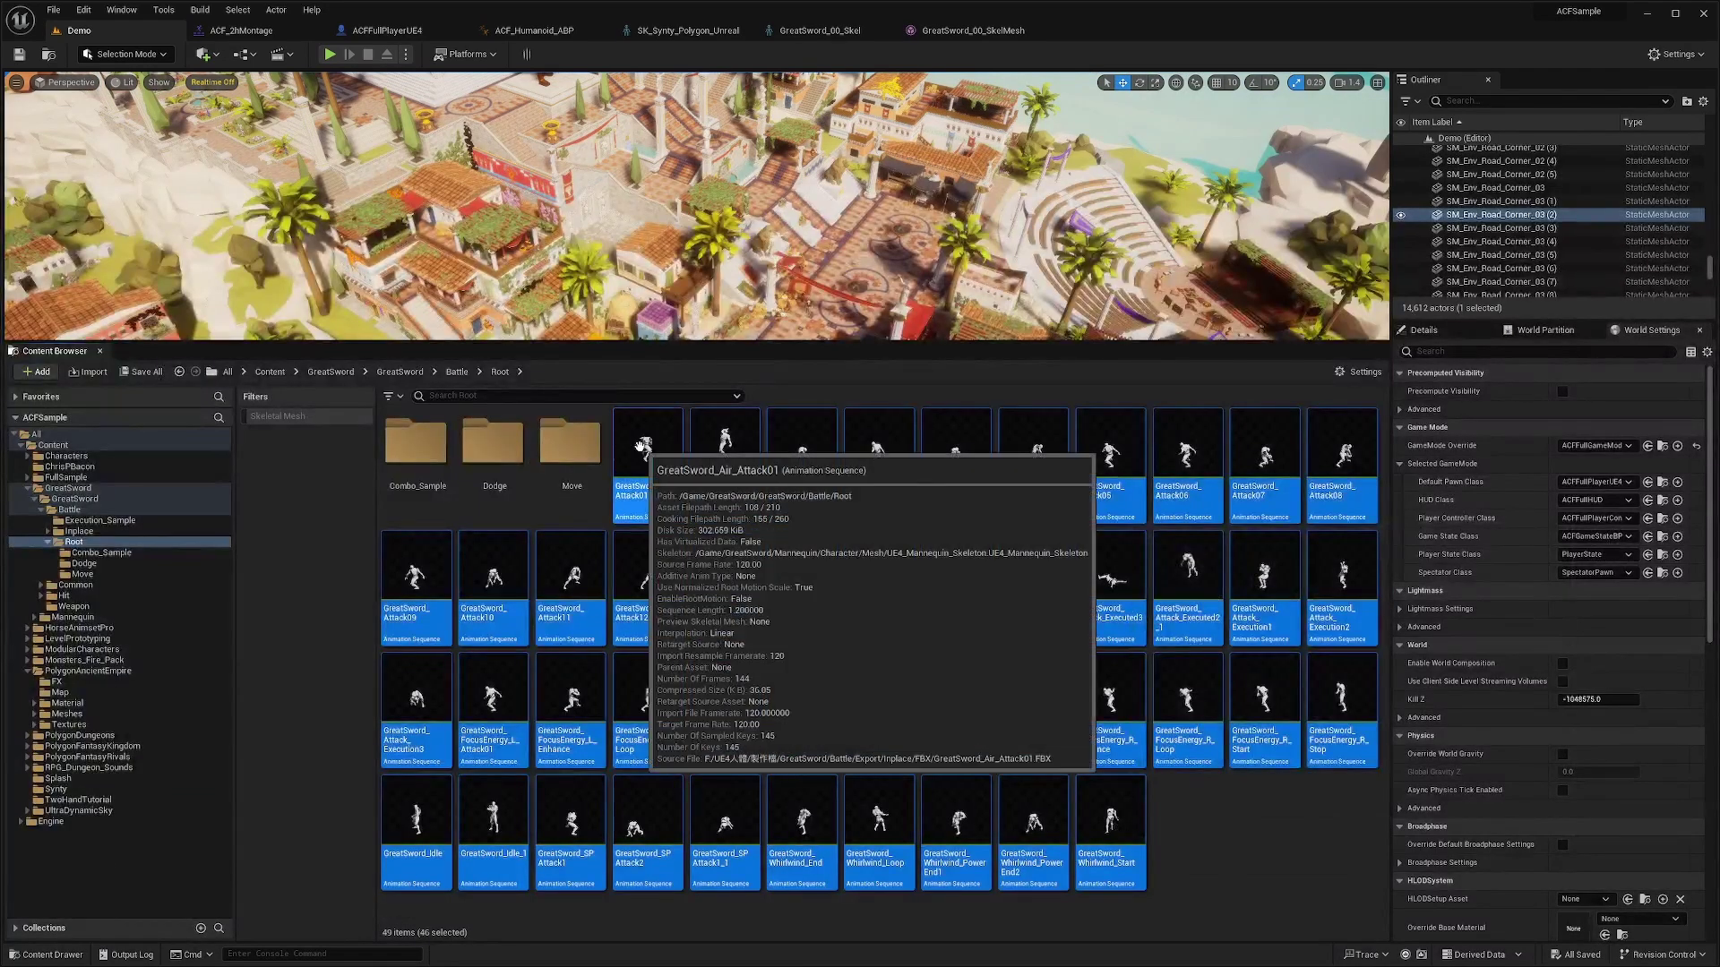
Step: Replace the skeleton of the selected Root animations with ACF_UE5Manny
right_click(643, 454)
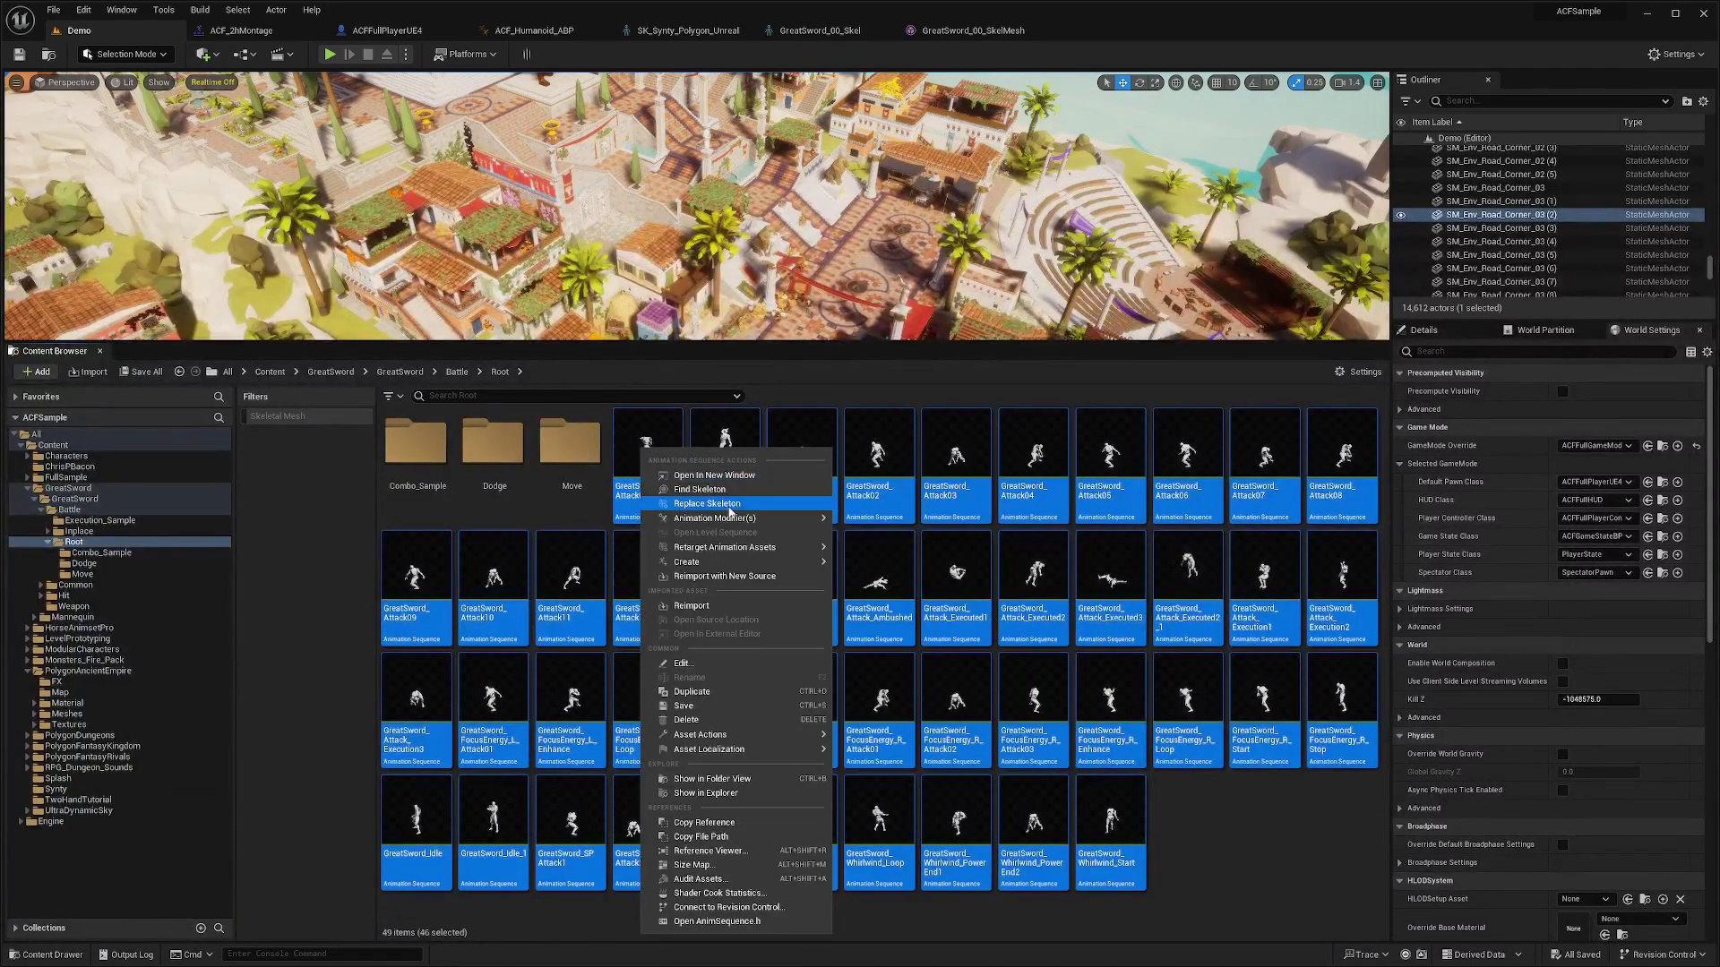
left_click(721, 505)
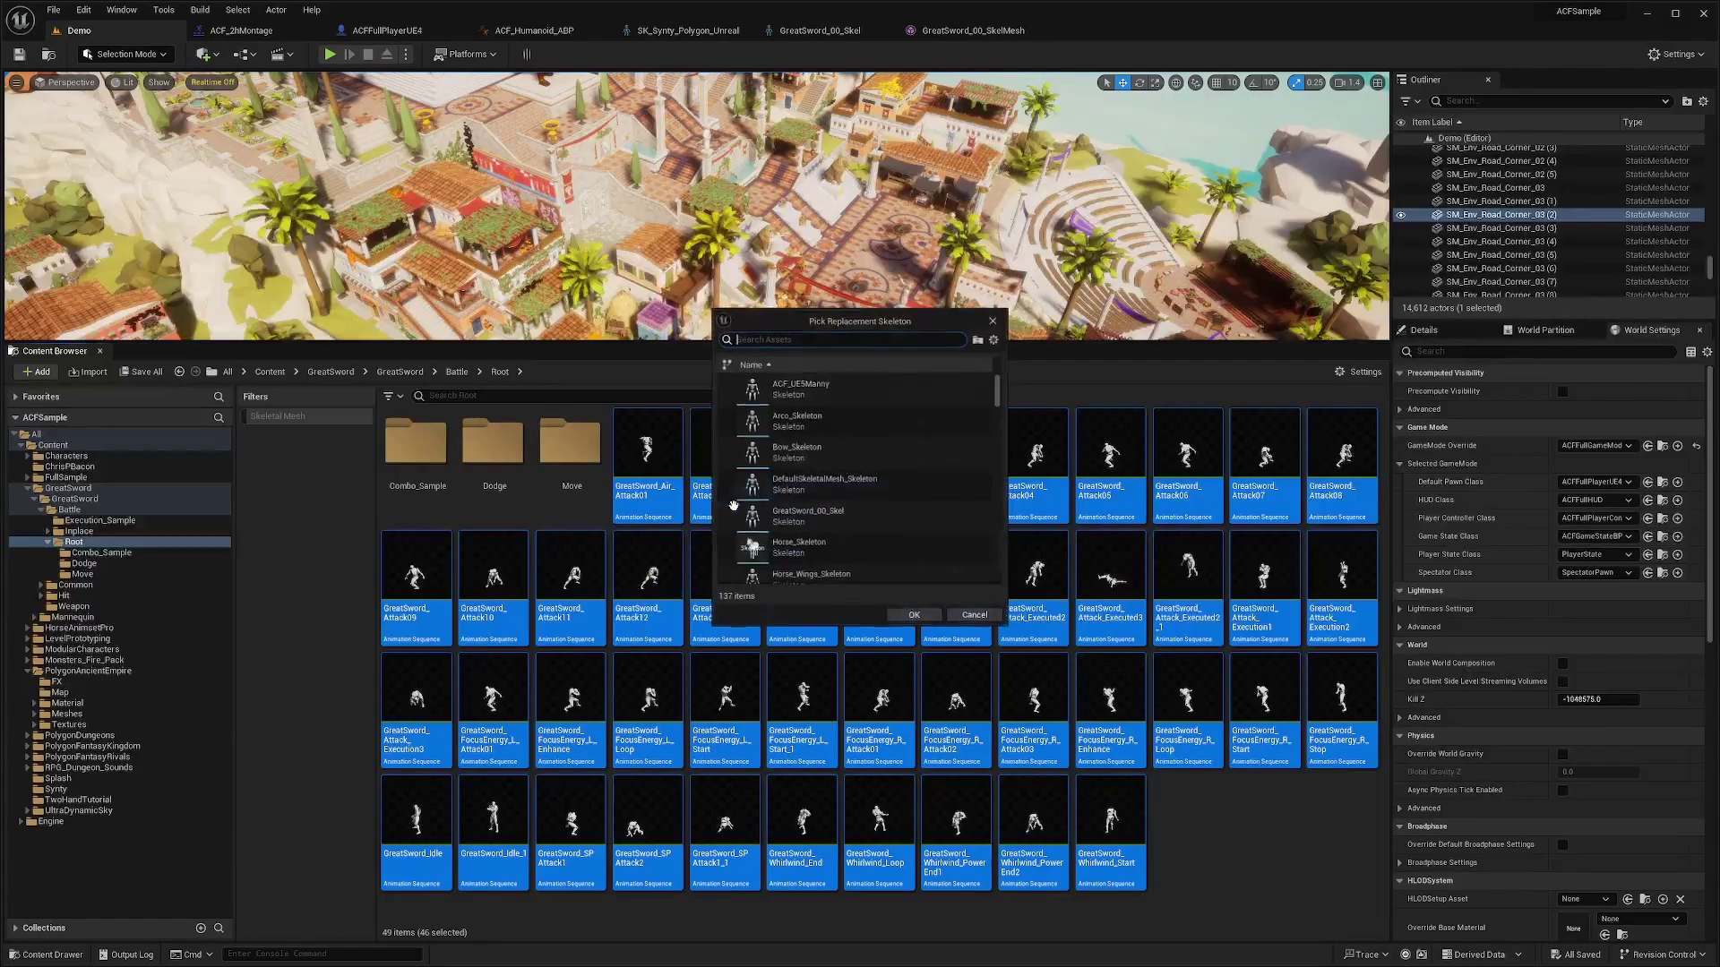
left_click(808, 394)
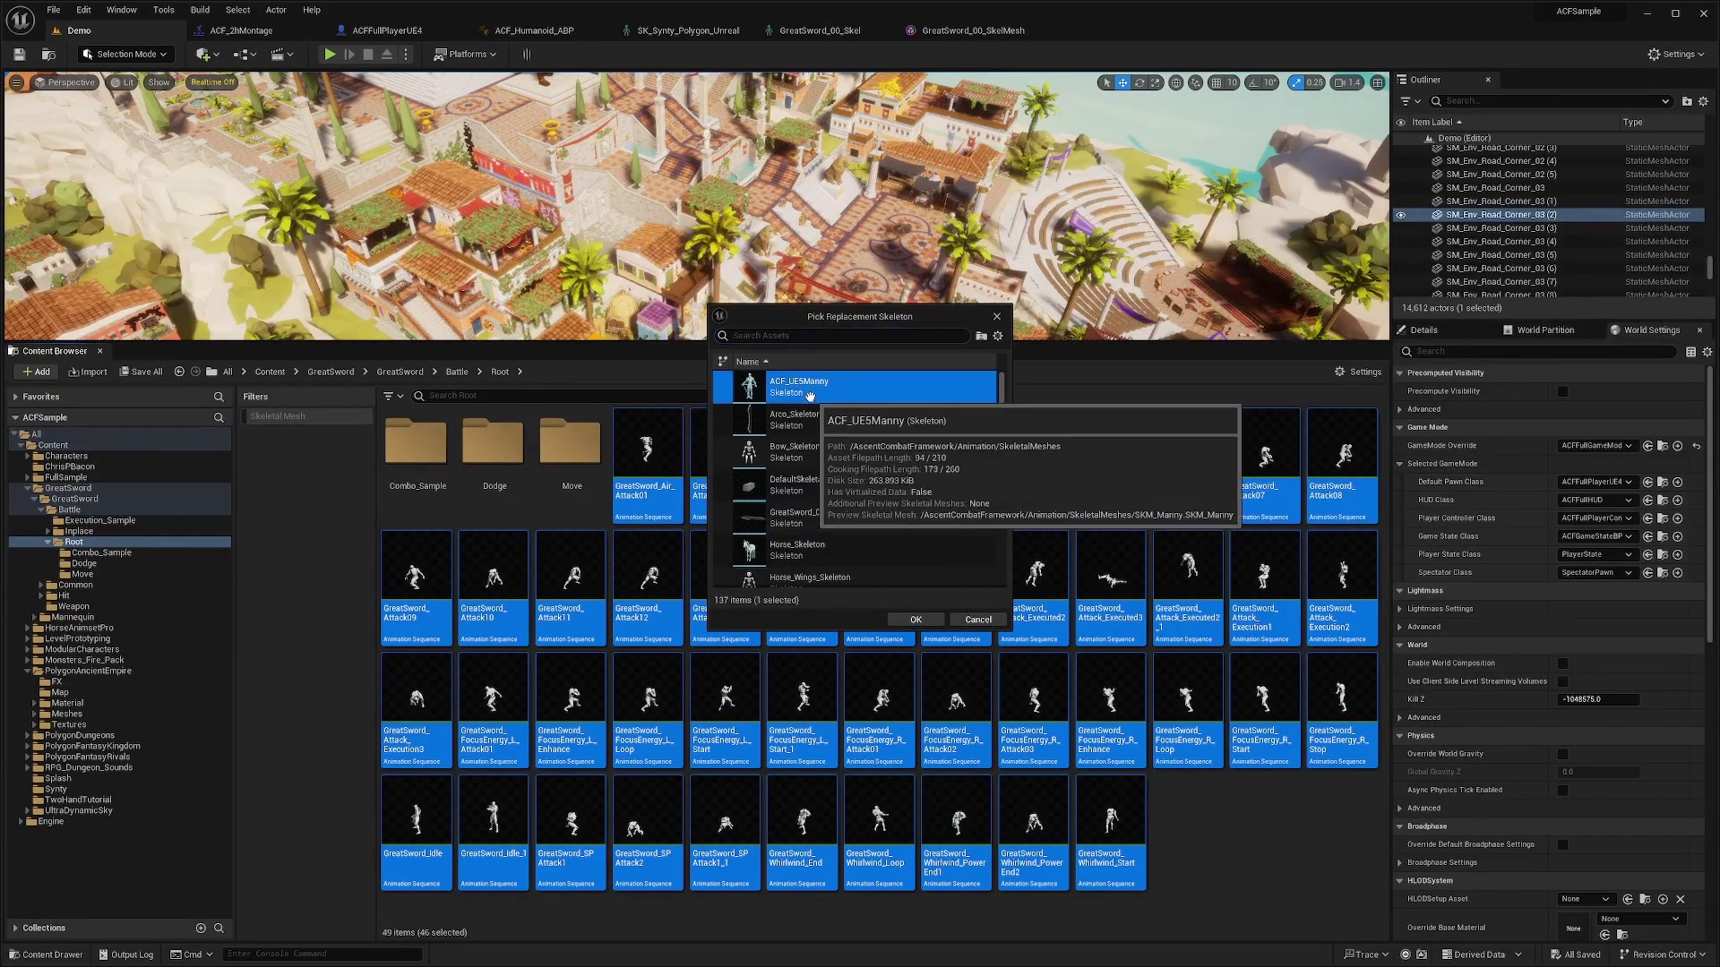
left_click(915, 620)
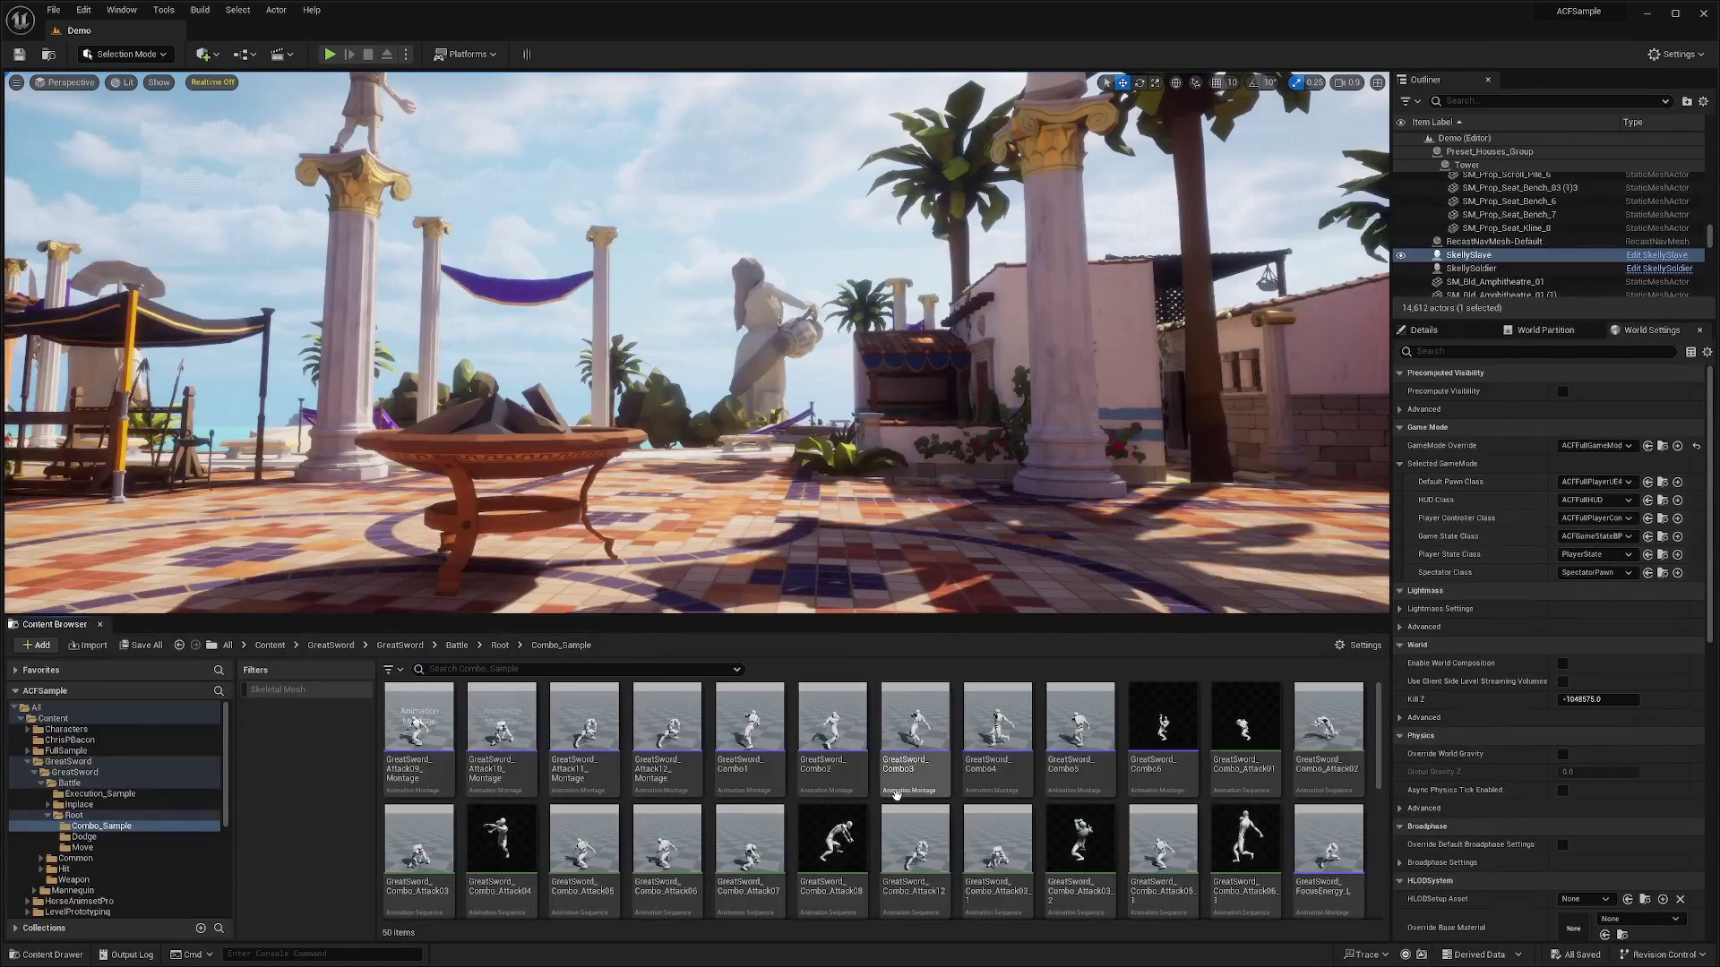
Step: Preview the Combo_Sample montages and copy GreatSword_Combo6
double_click(915, 726)
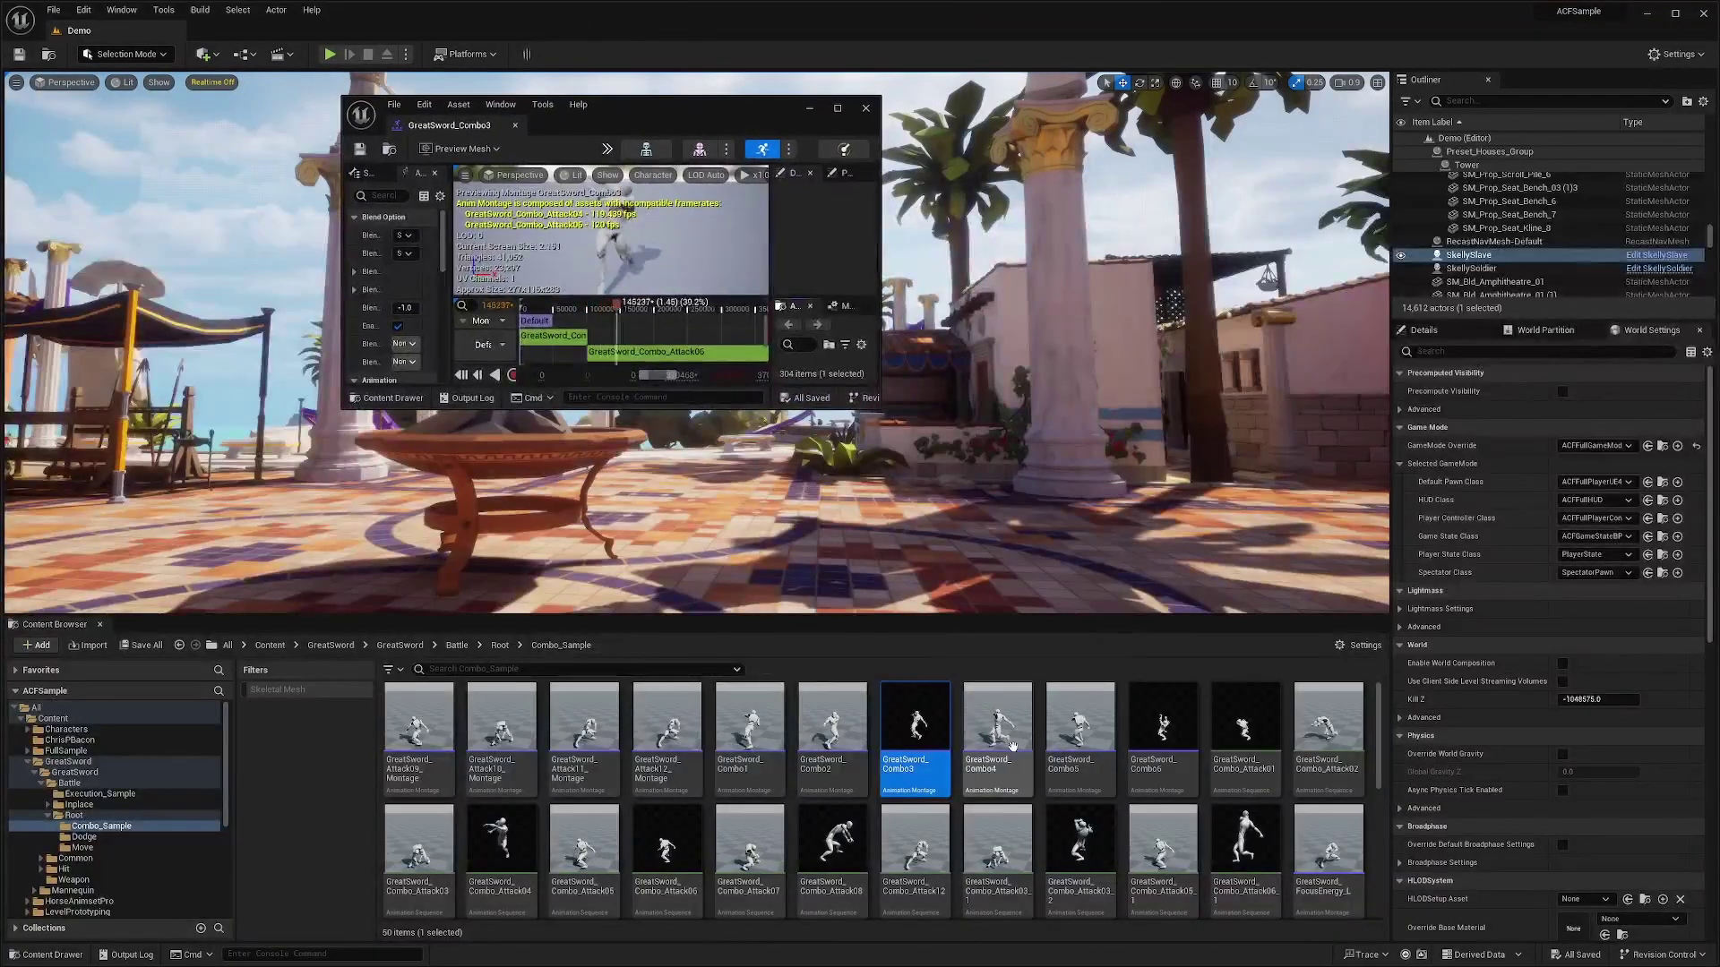
double_click(1008, 741)
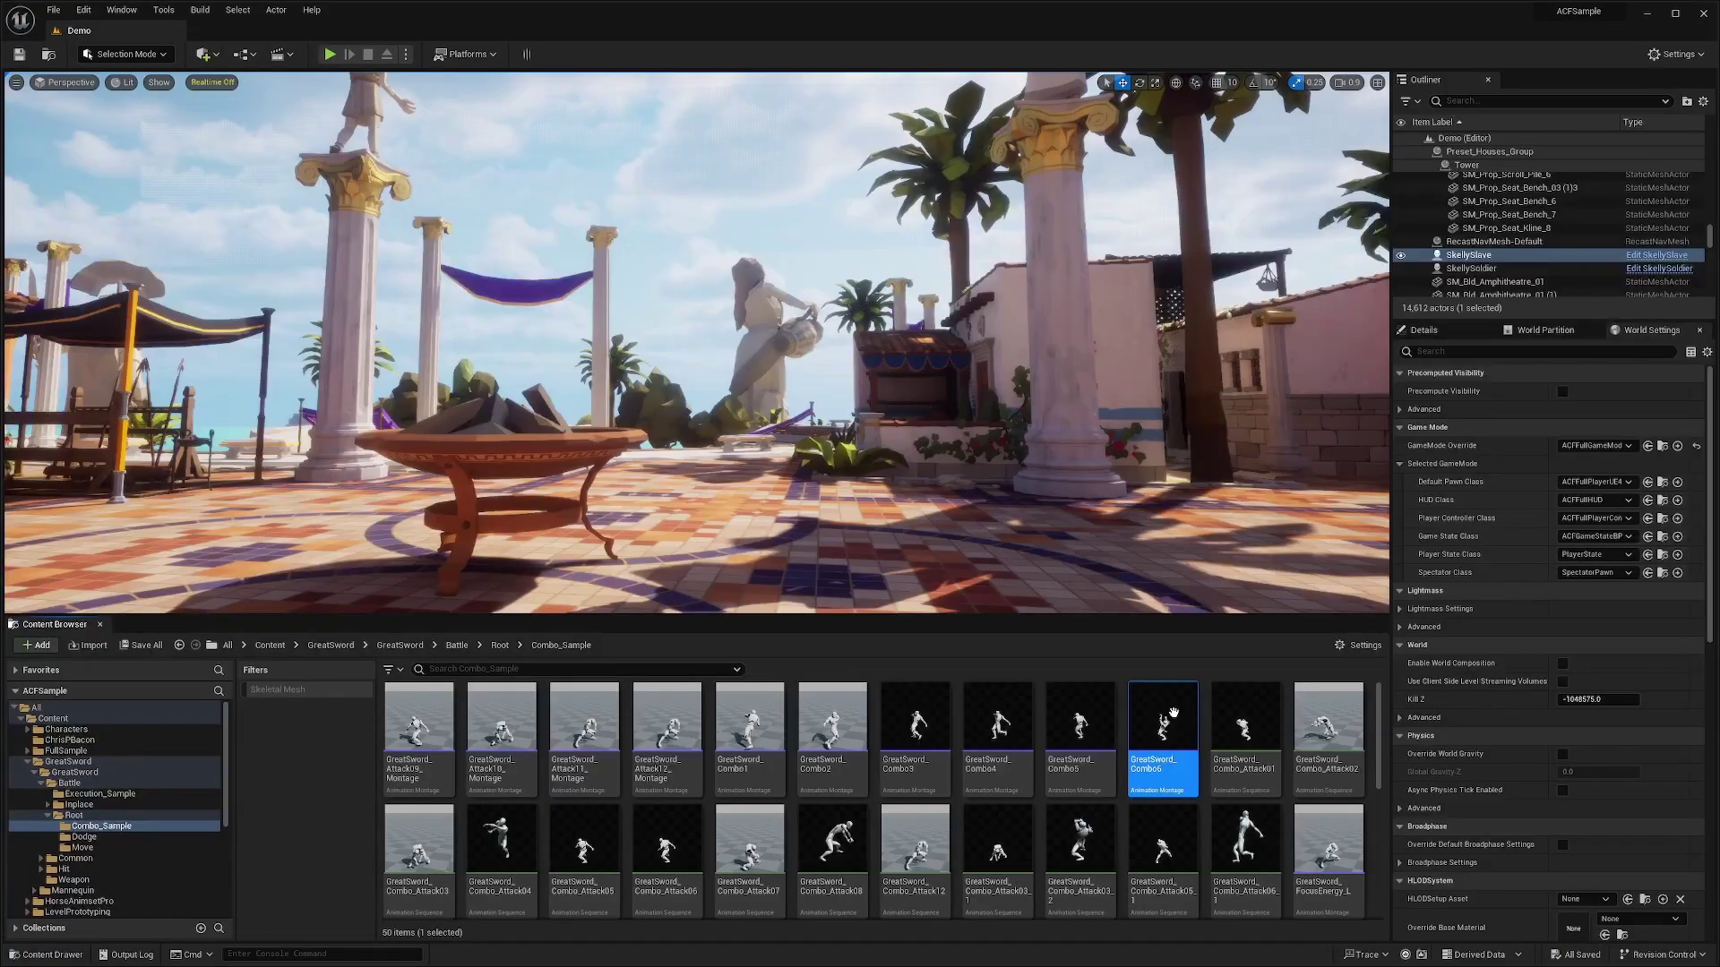
right_click(1173, 712)
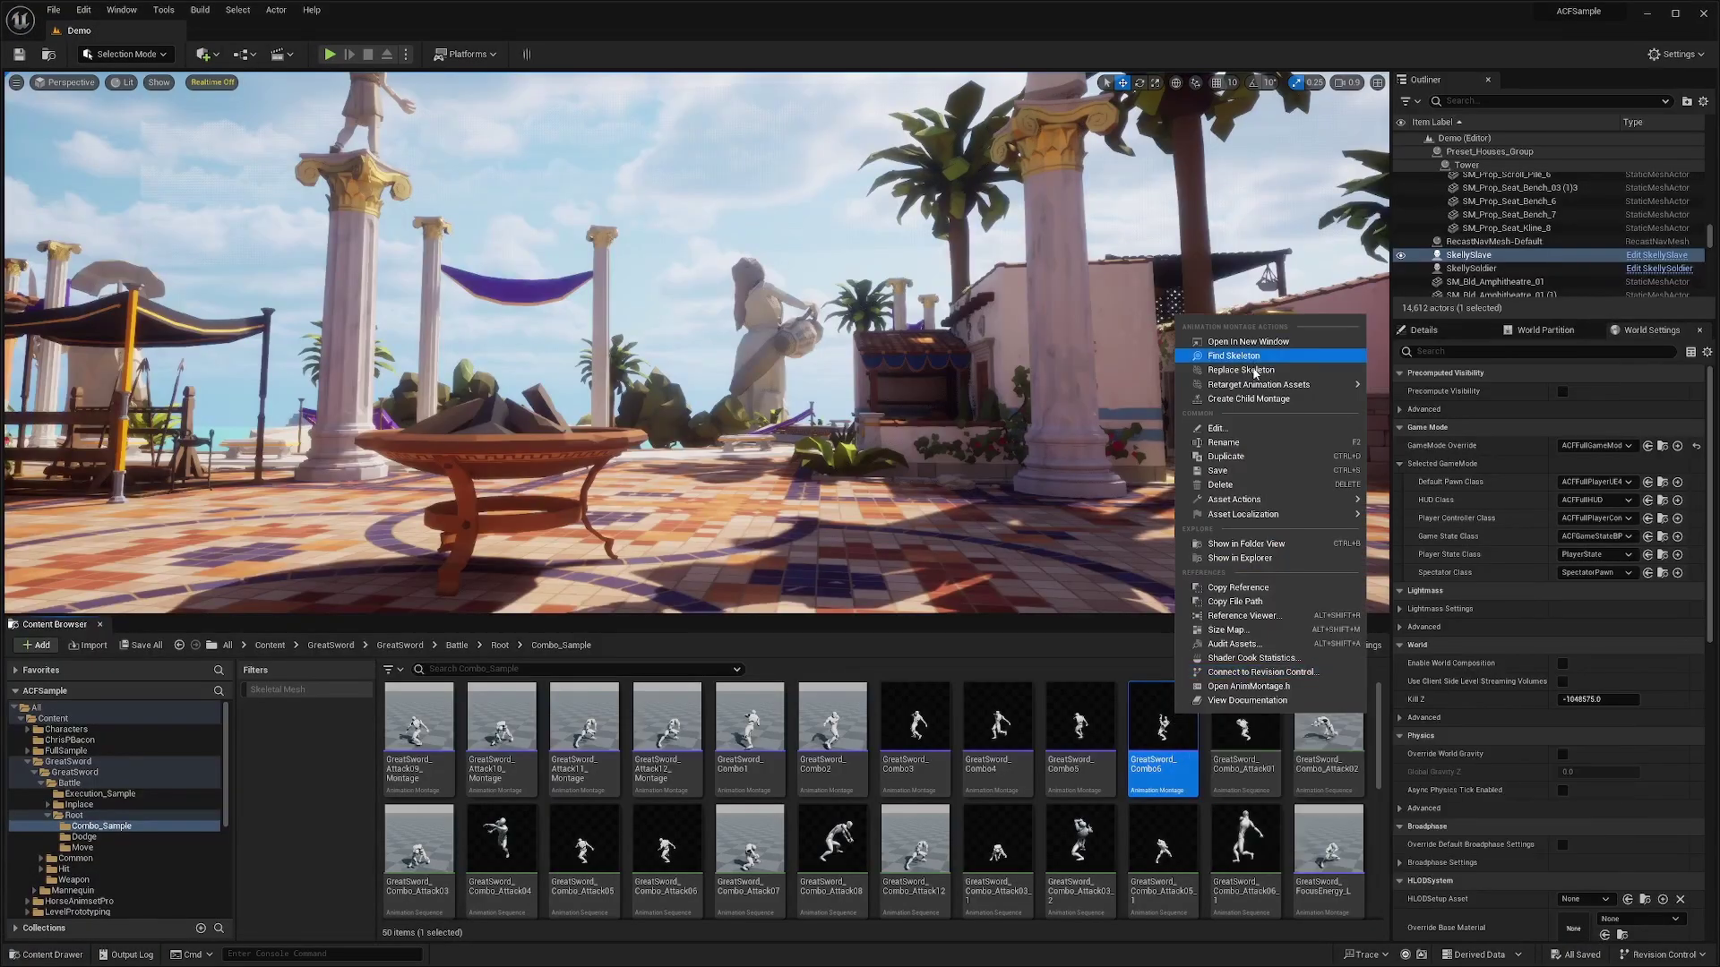
Step: Create a new TwoHandTutorial folder under Content and open it
left_click(54, 718)
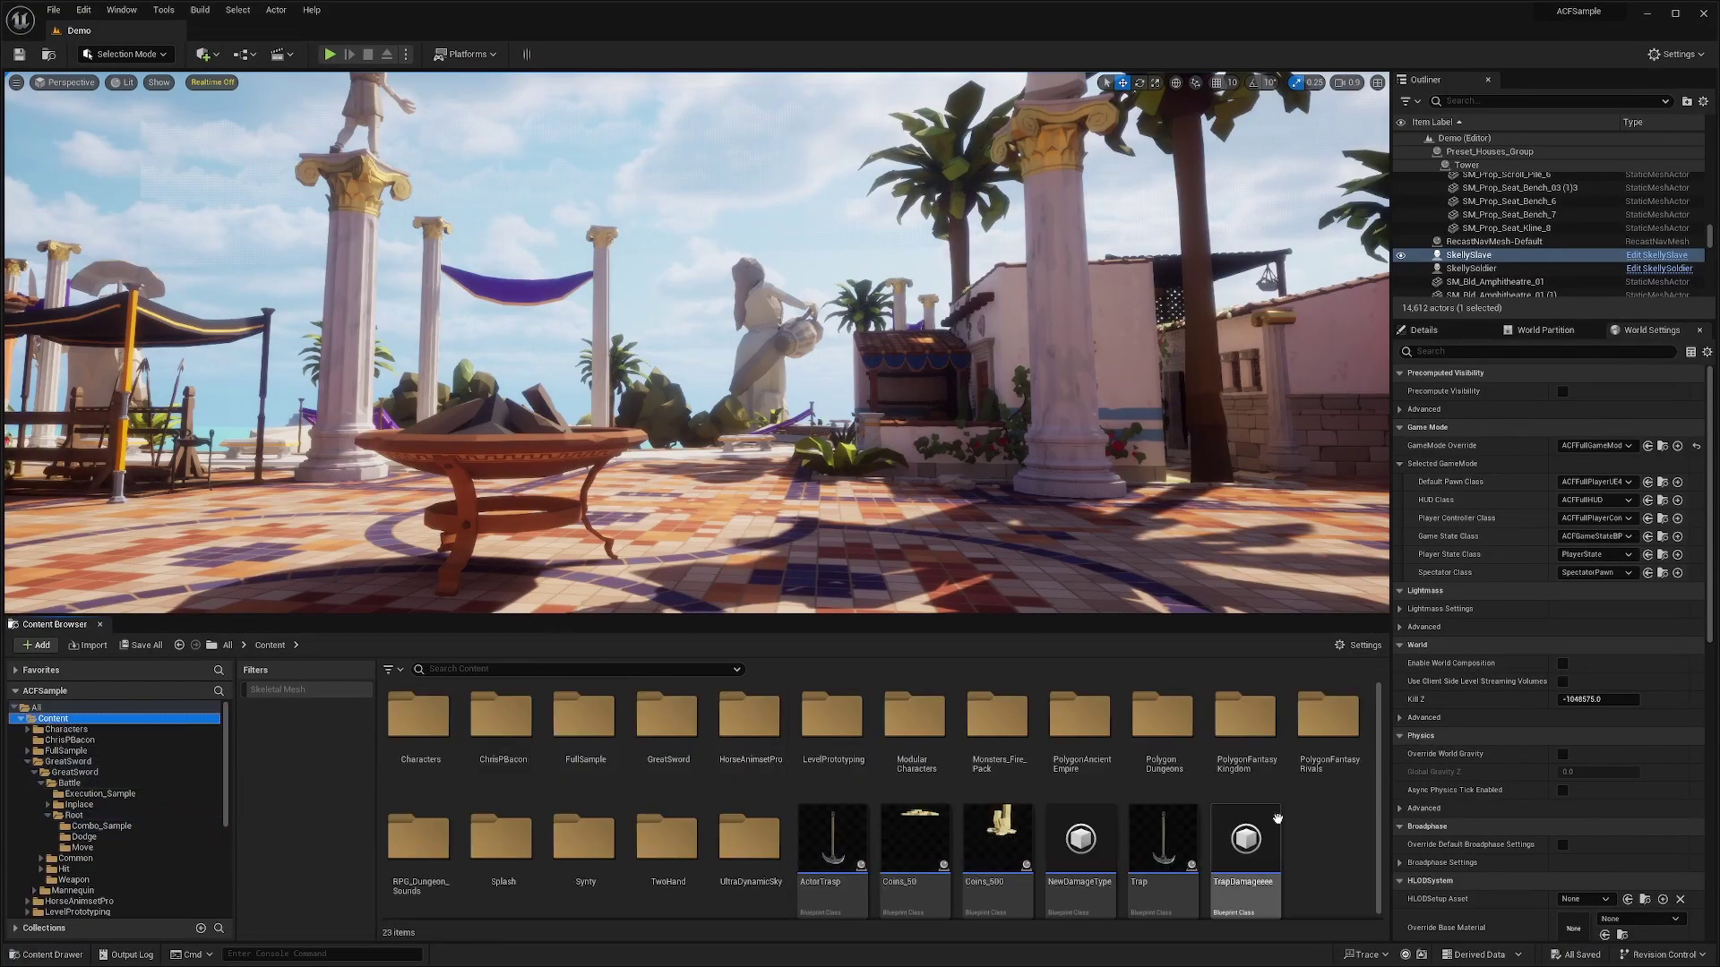
right_click(1296, 829)
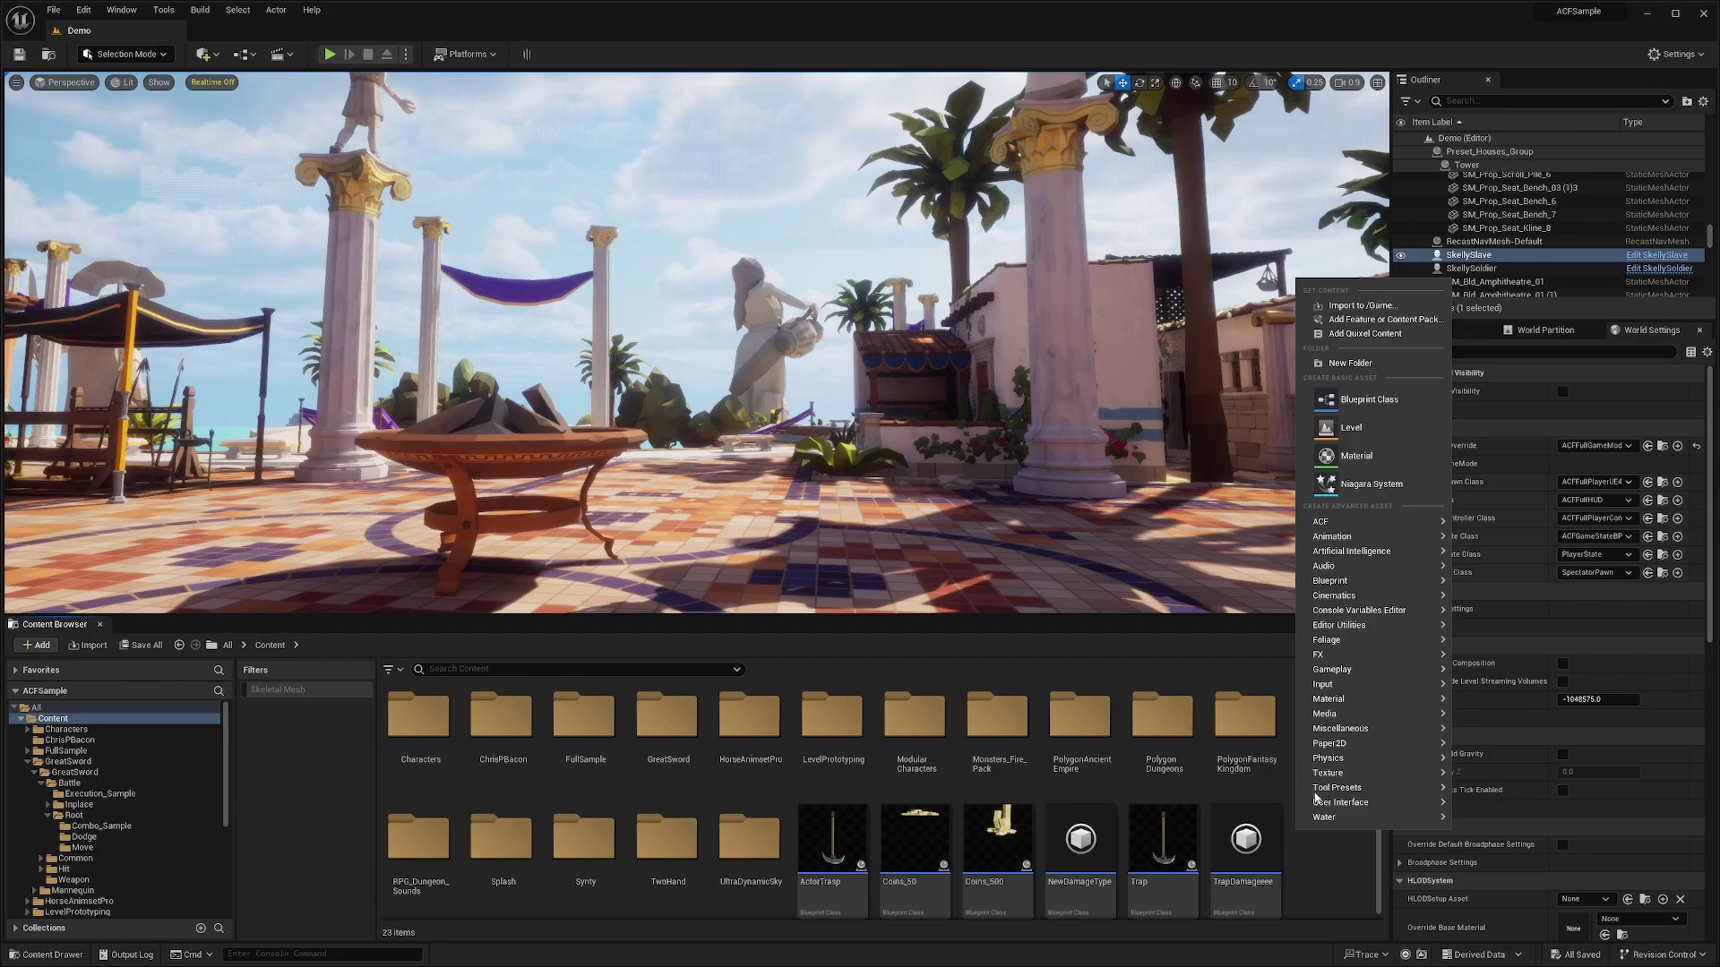
left_click(1353, 364)
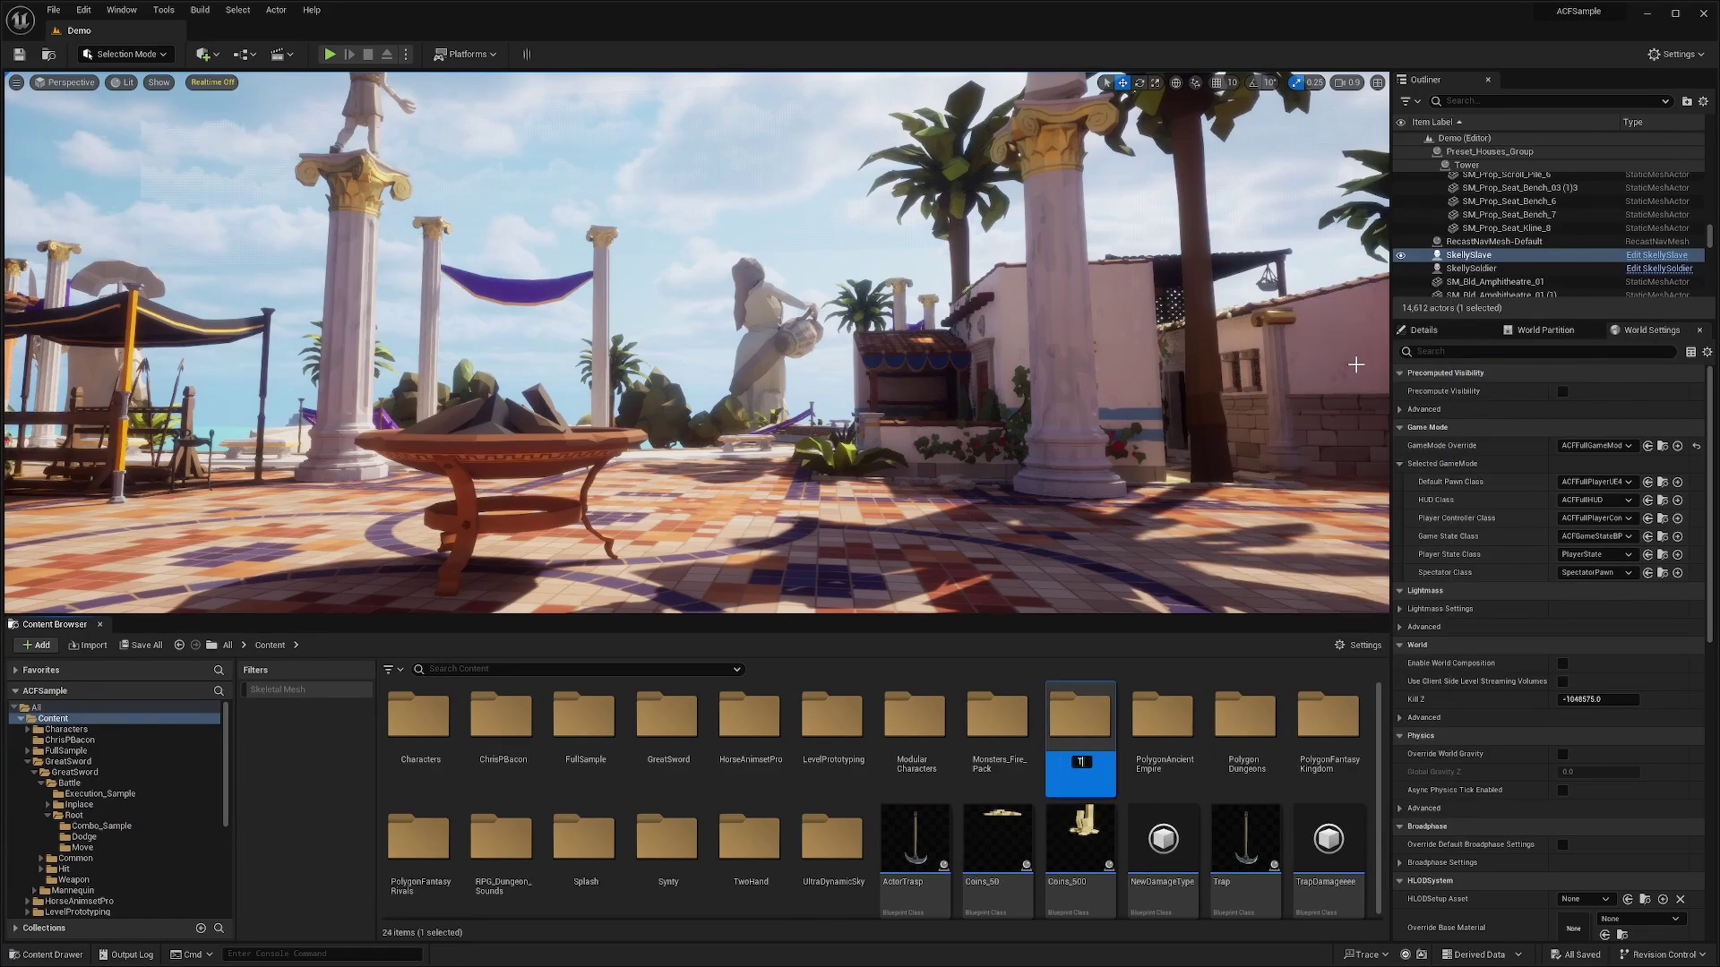
type("TwoHandTutorial")
key("Return")
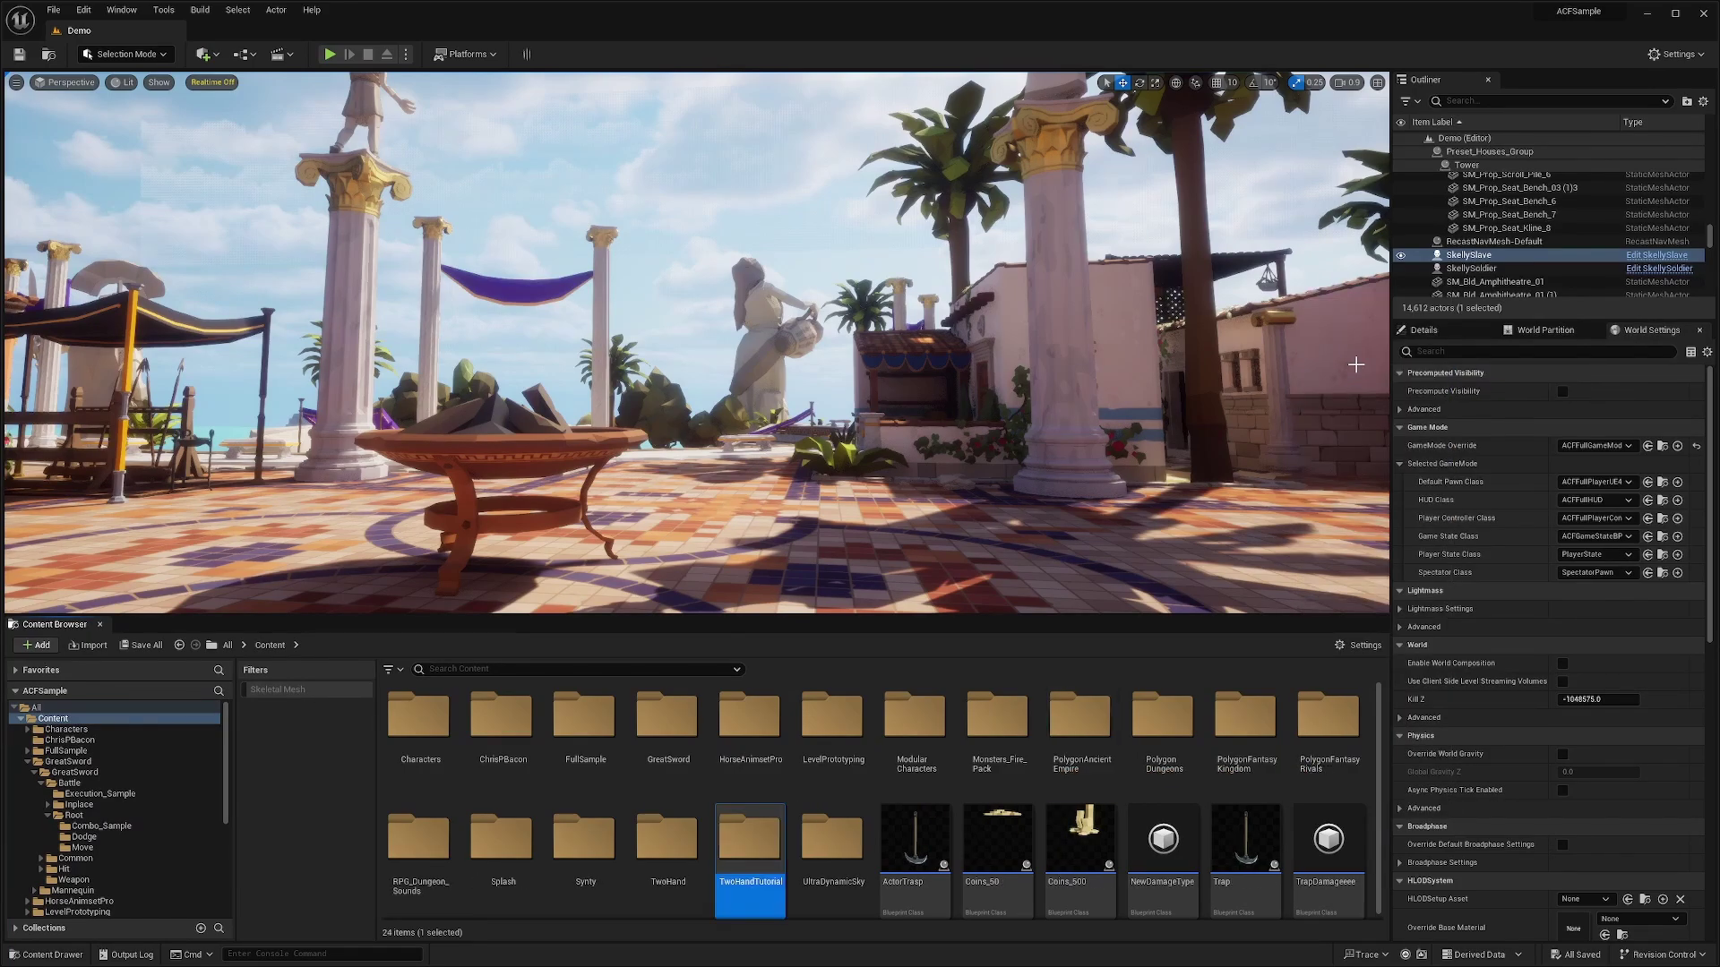
double_click(745, 858)
Step: Paste the GreatSword_Combo6 copy there and rename it ACF_2hMontage
key("ctrl+v")
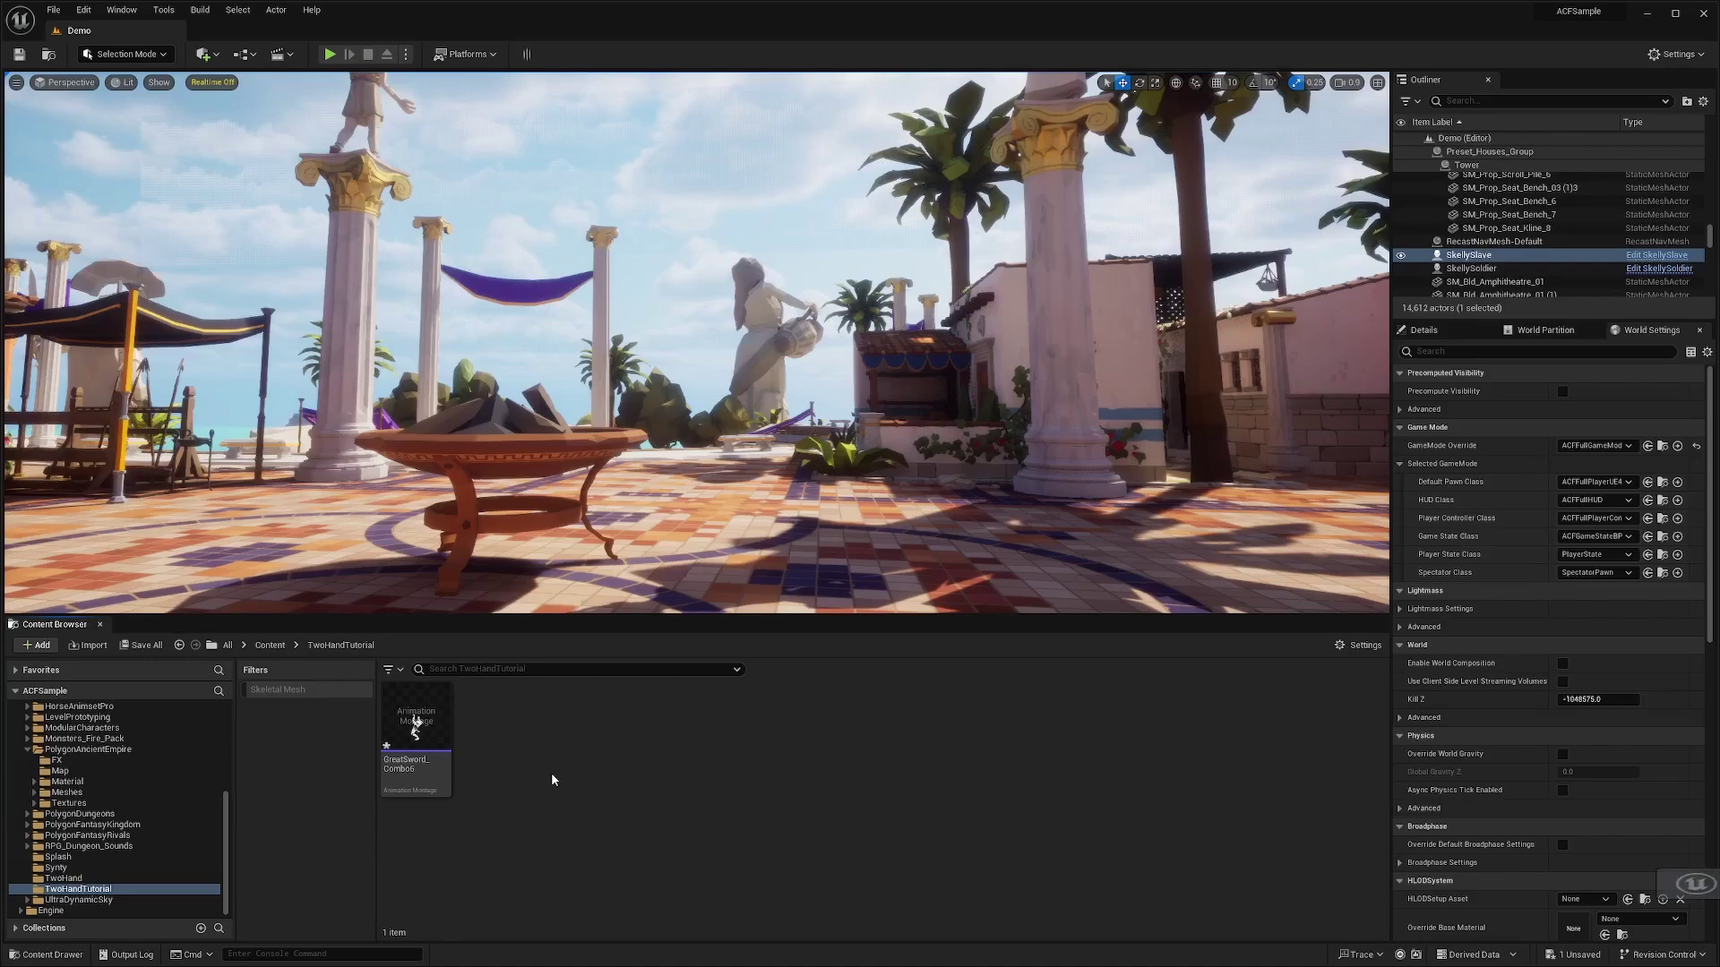
left_click(397, 712)
key("F2")
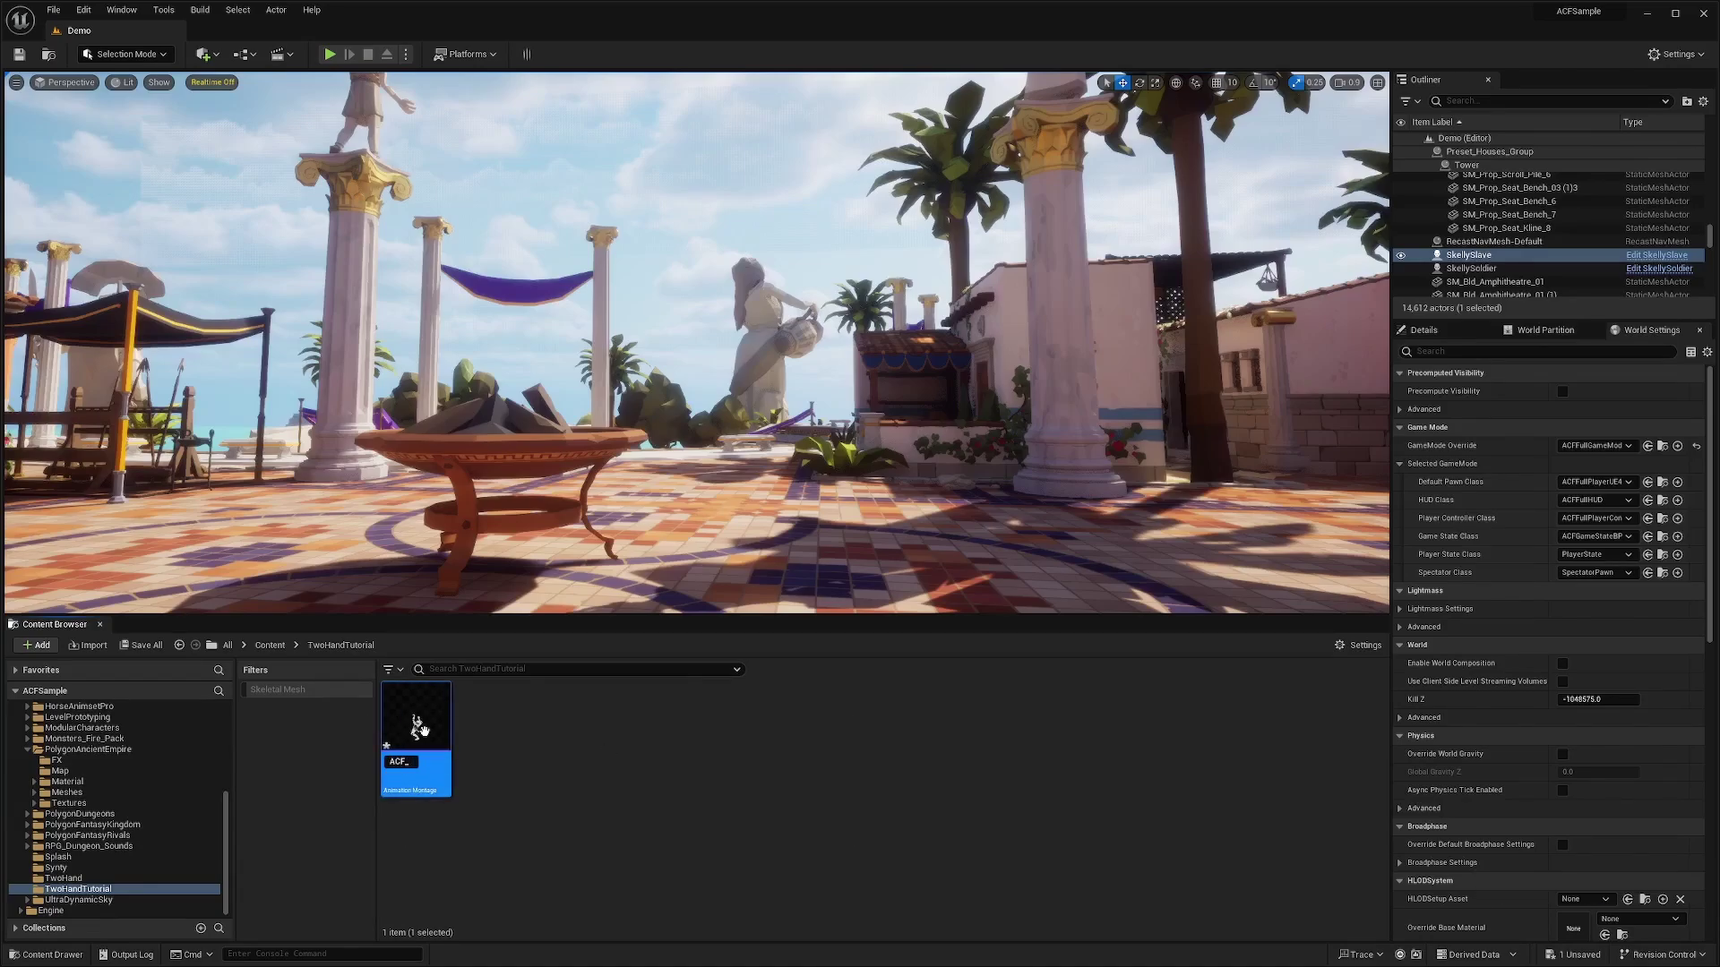
type("ACF_2hMontage")
key("Return")
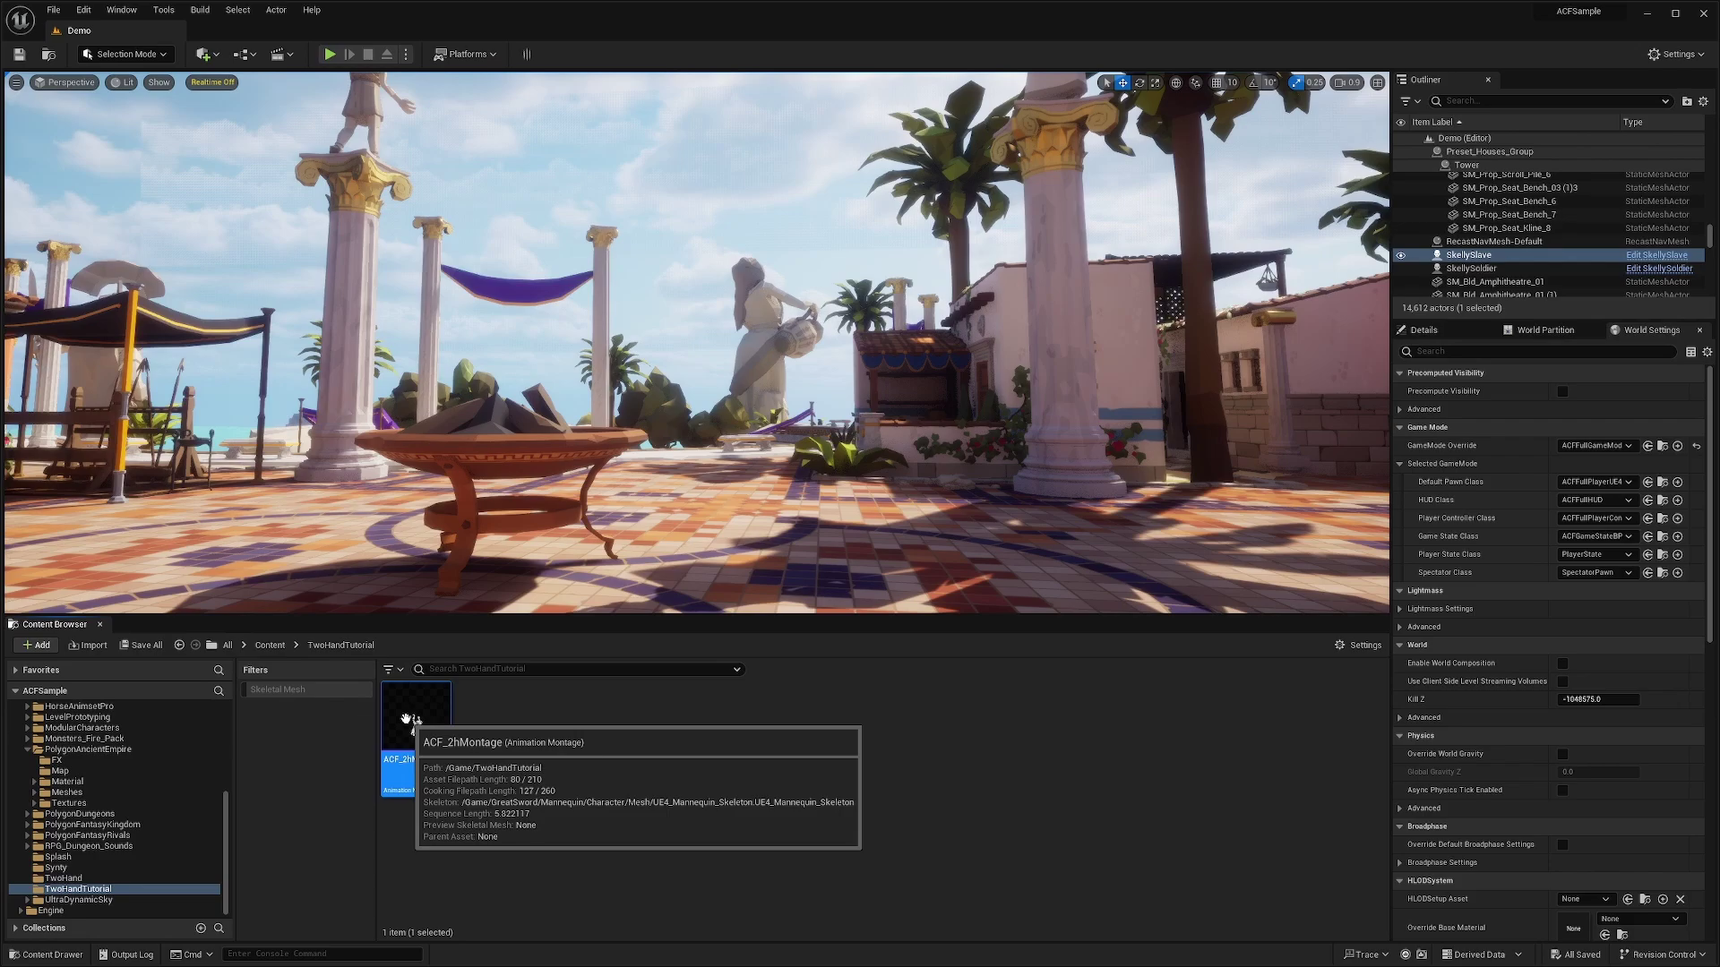
Step: Open ACF_2hMontage and inspect its Attack04, Attack06_1 and Attack03_2 segments
double_click(417, 722)
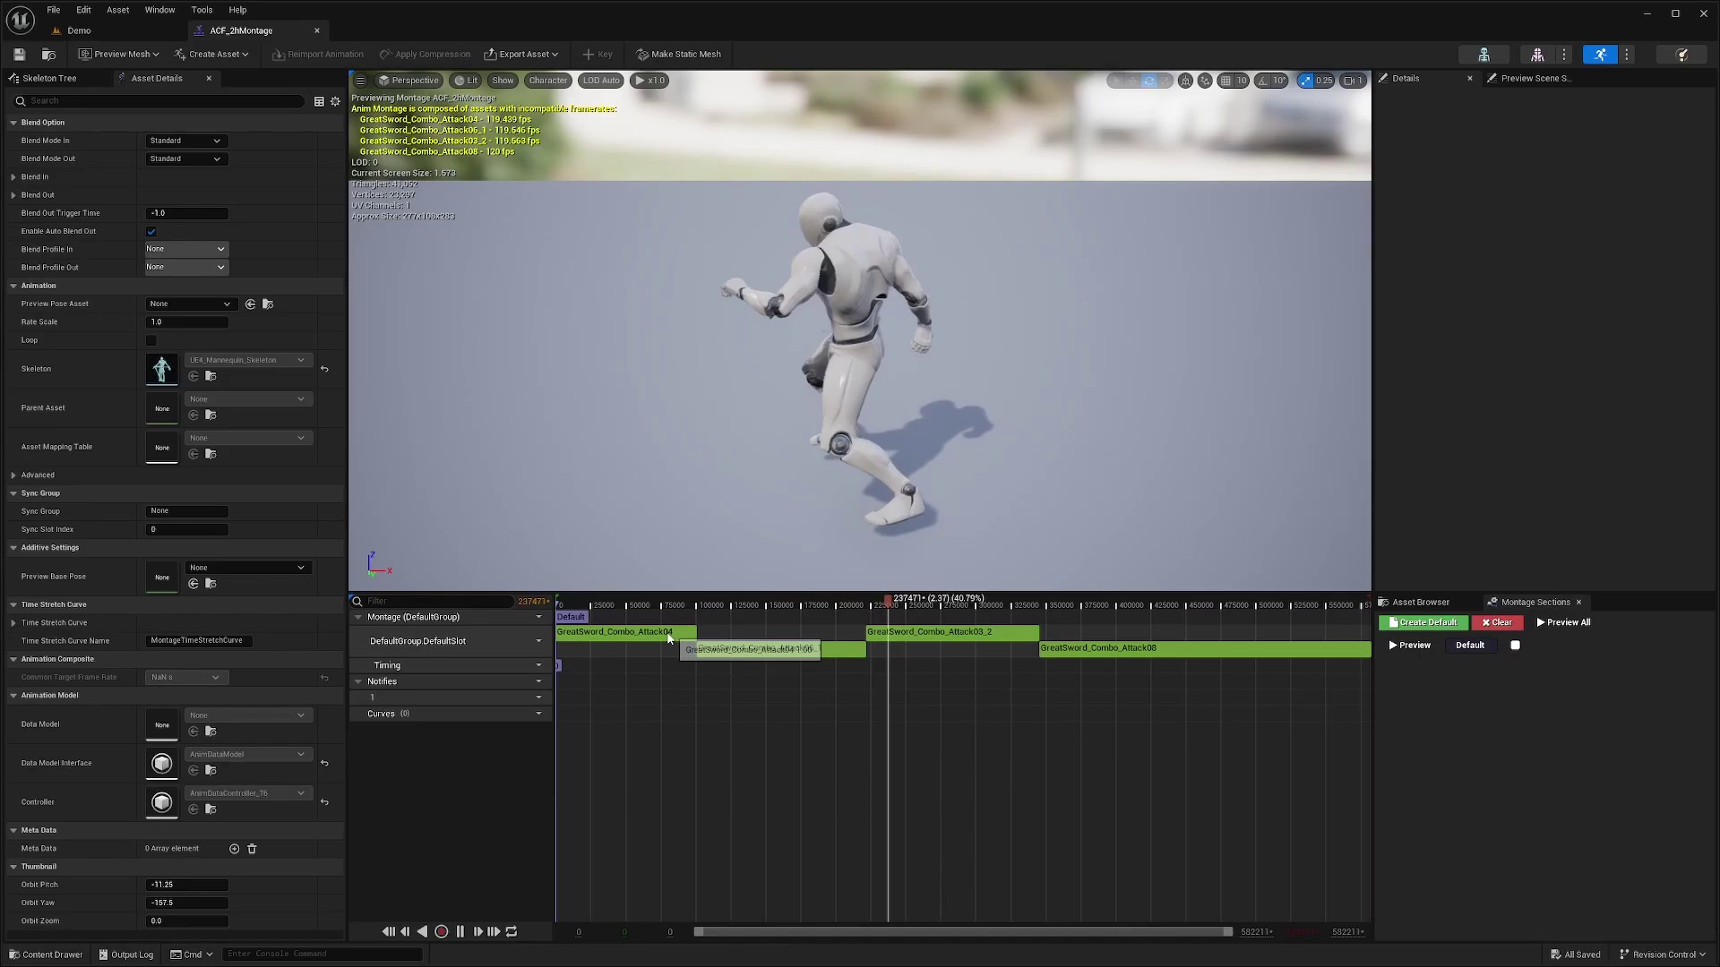
left_click(691, 631)
left_click(739, 652)
left_click(933, 636)
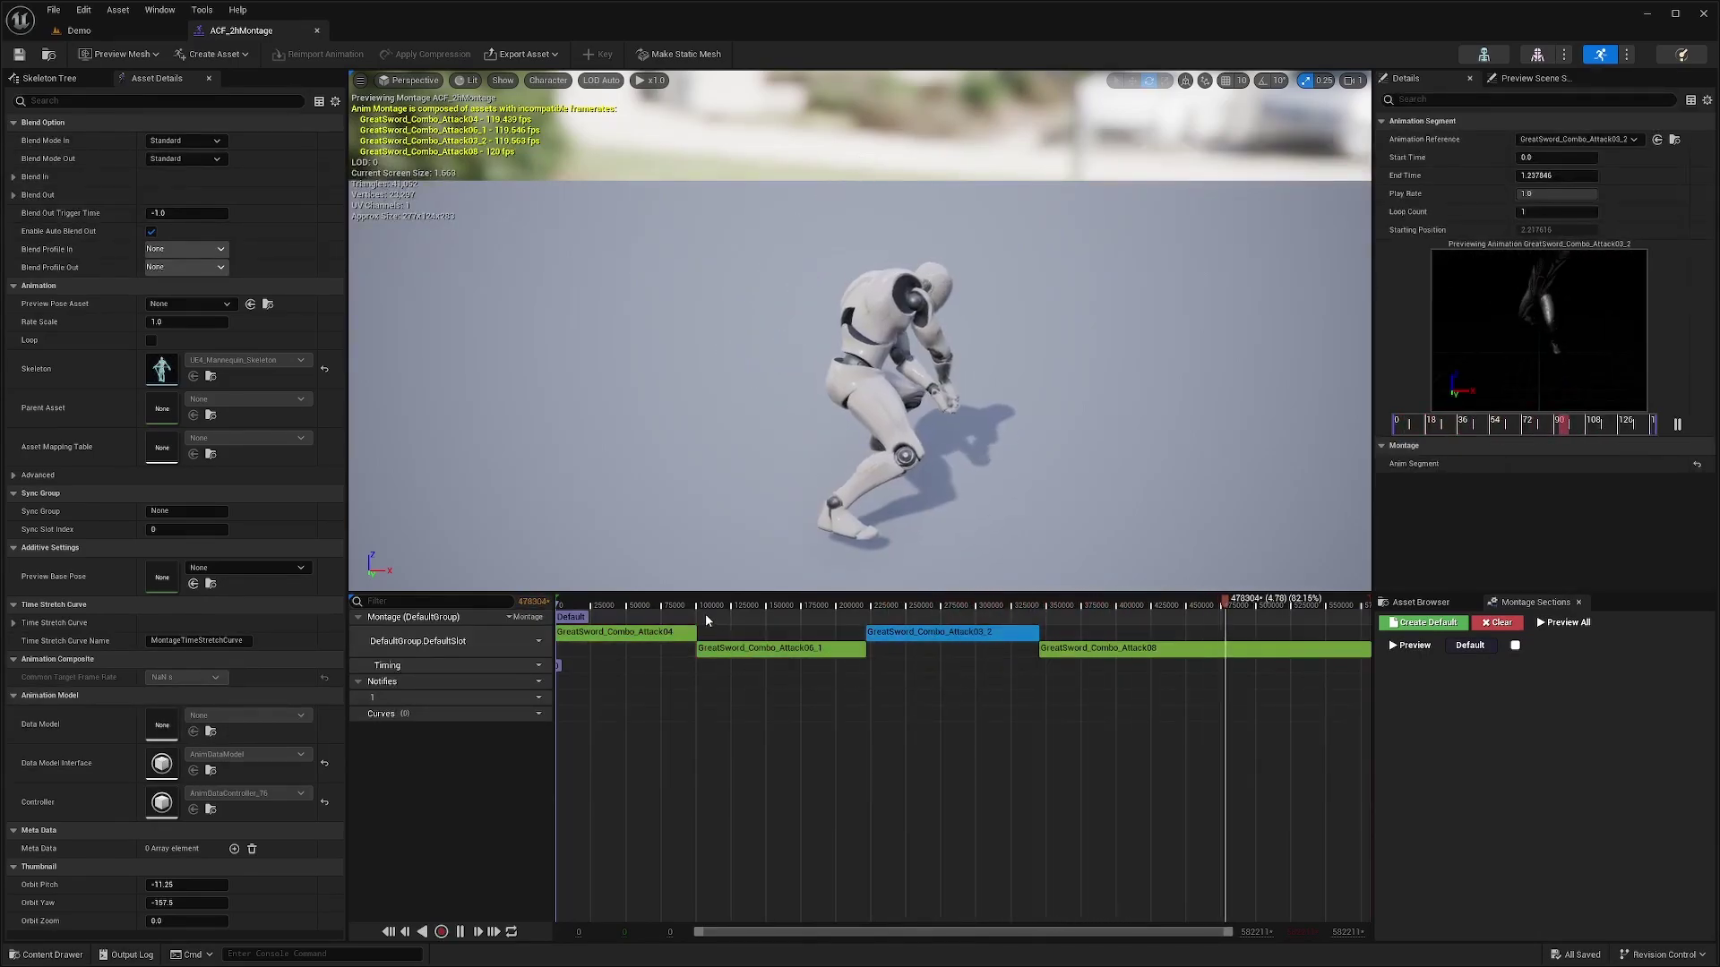
Step: Add montage sections combo01, combo02 and combo03 along the montage track
right_click(706, 620)
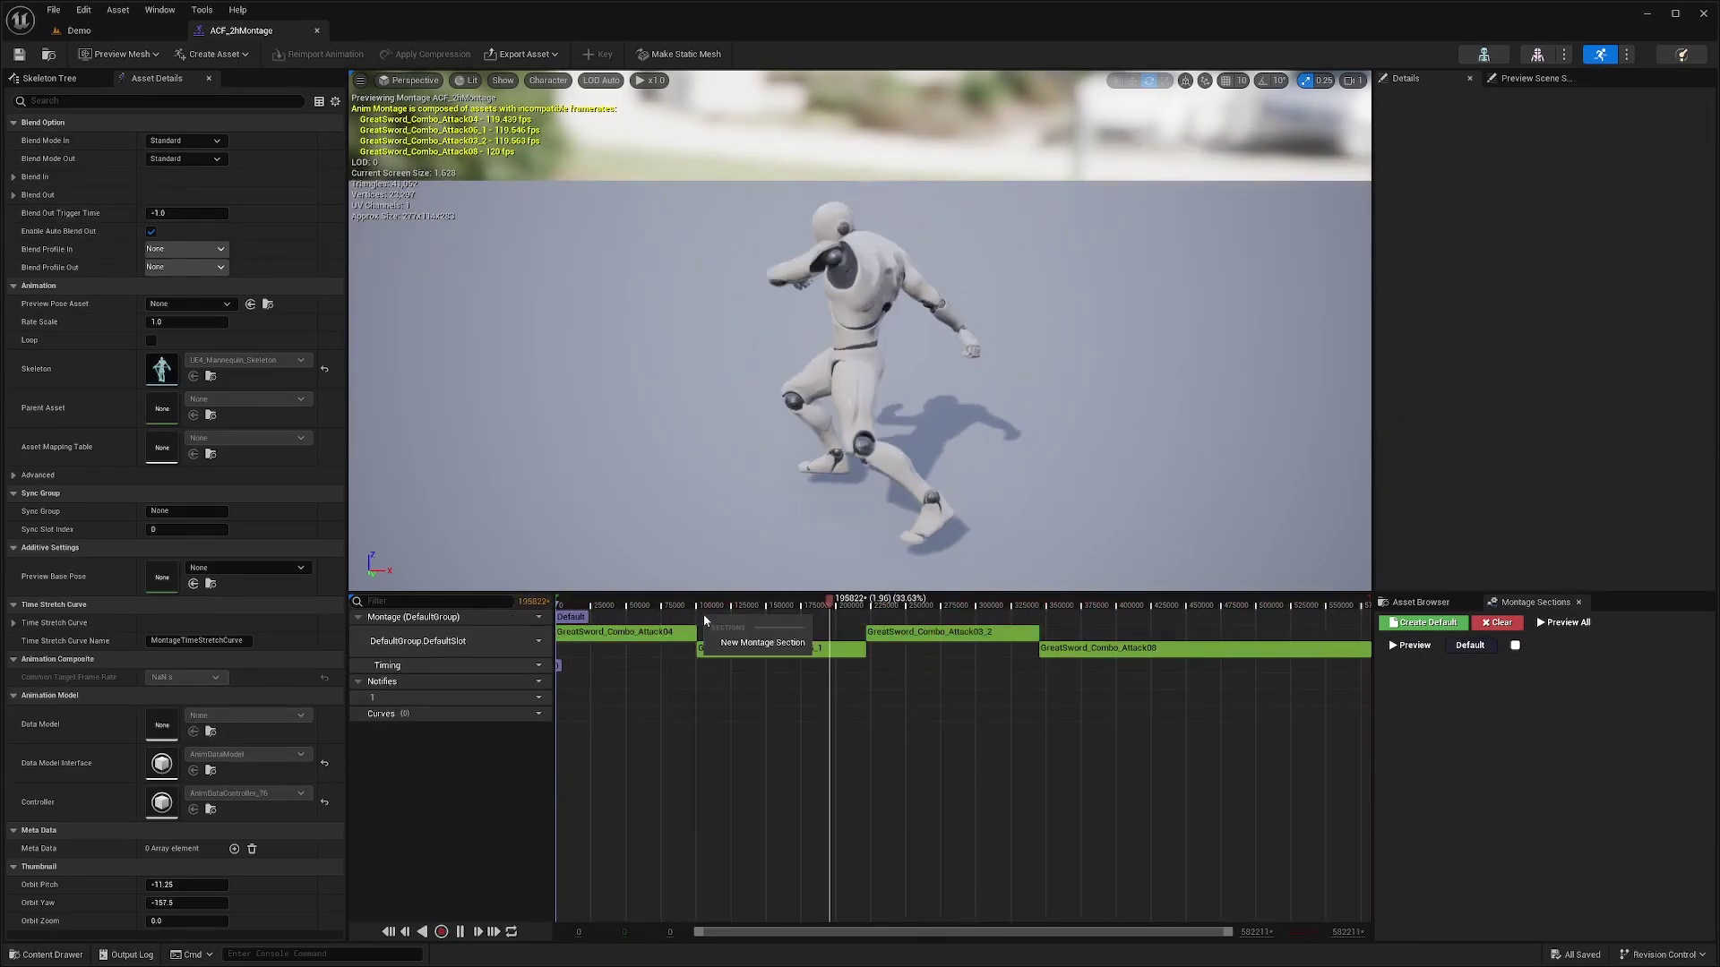
left_click(759, 643)
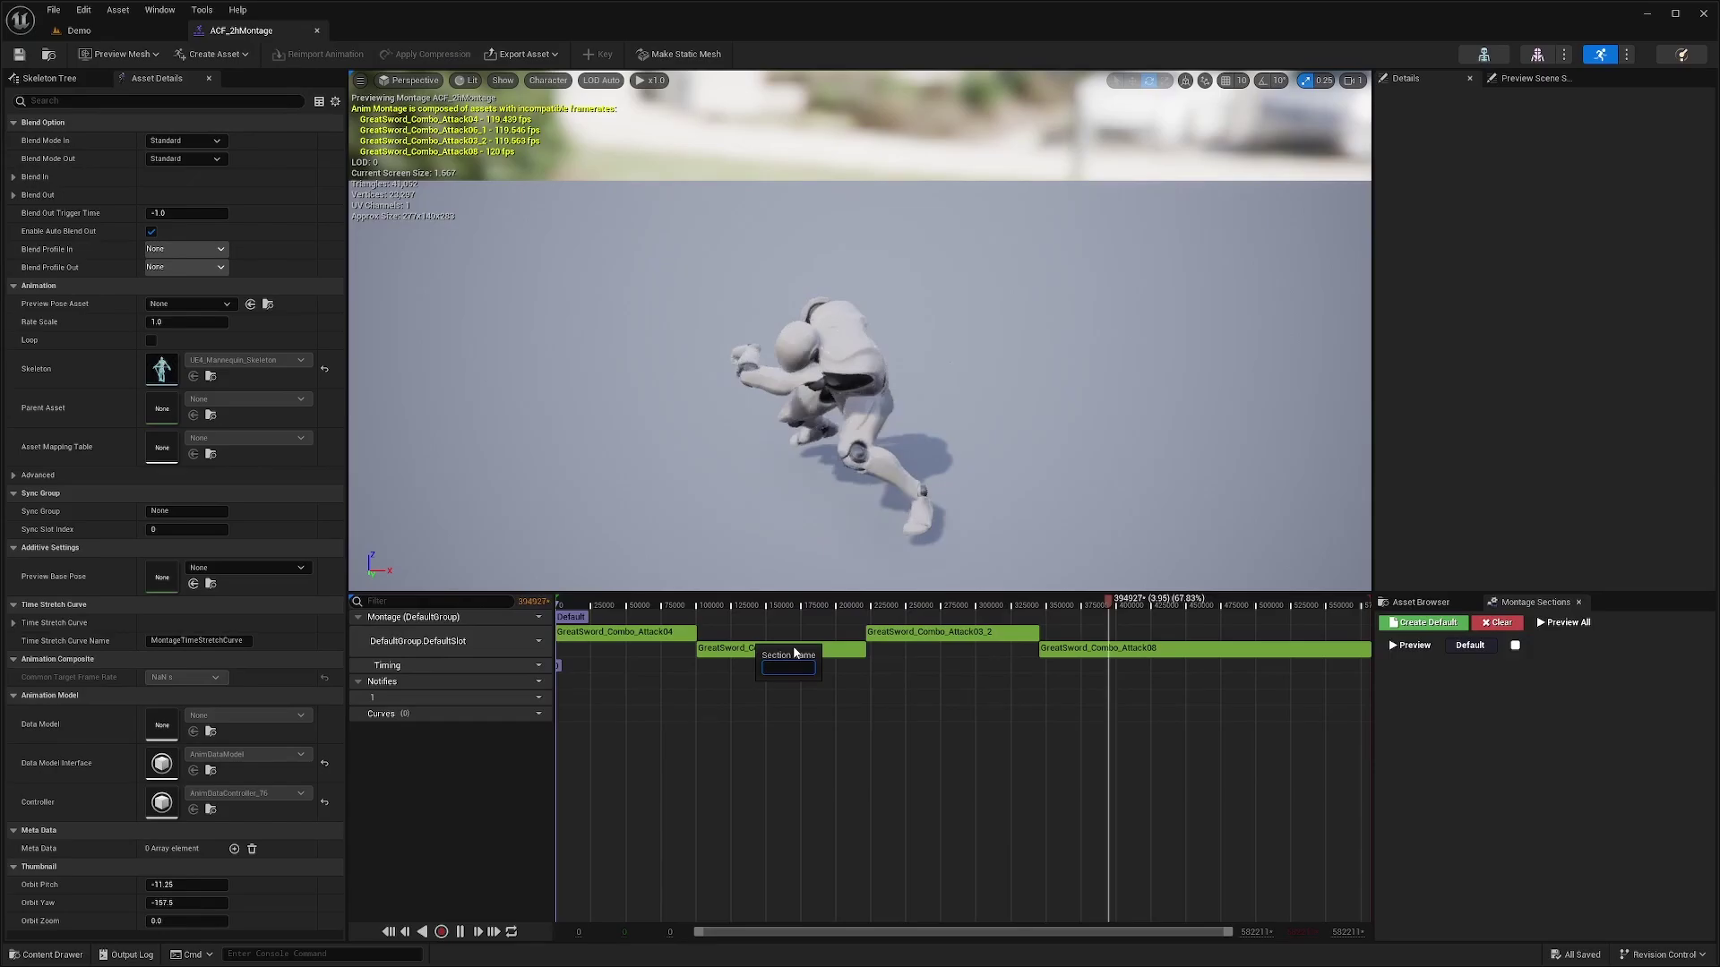
type("combo01")
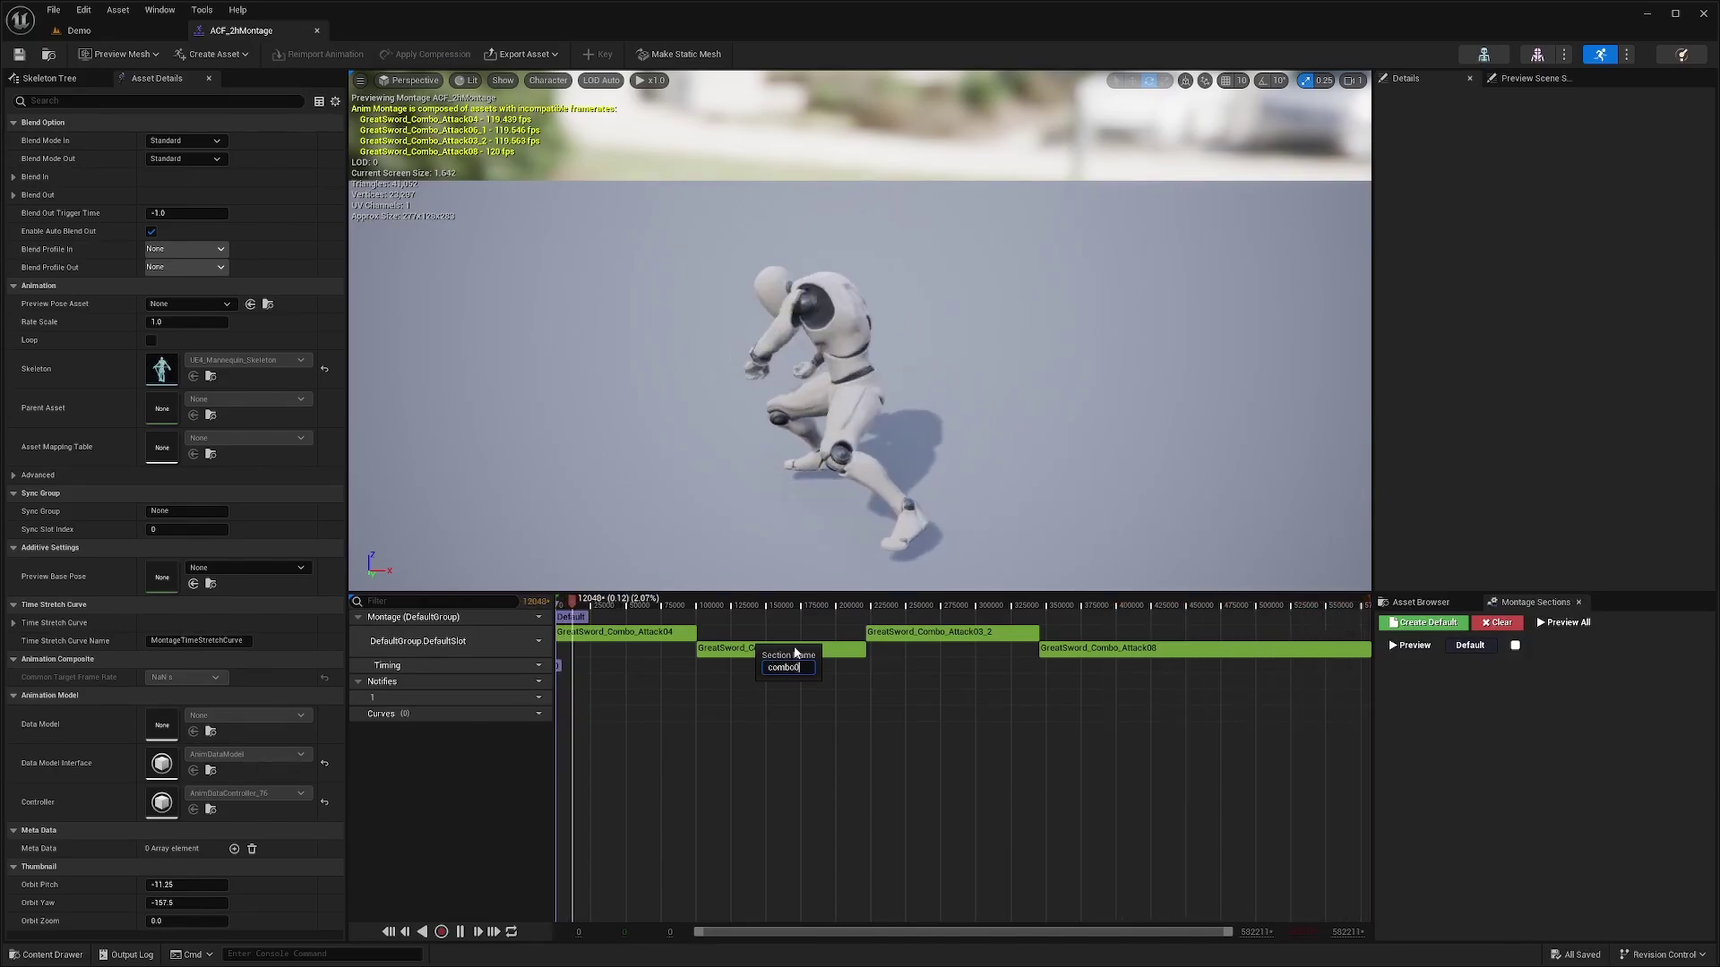
key("Return")
right_click(948, 620)
left_click(945, 652)
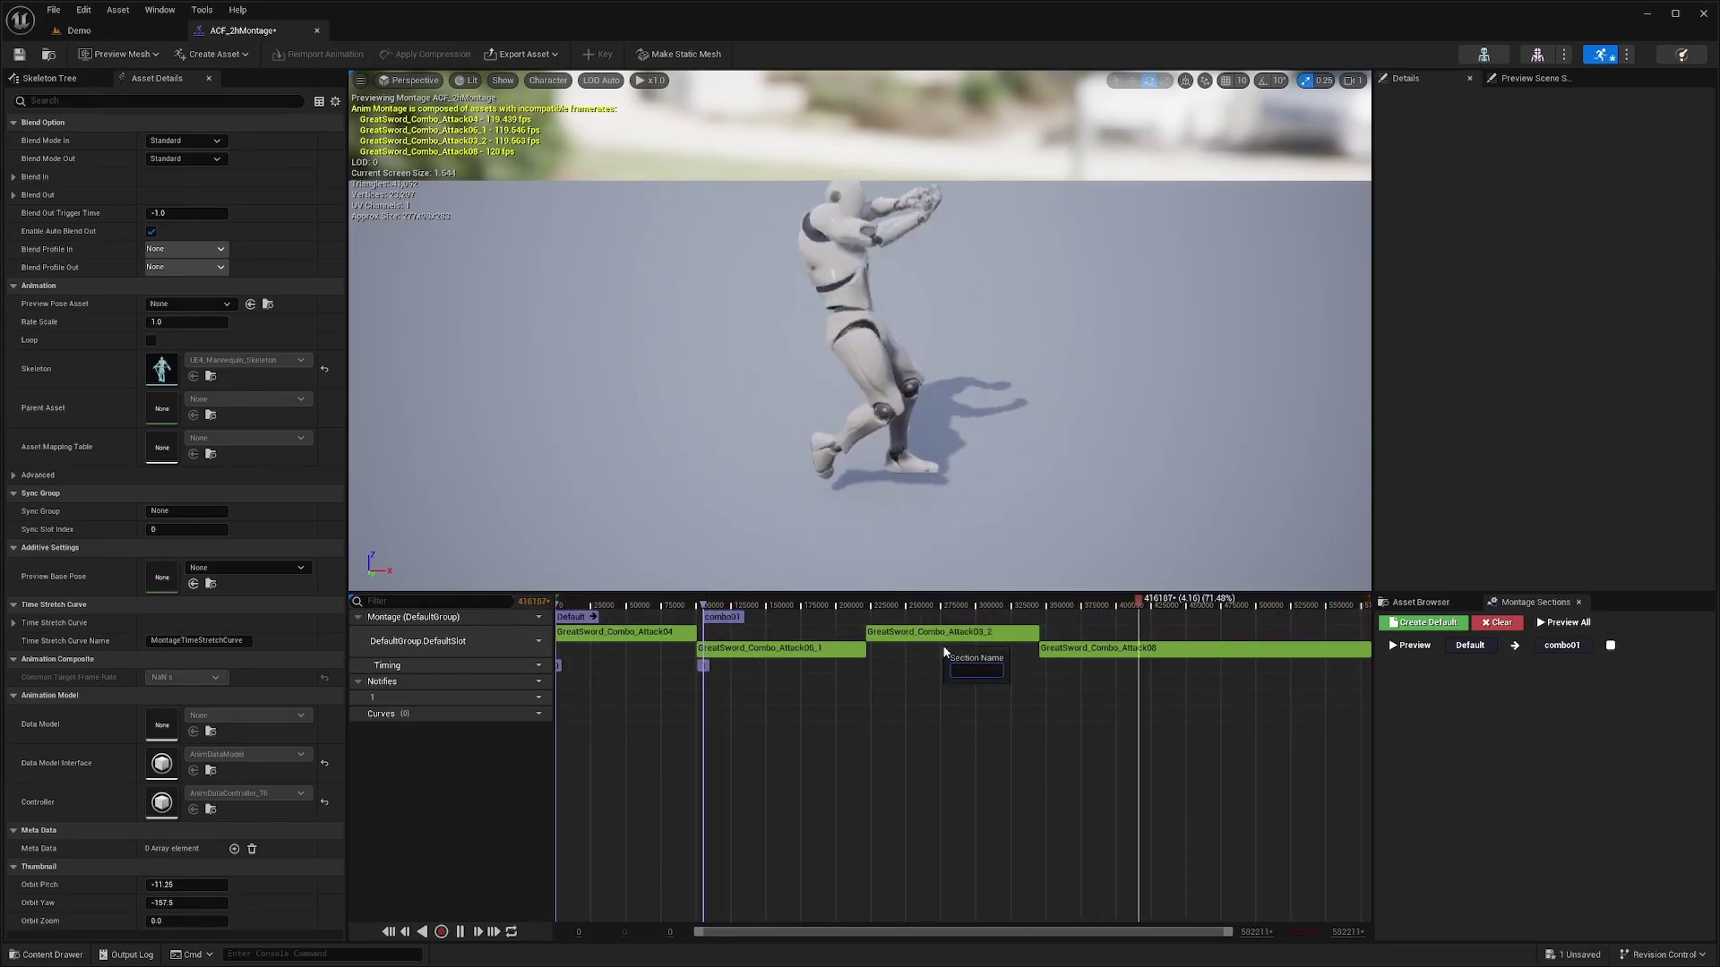
type("combo02")
key("Return")
right_click(1075, 617)
left_click(1136, 645)
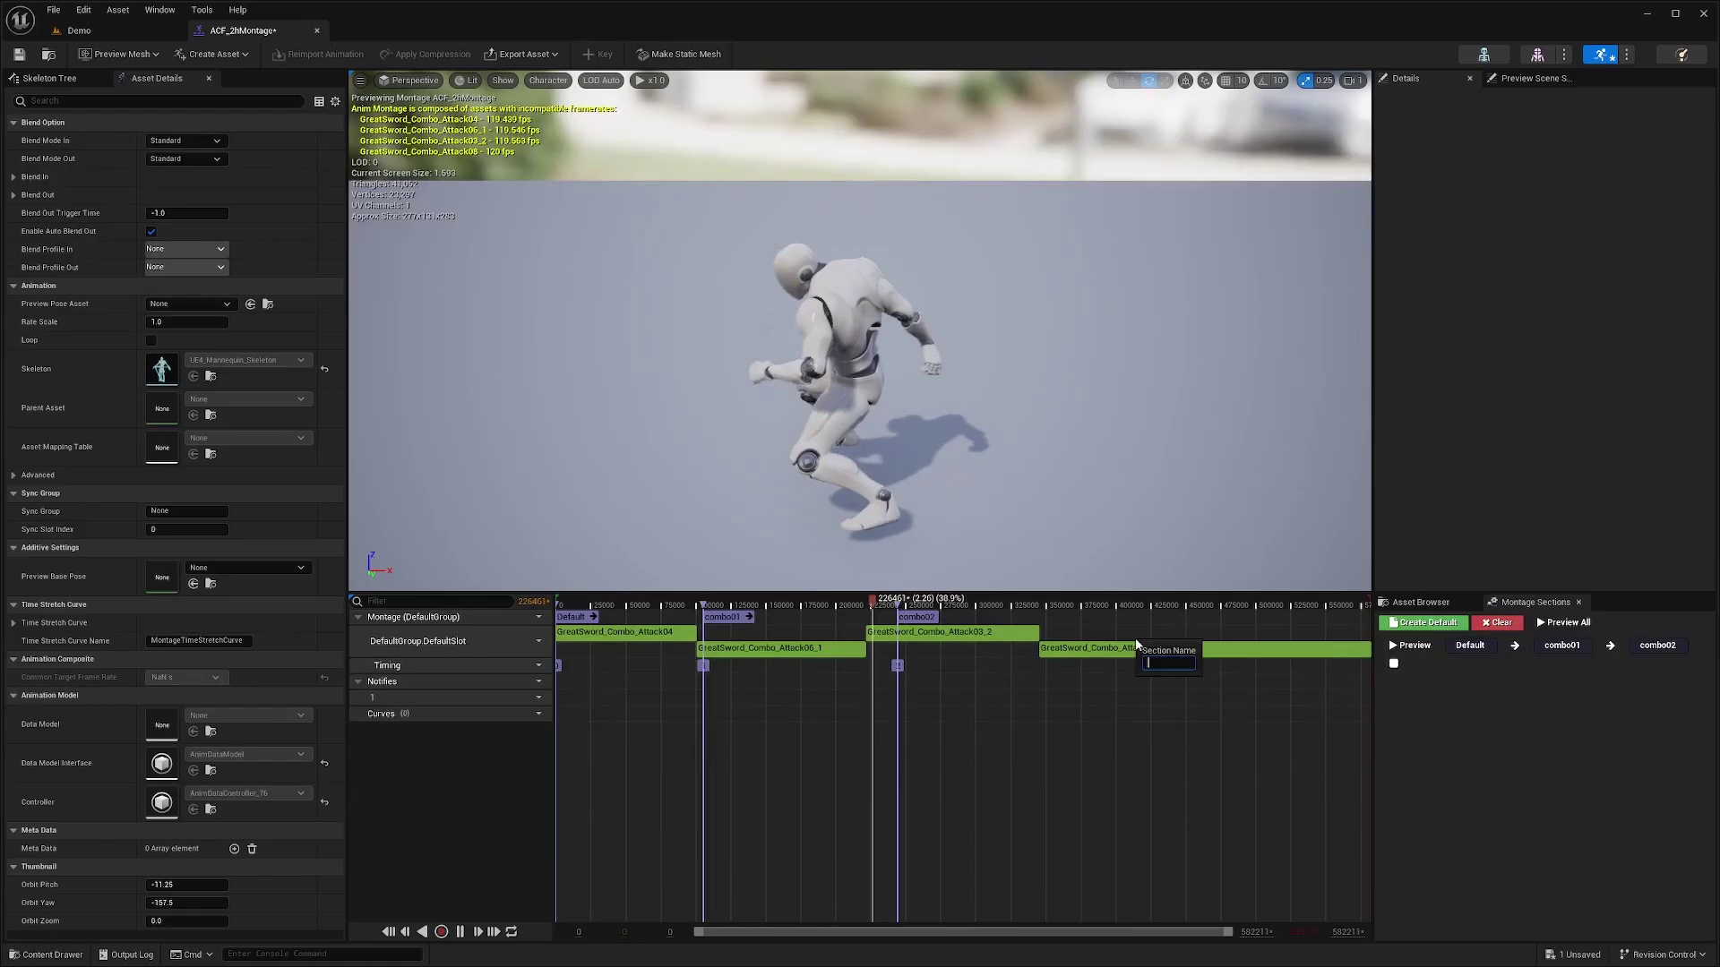
type("combo03")
key("Return")
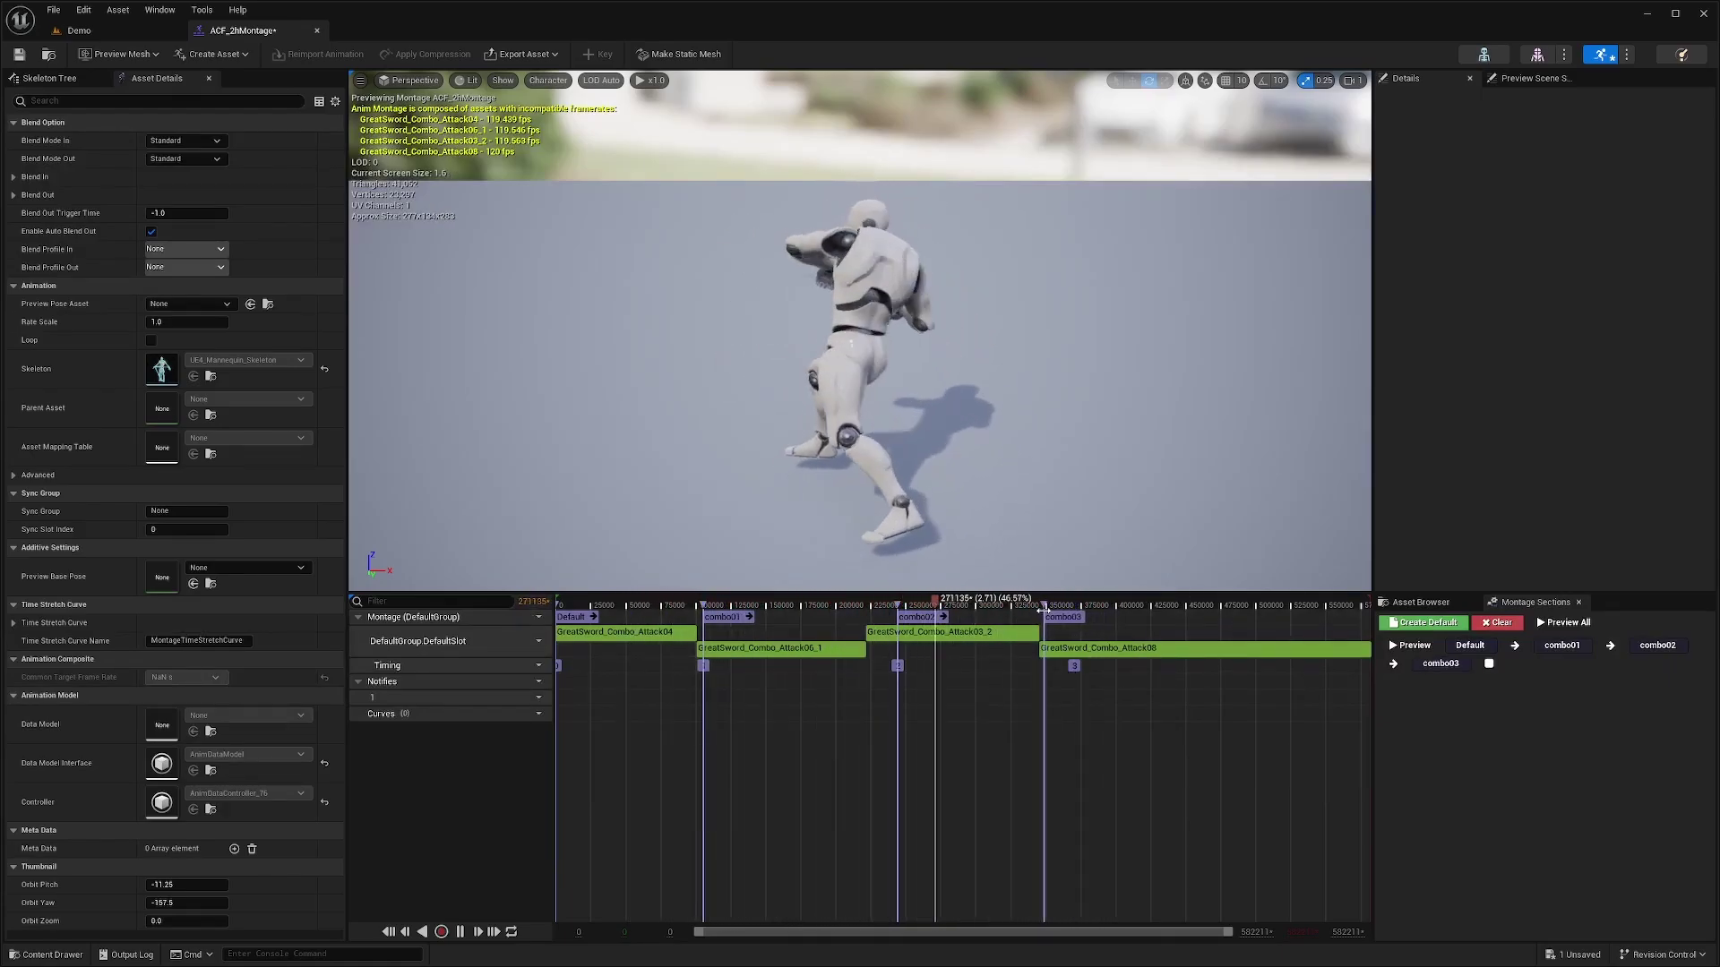
Step: Shift combo03, combo02 and combo01 earlier so each starts at its attack
left_click_drag(1077, 616, 1039, 610)
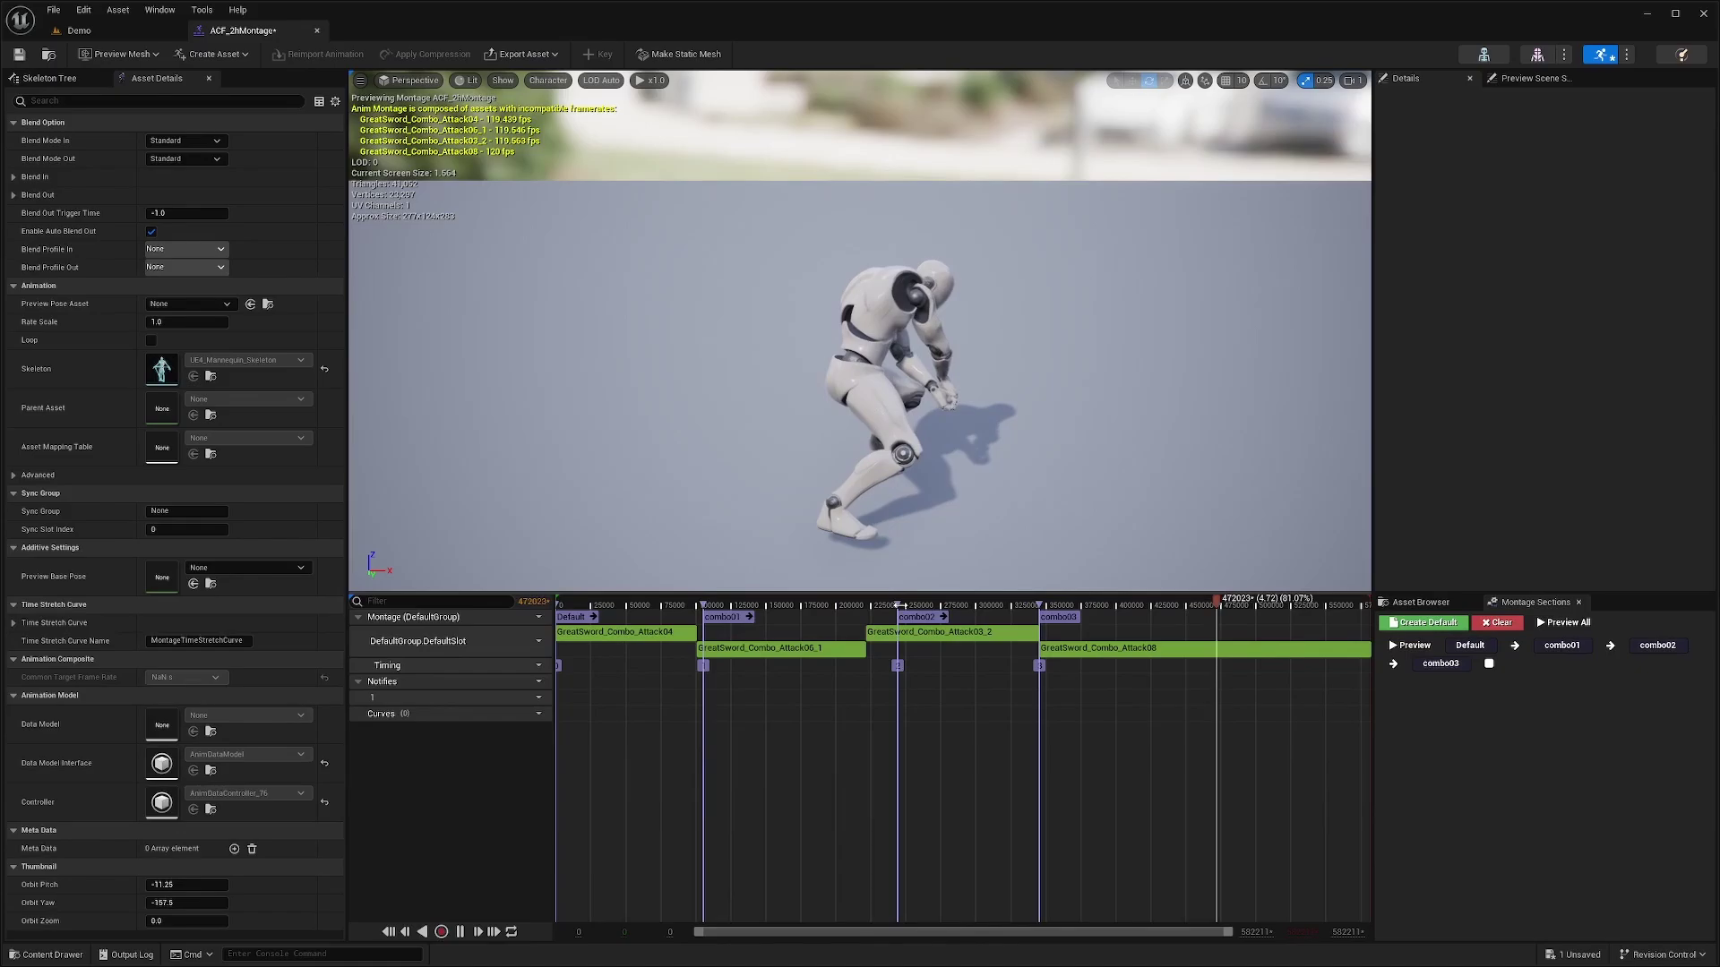
left_click_drag(899, 605, 866, 605)
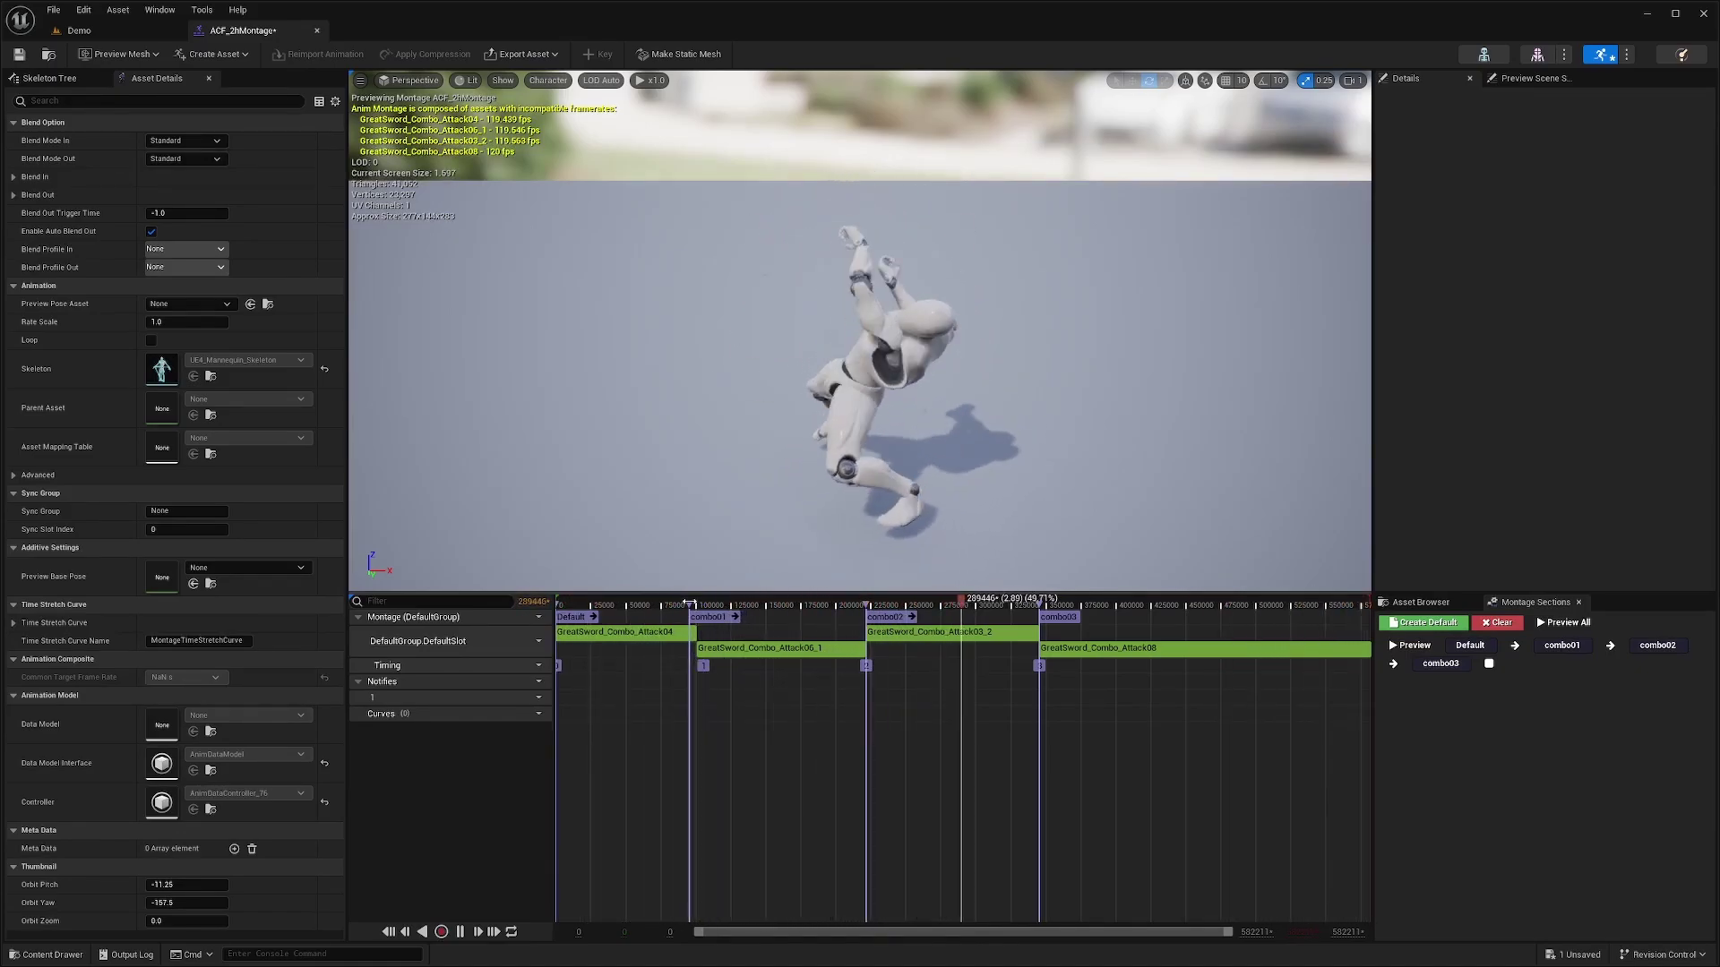
left_click_drag(704, 606, 697, 604)
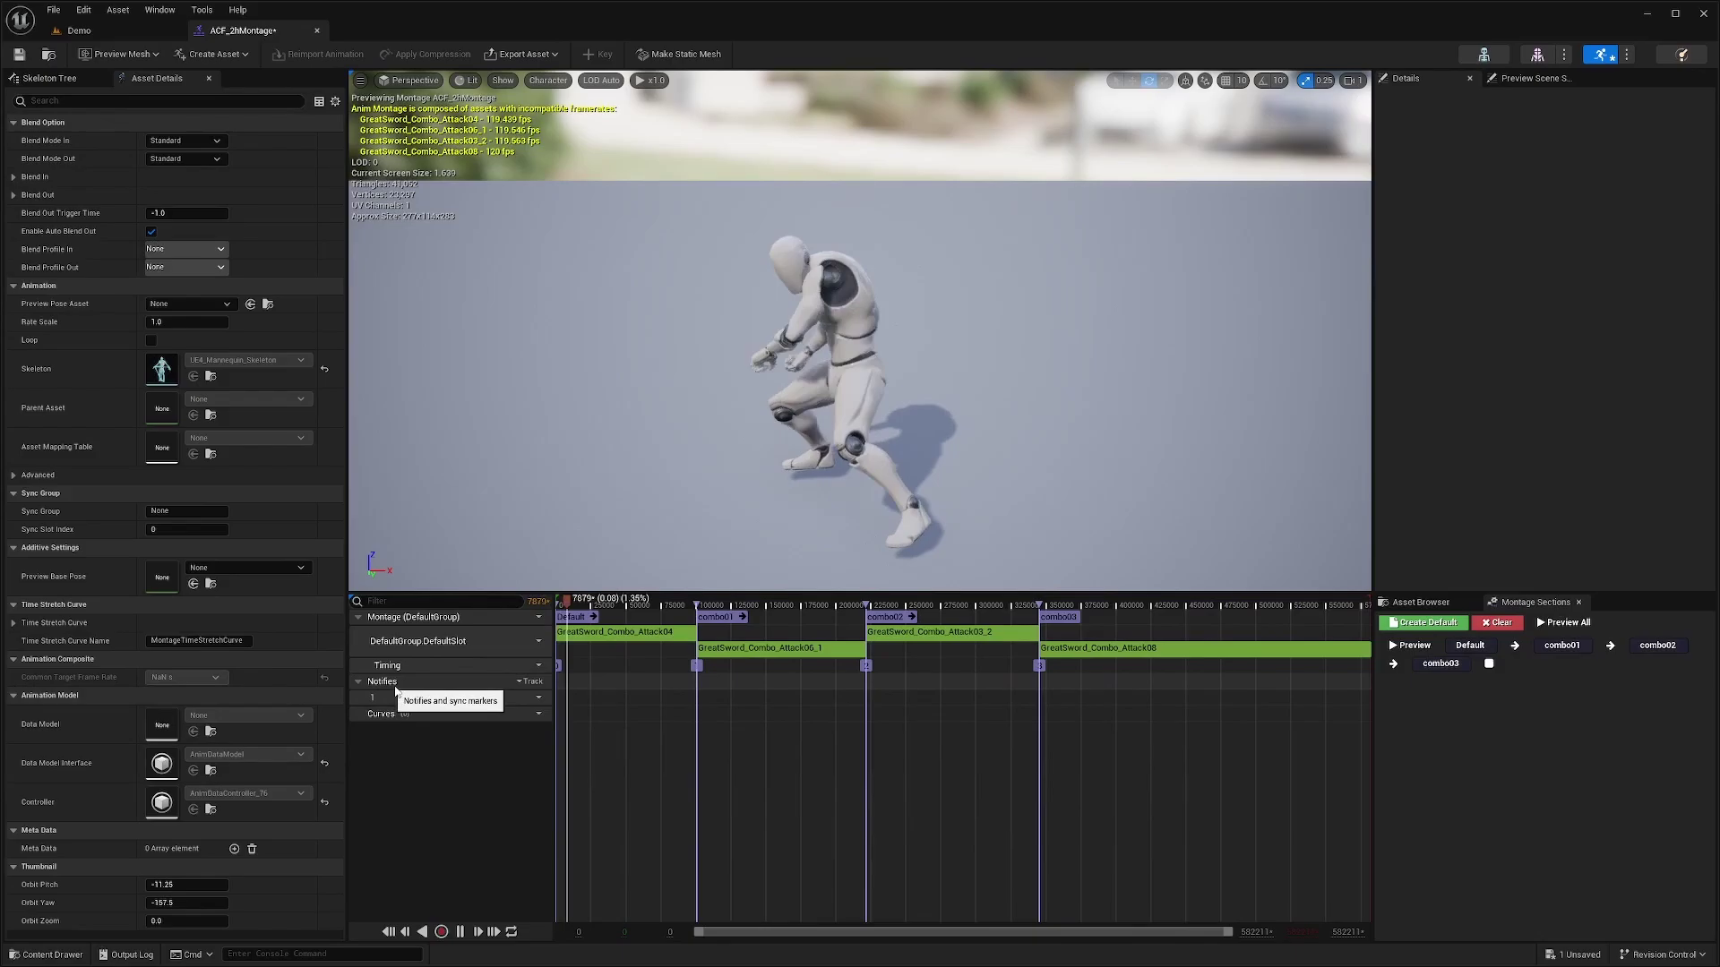
Step: Add a second notify track and place an ACFAction Sub State notify state
left_click(526, 683)
left_click(576, 714)
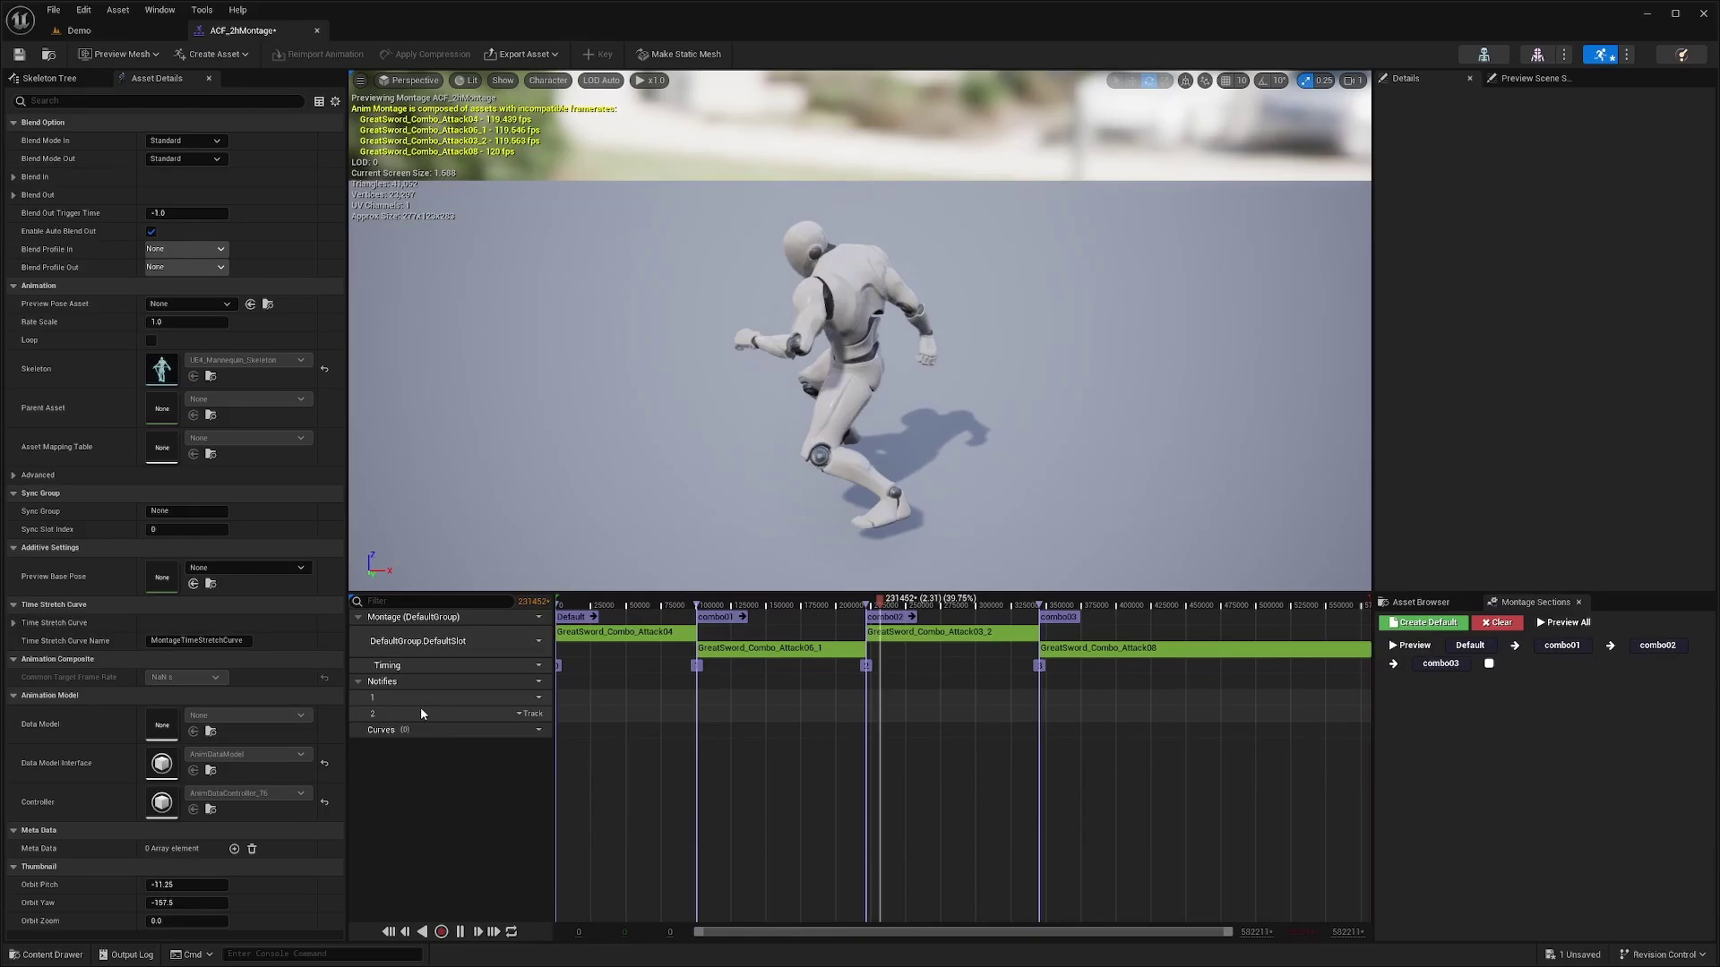
right_click(602, 703)
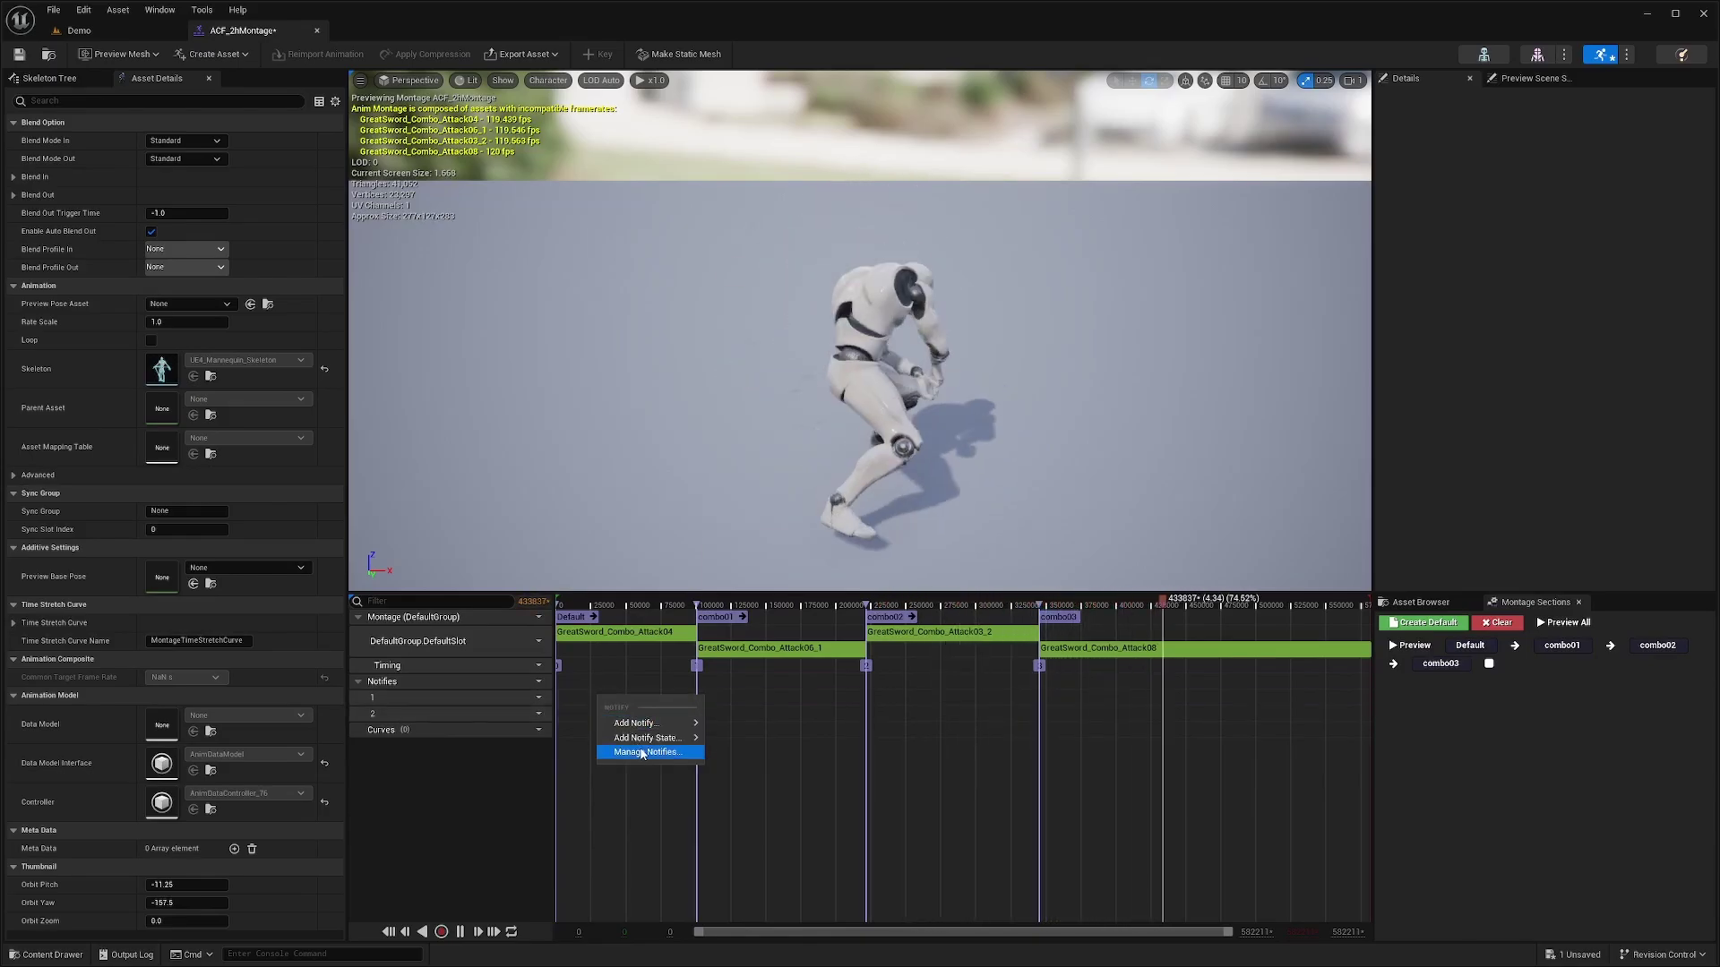
mouse_move(658, 740)
type("sub")
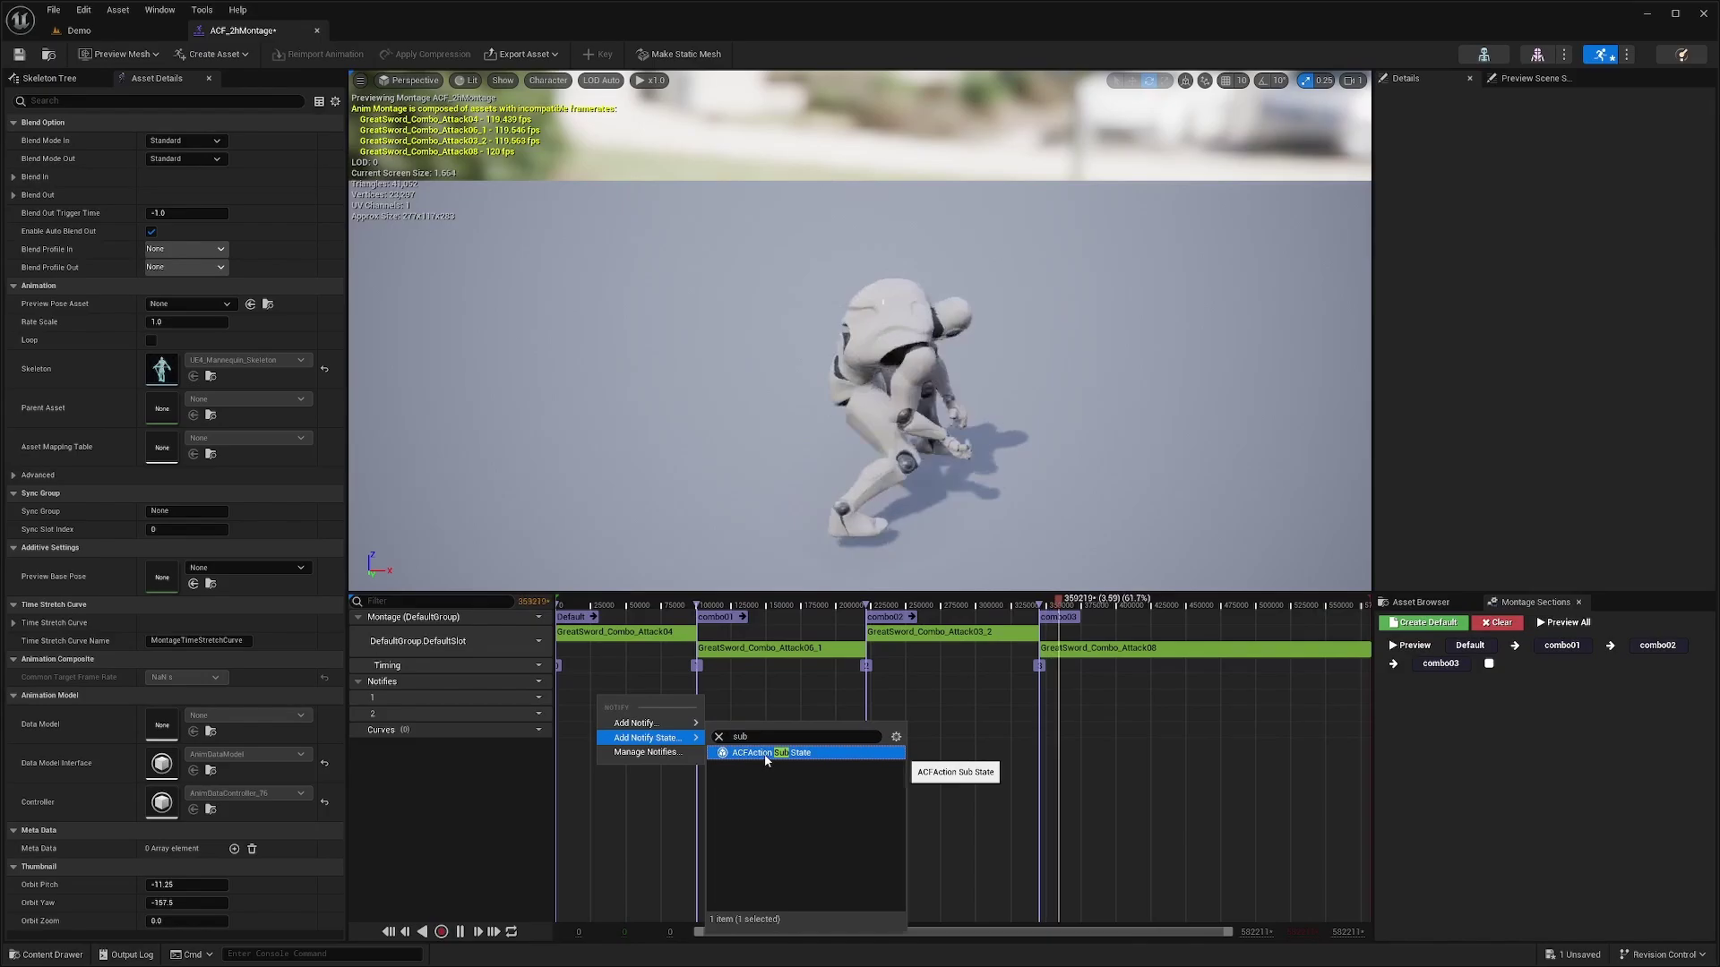
left_click(764, 755)
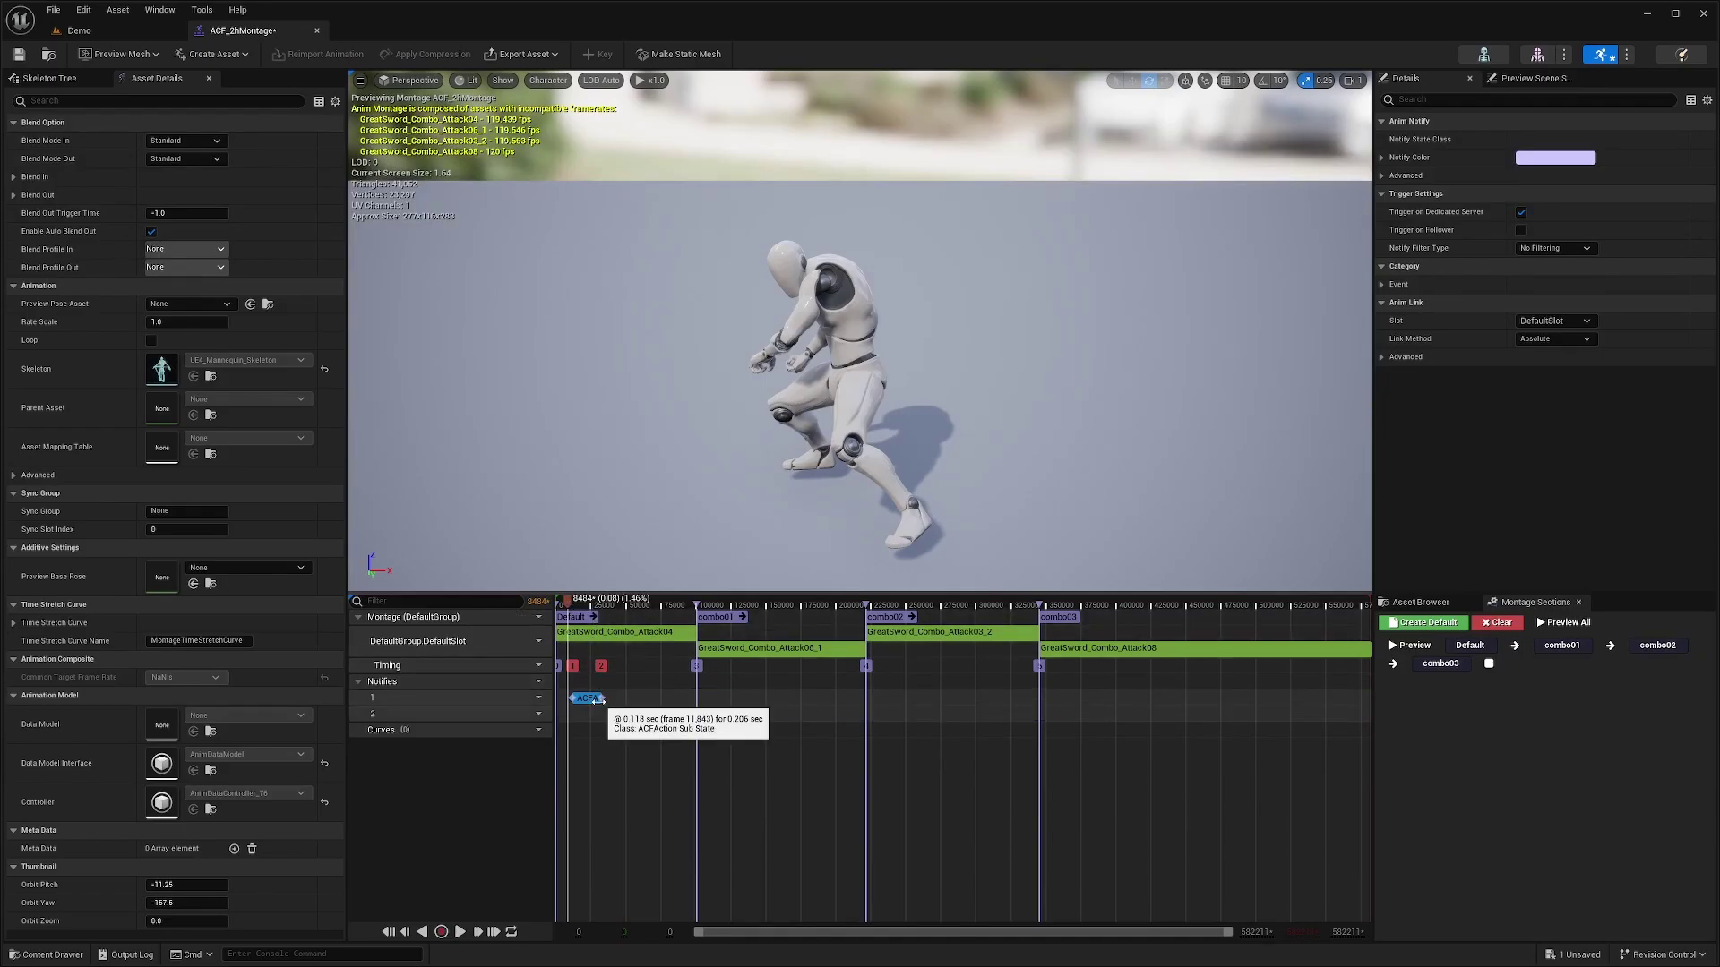
Step: Resize and position the sub state notify over the early part of the first attack
left_click_drag(605, 698, 617, 700)
left_click_drag(611, 604, 668, 606)
mouse_move(606, 699)
left_mouse_down()
mouse_move(650, 697)
mouse_move(605, 699)
left_mouse_up()
left_click_drag(609, 608, 656, 612)
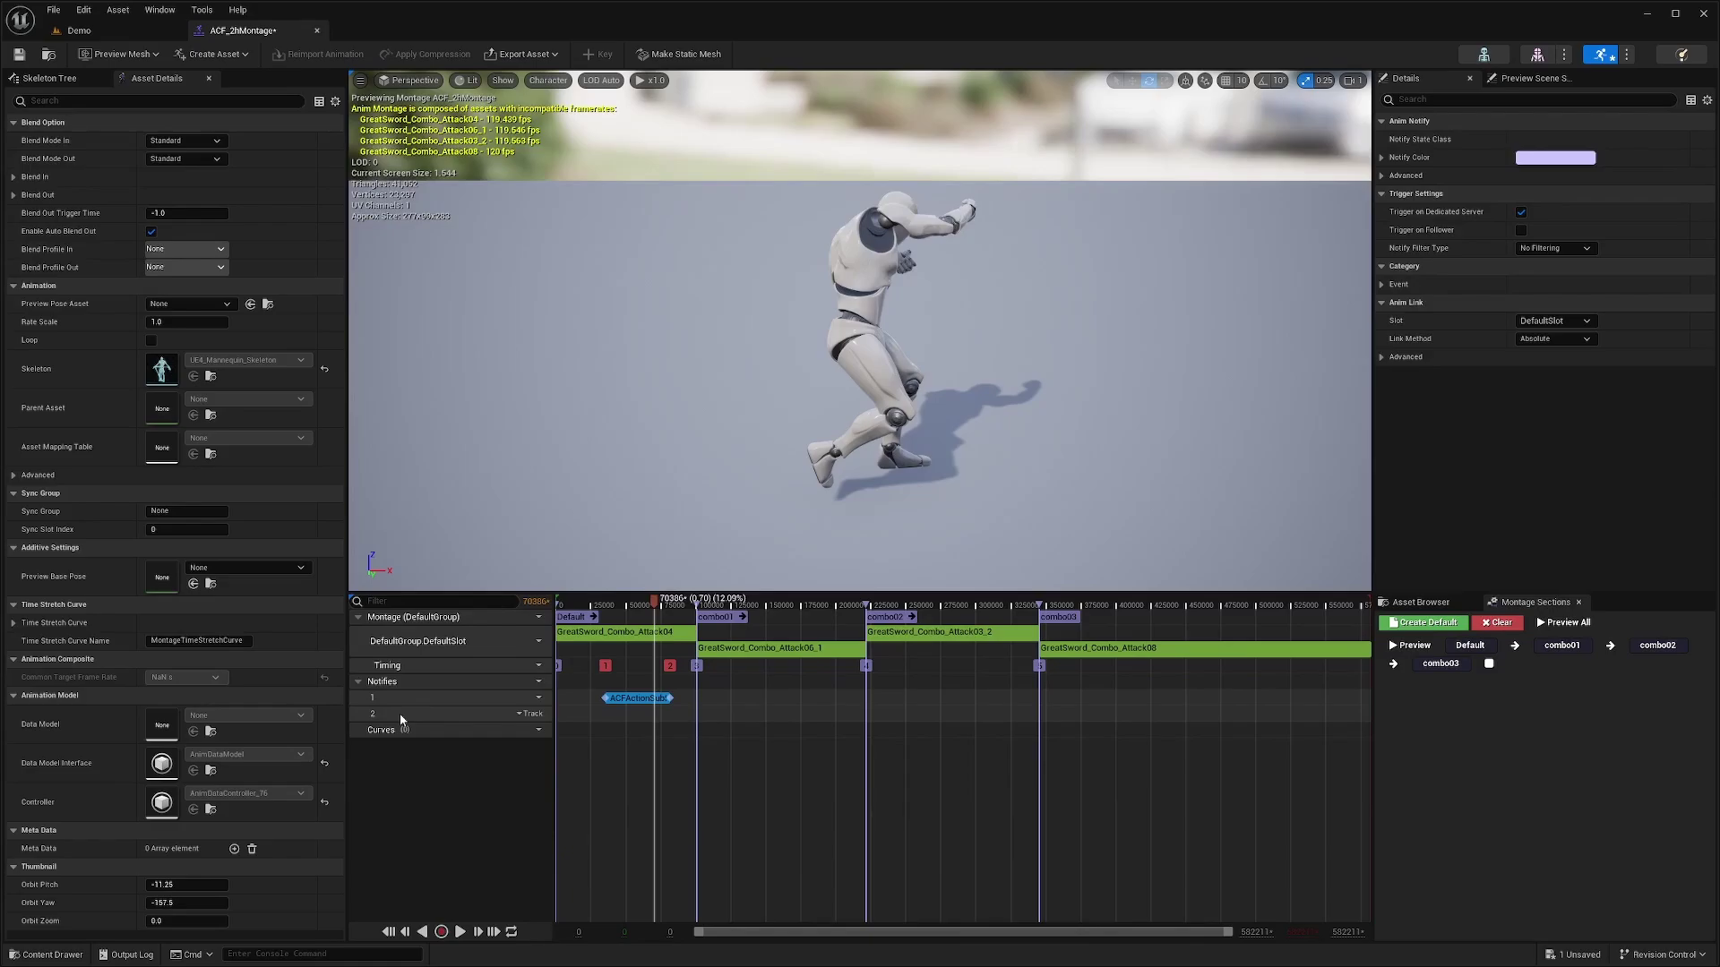
Step: Add an ACFNotify Exit Action notify on track 2, nudged slightly earlier
right_click(648, 719)
mouse_move(678, 746)
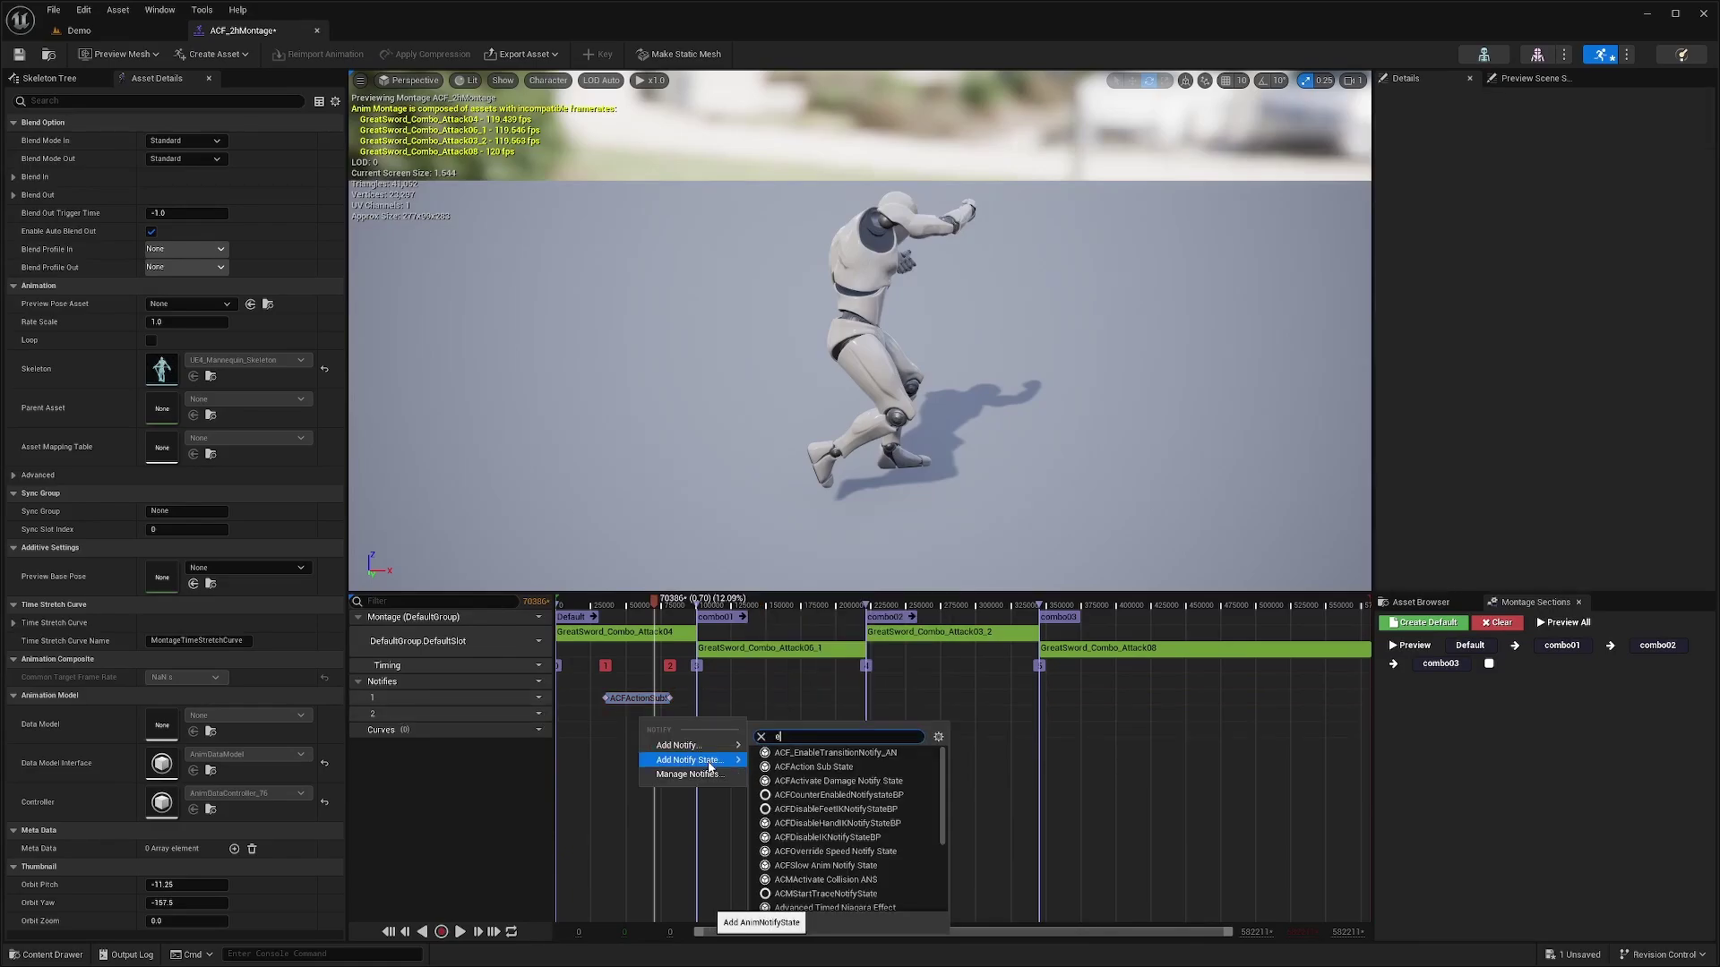
type("ex")
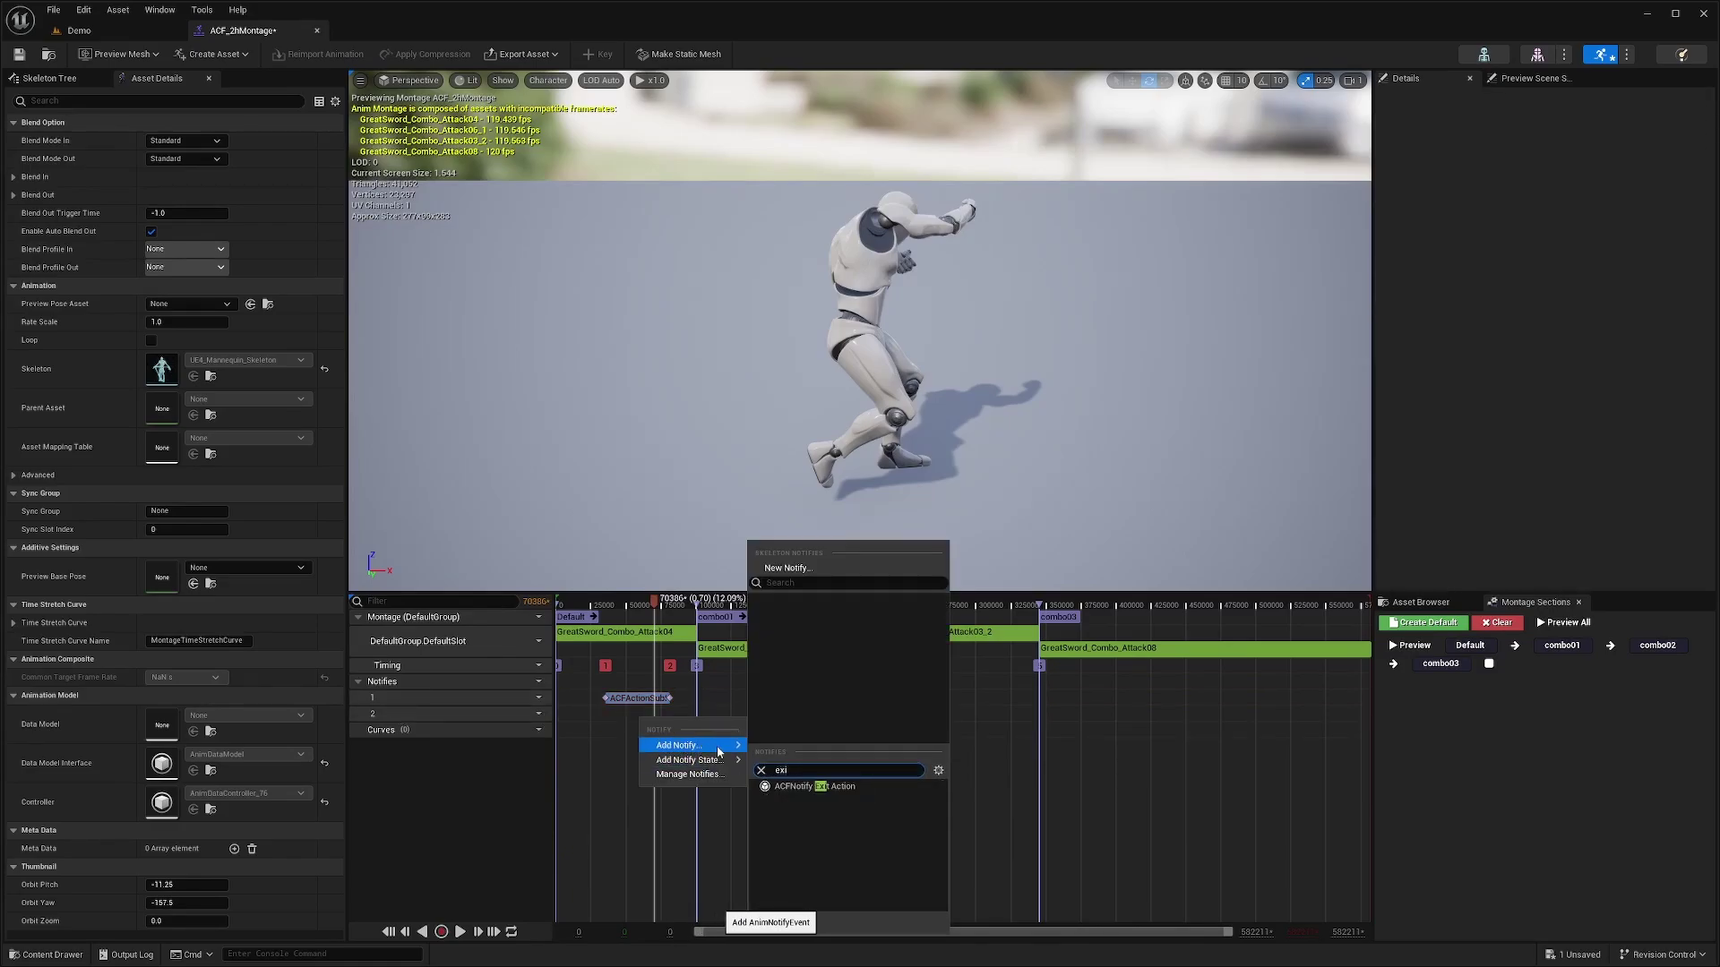
type("i")
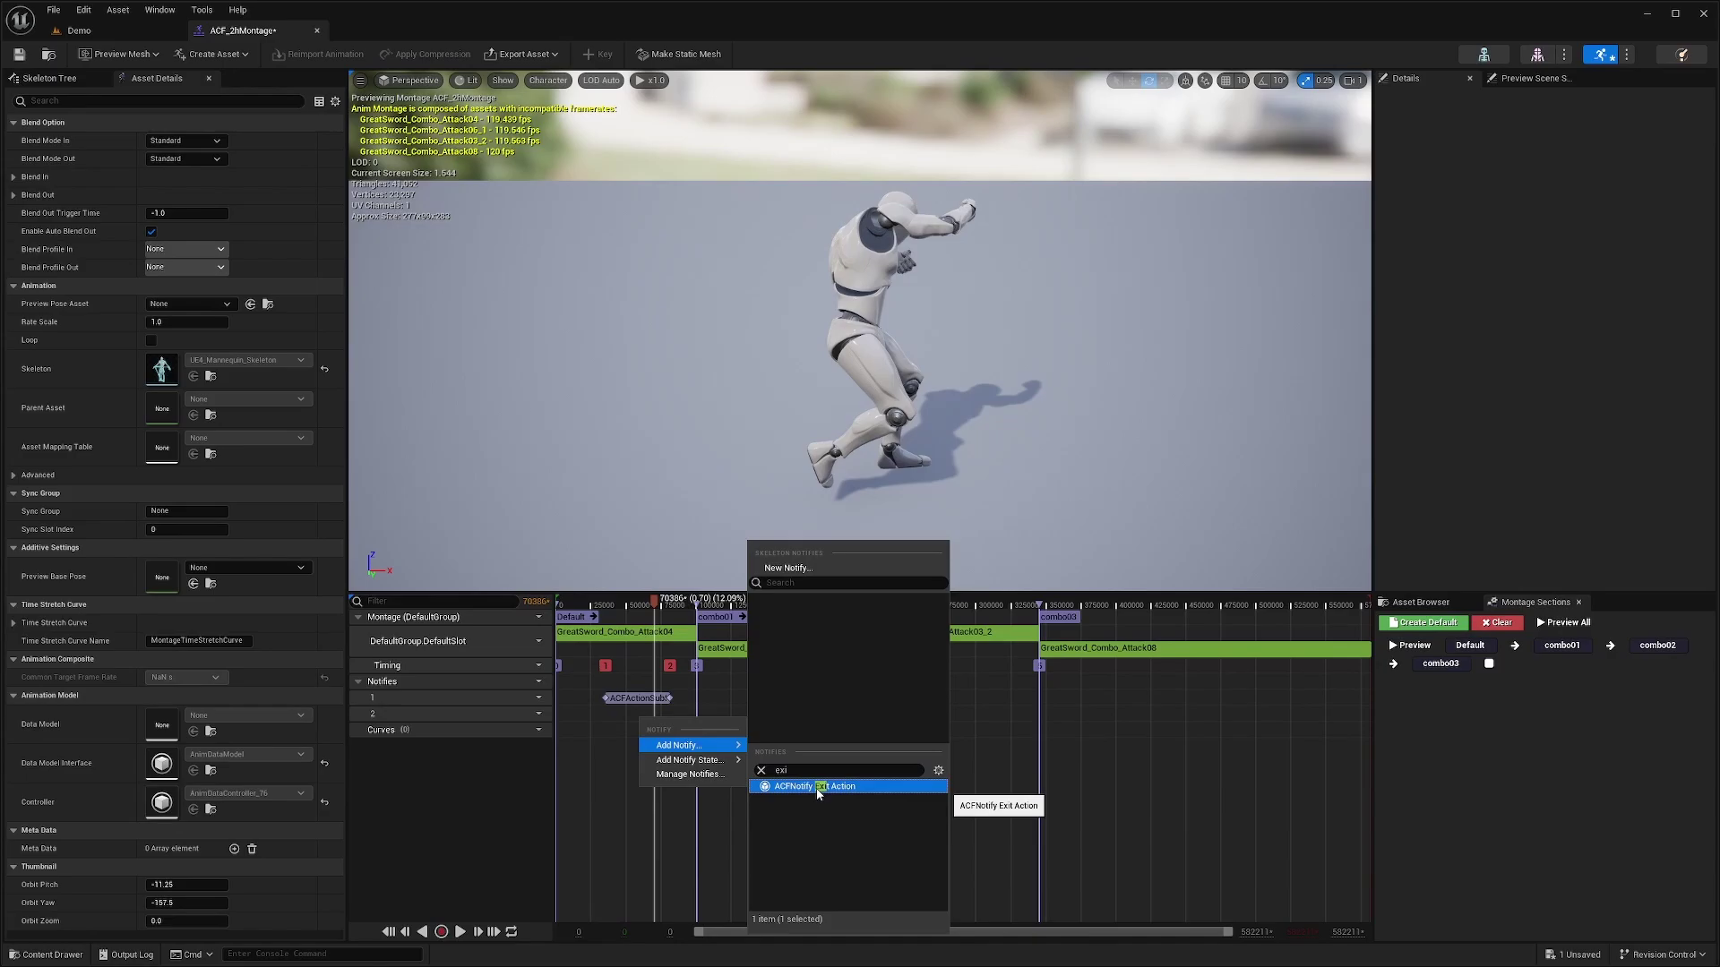
left_click(811, 787)
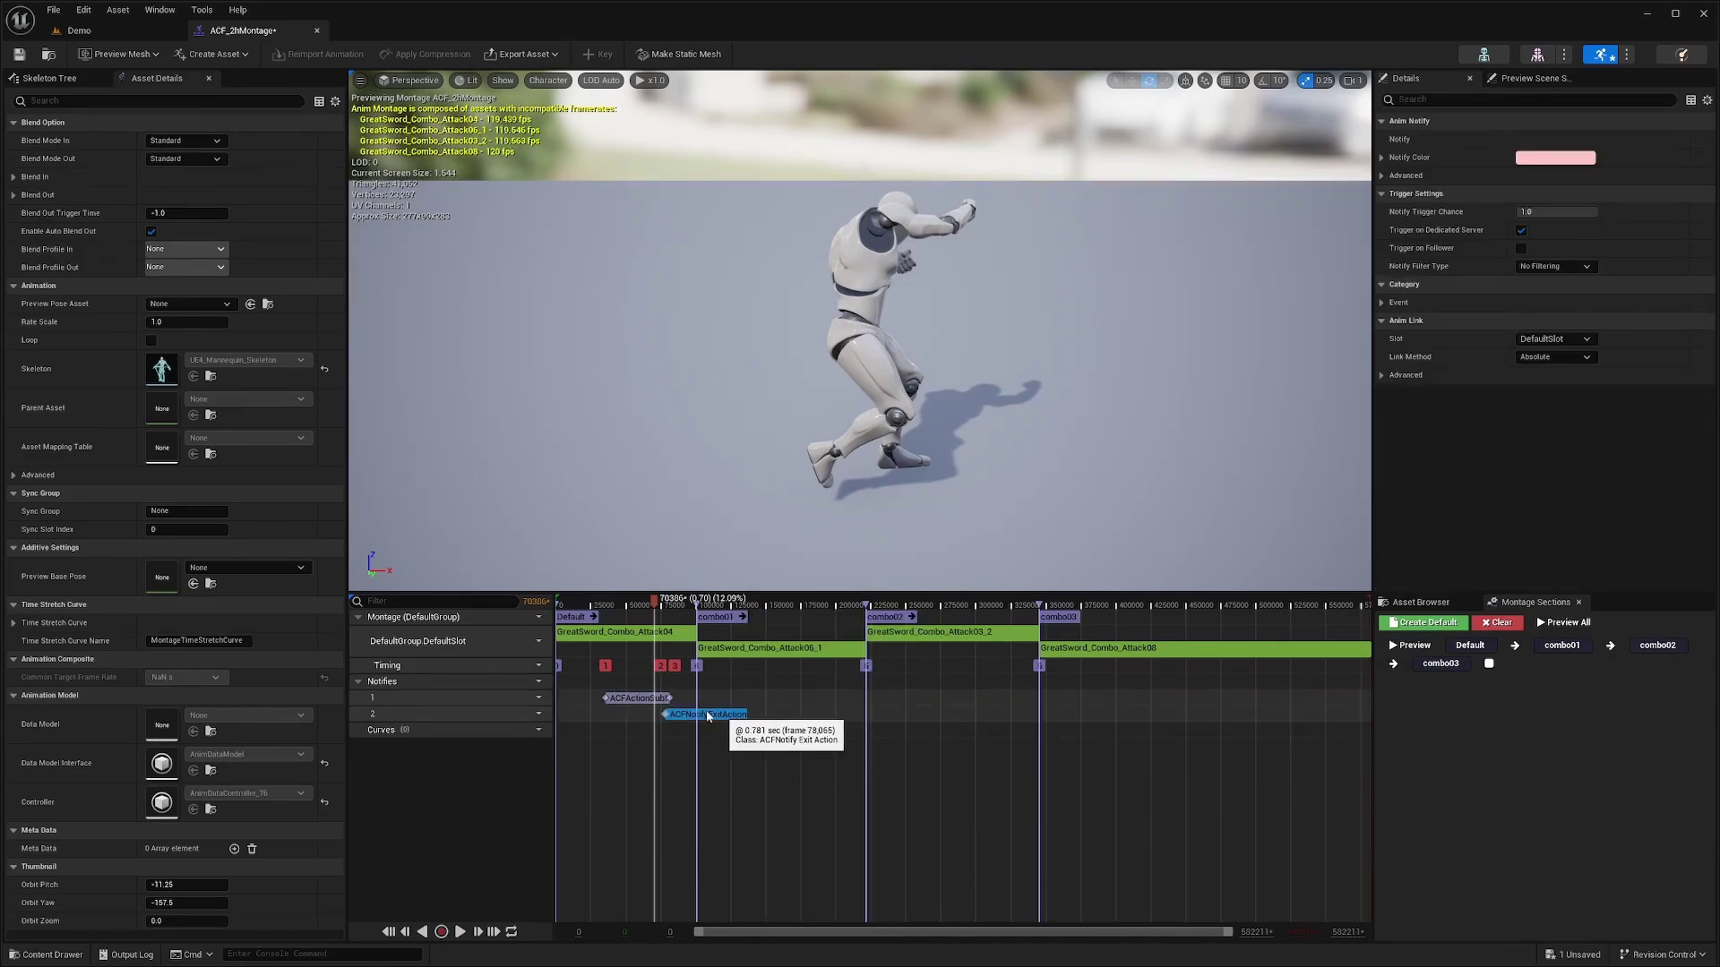
mouse_move(695, 717)
left_mouse_down()
mouse_move(661, 719)
mouse_move(688, 716)
left_mouse_up()
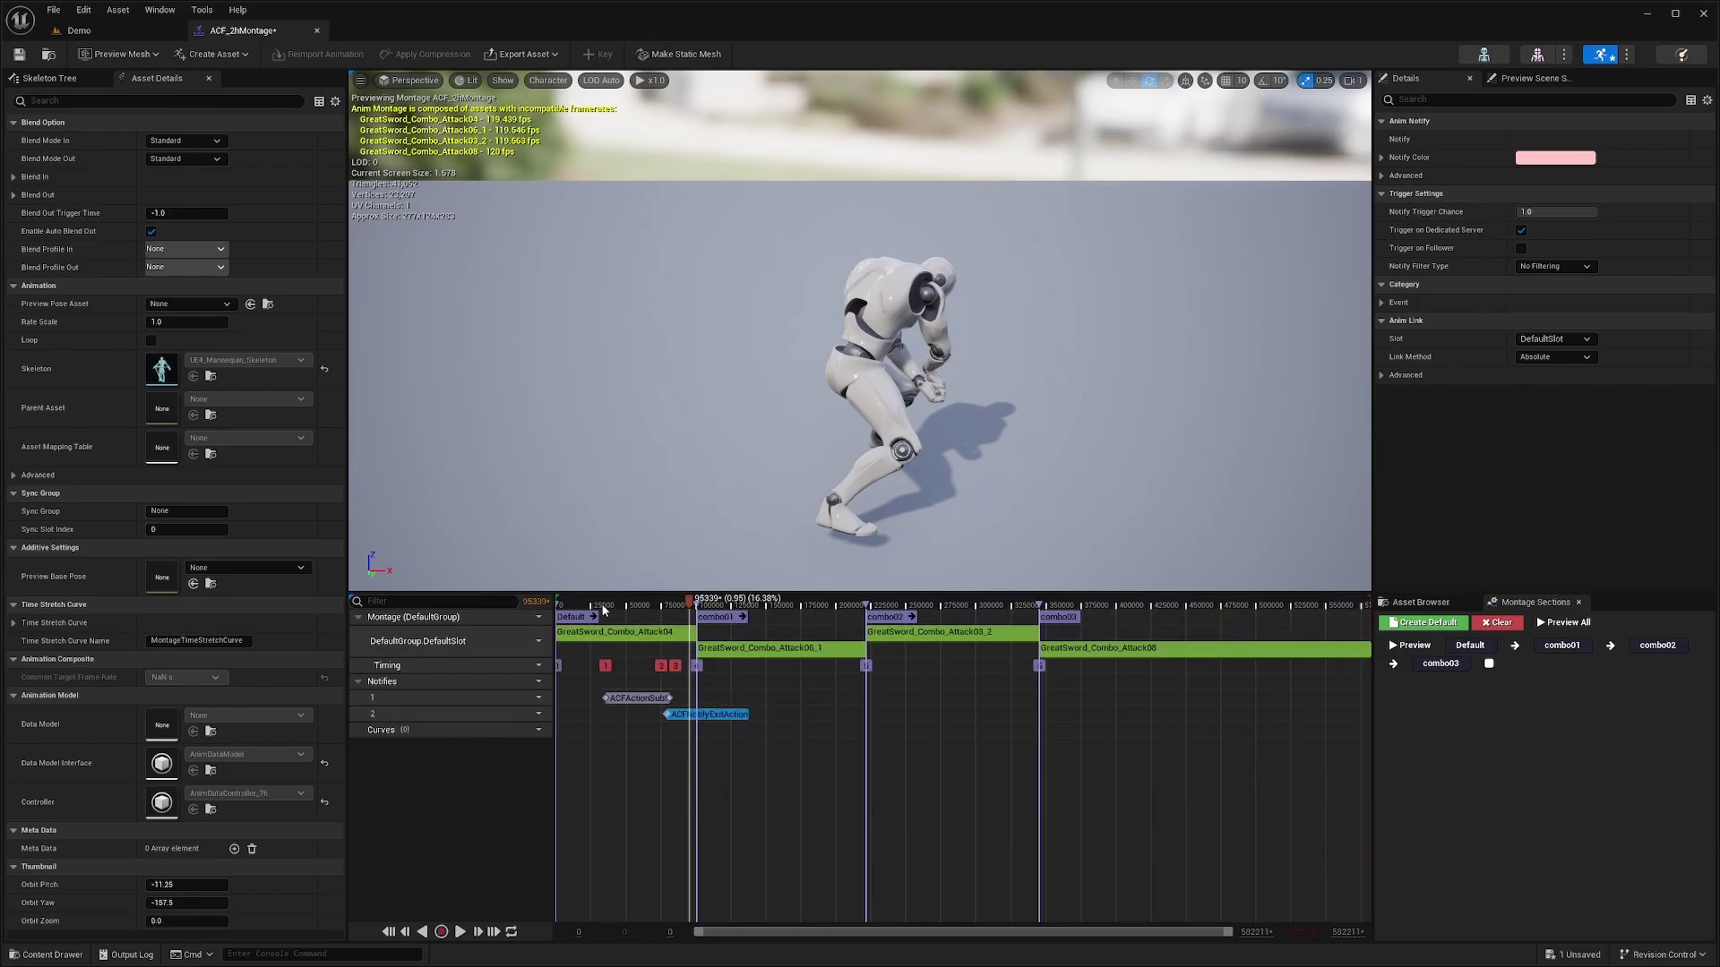
Step: Paste a second exit action notify on track 2 at about 1.66 seconds
left_click(788, 606)
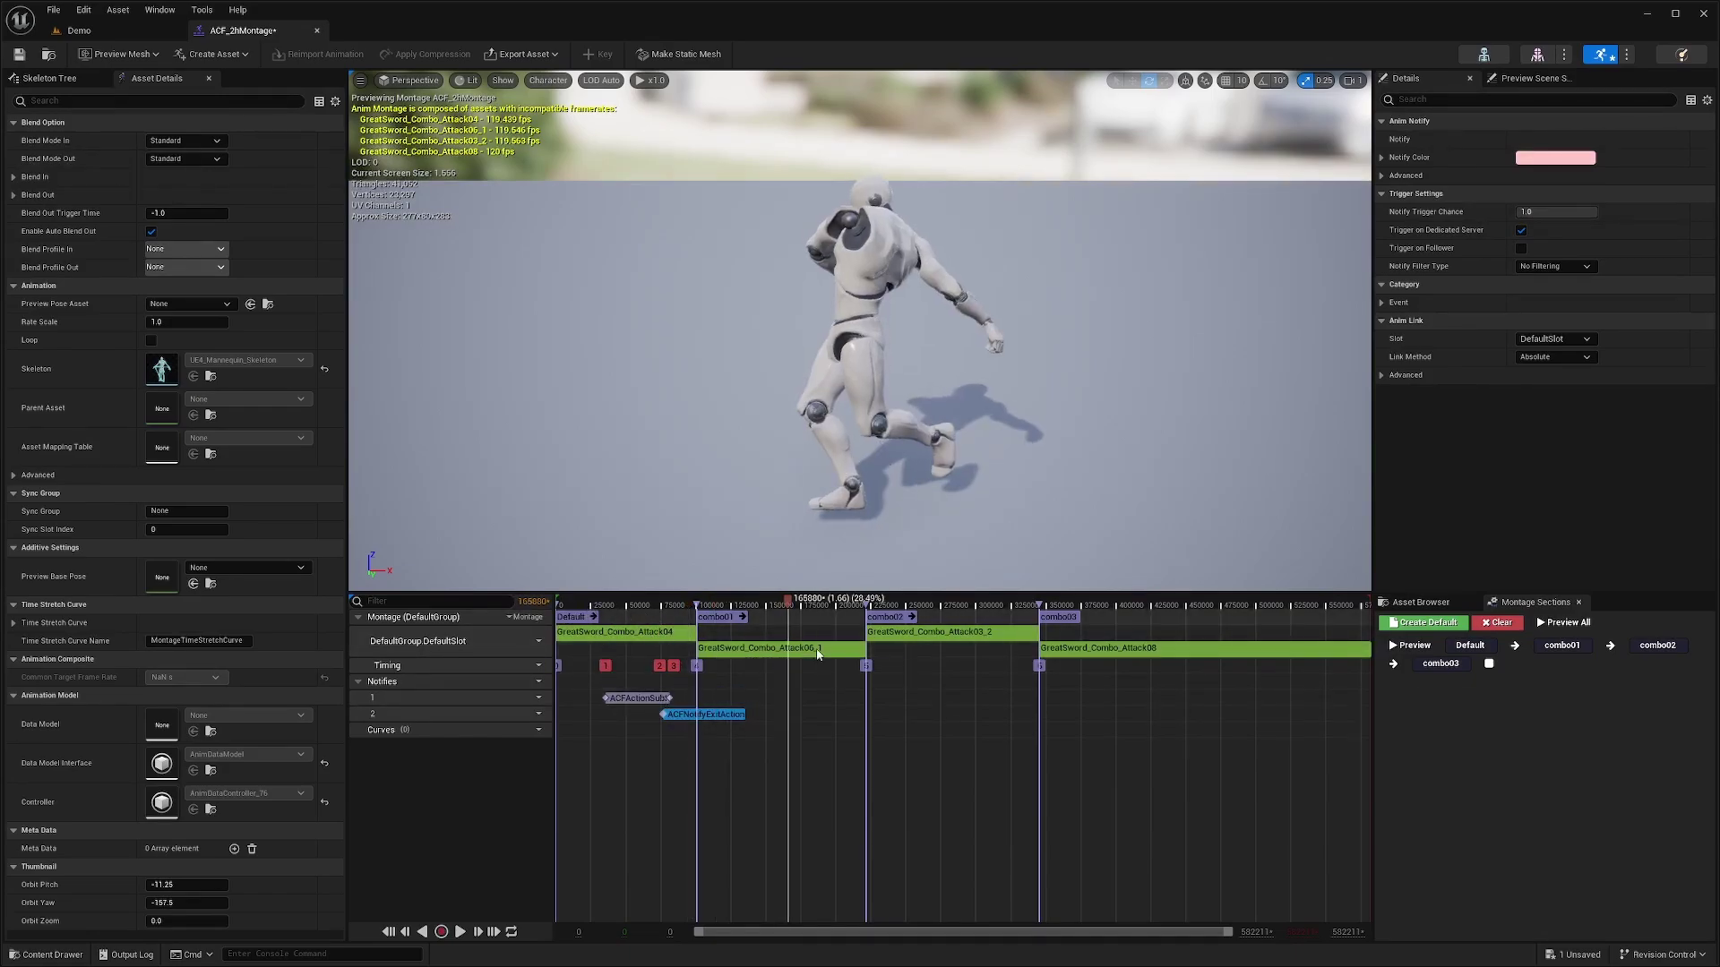
key("ctrl+v")
left_click(651, 699)
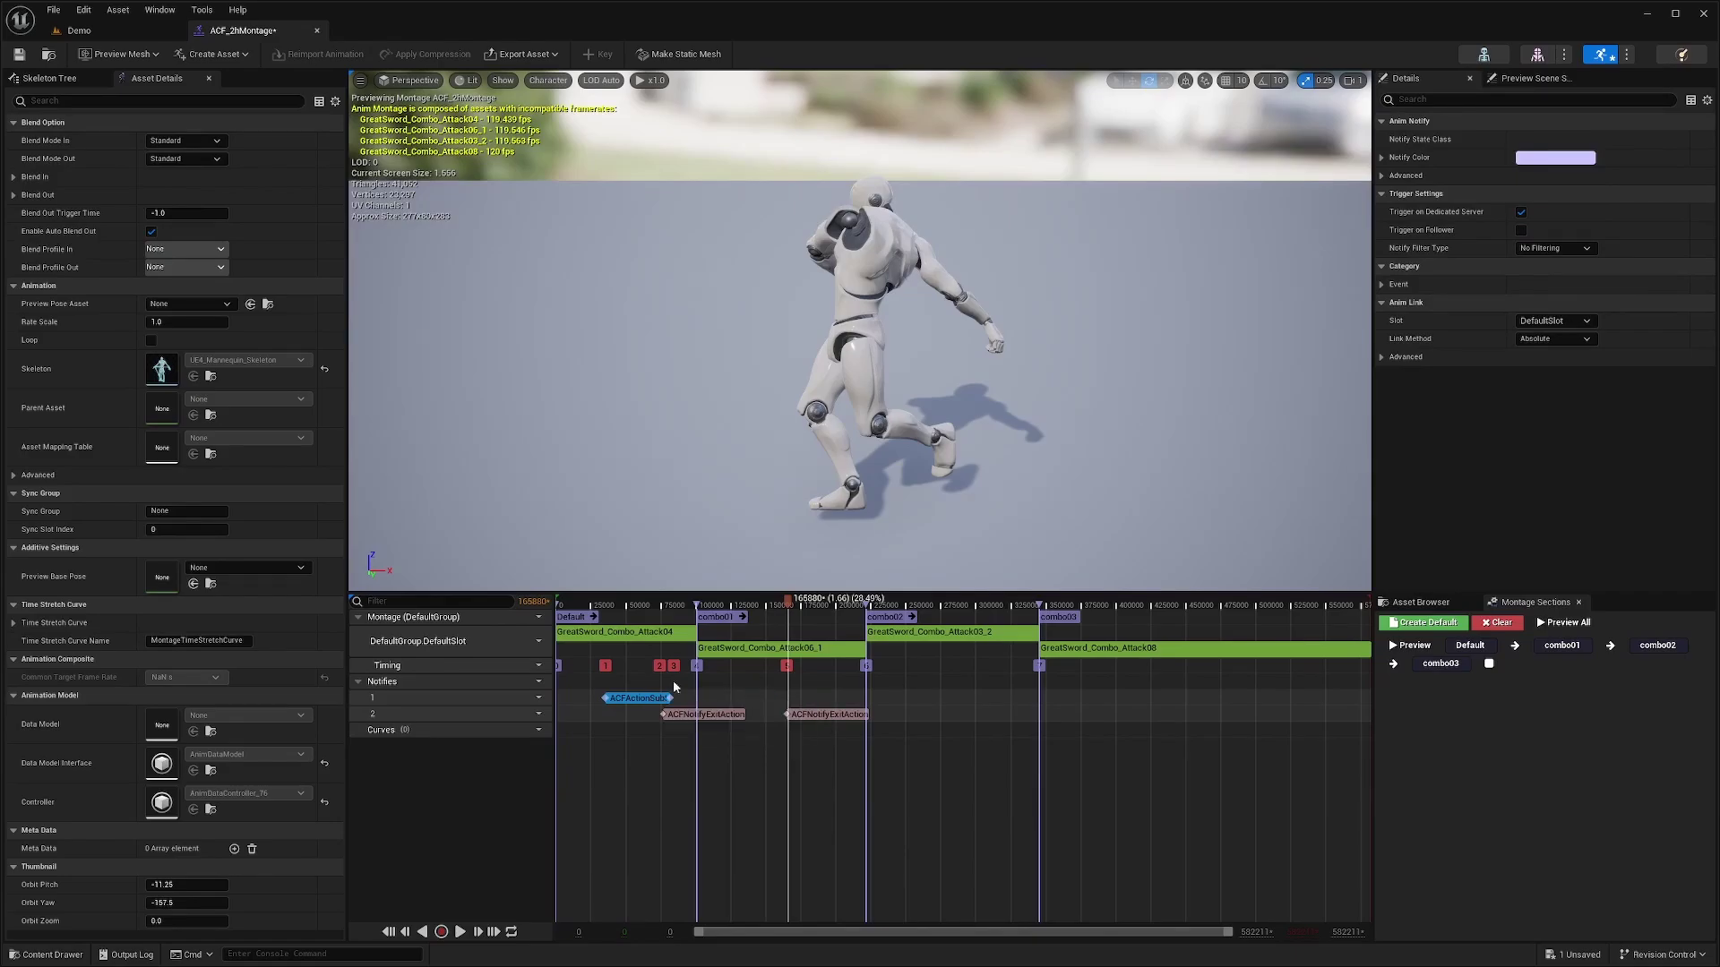
Step: Scrub through the first and combo02 attacks to check the sub state and exit notify timings
left_click(632, 605)
left_click(637, 698)
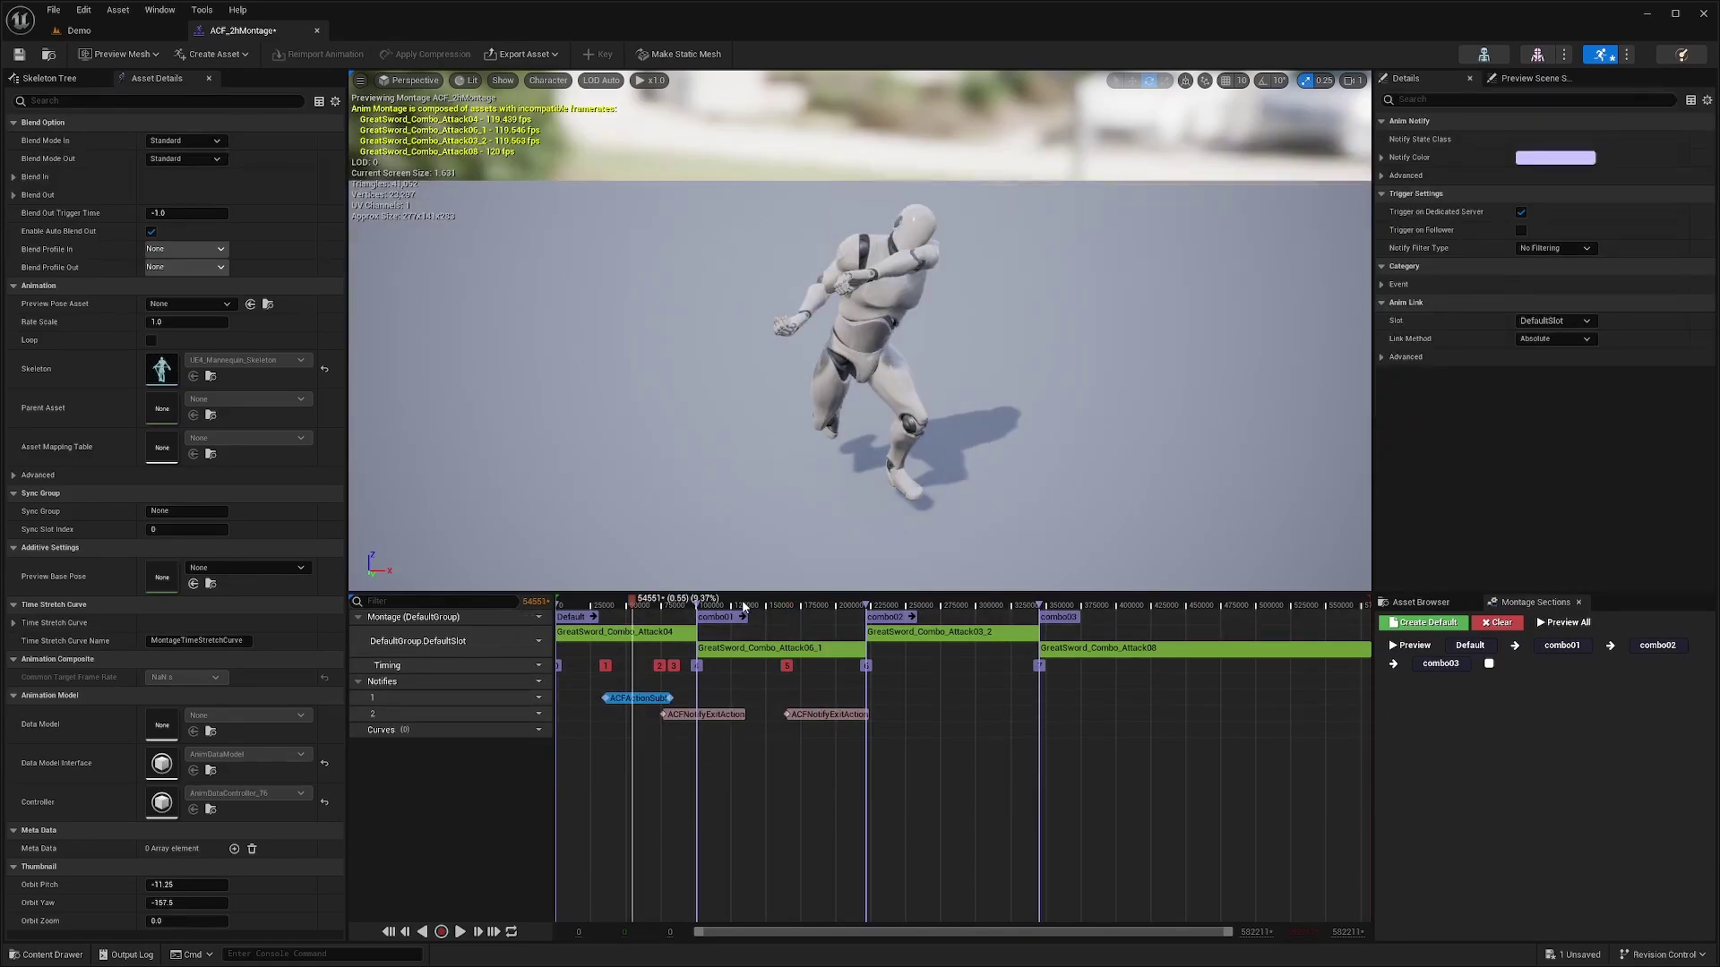
left_click_drag(743, 607, 793, 618)
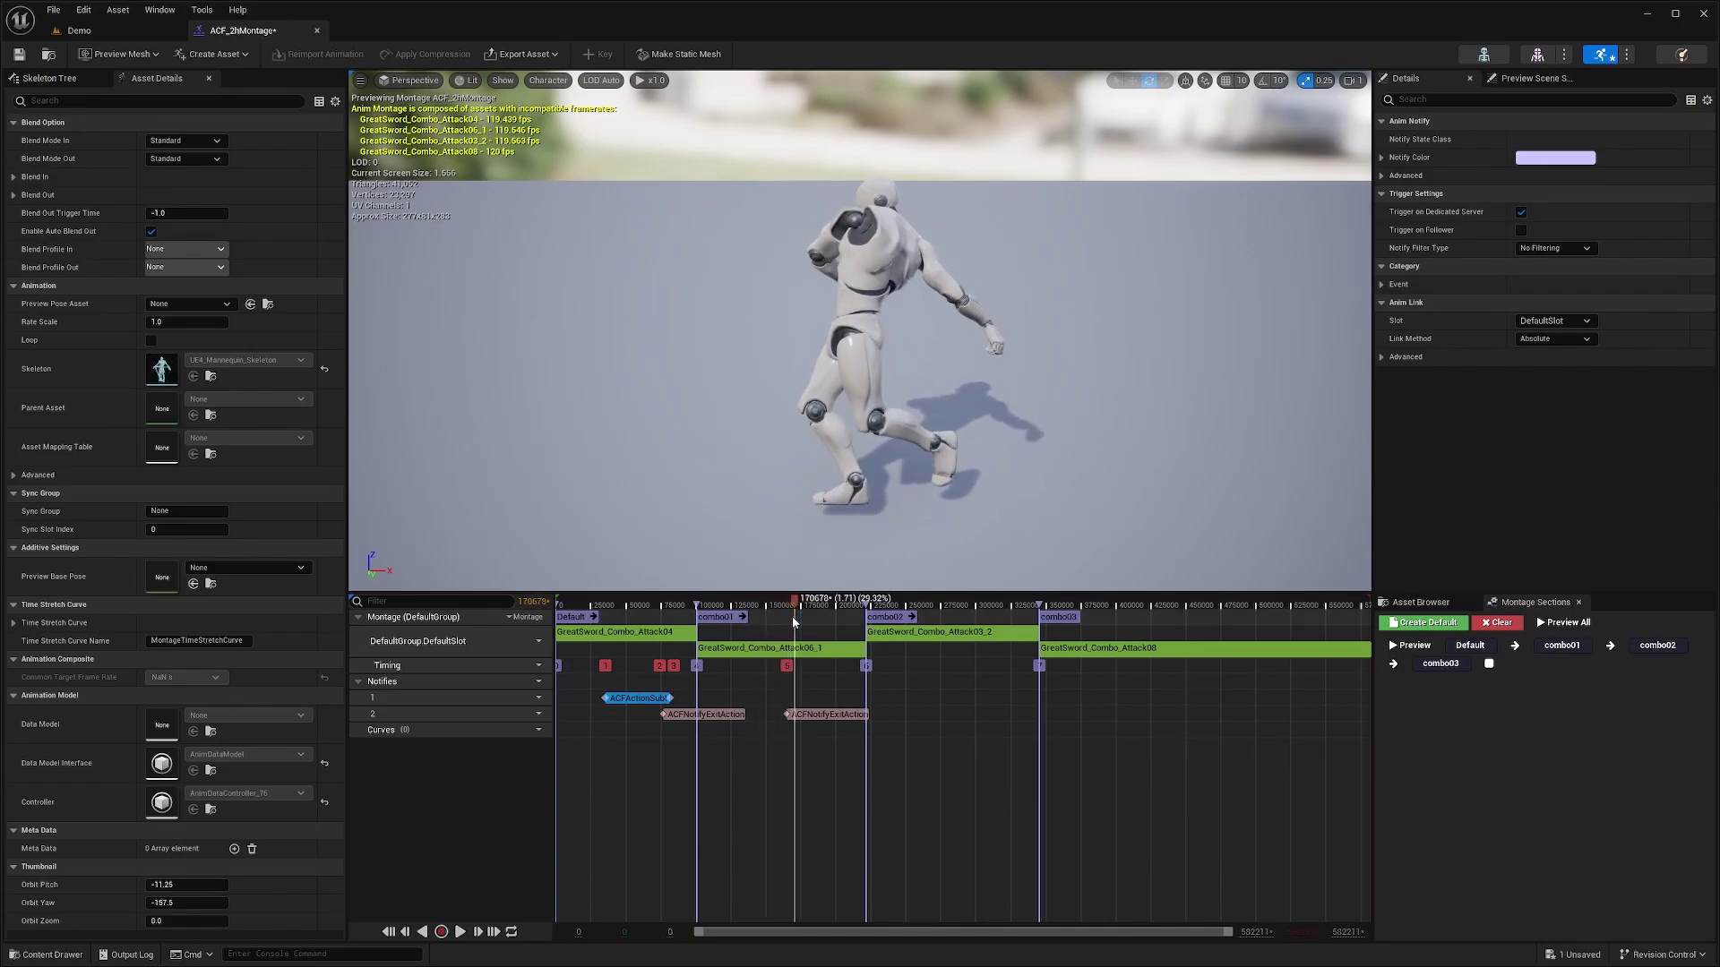
left_click(815, 714)
left_click(807, 613)
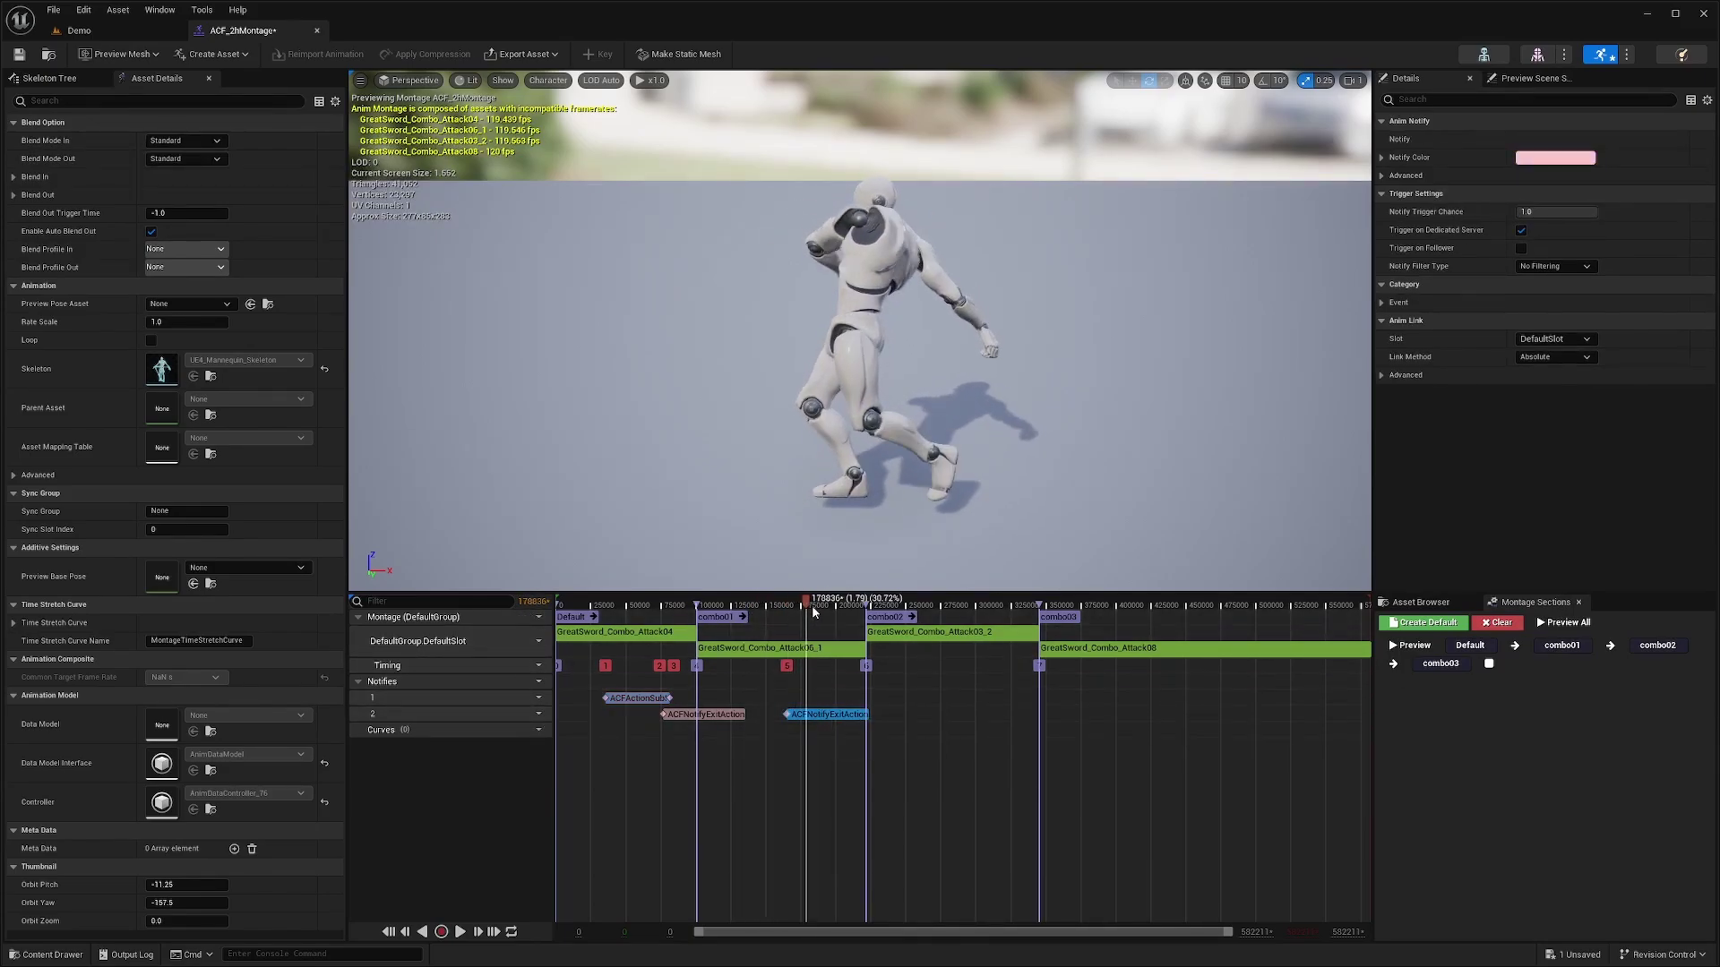
left_click_drag(813, 613, 967, 603)
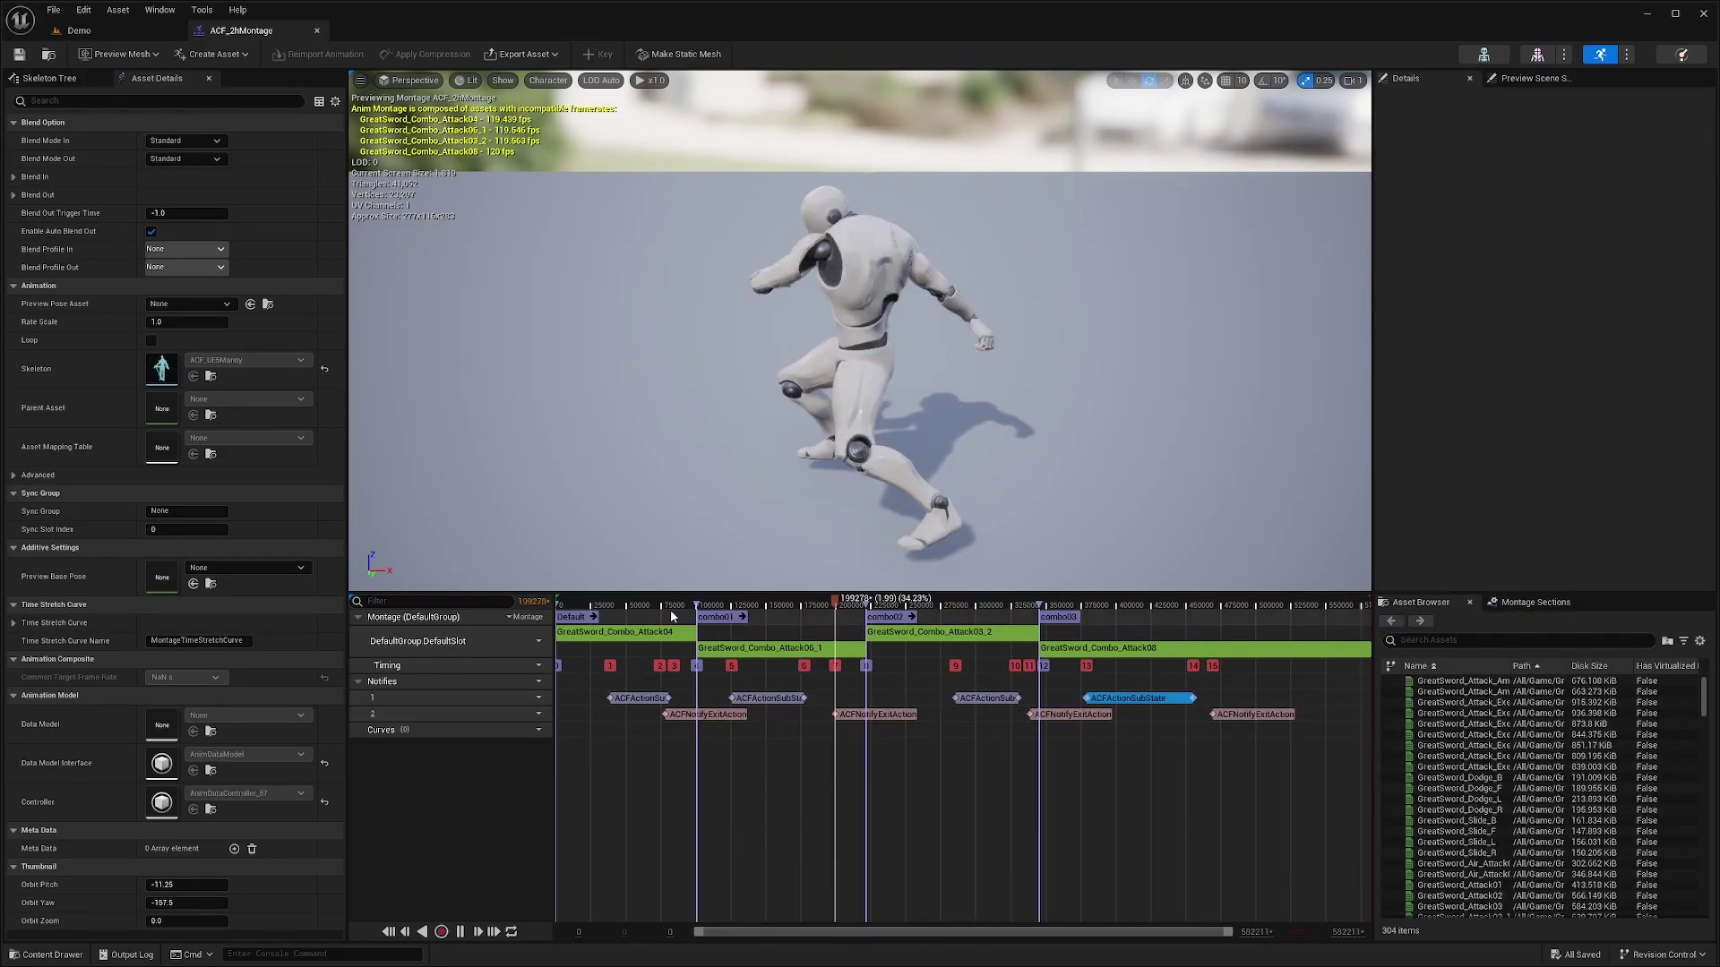
left_click(641, 607)
left_click_drag(625, 607, 765, 620)
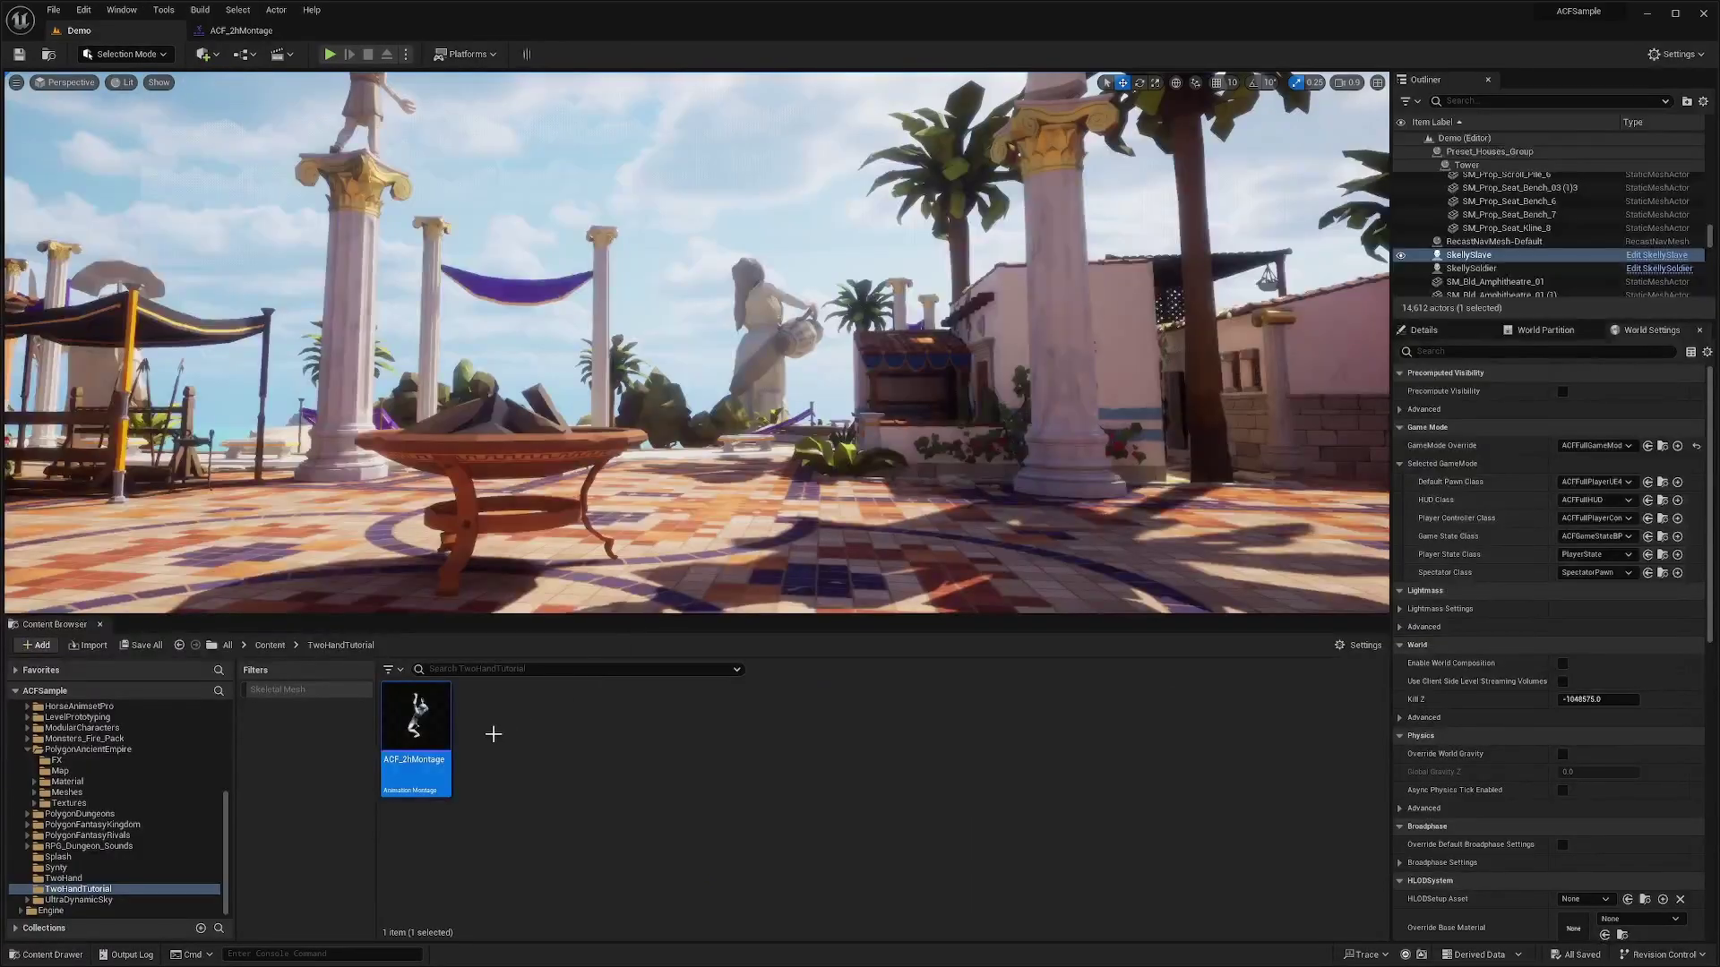
Step: Create a Blueprint Class with ACFActionsSet as parent, named ACF_GreatSword_AS, in TwoHandTutorial
right_click(517, 739)
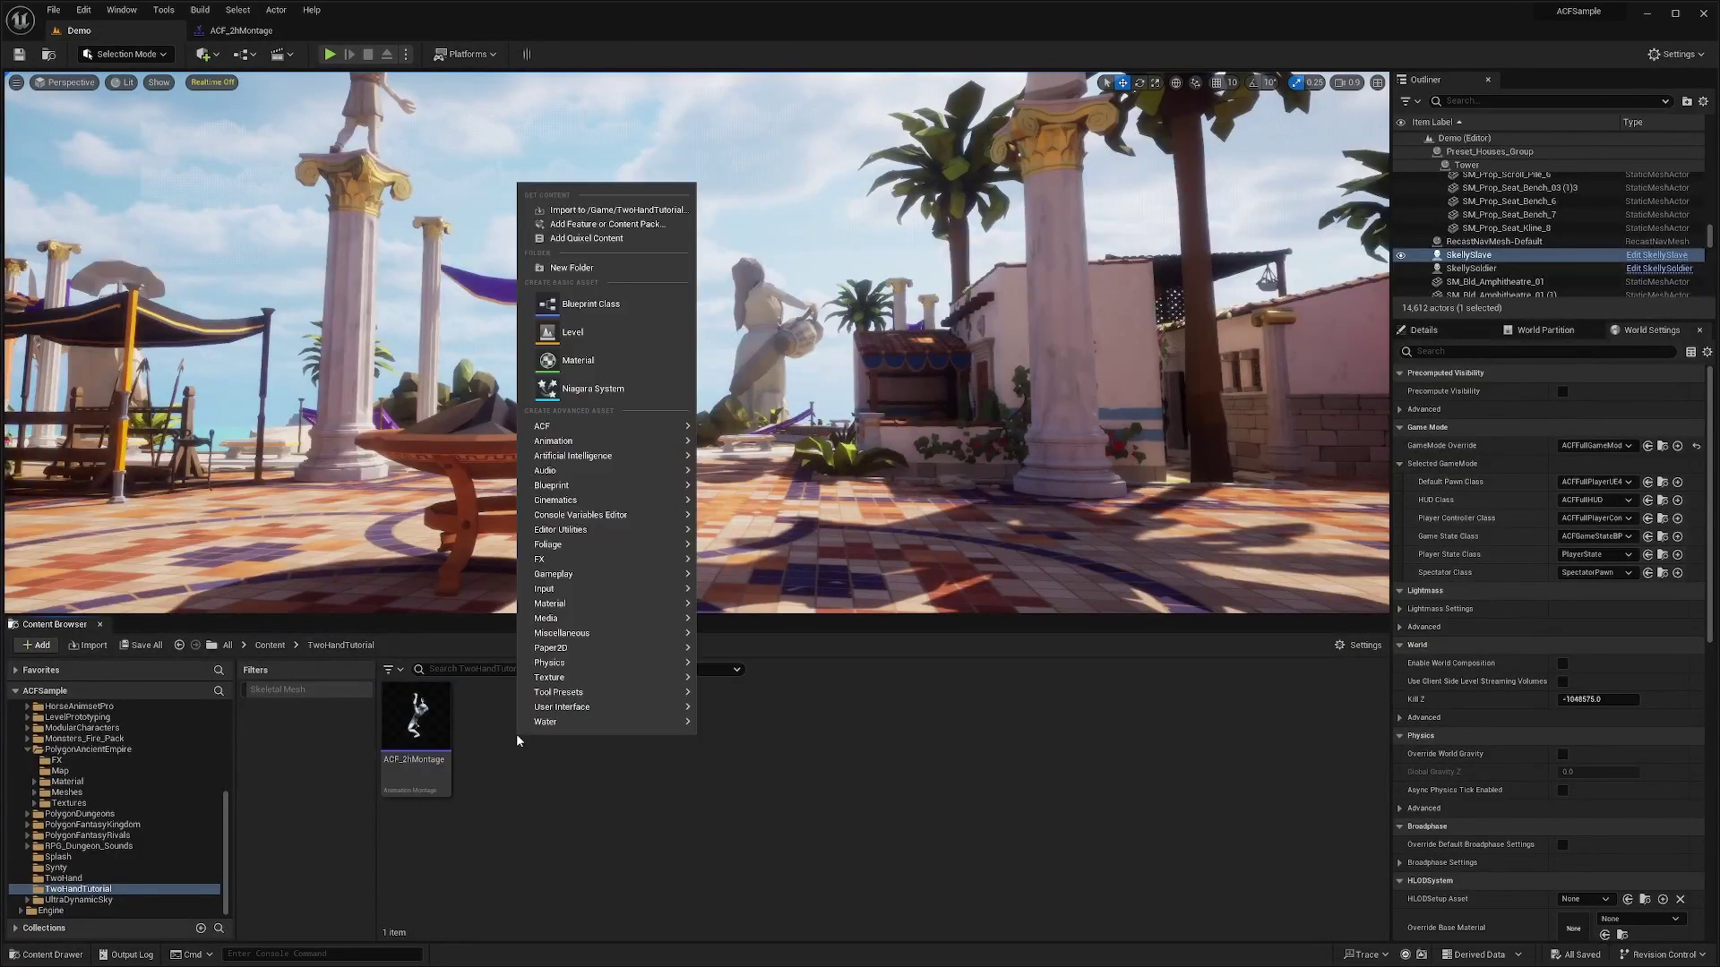
left_click(581, 307)
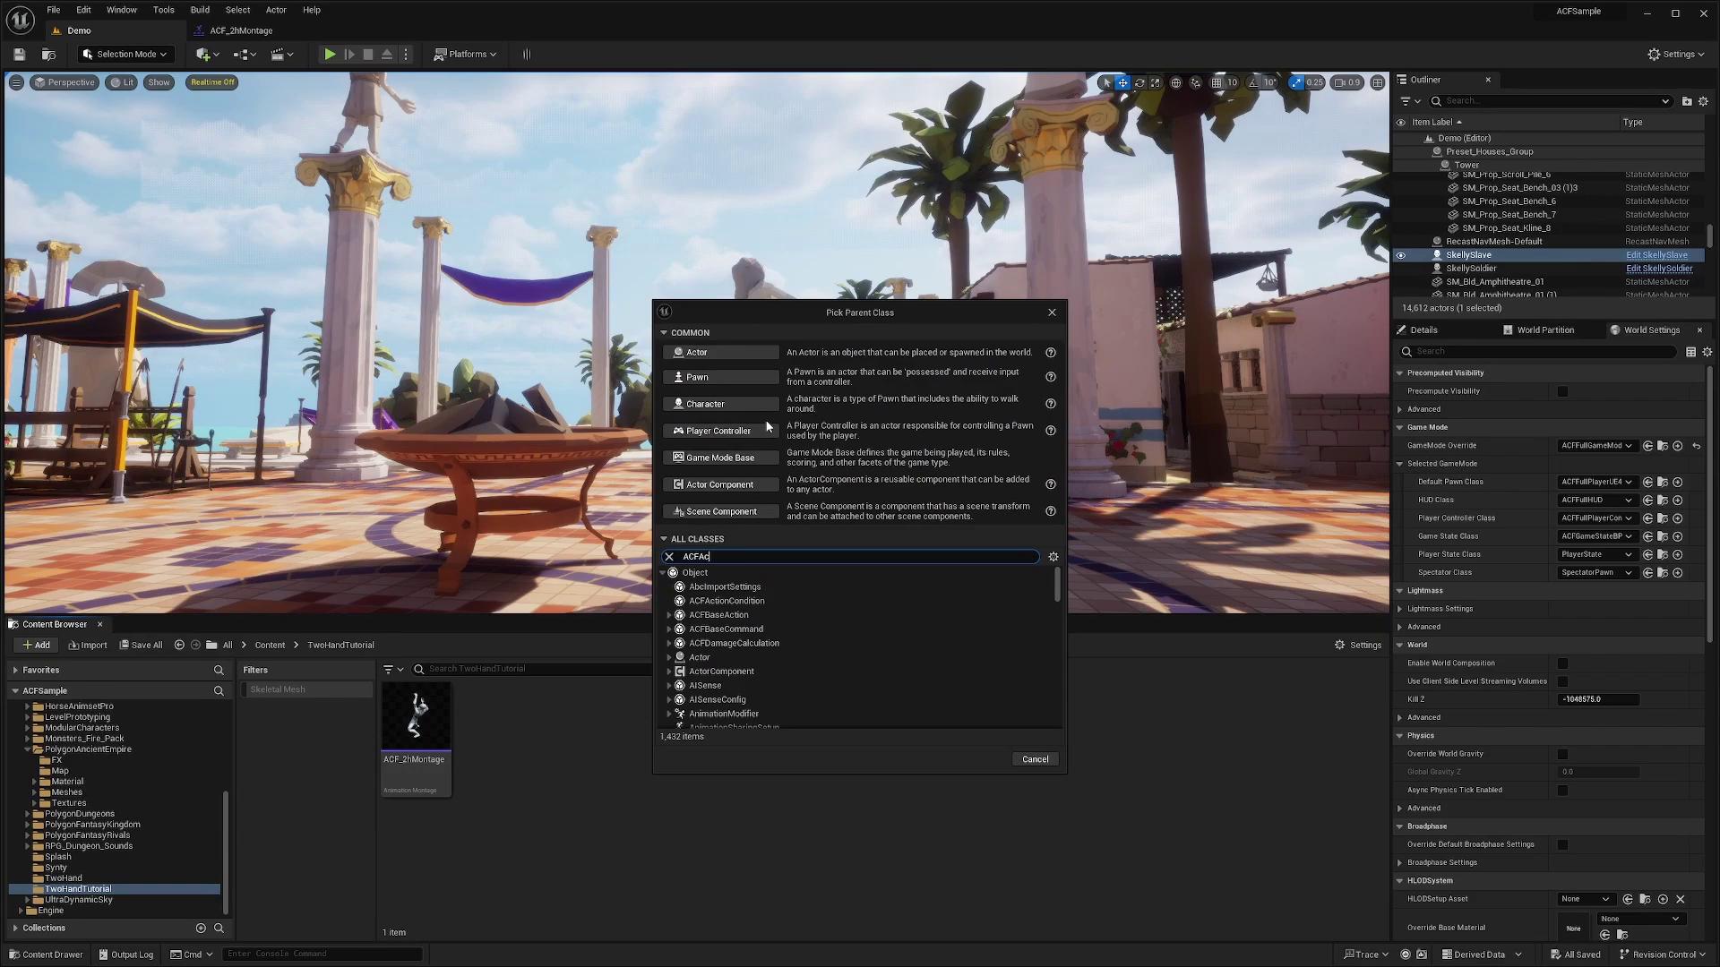
type("ACFActions set")
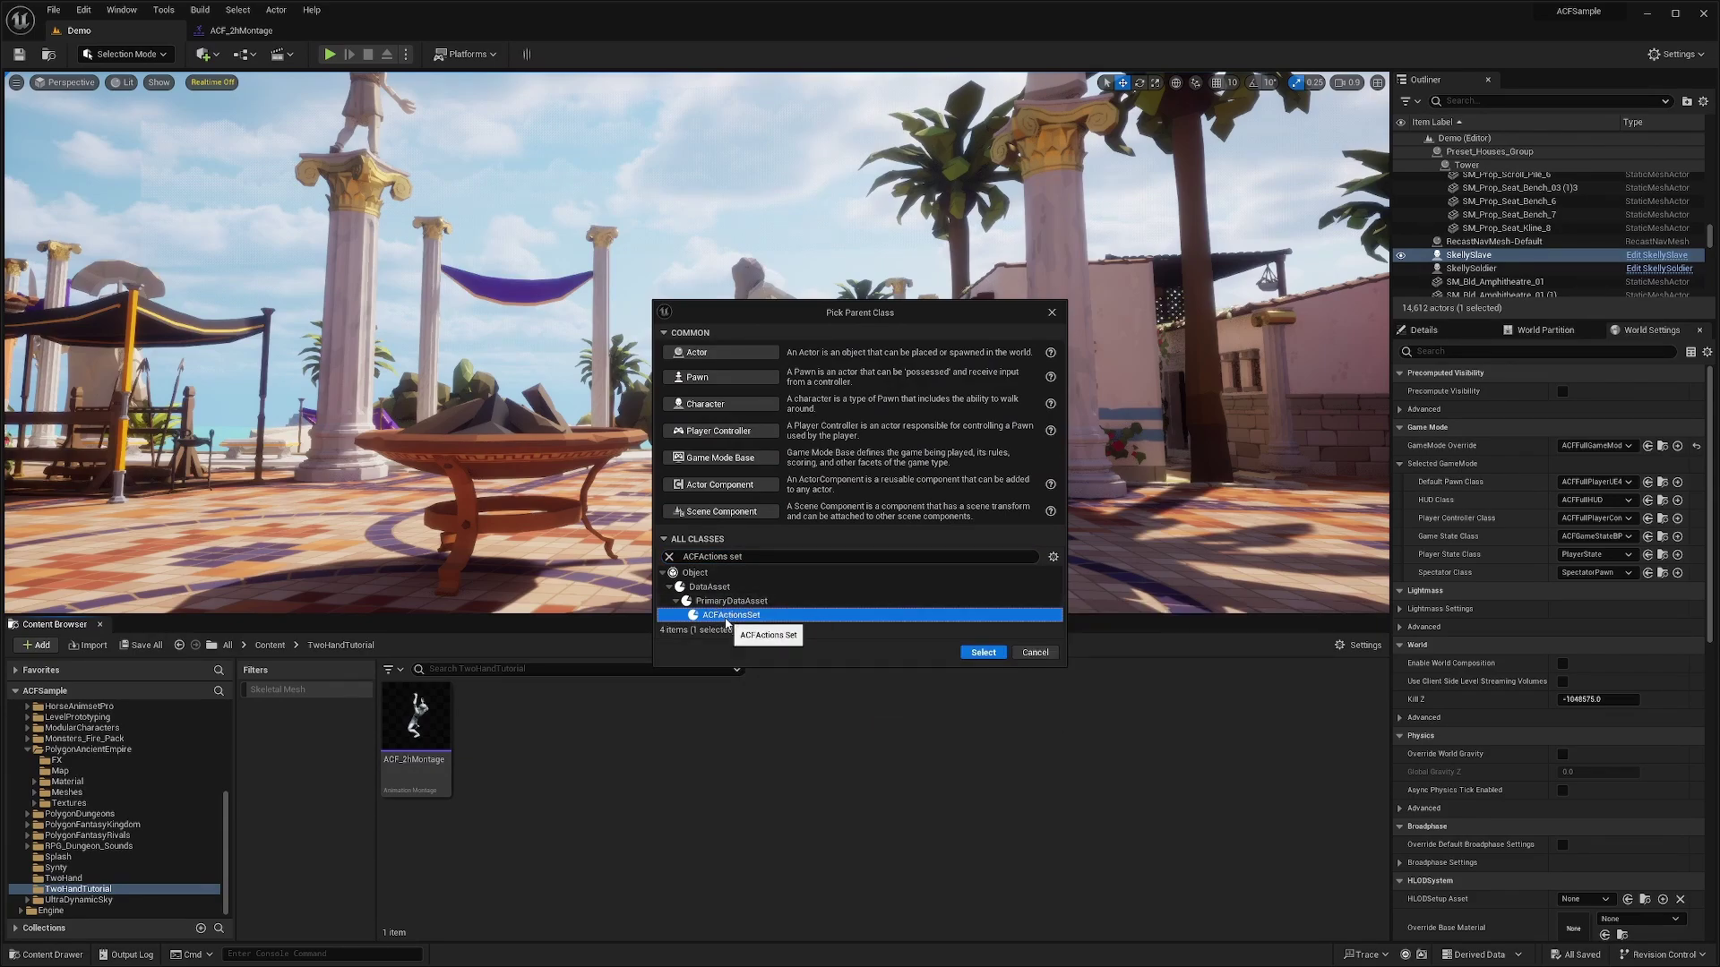
left_click(983, 653)
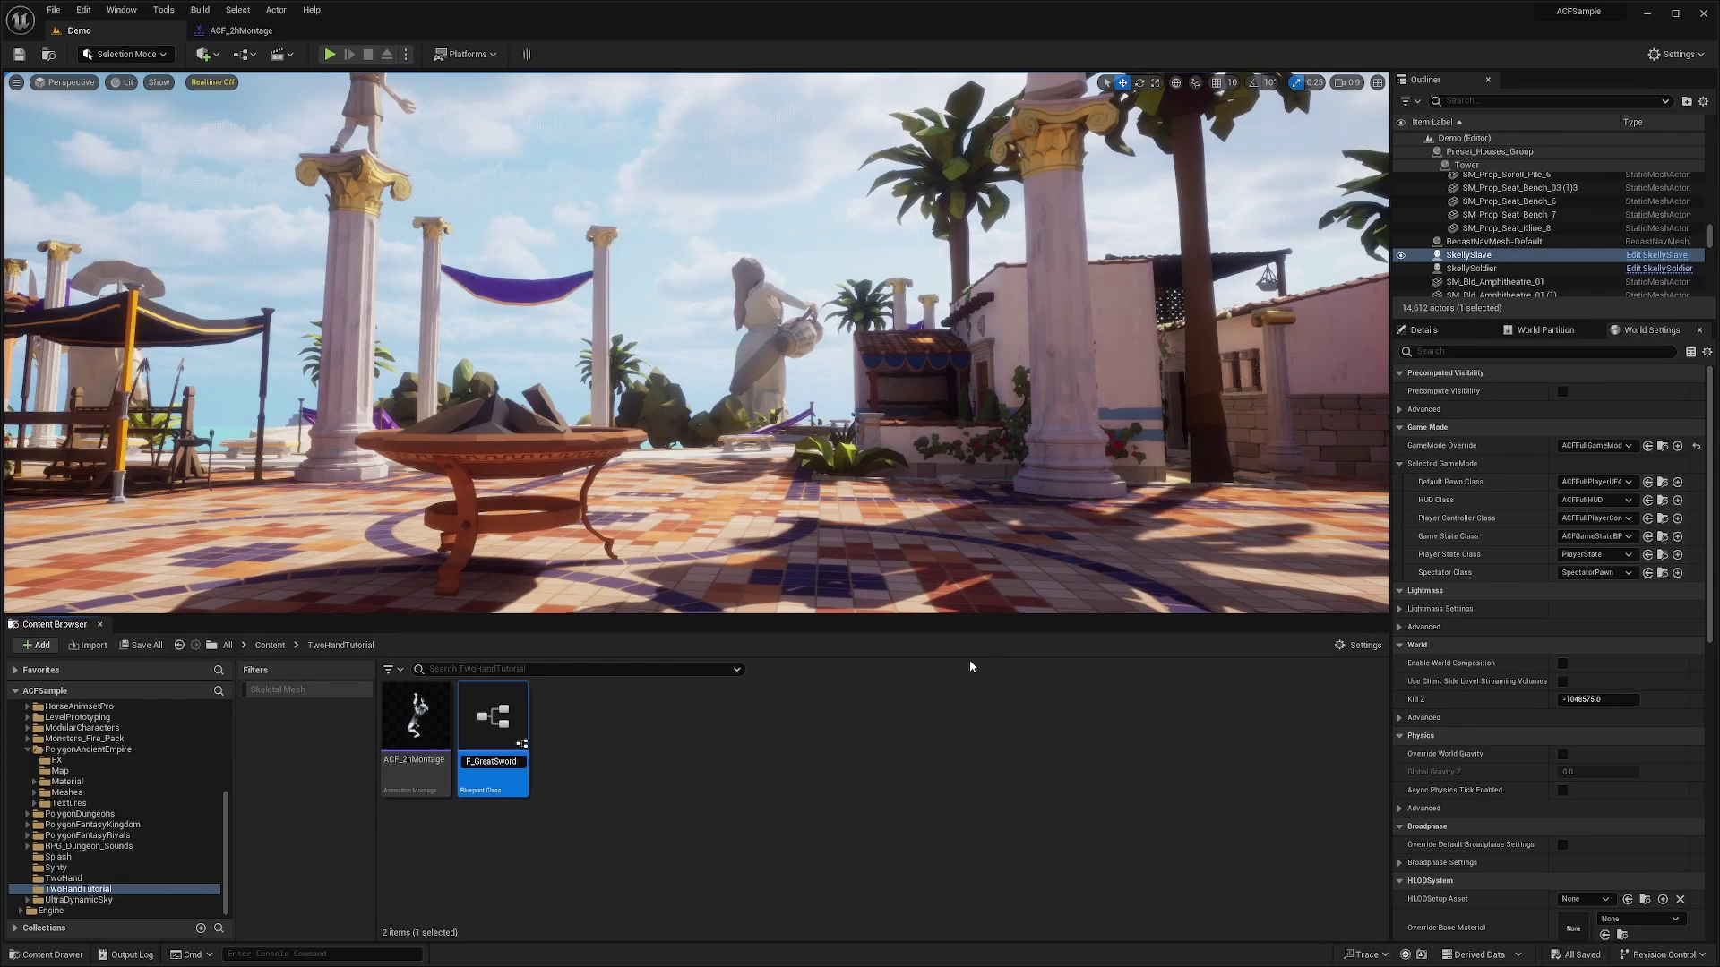
Step: Open ACF_GreatSword_AS and assign ACF_2hMontage to the first action entry
double_click(499, 727)
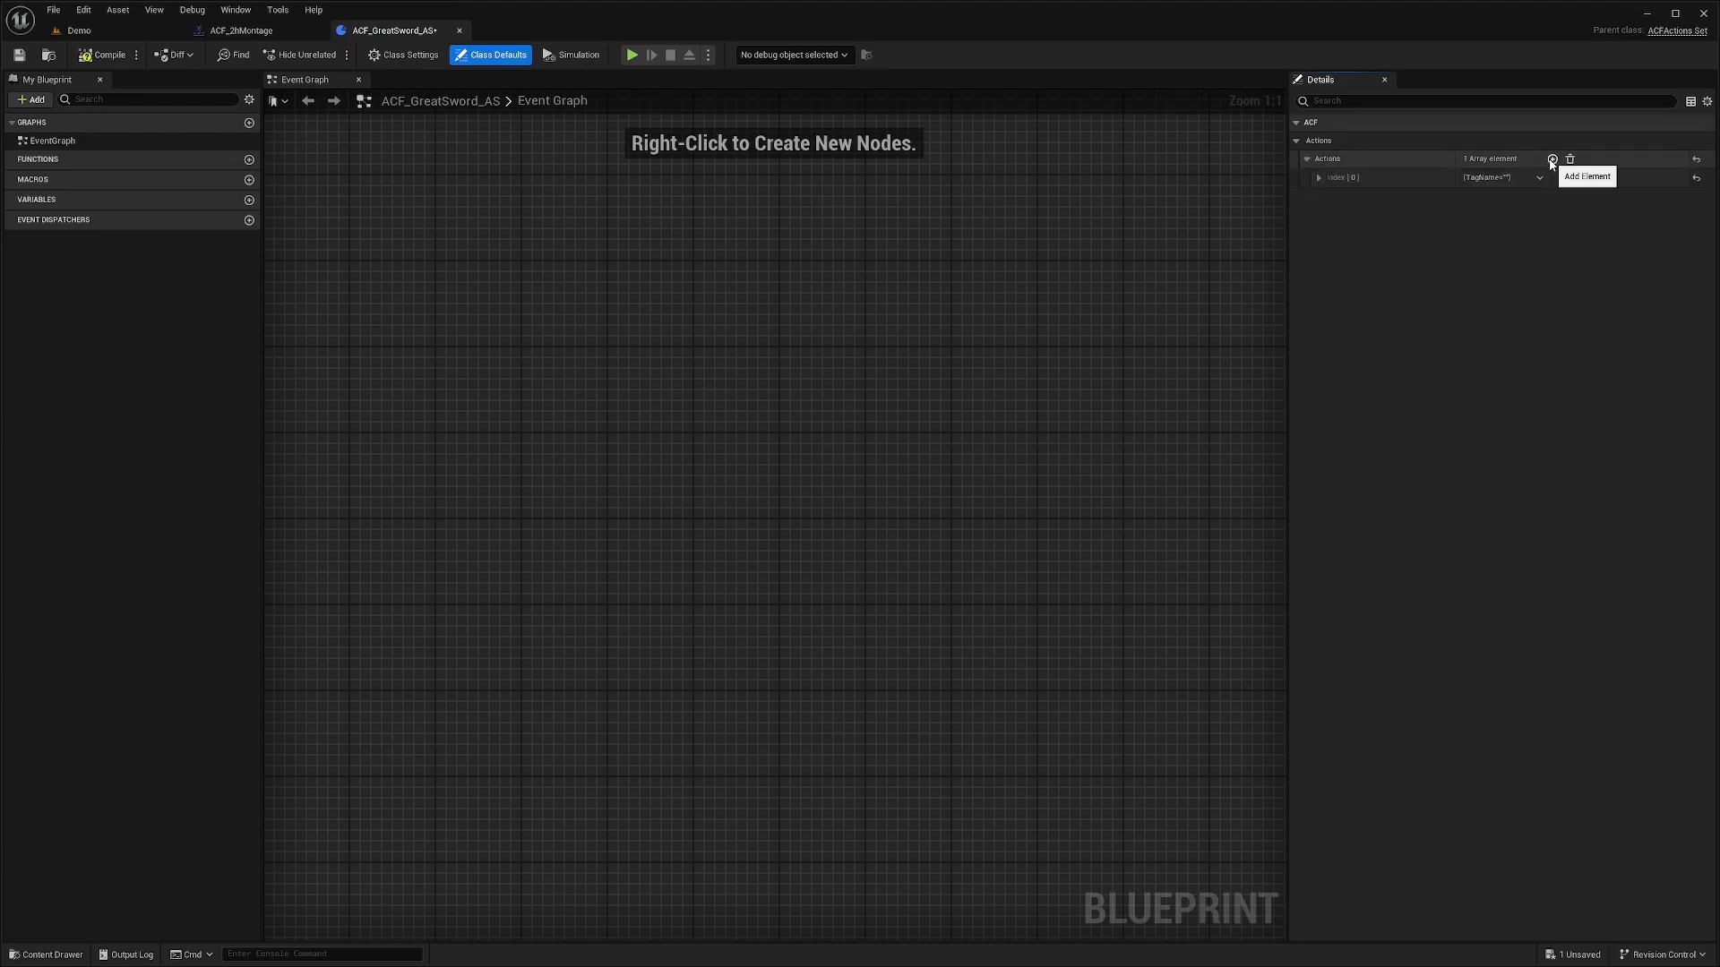
left_click(1319, 178)
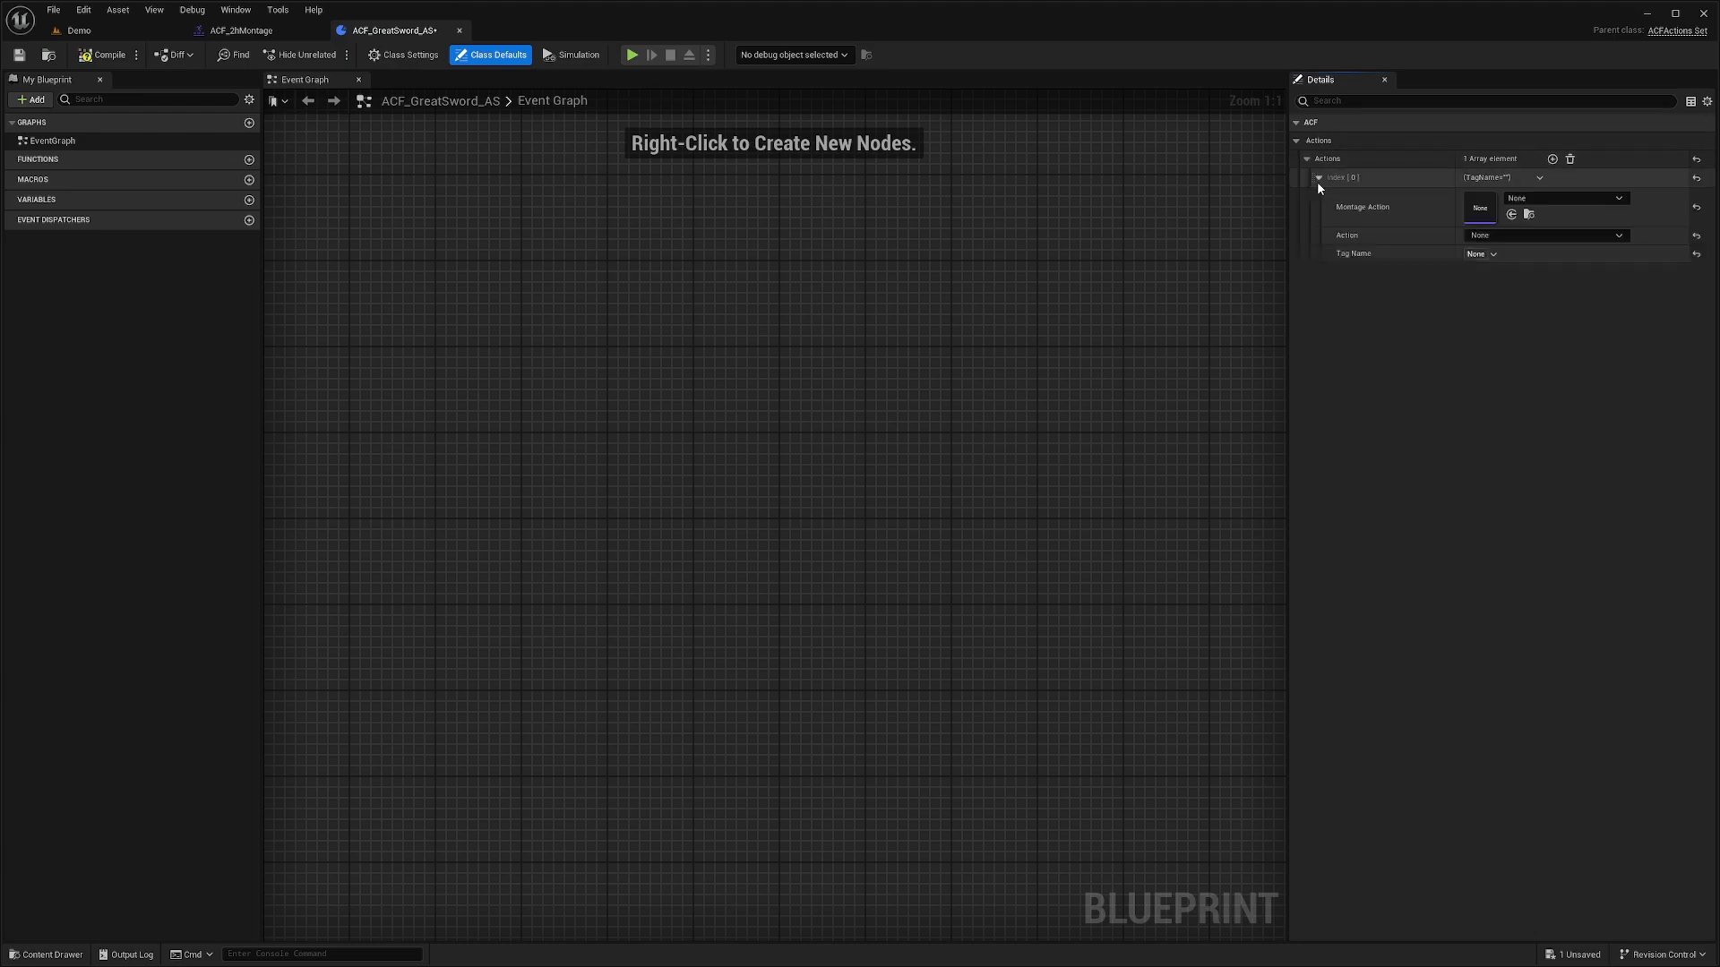
left_click(1531, 199)
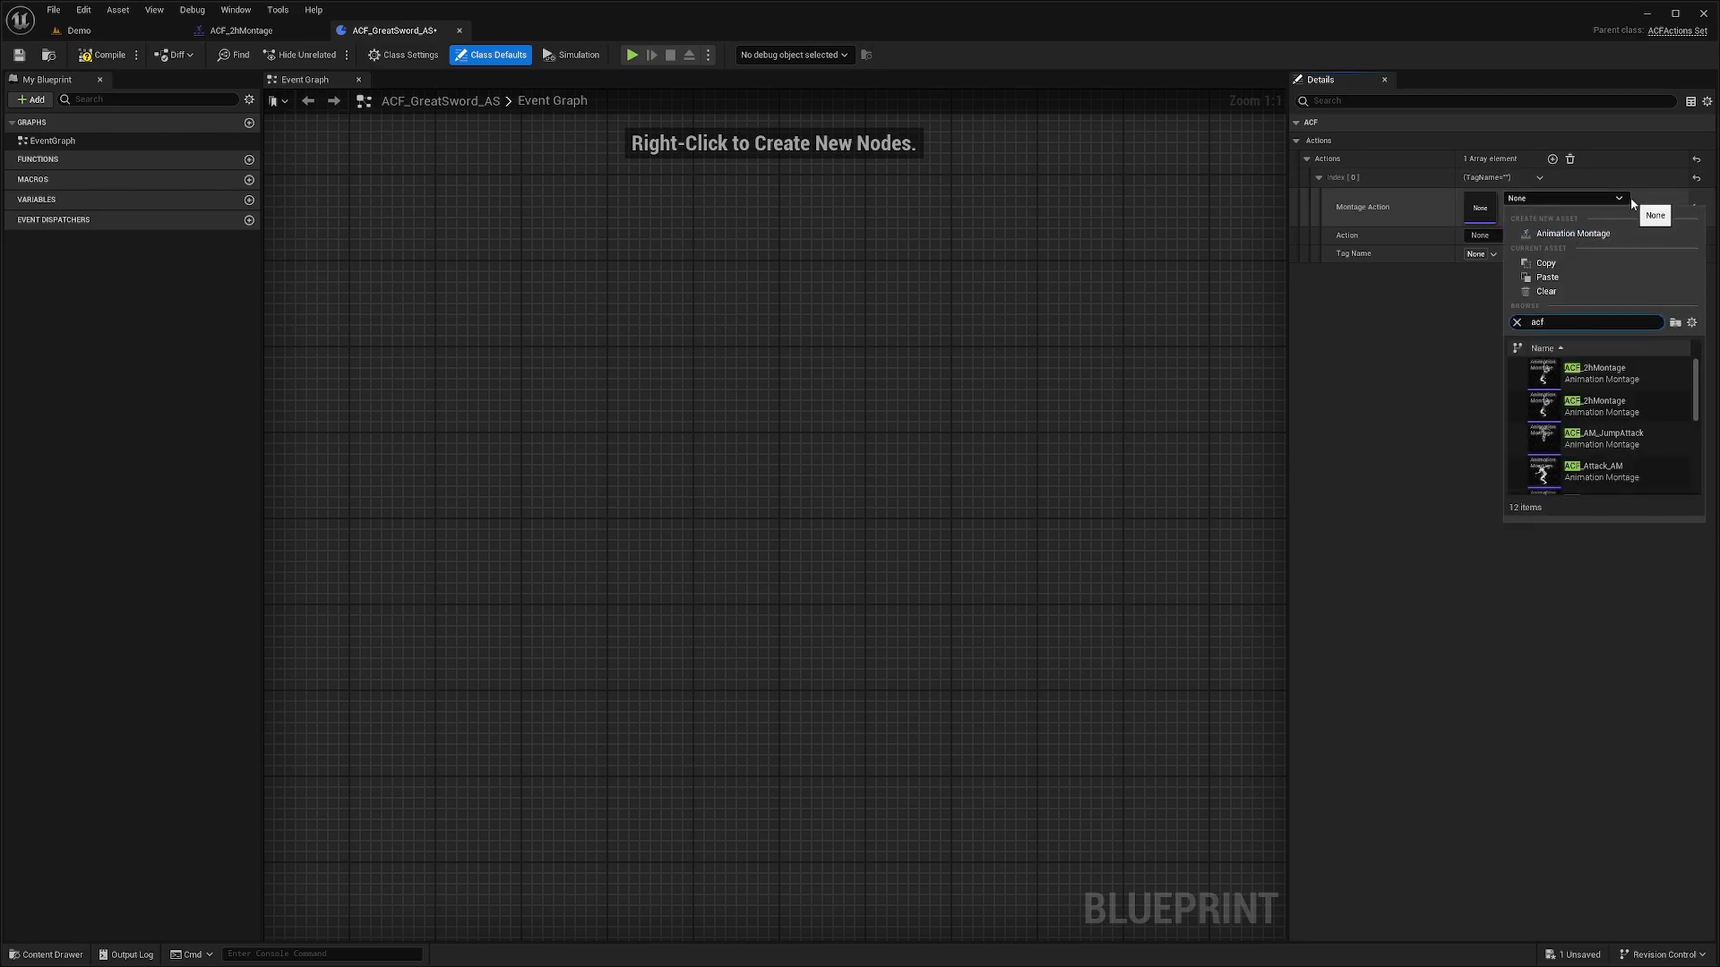
left_click(1583, 376)
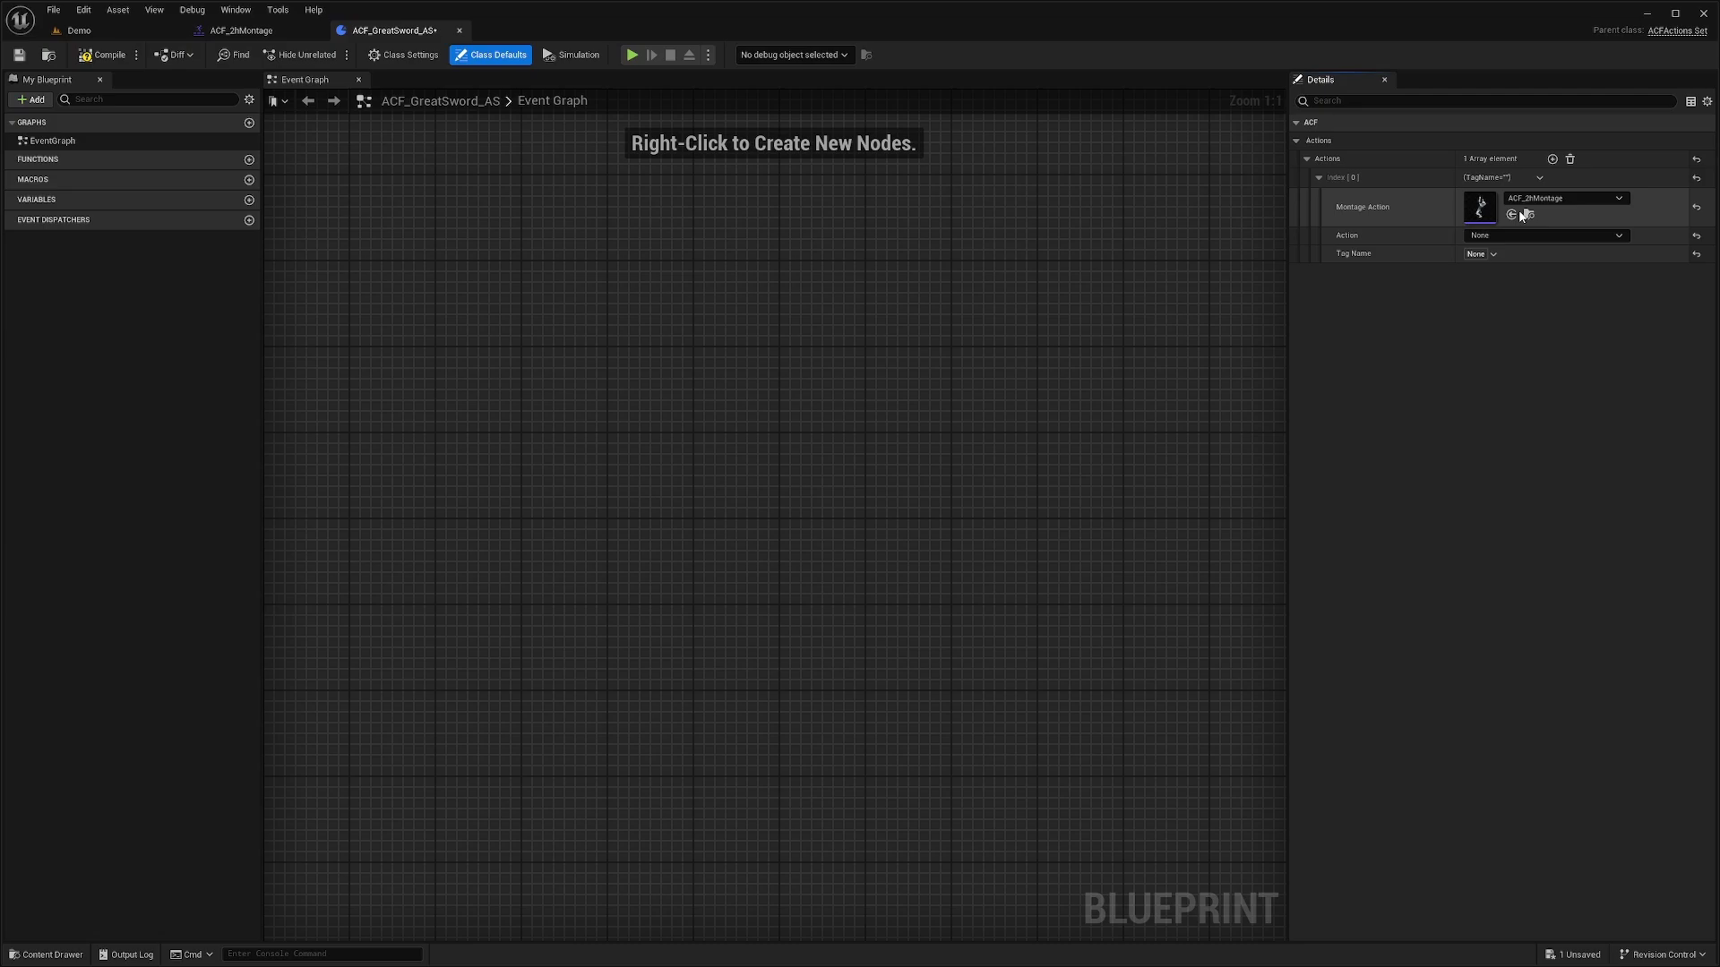
Step: Set the entry's action to ACFAttack Action BP with tag Actions.Attack, then compile
left_click(1494, 238)
type("ACF")
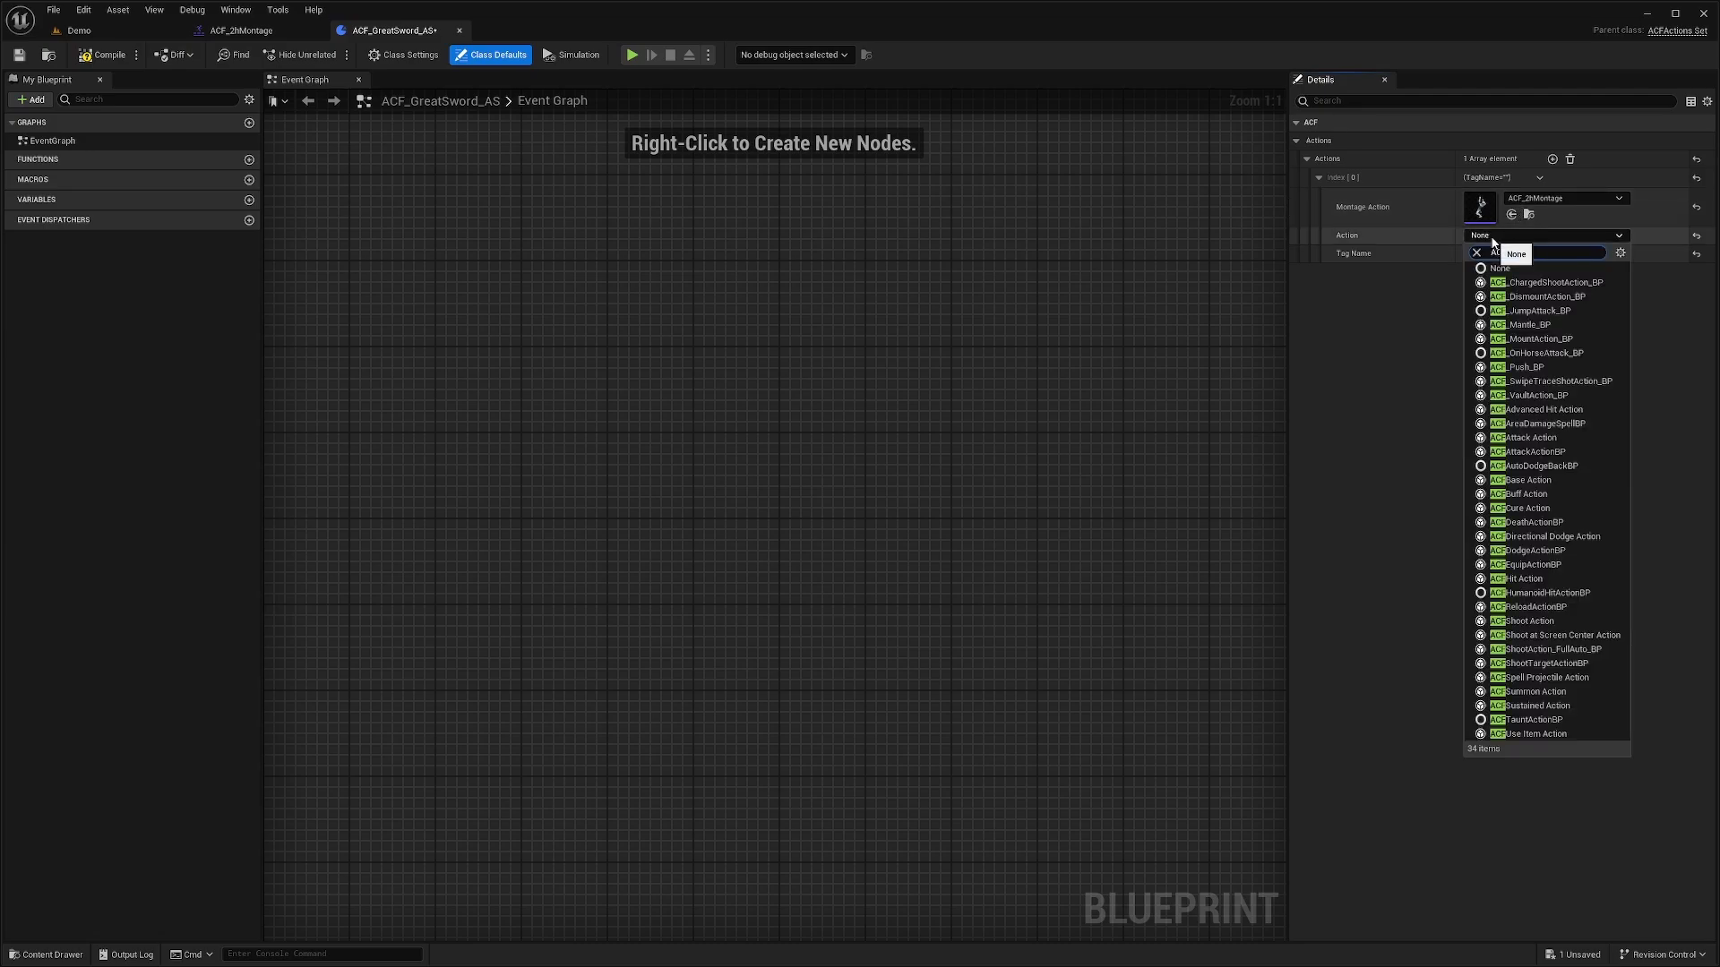
type("At")
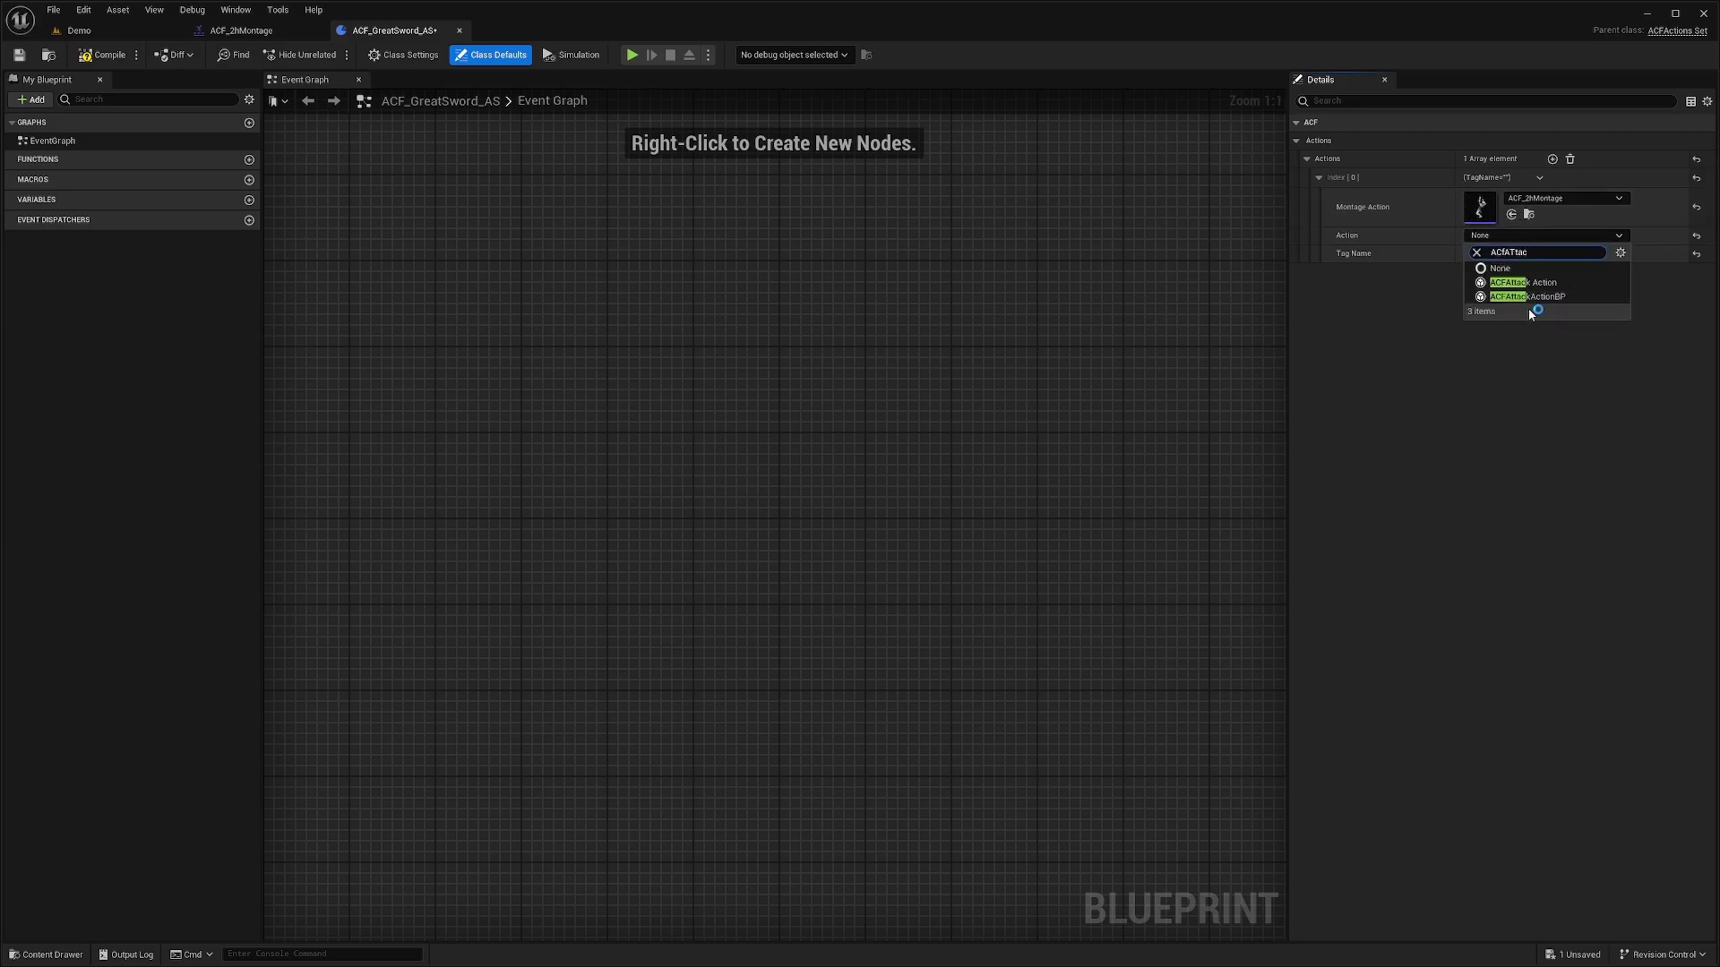
left_click(1534, 296)
left_click(1492, 253)
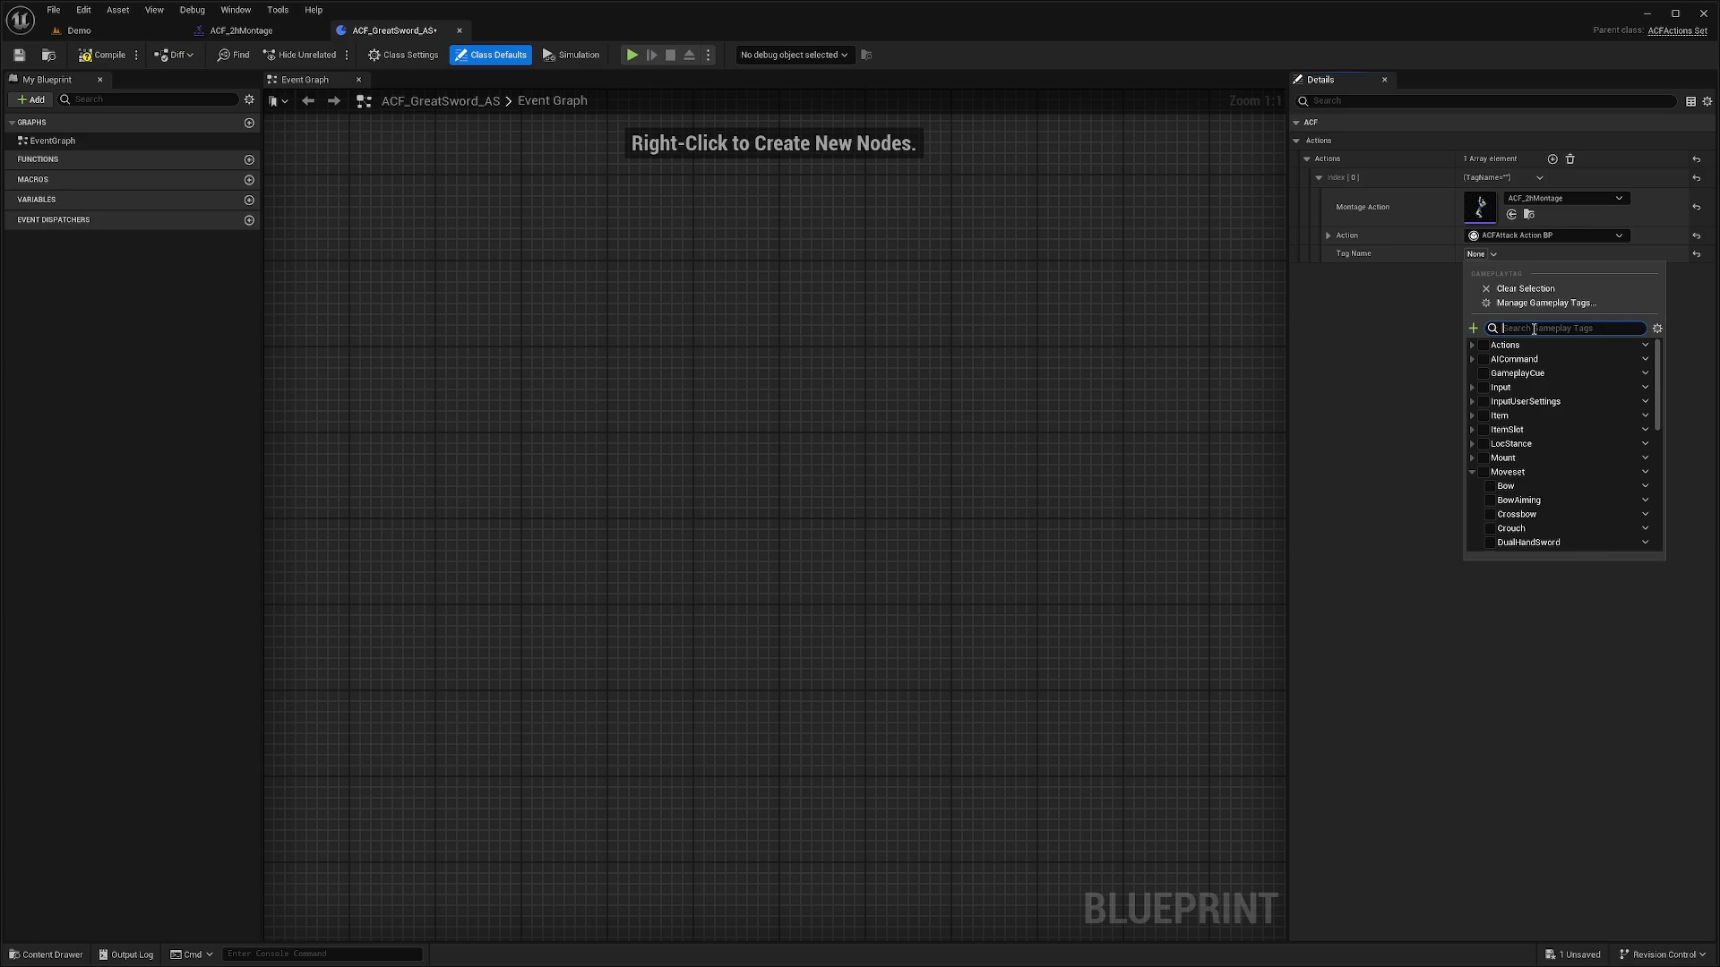
type("Actions Attack")
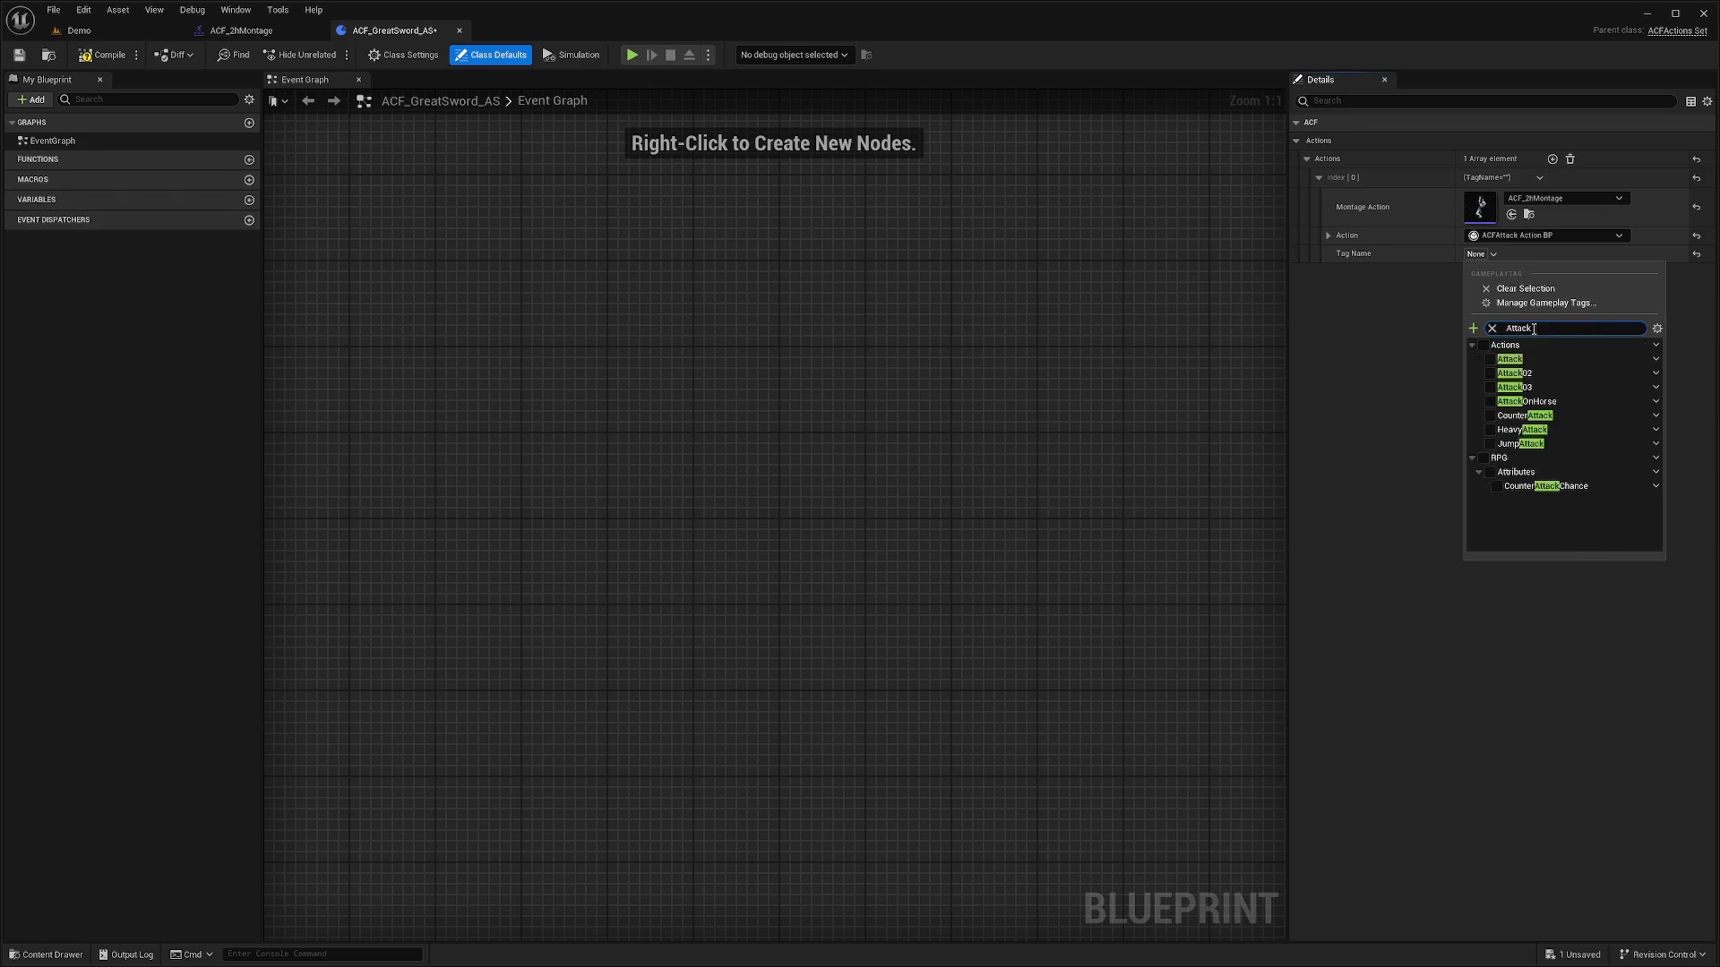
left_click(1509, 359)
left_click(100, 59)
left_click(551, 199)
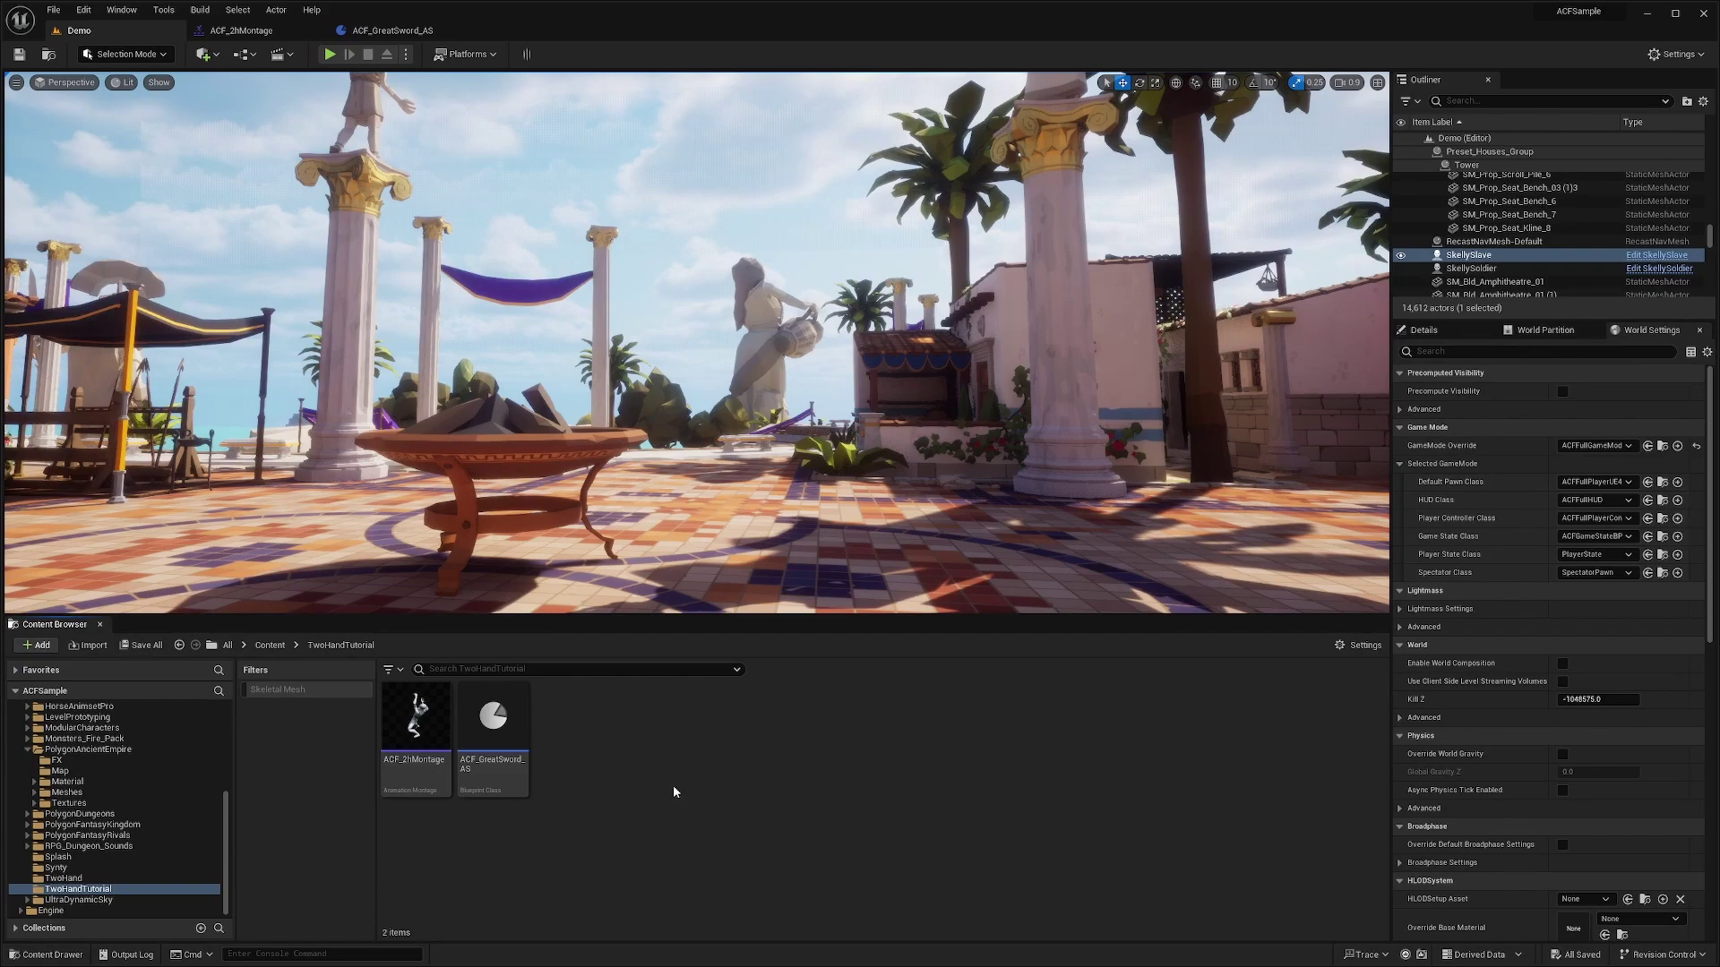
Step: Create an Animation Blueprint for ACF_UE5Manny with parent ACF_BaseOverlay, named ACF_2HandOverlay
right_click(589, 749)
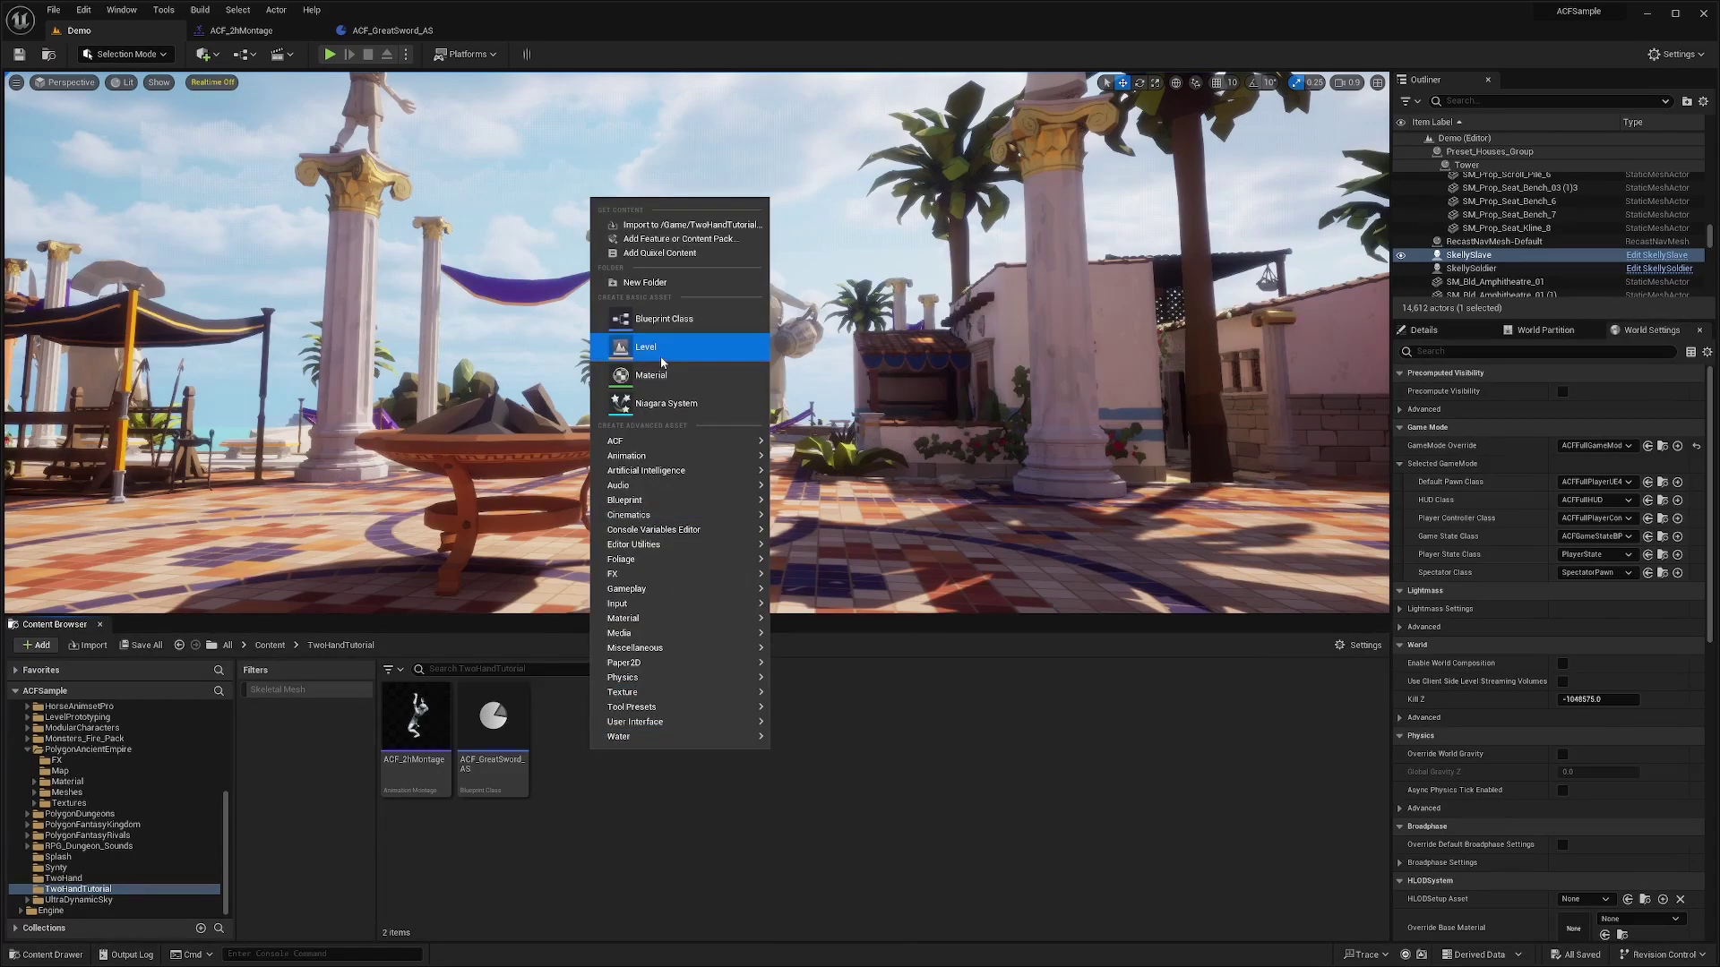
mouse_move(632, 463)
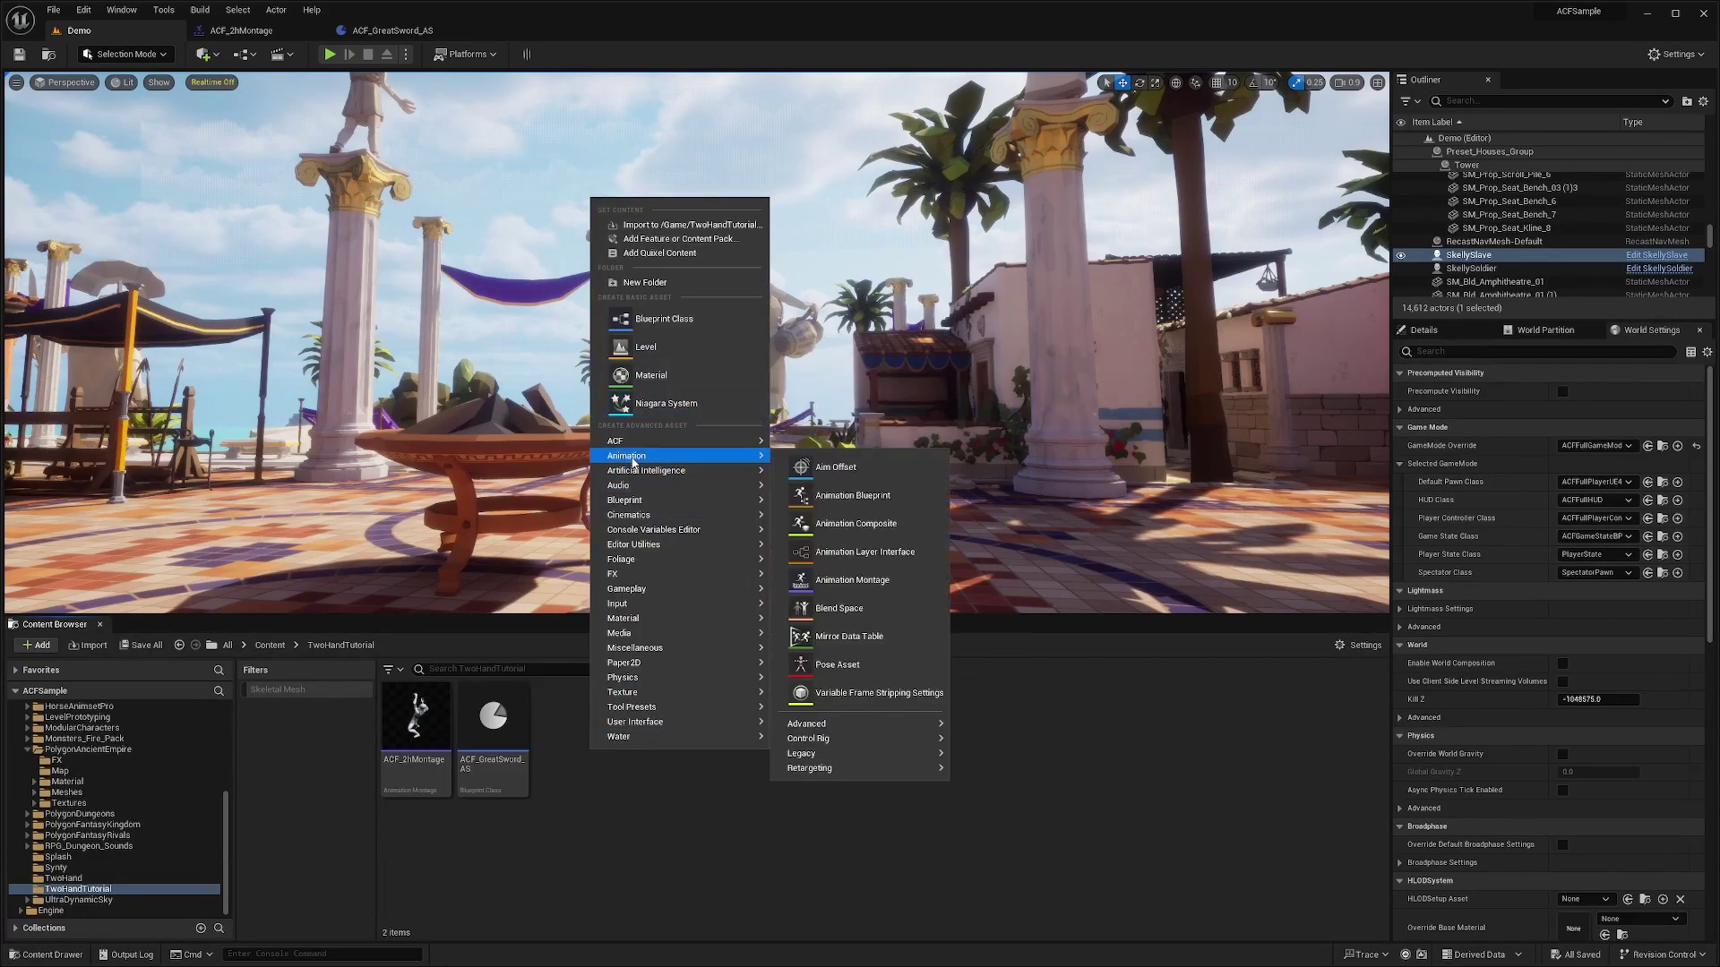
left_click(842, 495)
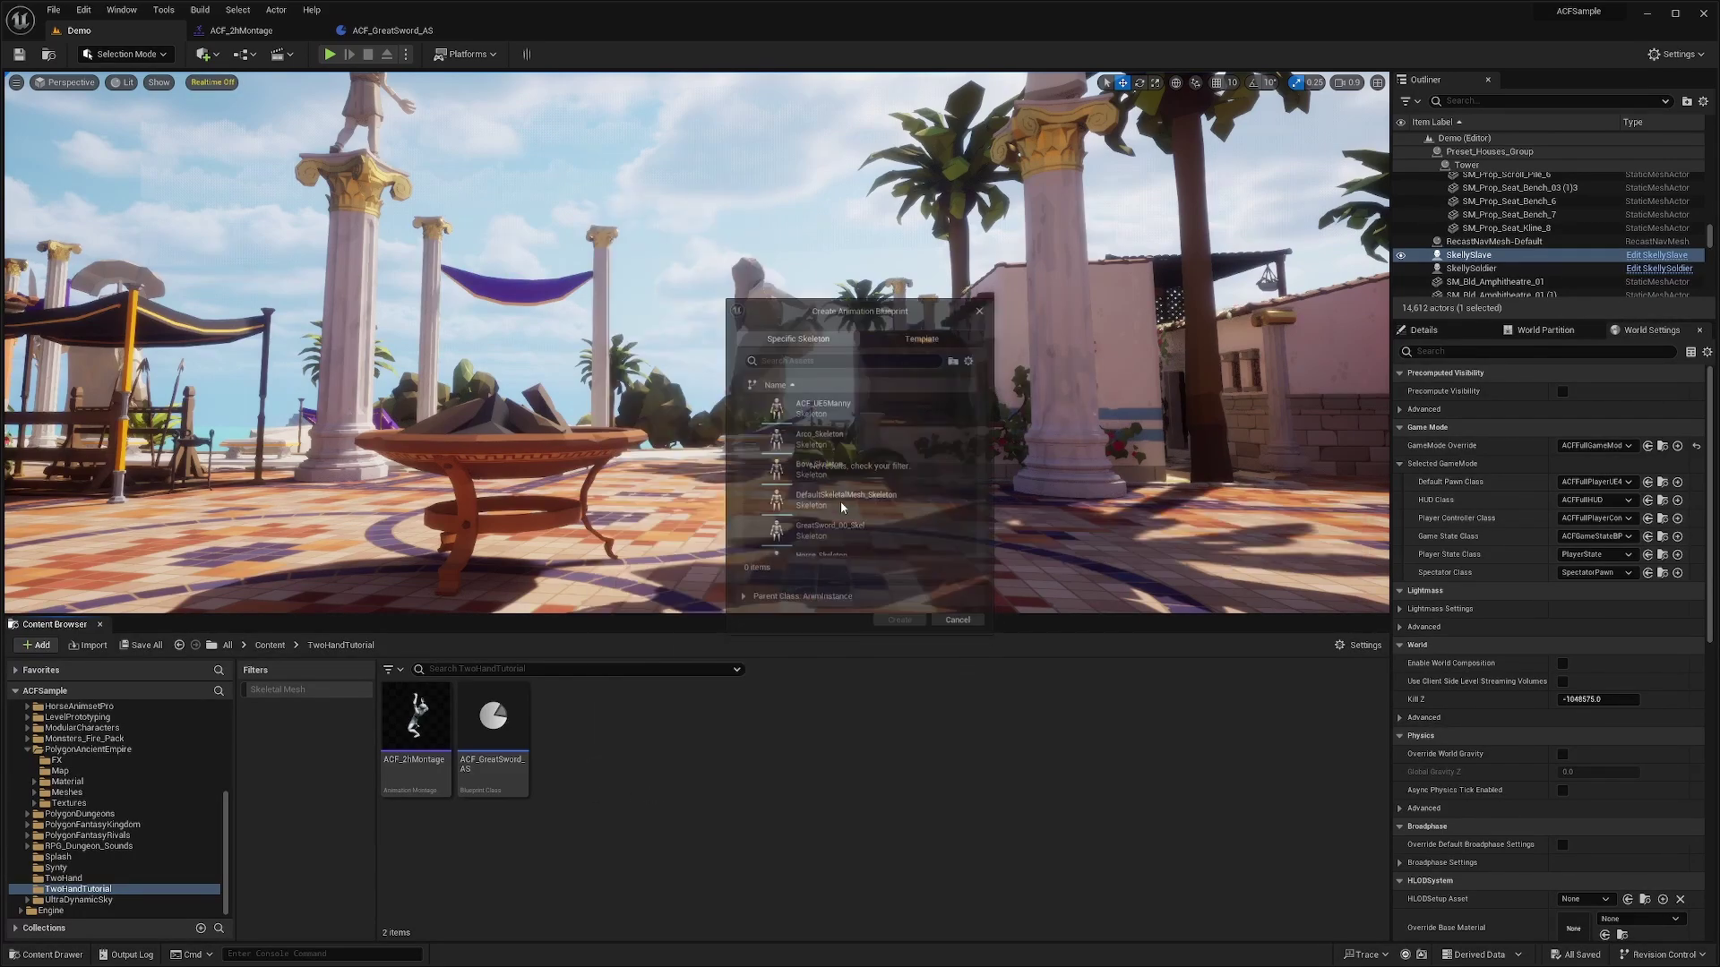
left_click(819, 408)
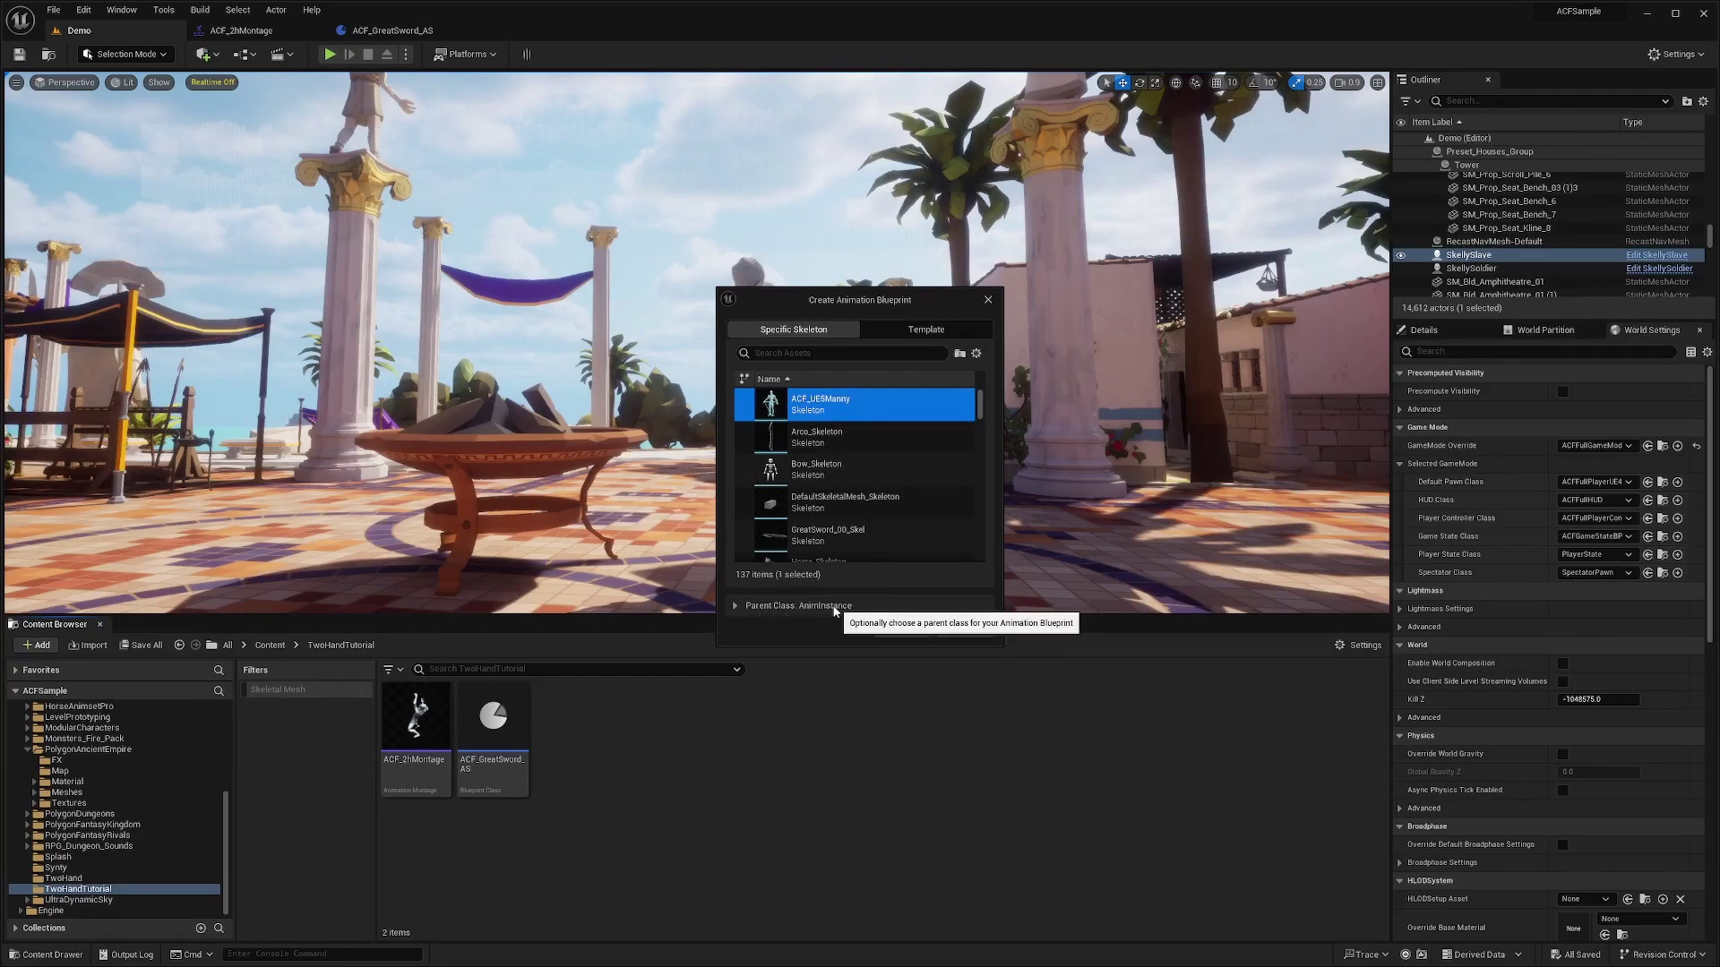
left_click(733, 606)
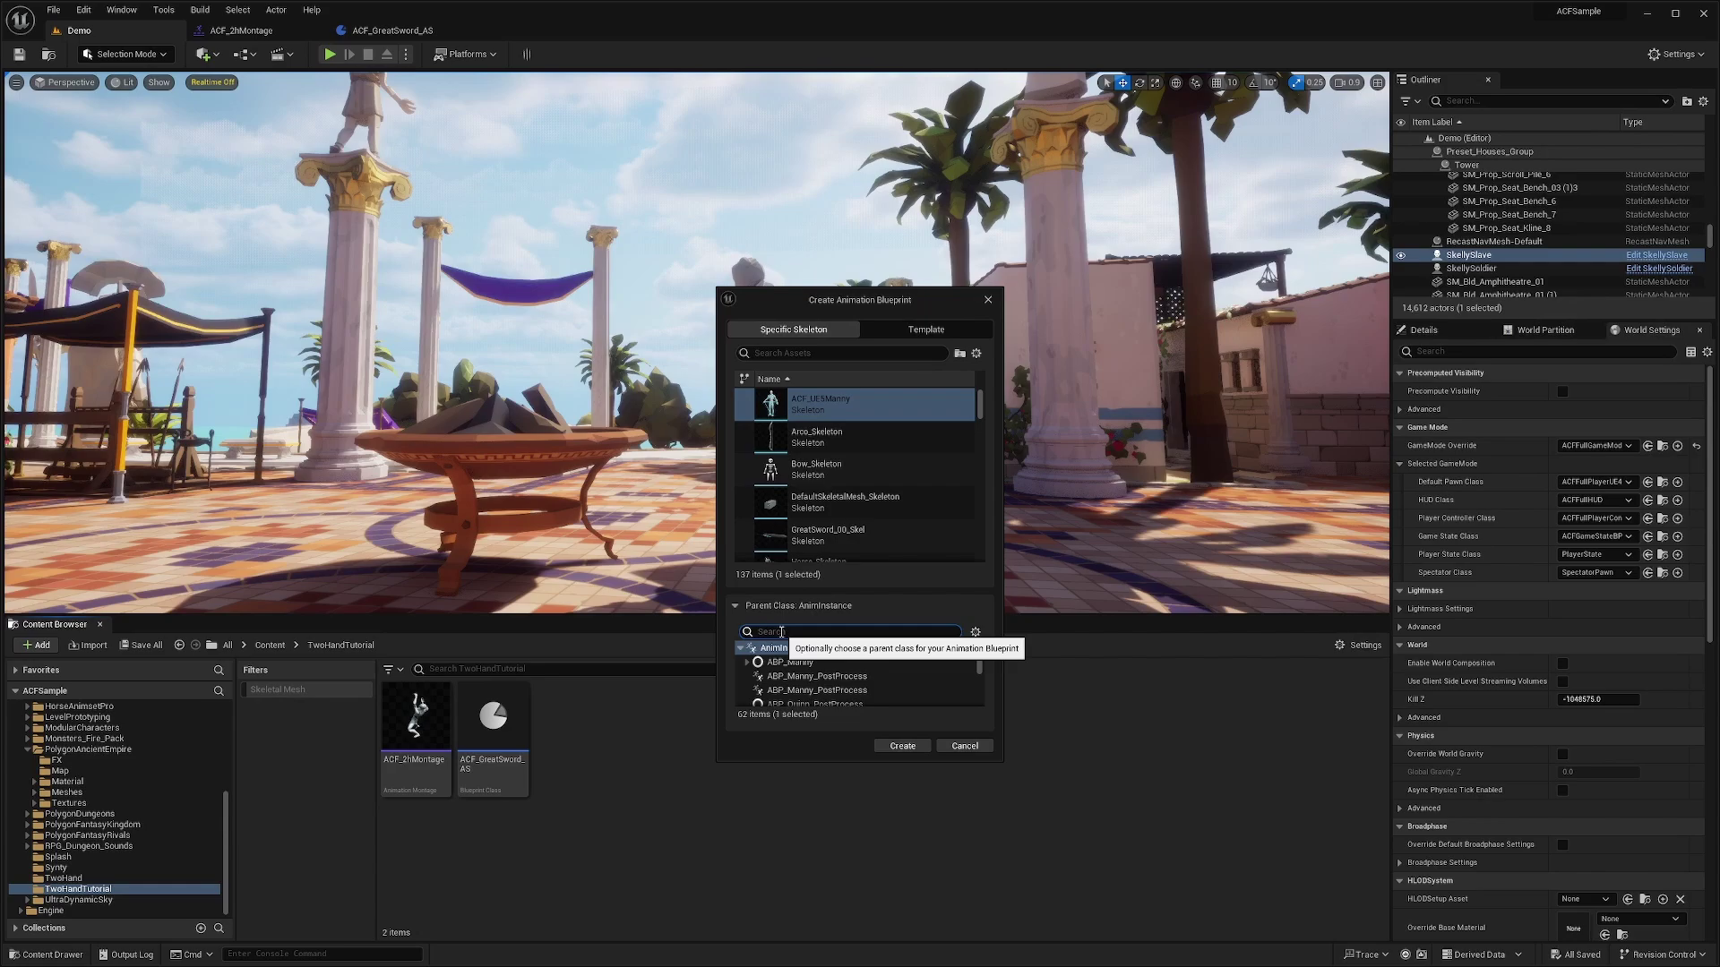
type("ACF")
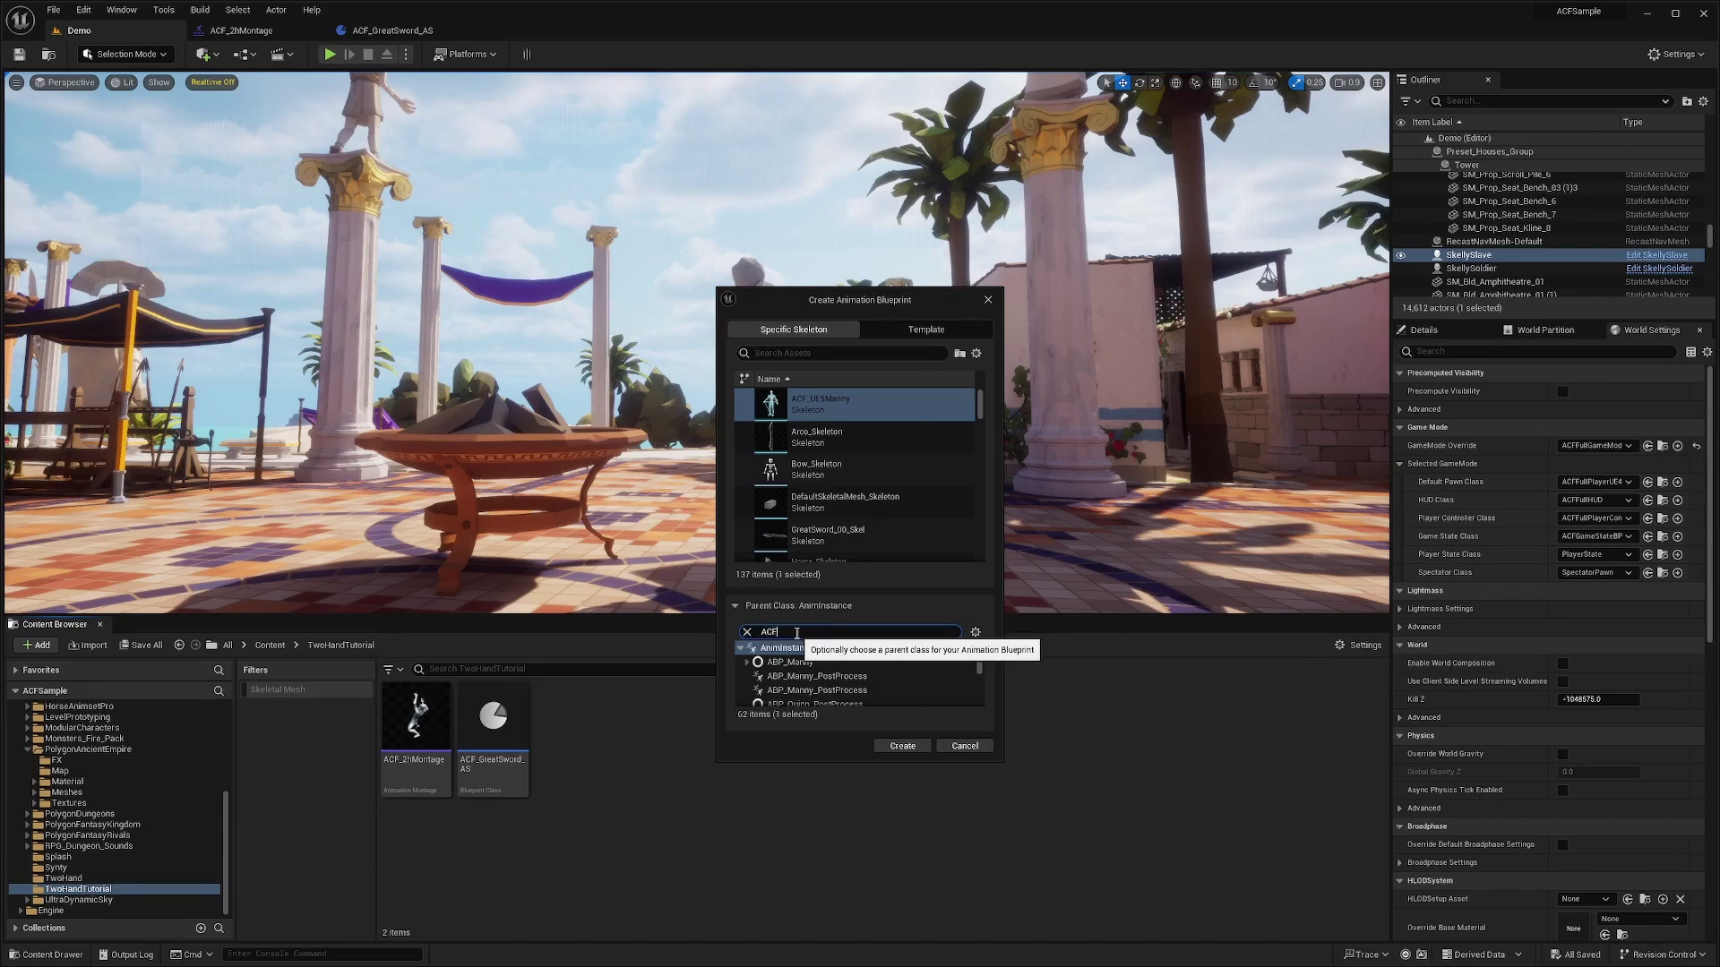
type(" Base Over")
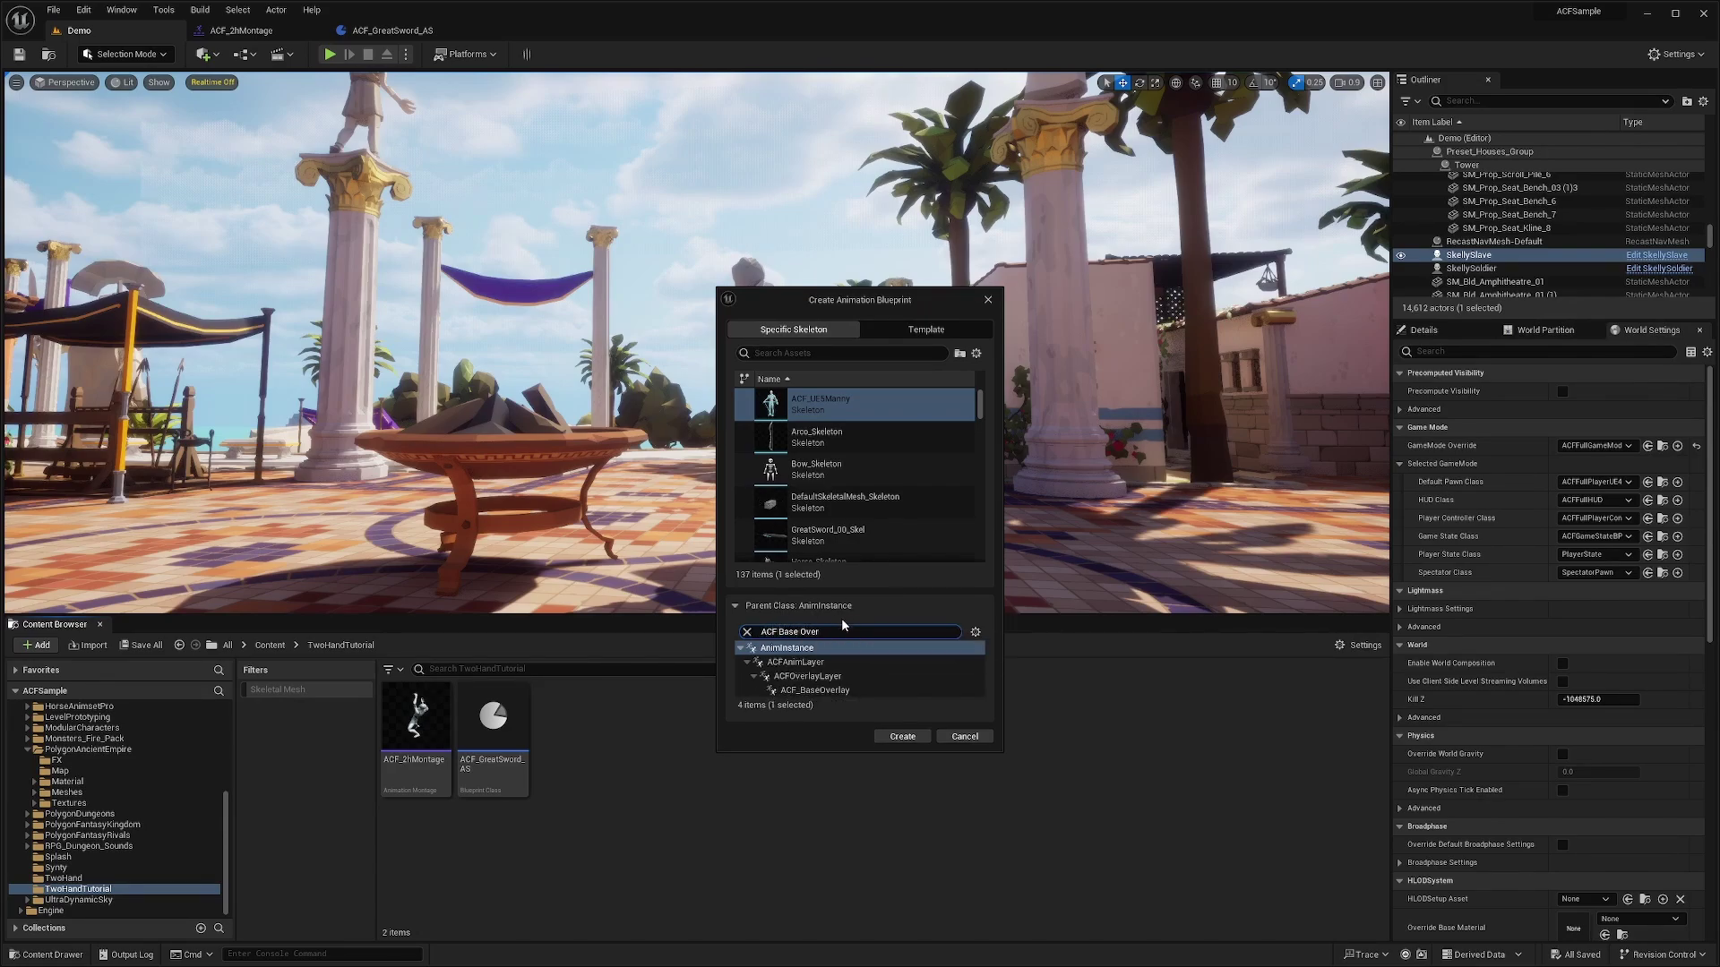
left_click(815, 690)
left_click(901, 736)
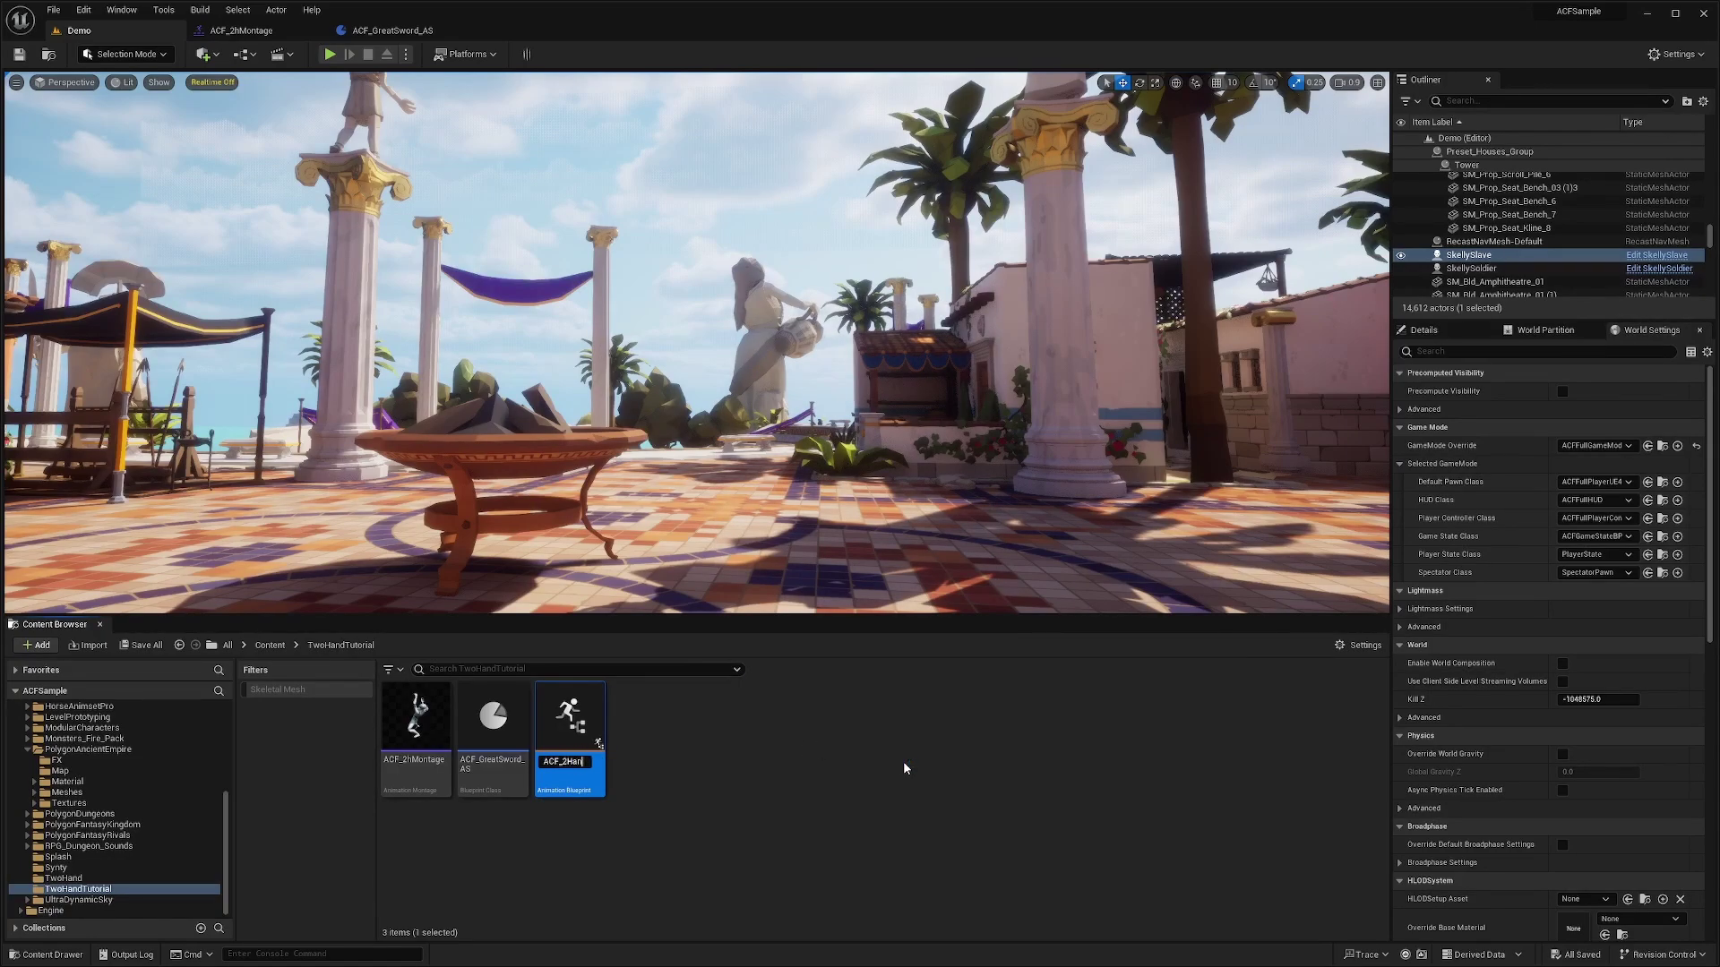
key("Return")
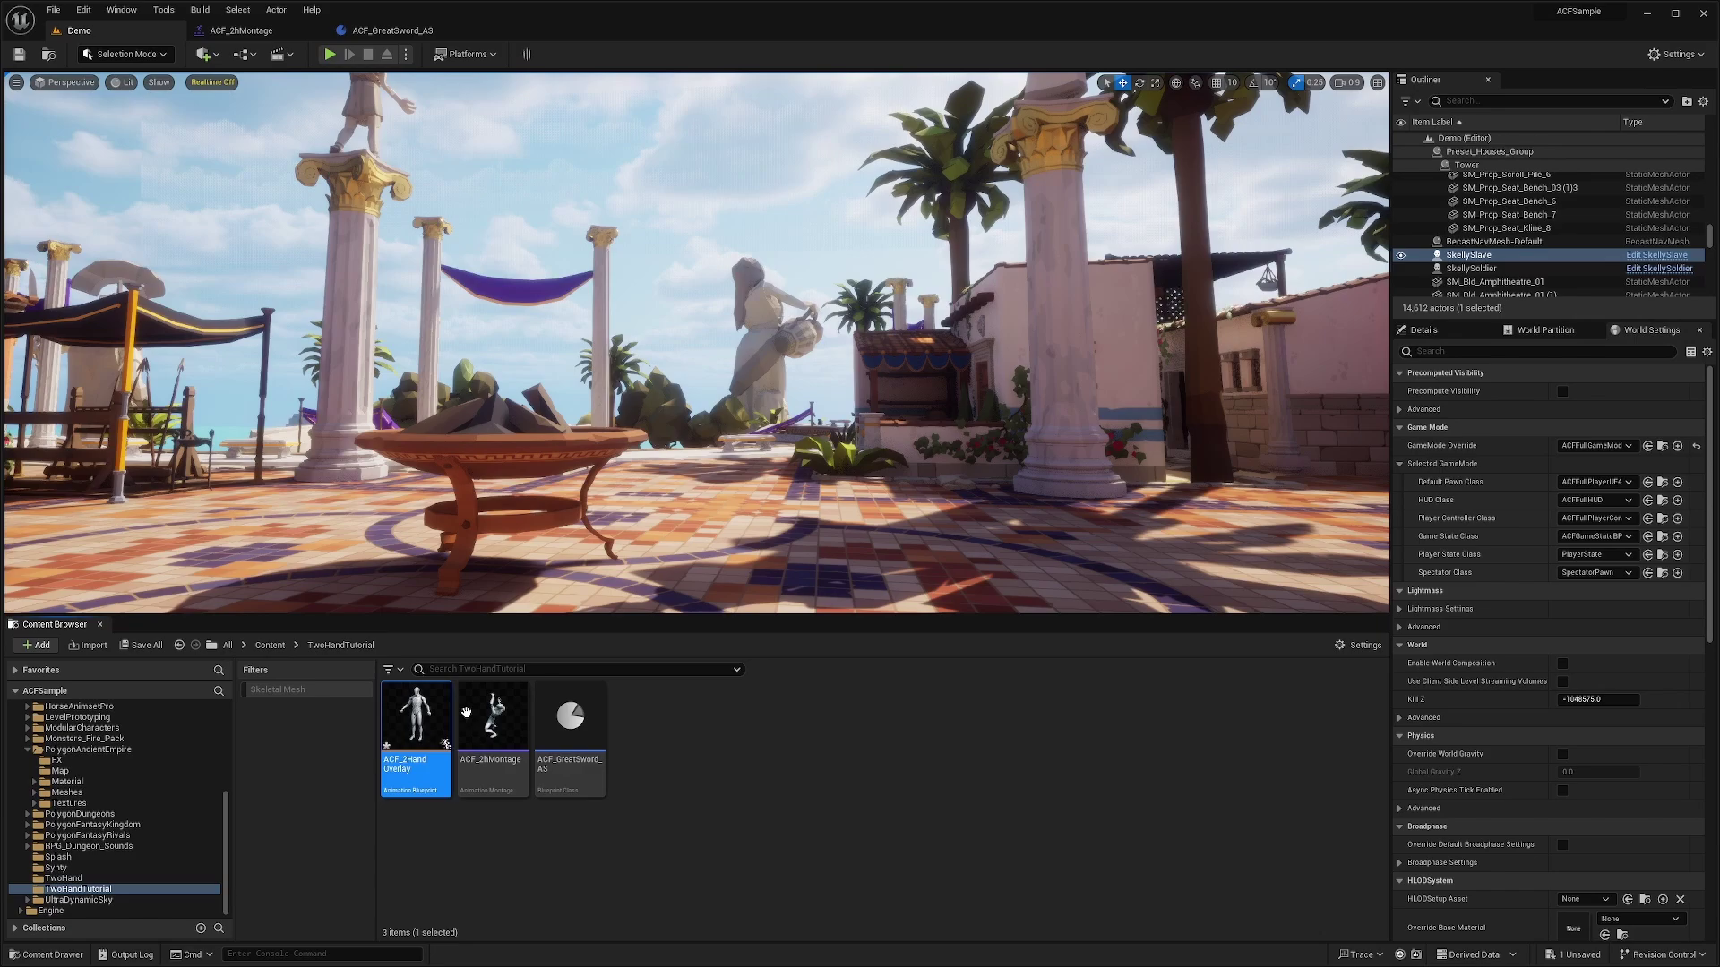
Step: Open ACF_2HandOverlay and create a new 2Handed_AO aim offset for it
double_click(433, 716)
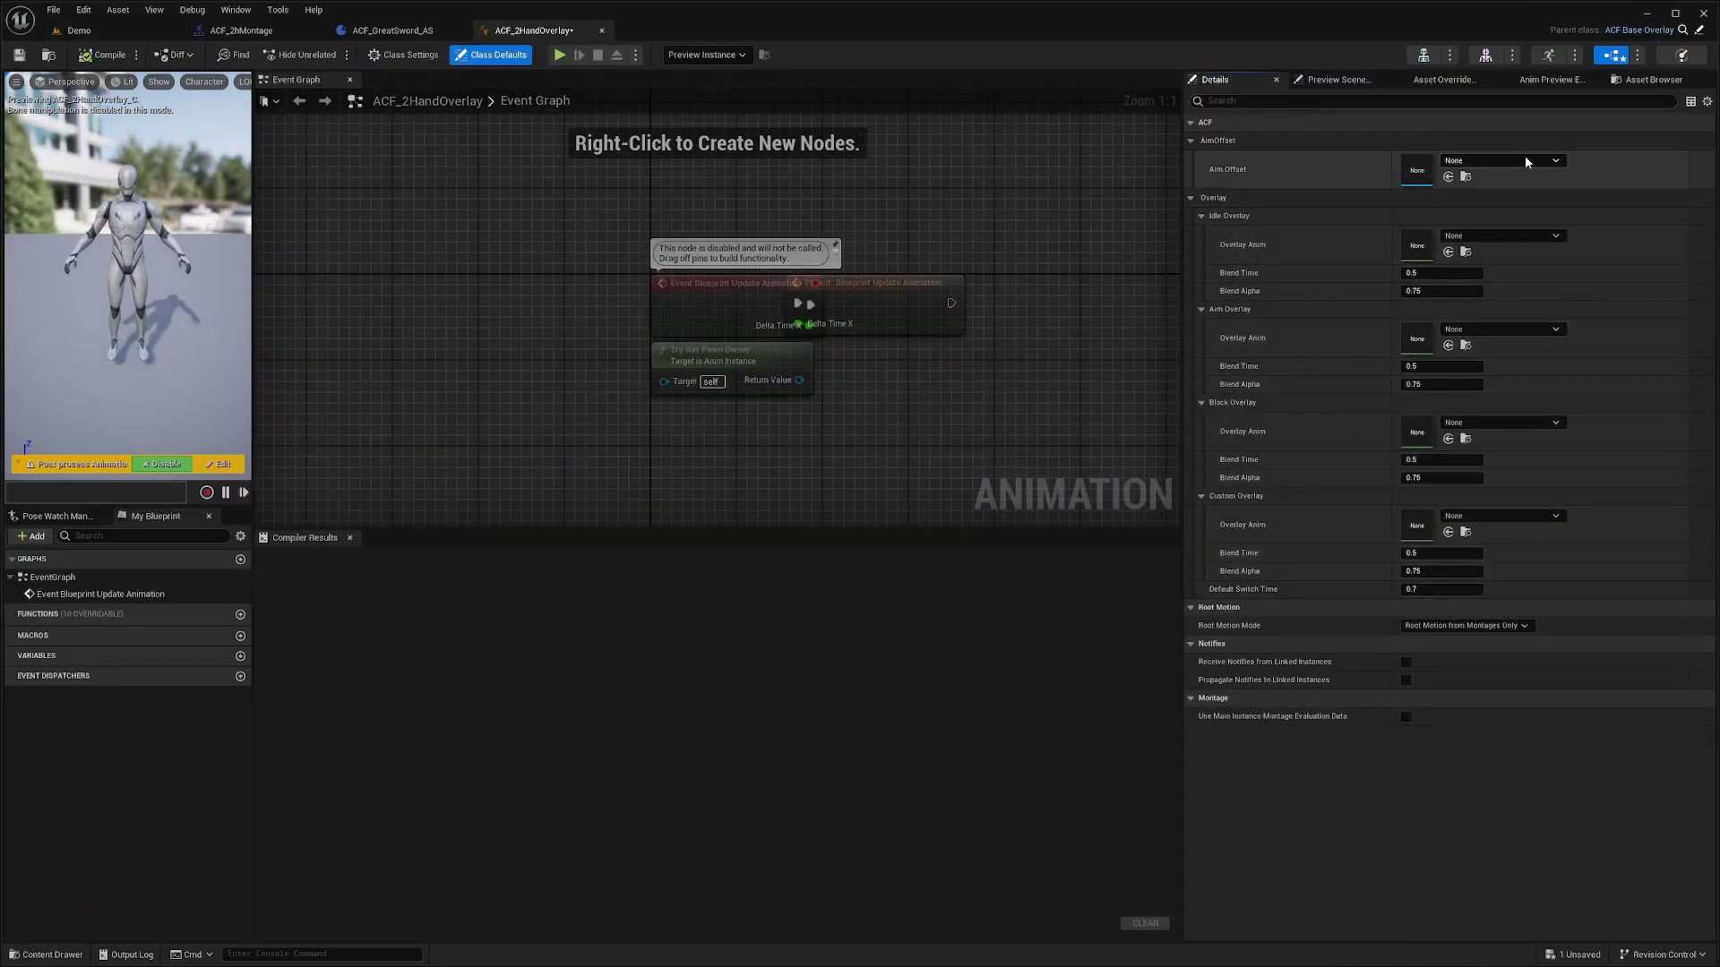
left_click(1495, 166)
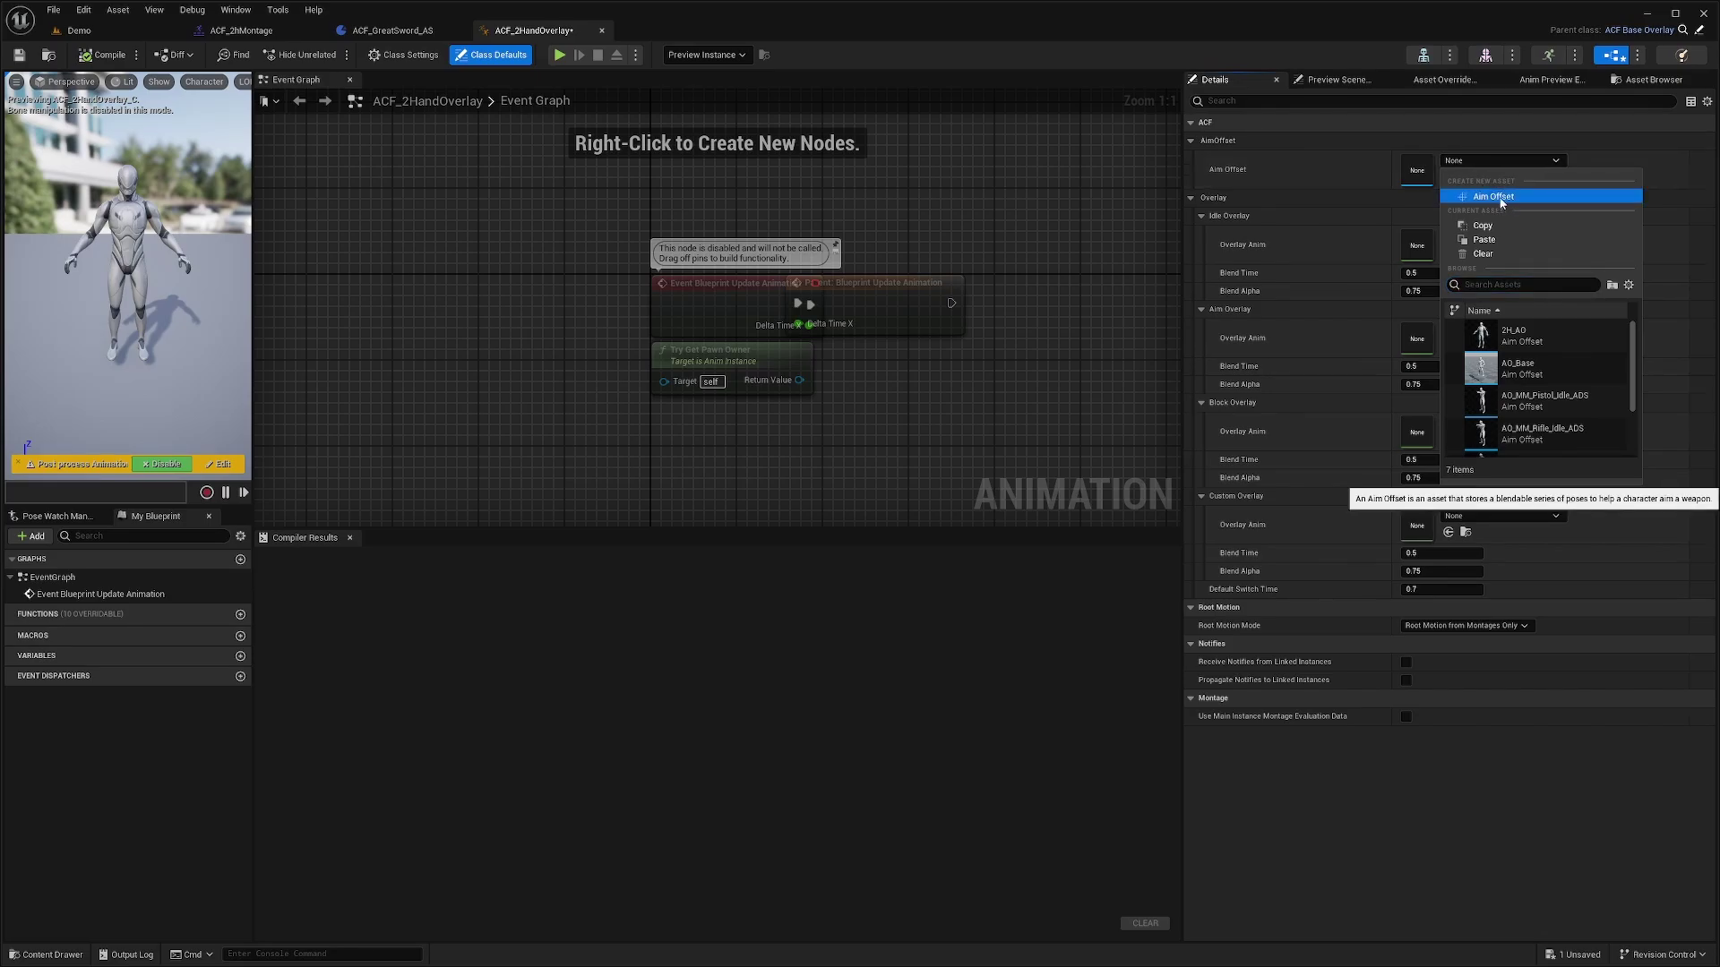
left_click(1498, 197)
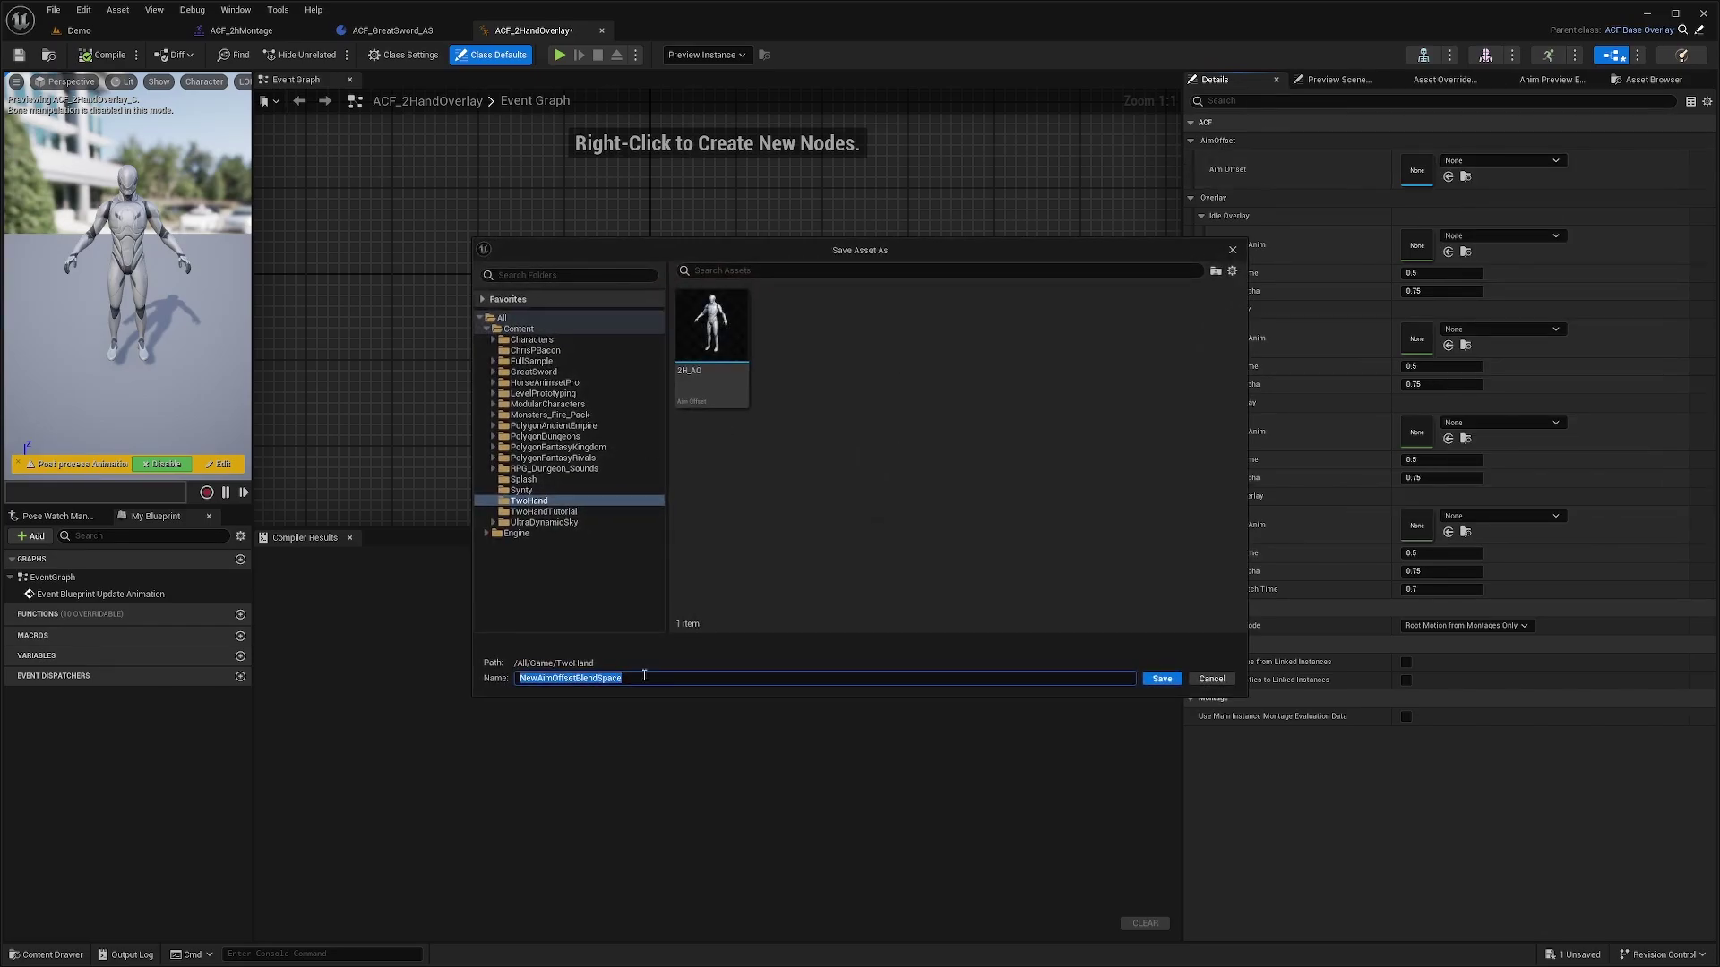
type("2Handed_AO")
key("Return")
left_click(770, 345)
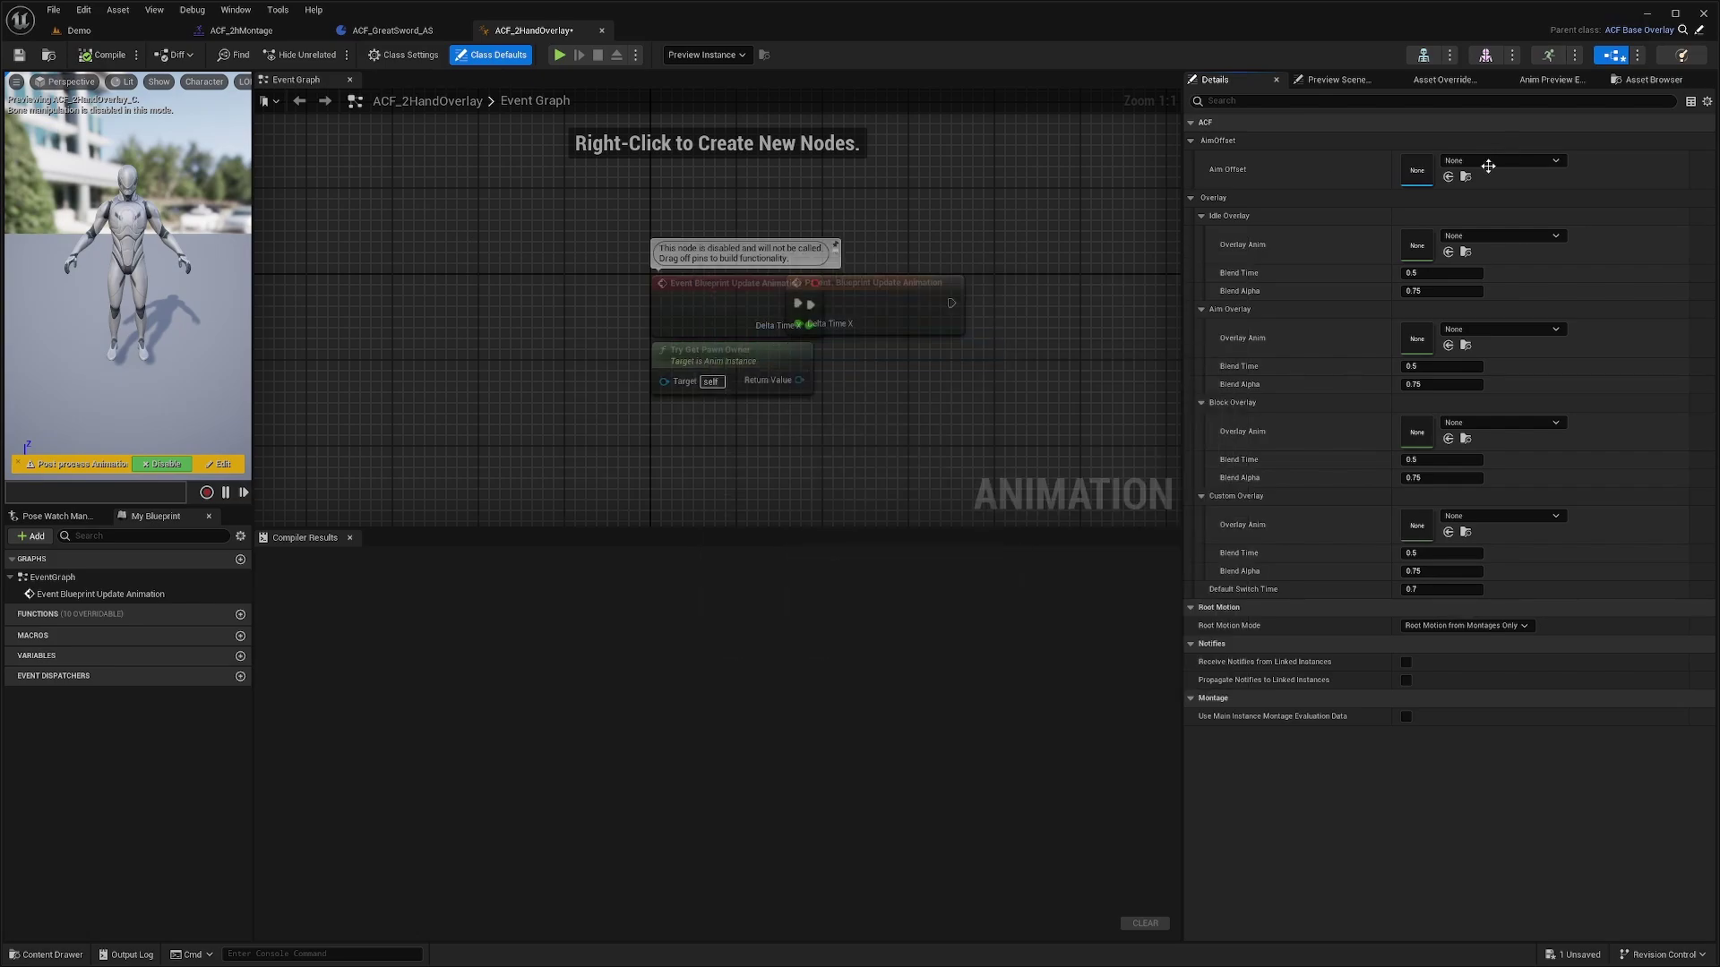
Step: Set both Idle and Aim Overlay animations to GreatSword_Idle, compile and save
left_click(1458, 237)
type("great")
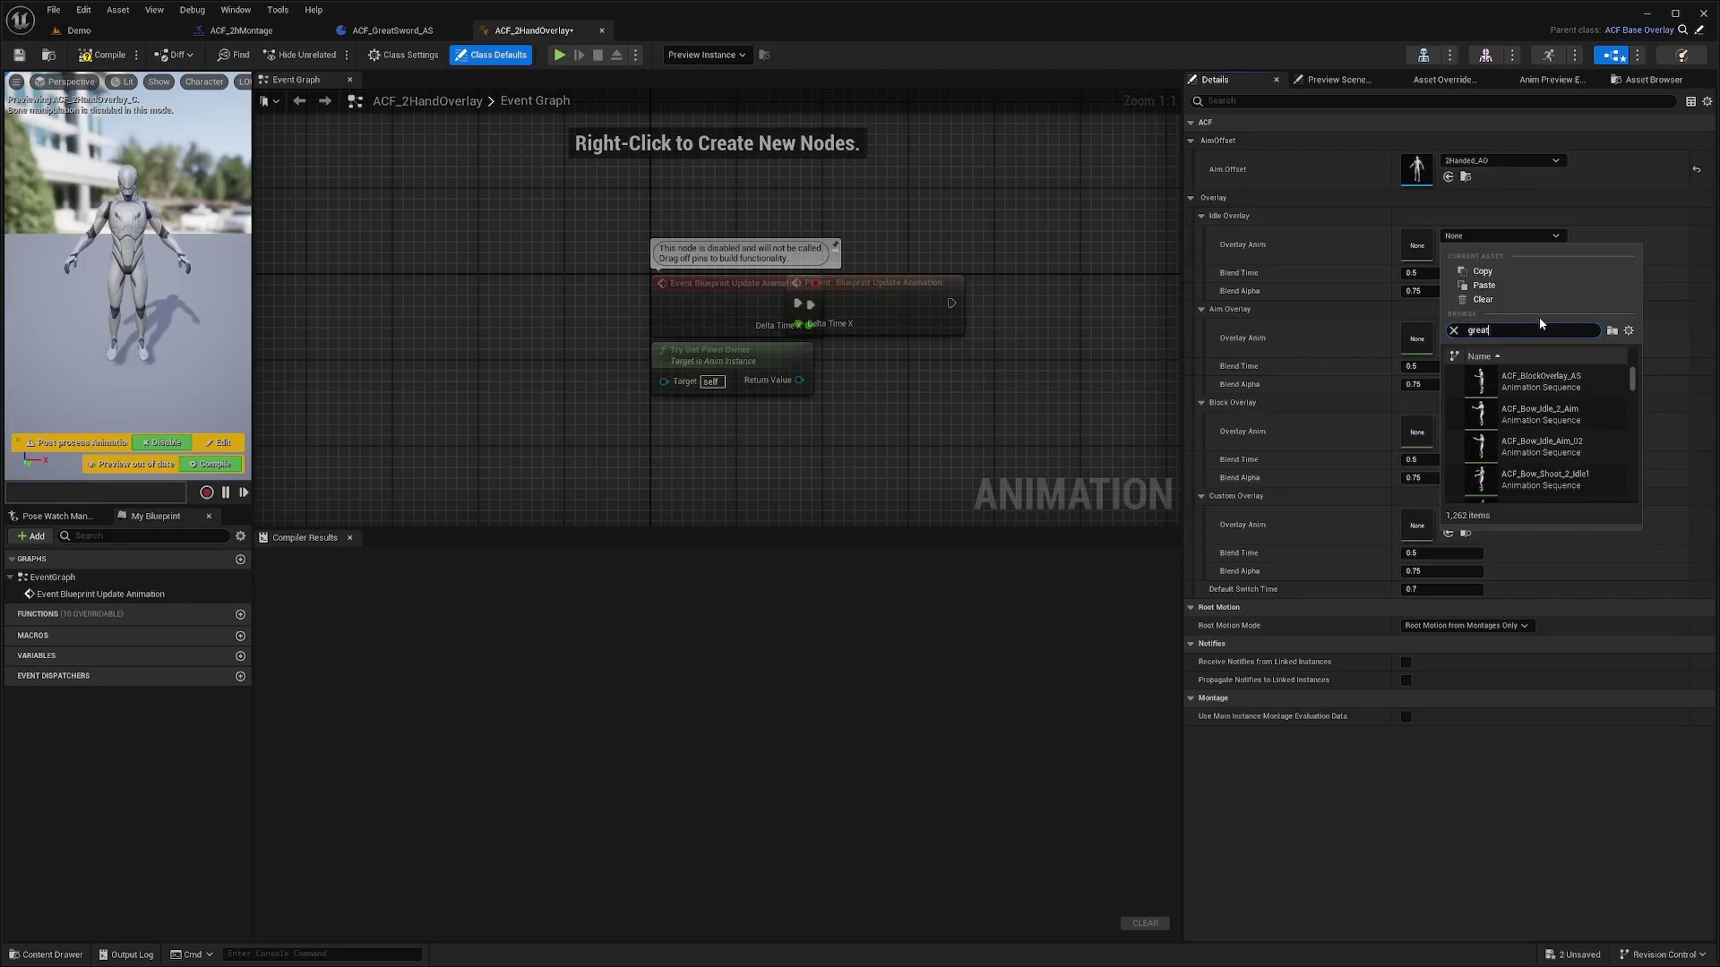
type("sword_idle")
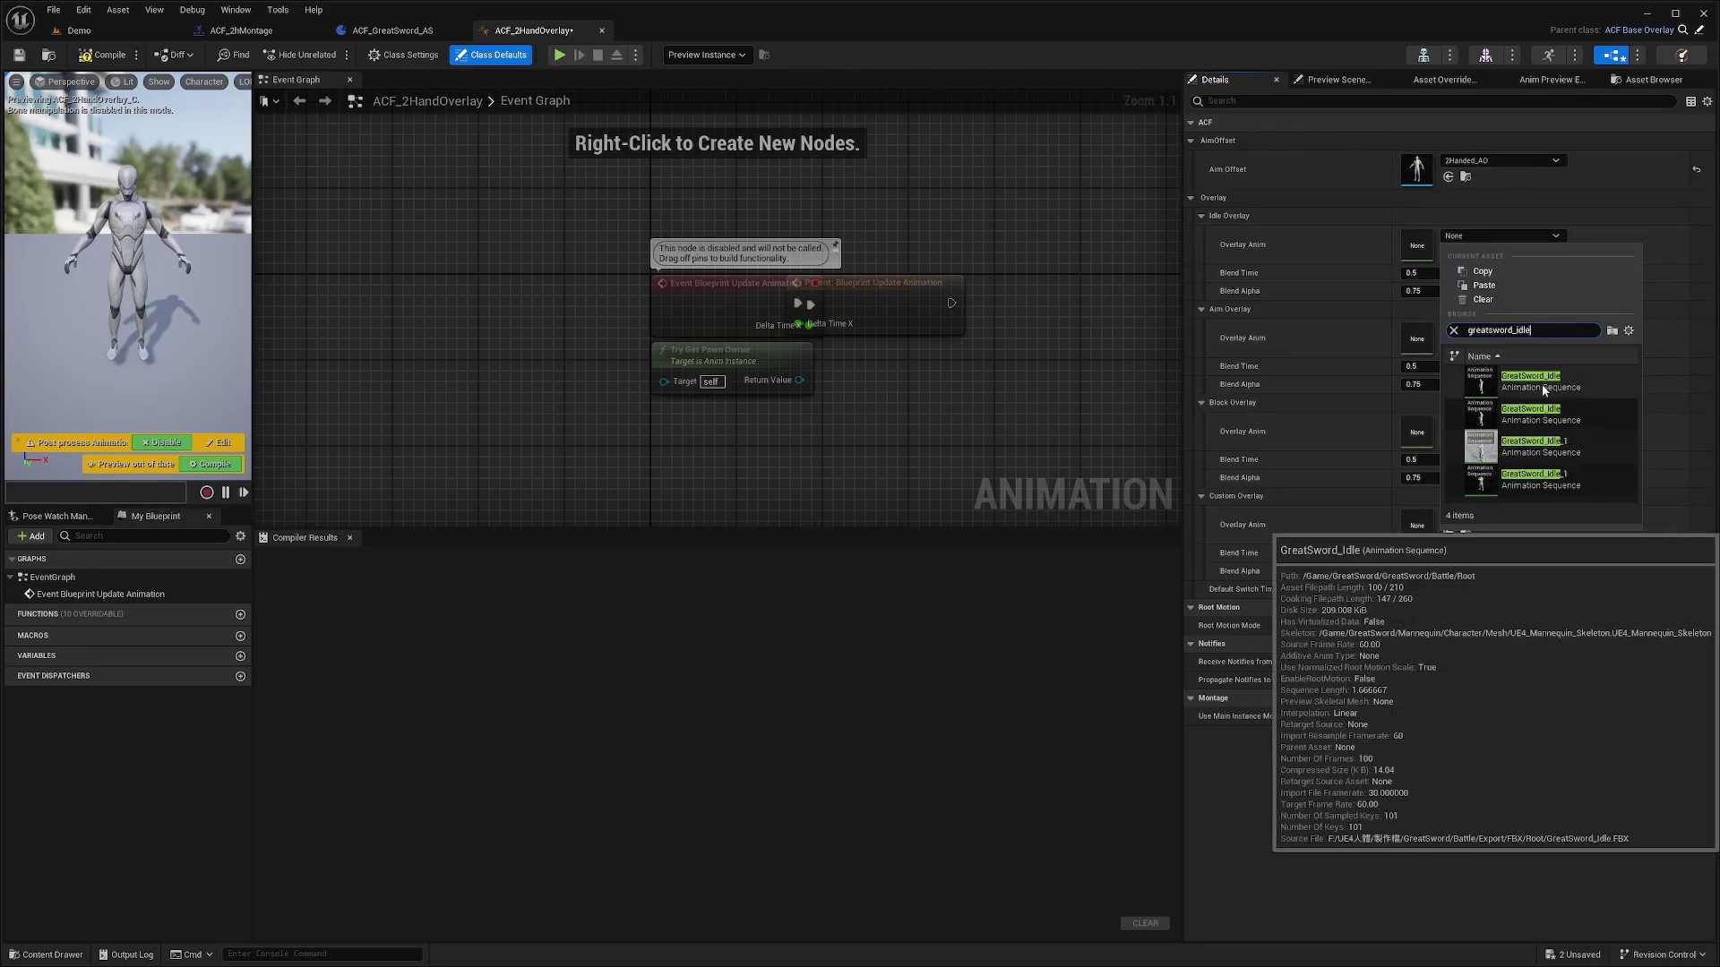
left_click(1541, 385)
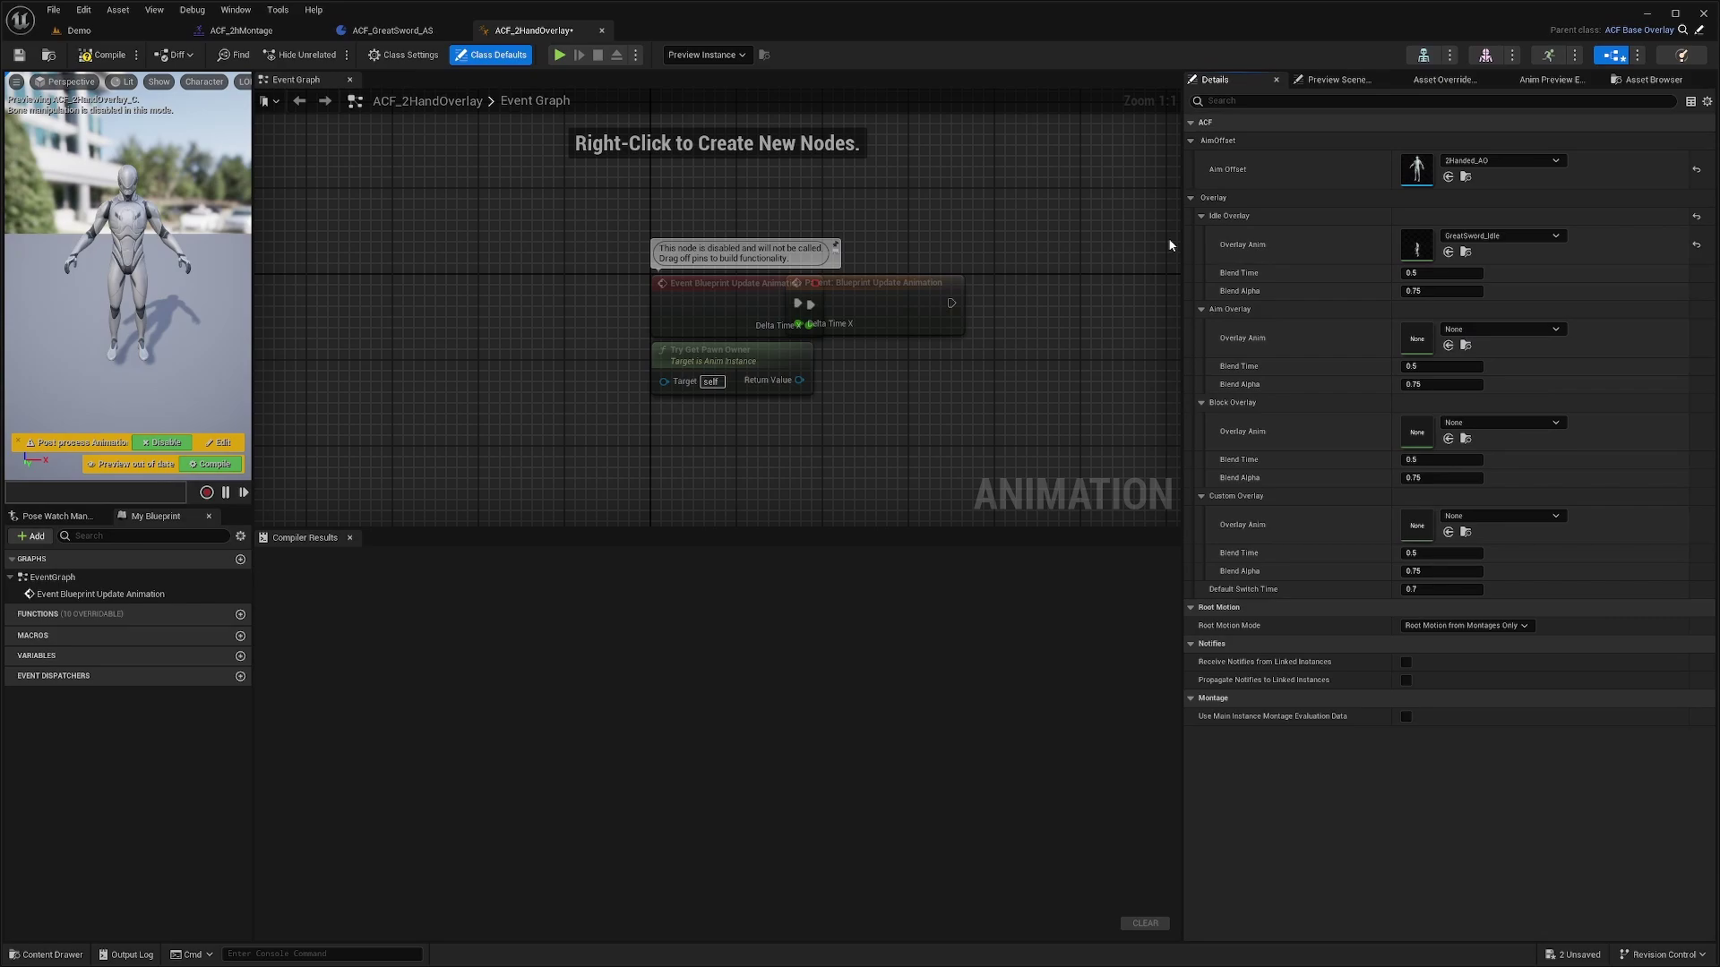
left_click(1517, 330)
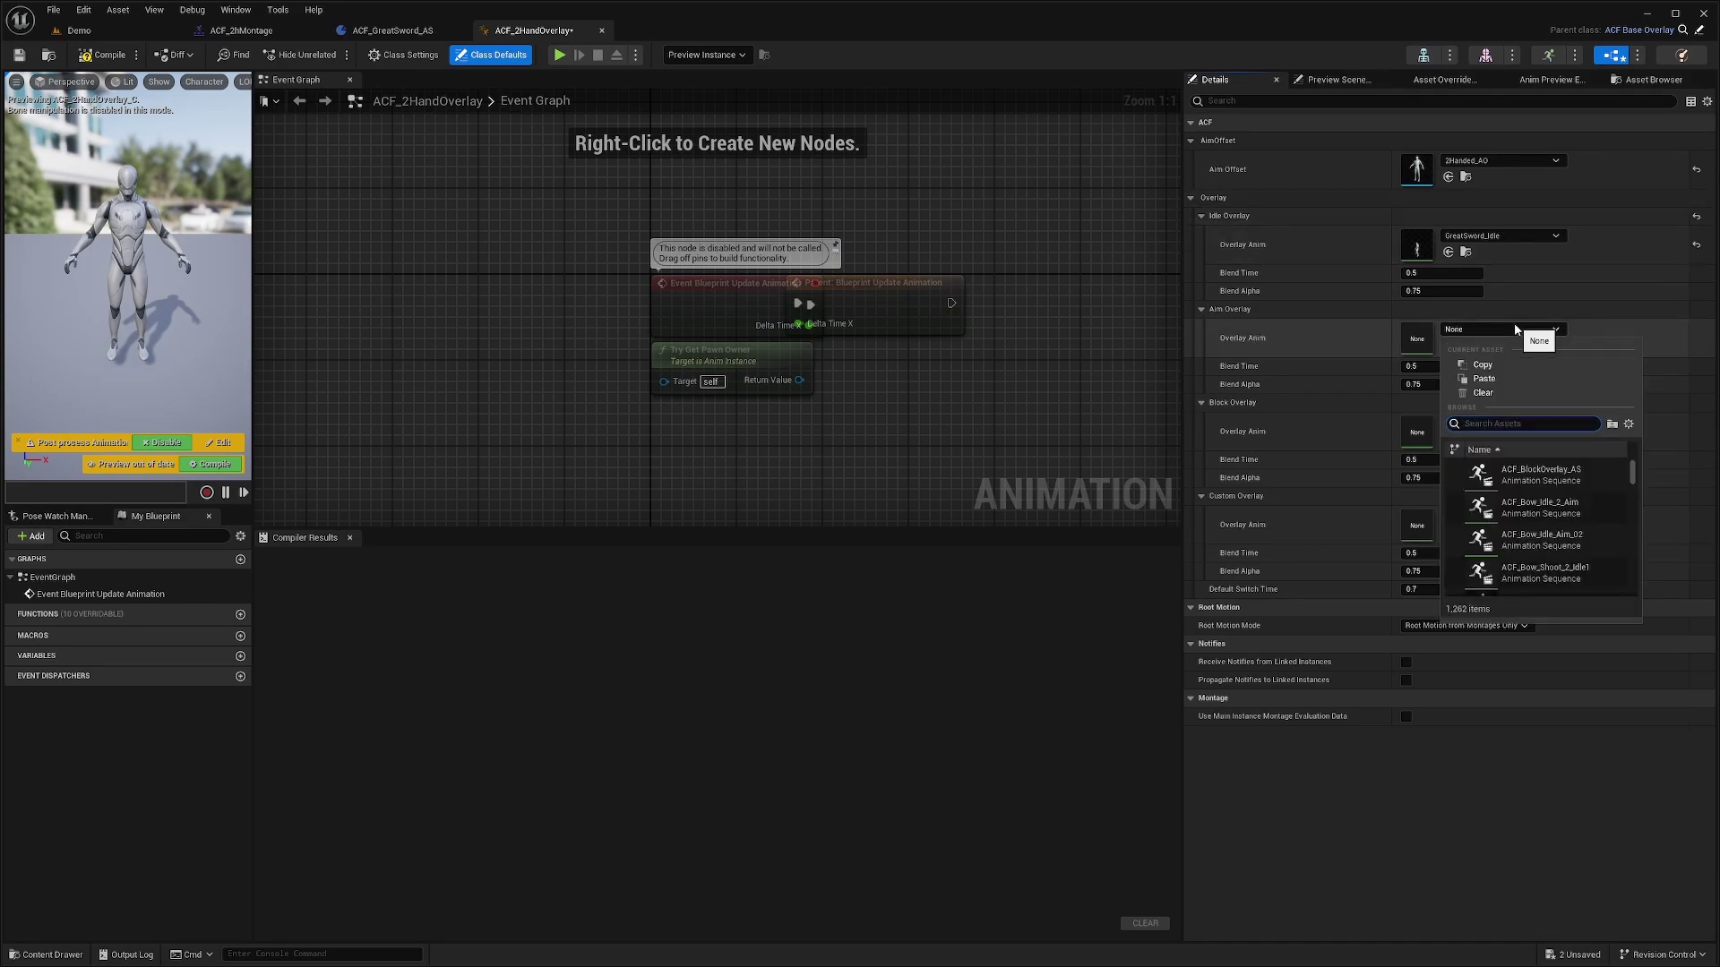
type("greatsword_idle")
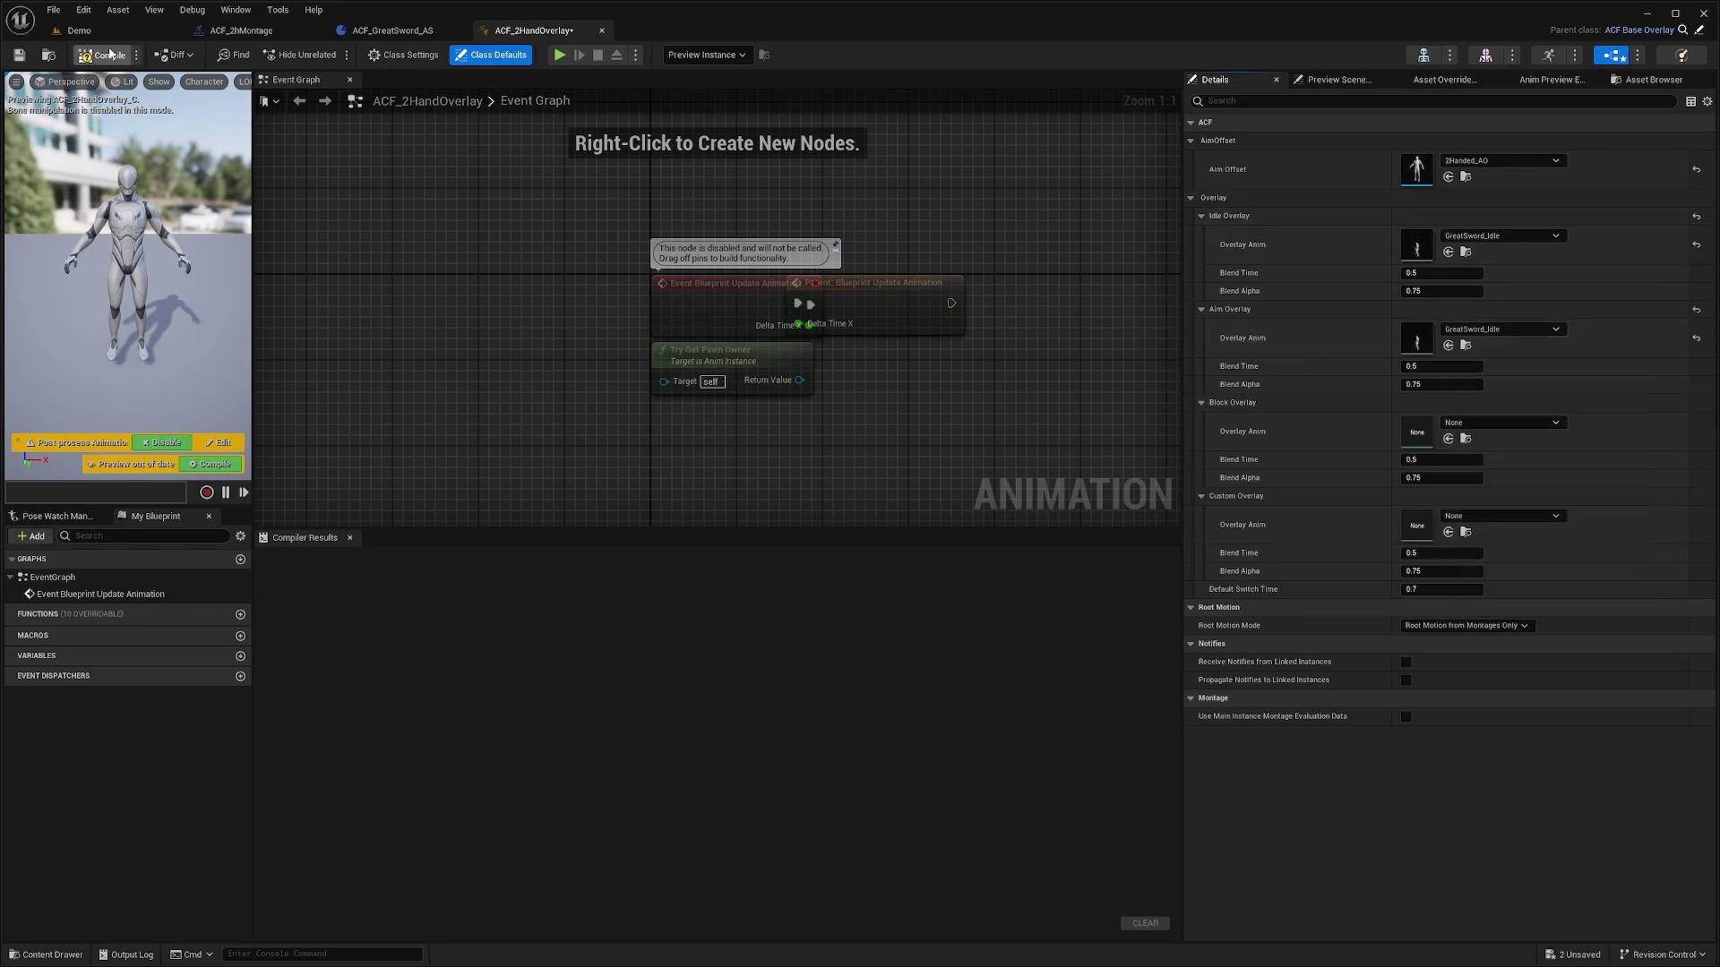
left_click(103, 56)
key("ctrl+s")
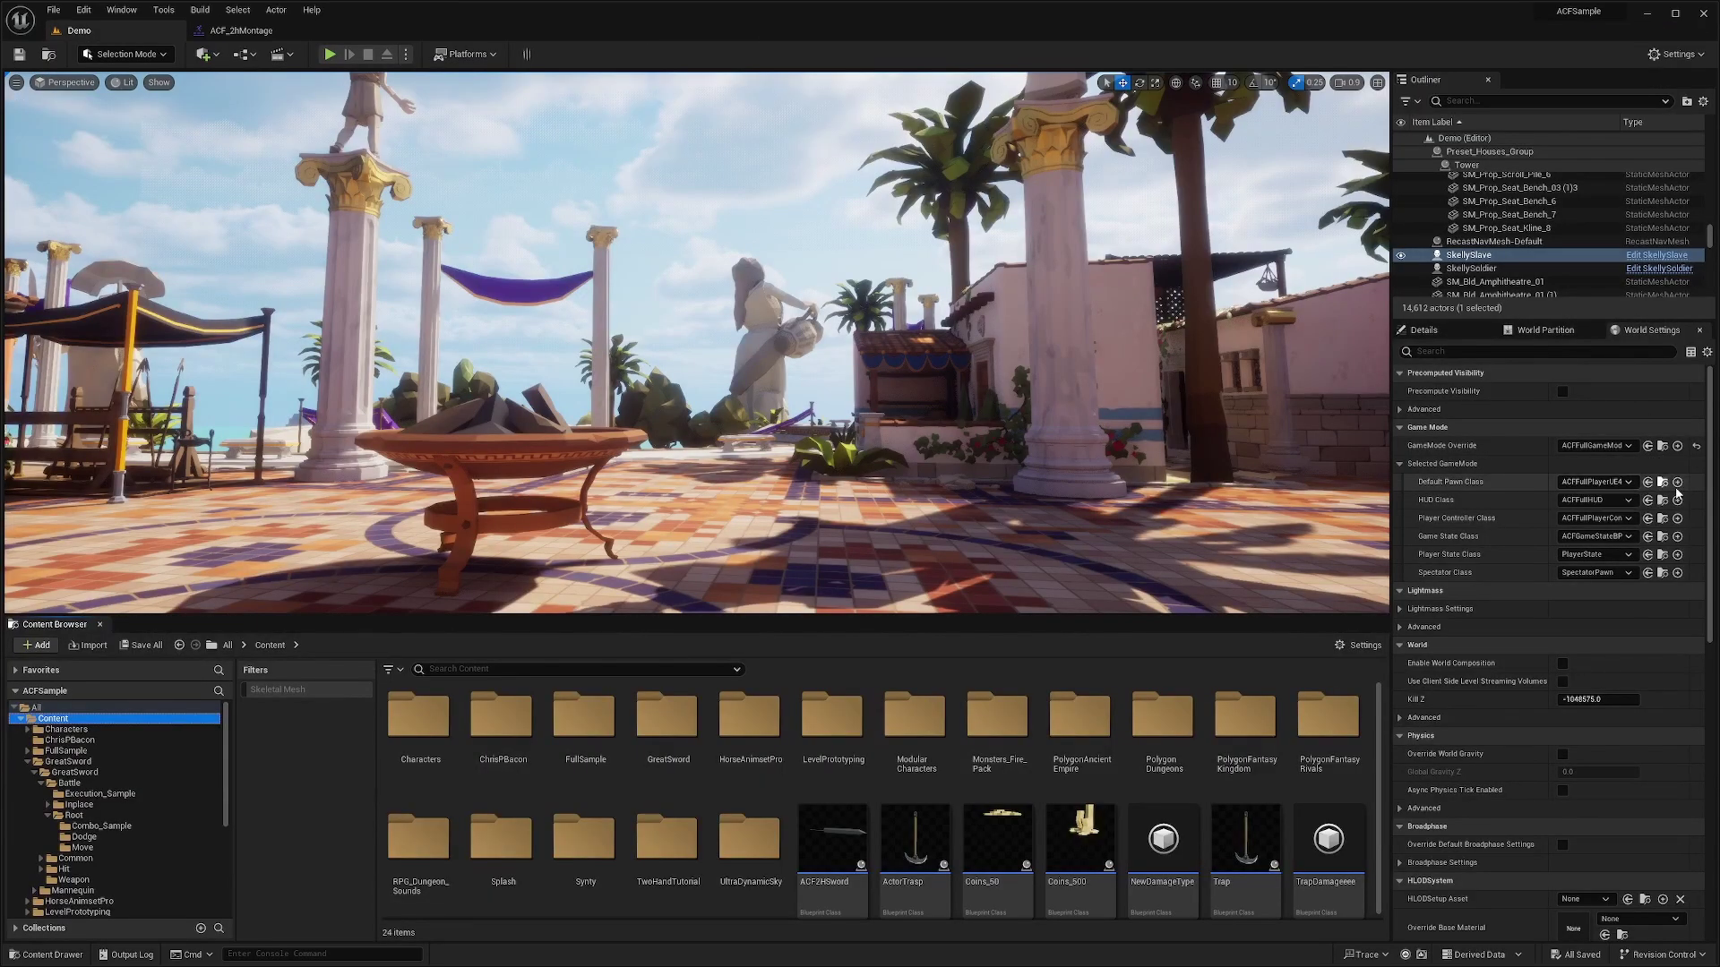
Step: From ACFFullPlayerUE4's Mesh Anim Class, locate and open the ACF_Humanoid_ABP animation blueprint
left_click(1664, 484)
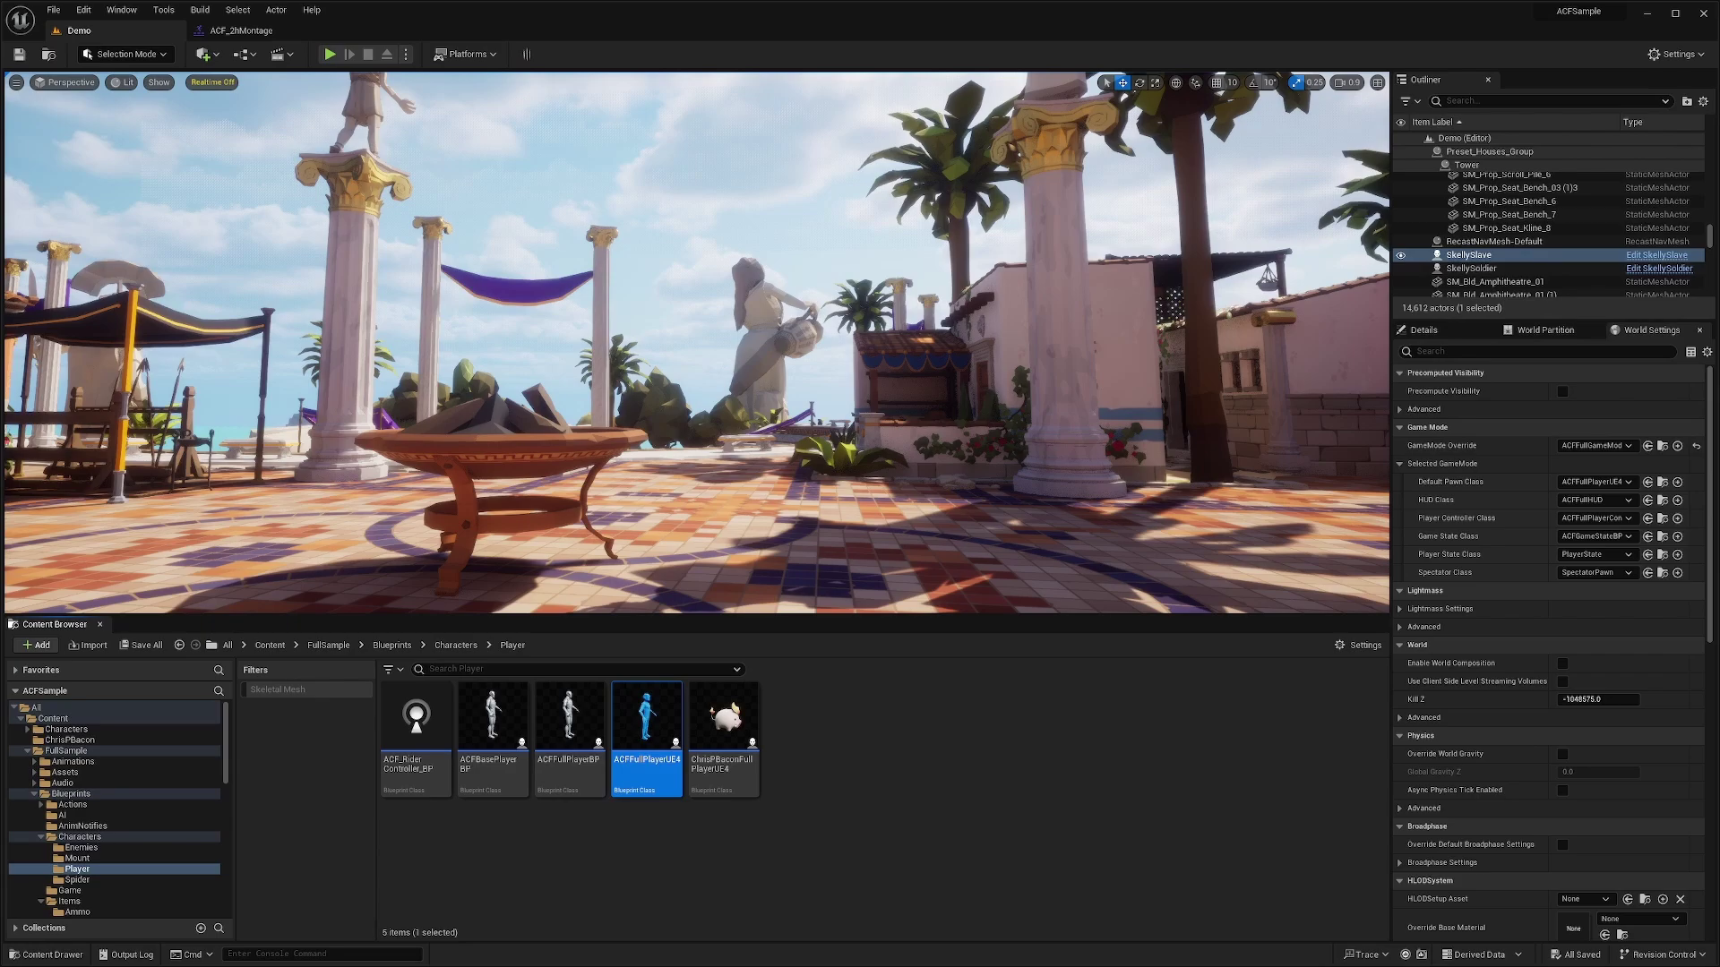
left_click(537, 669)
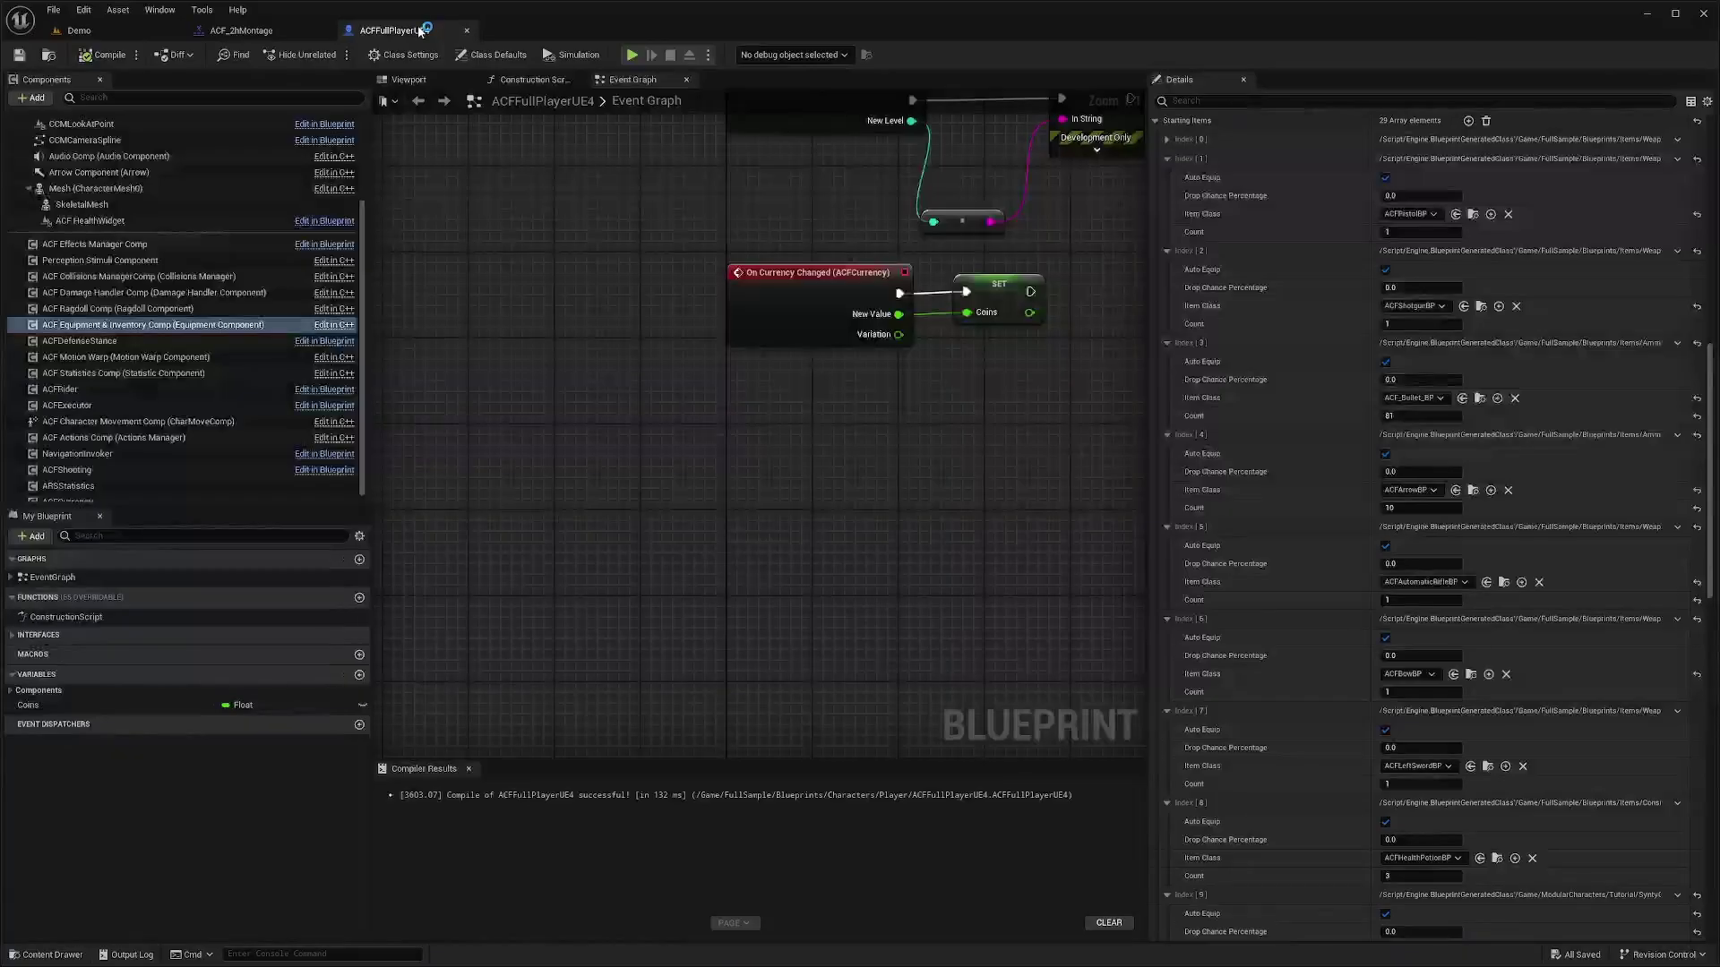
left_click(65, 121)
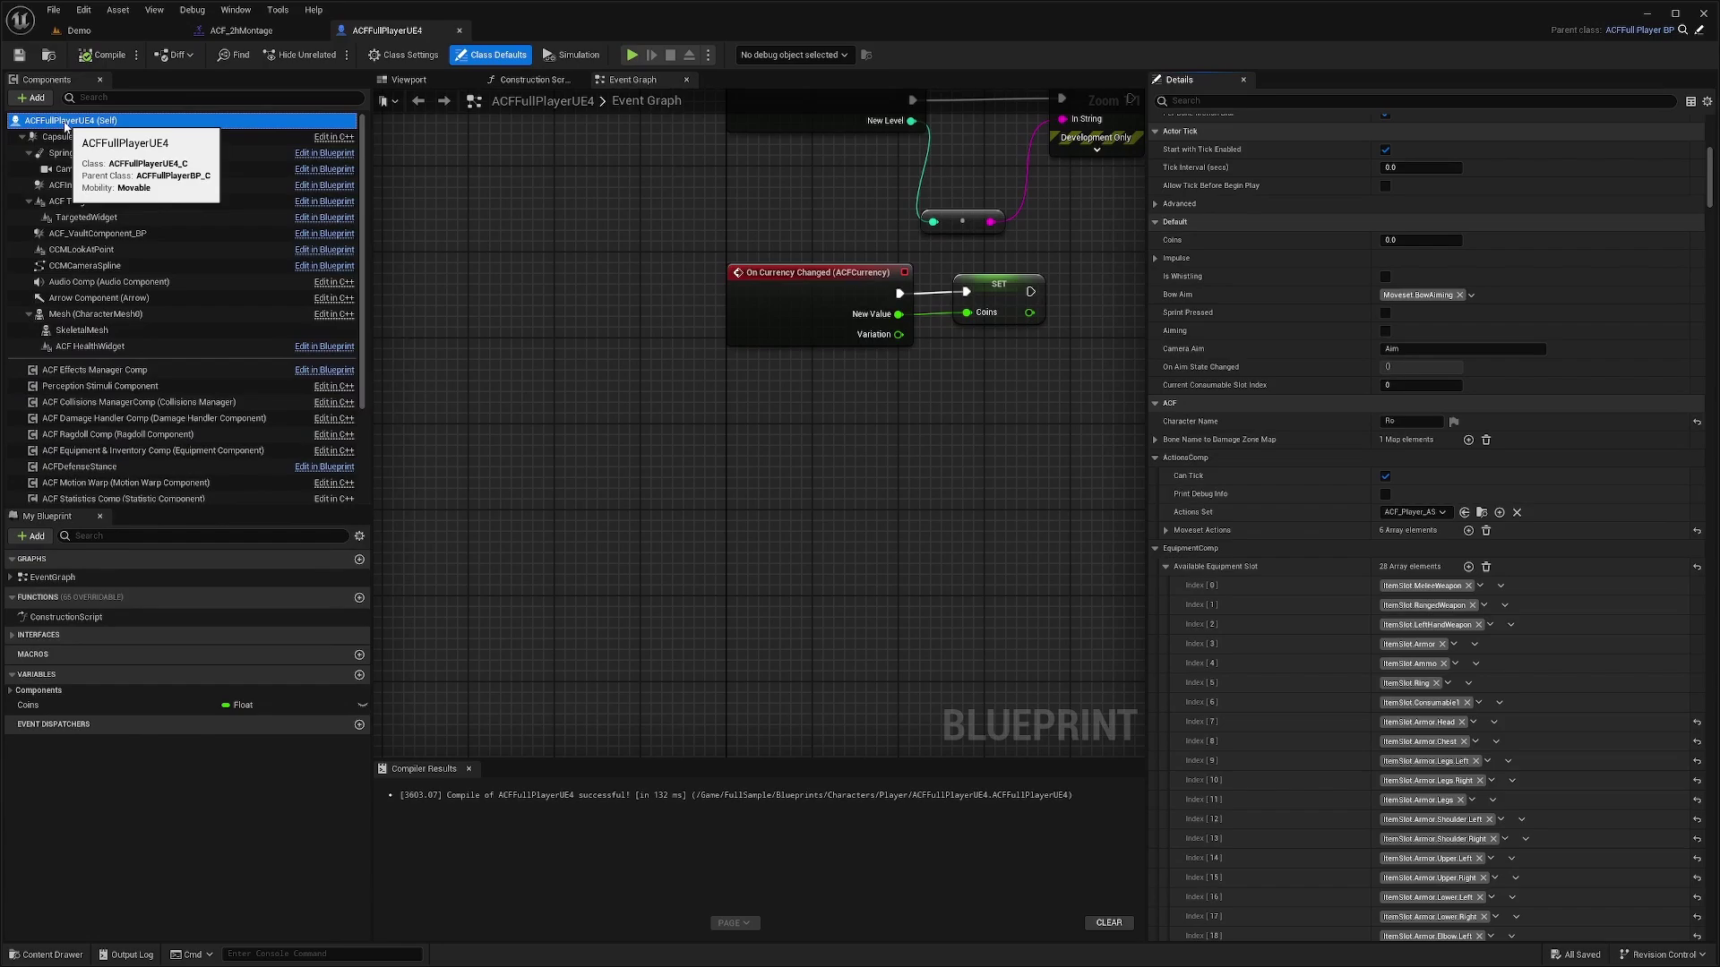
left_click(93, 315)
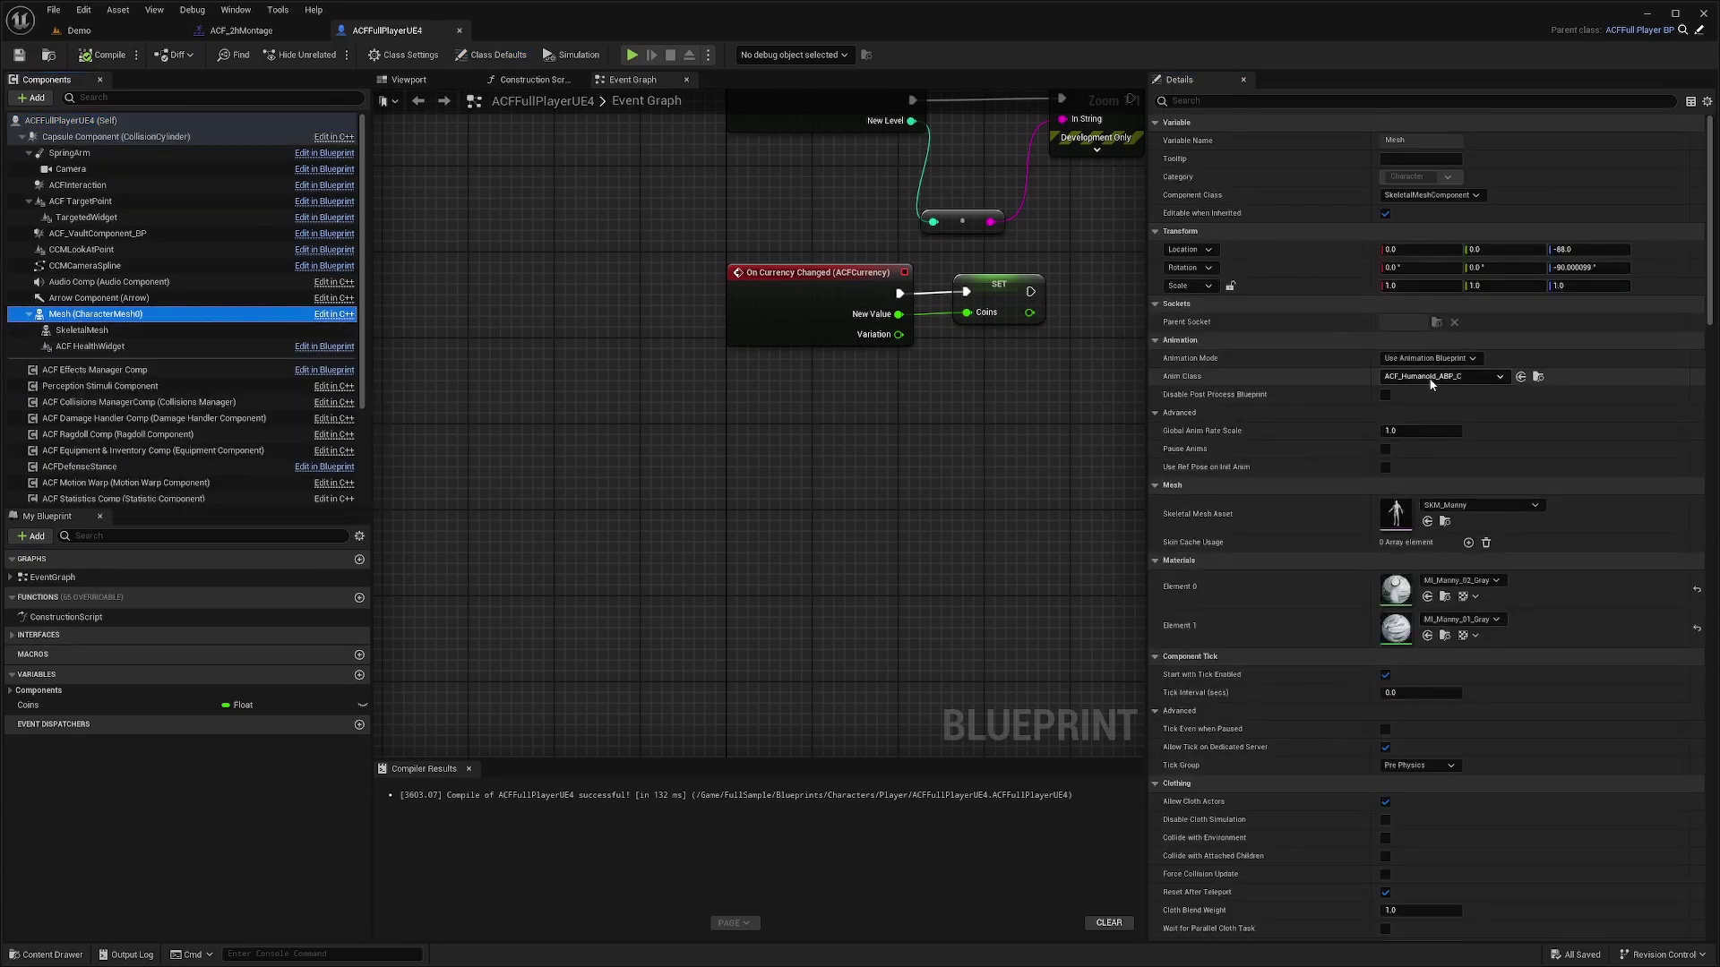
left_click(1522, 377)
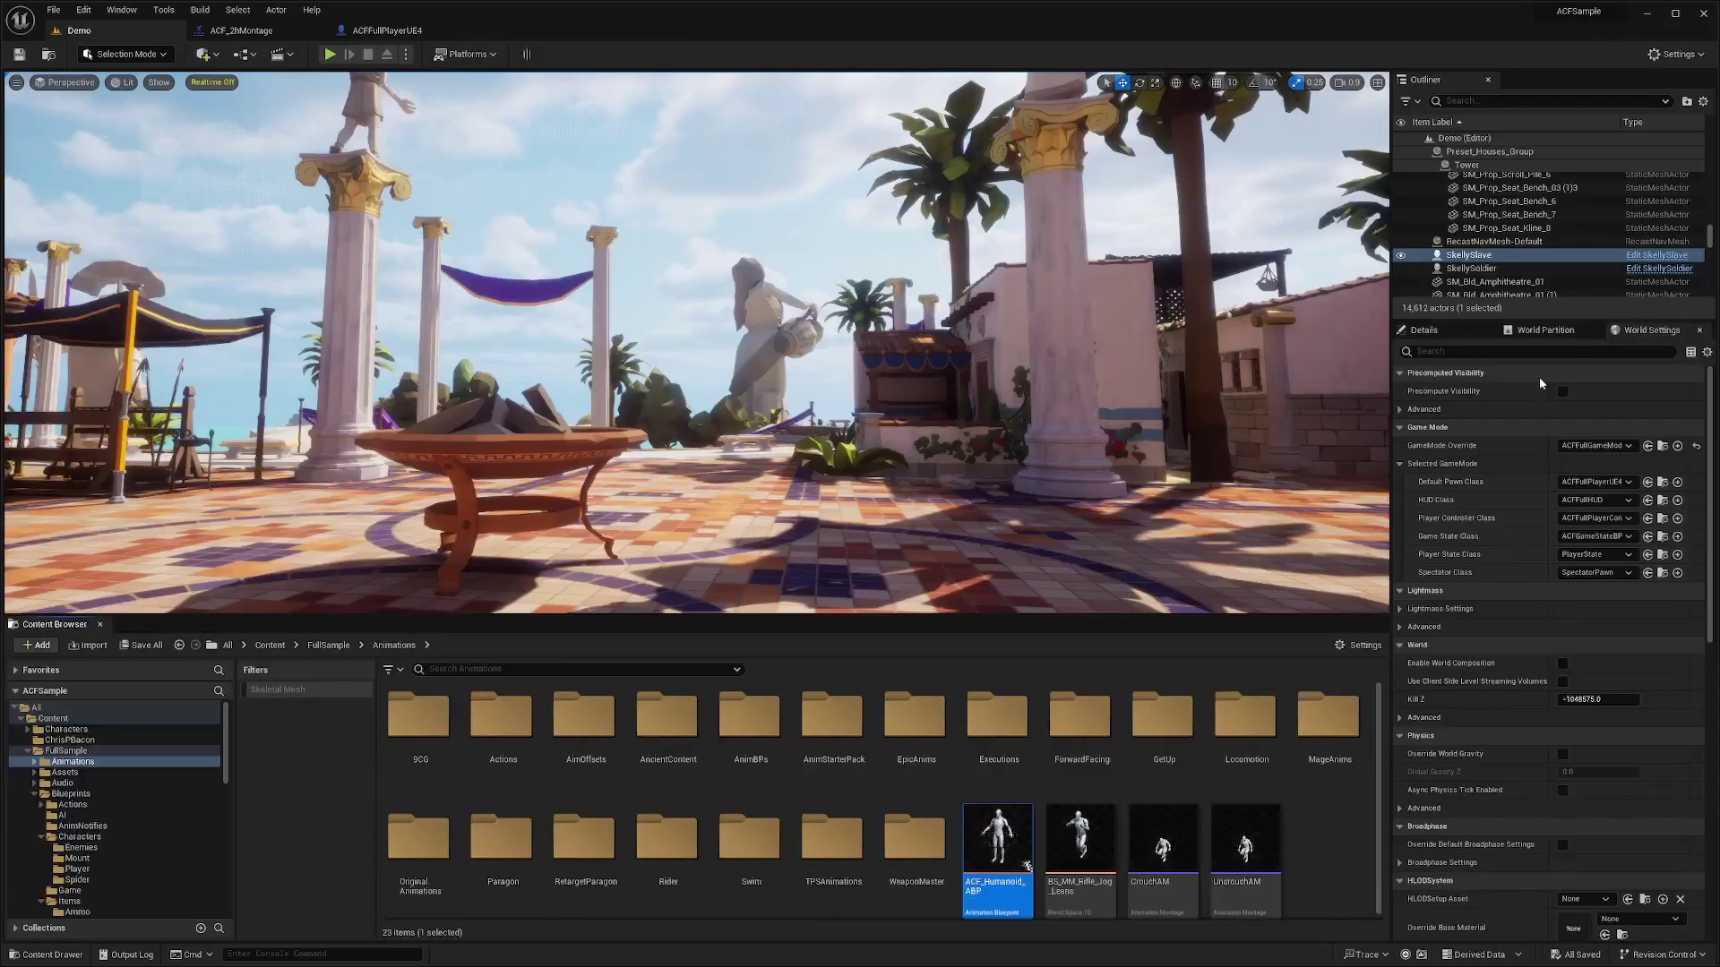
double_click(997, 832)
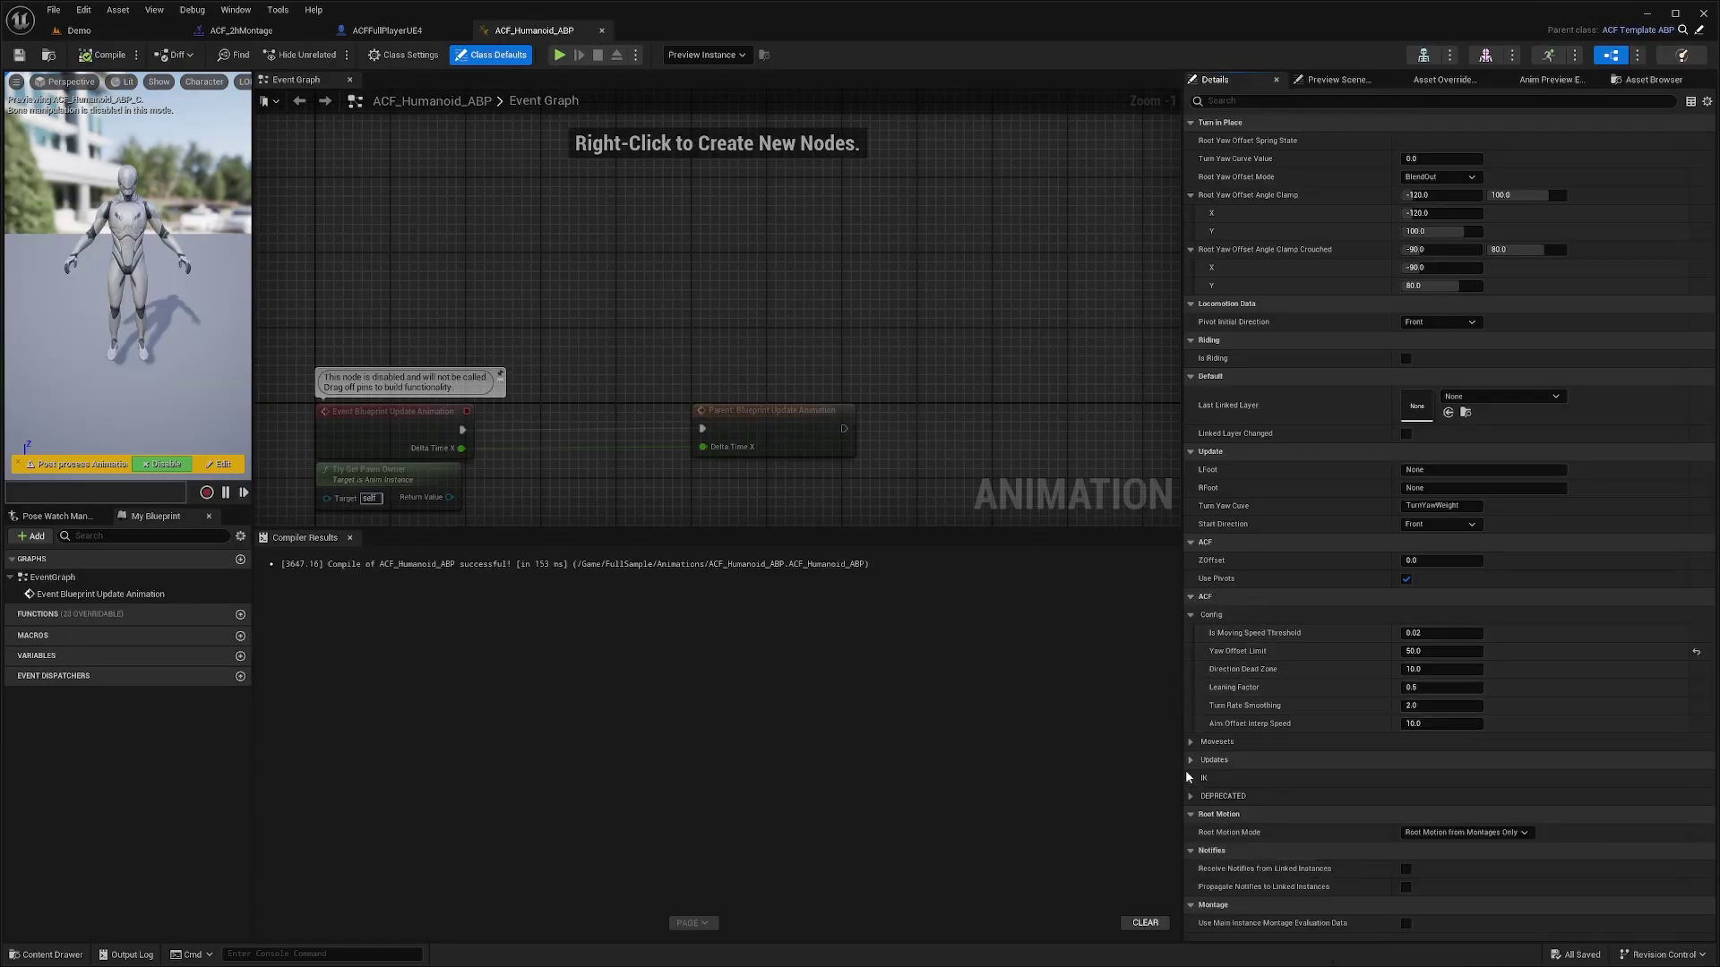
Step: Add a sixth overlay layer and set its Overlay to ACF_2HandOverlay
left_click(1190, 741)
left_click(1201, 778)
scroll(1202, 627, "down", 5)
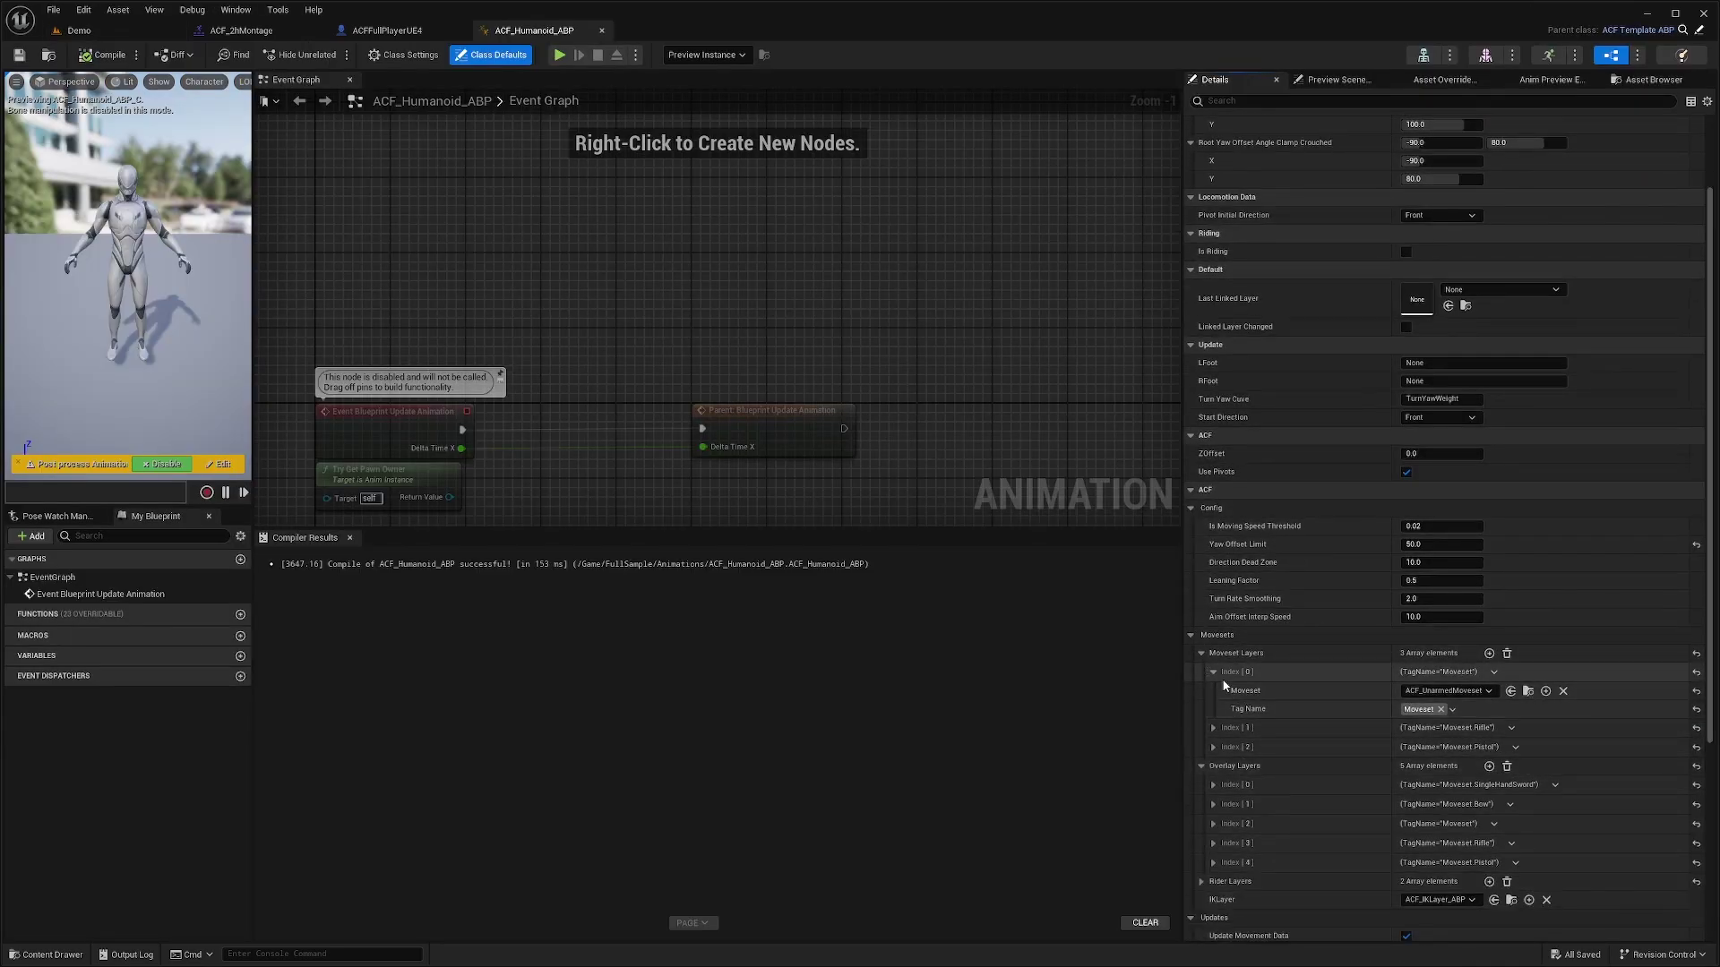
left_click(1201, 524)
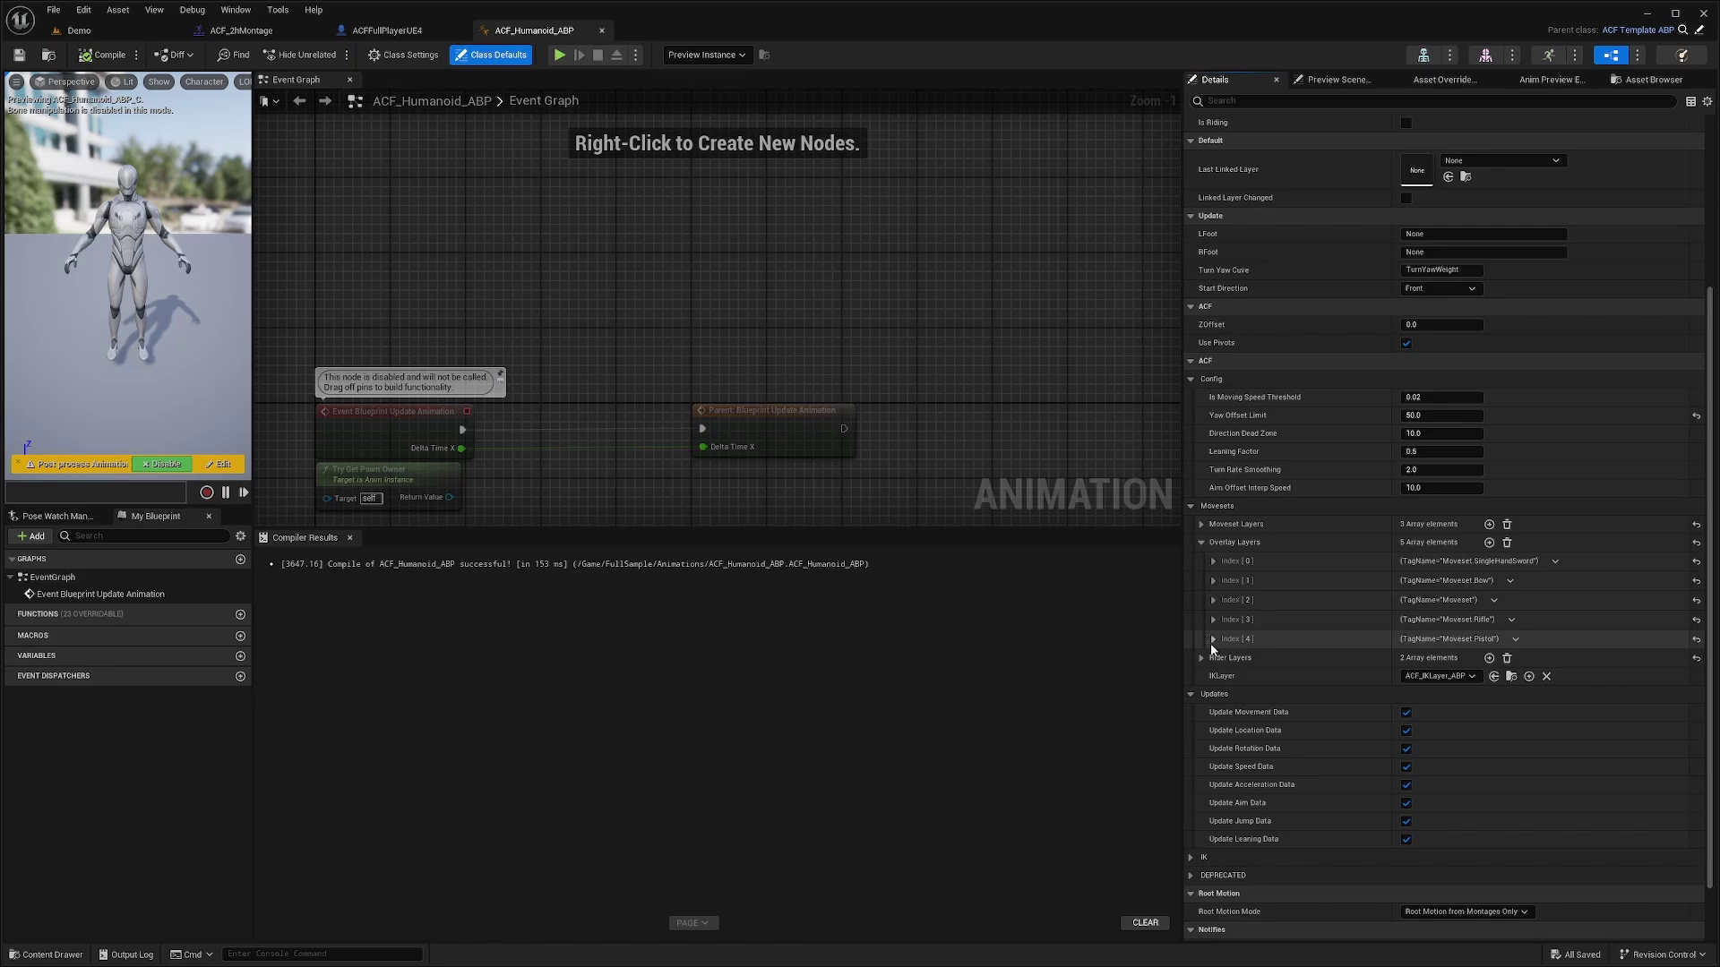
scroll(1343, 567, "down", 1)
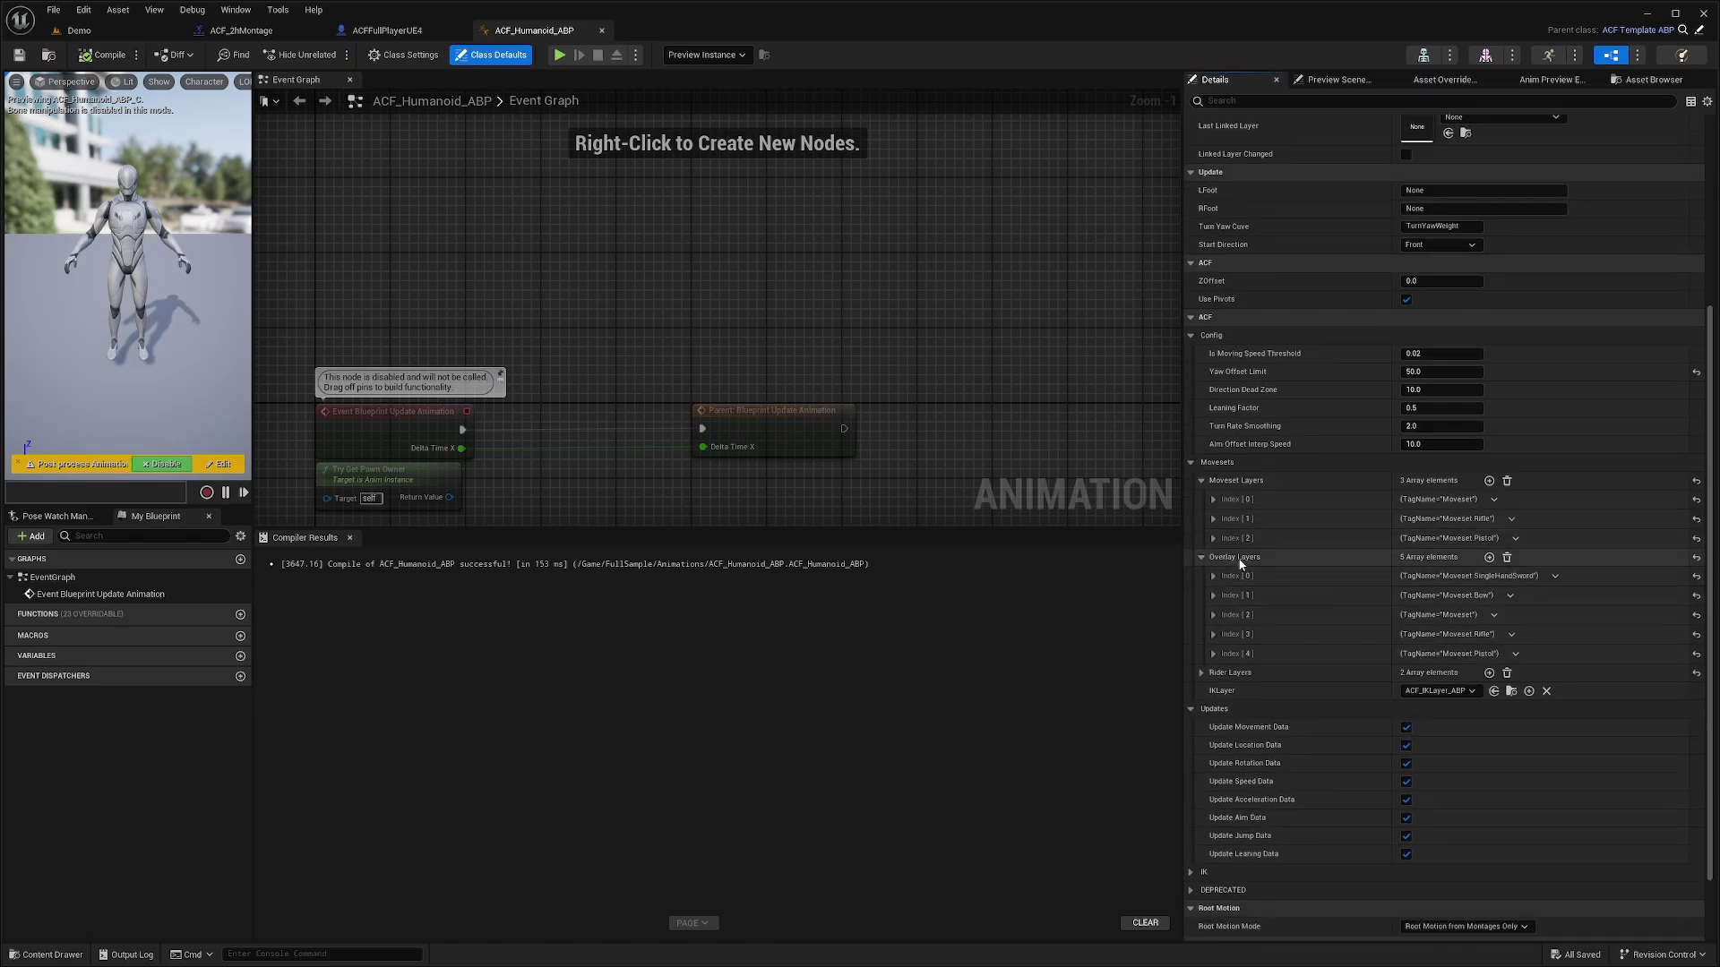
left_click(1489, 557)
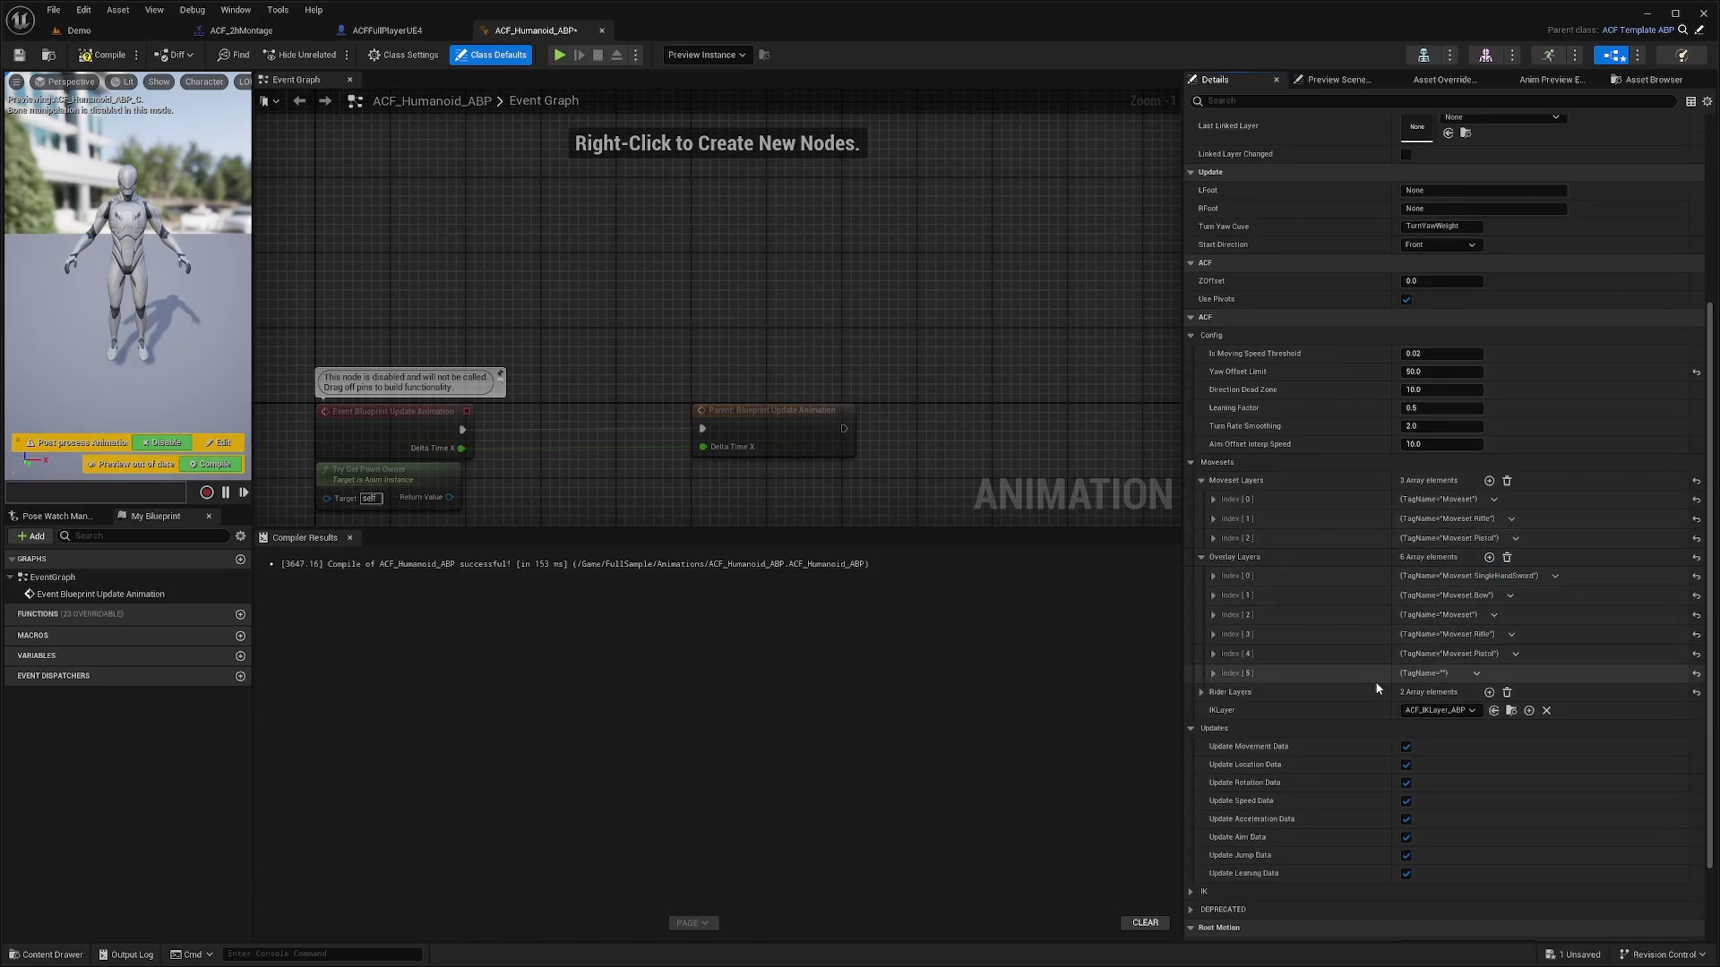
left_click(1214, 674)
left_click(1427, 693)
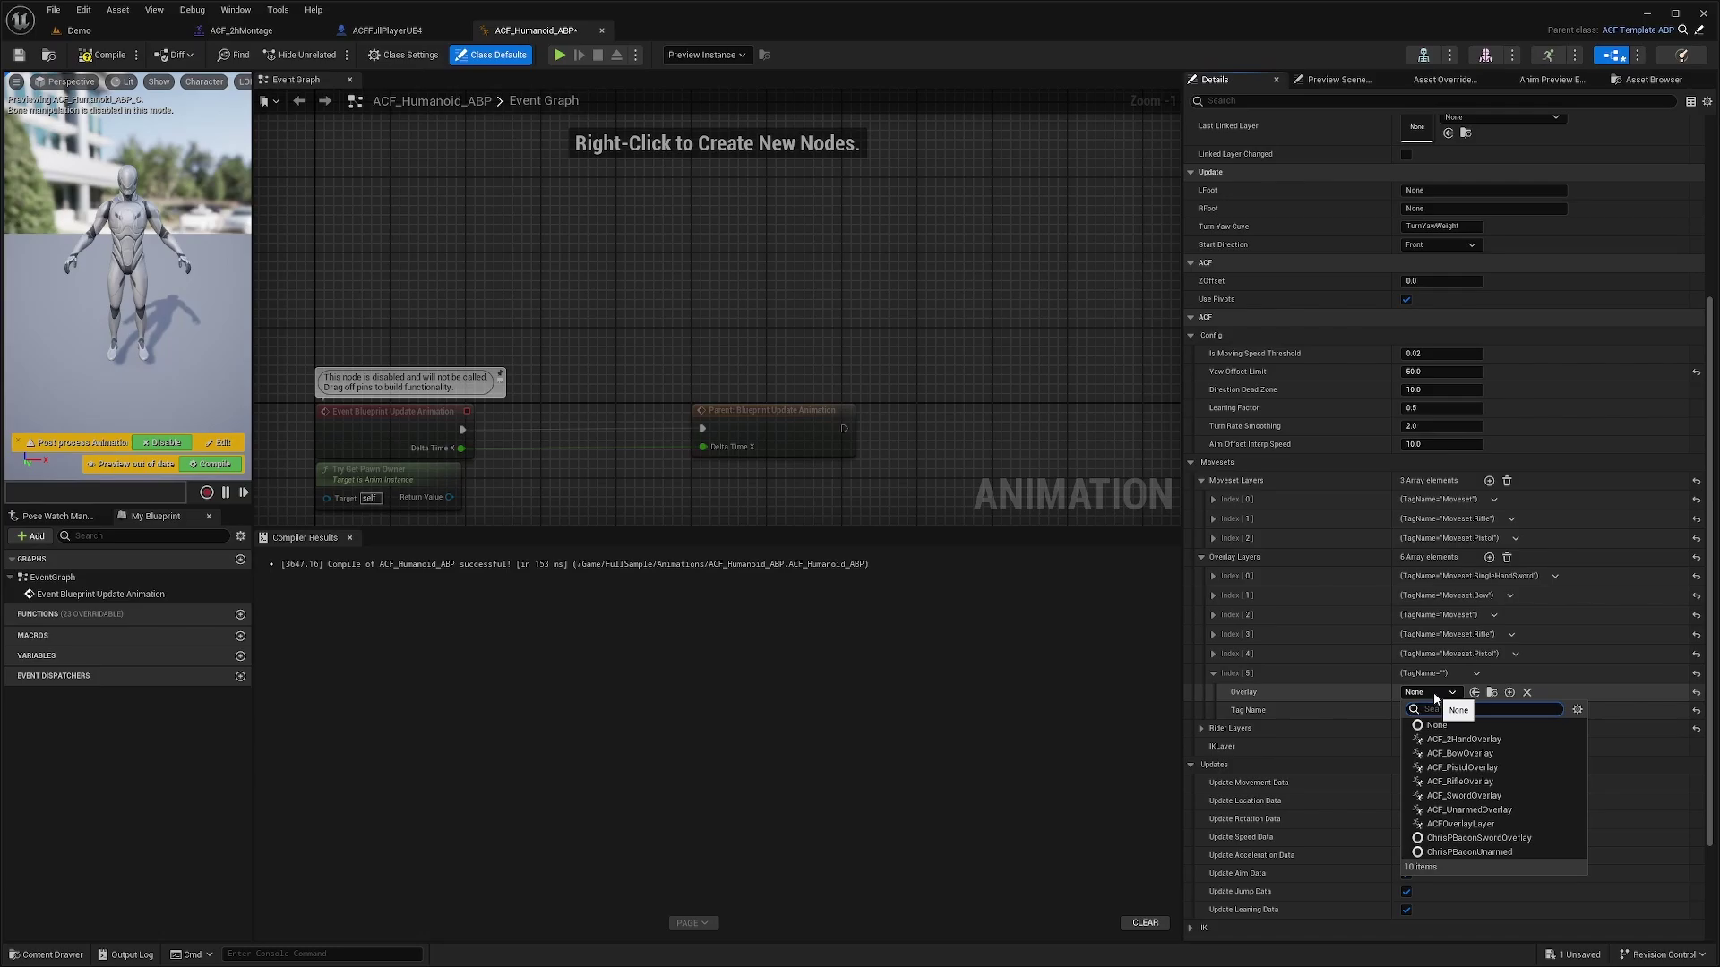
left_click(1476, 740)
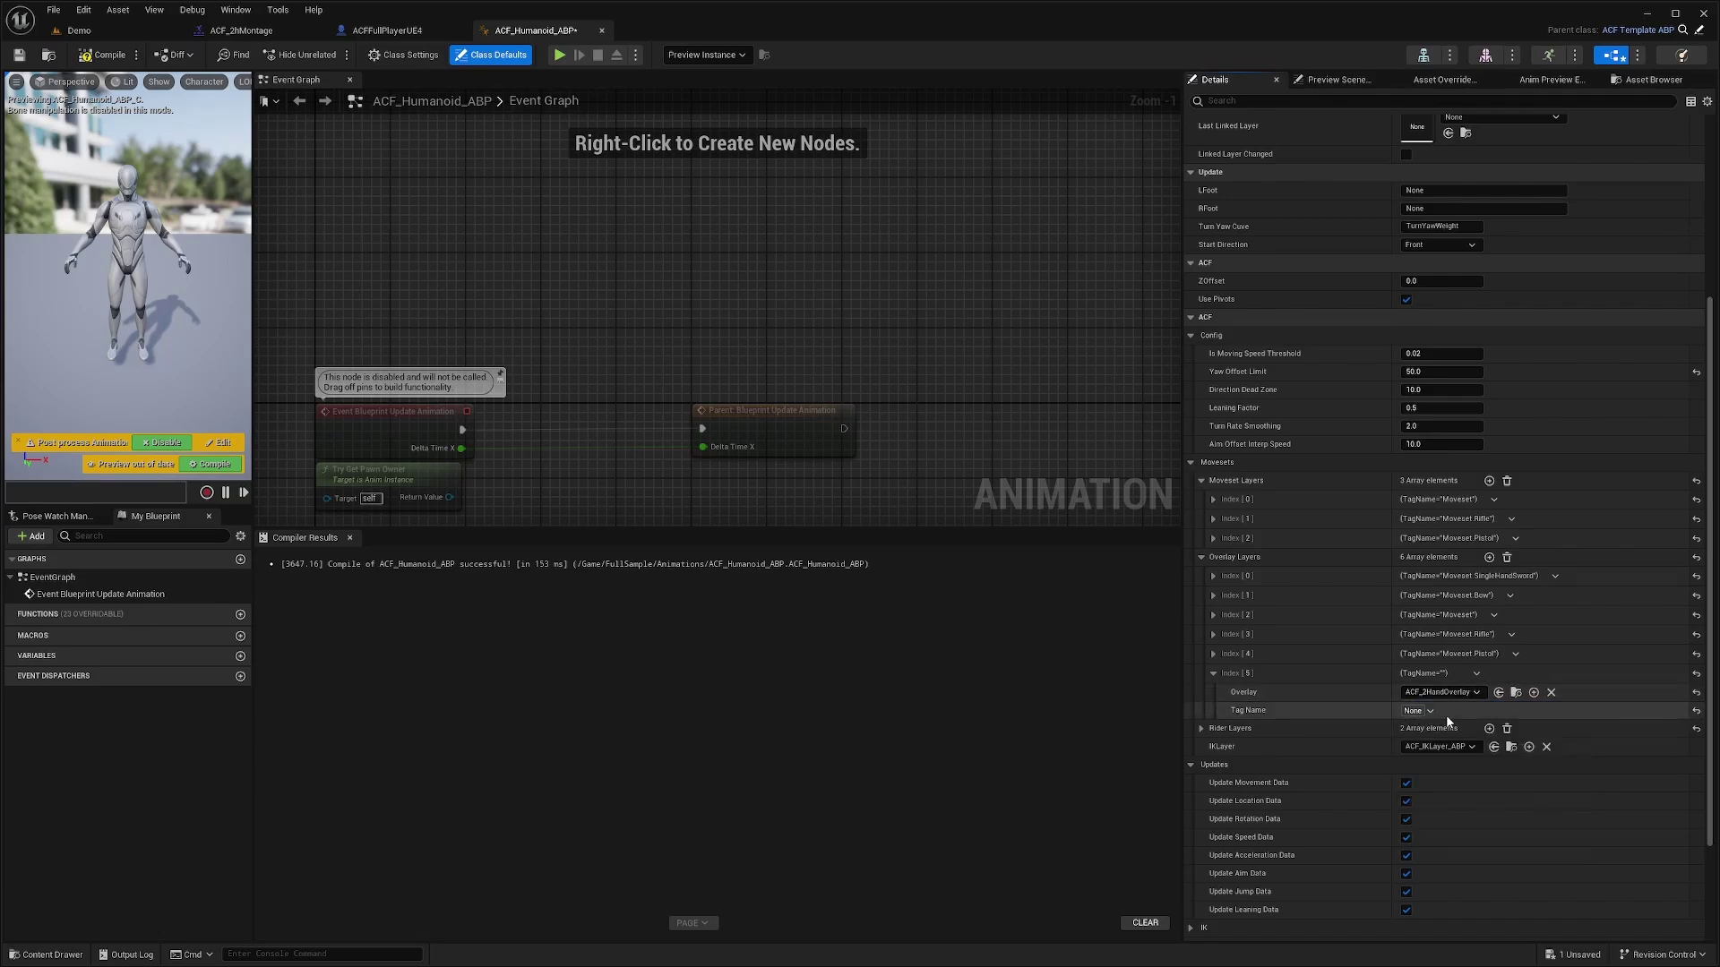
Step: Create the Moveset.TwoHand tag in DefaultGameplayTags.ini, assign it to the layer, and compile
left_click(1430, 711)
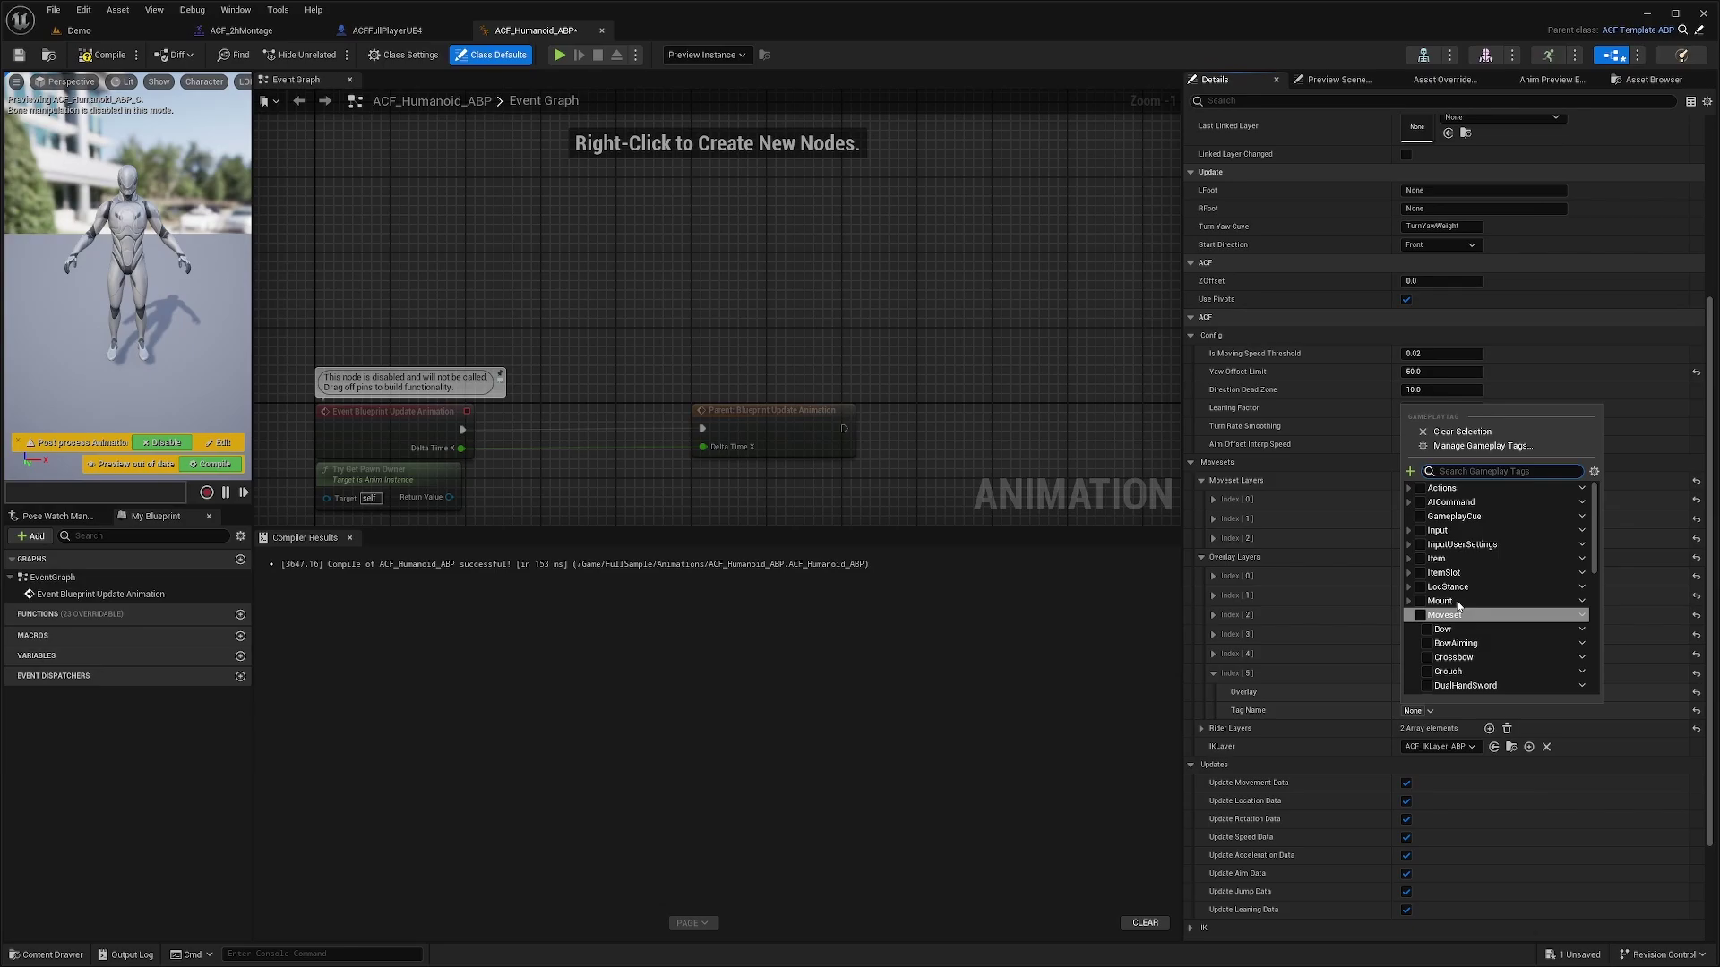
left_click(1215, 655)
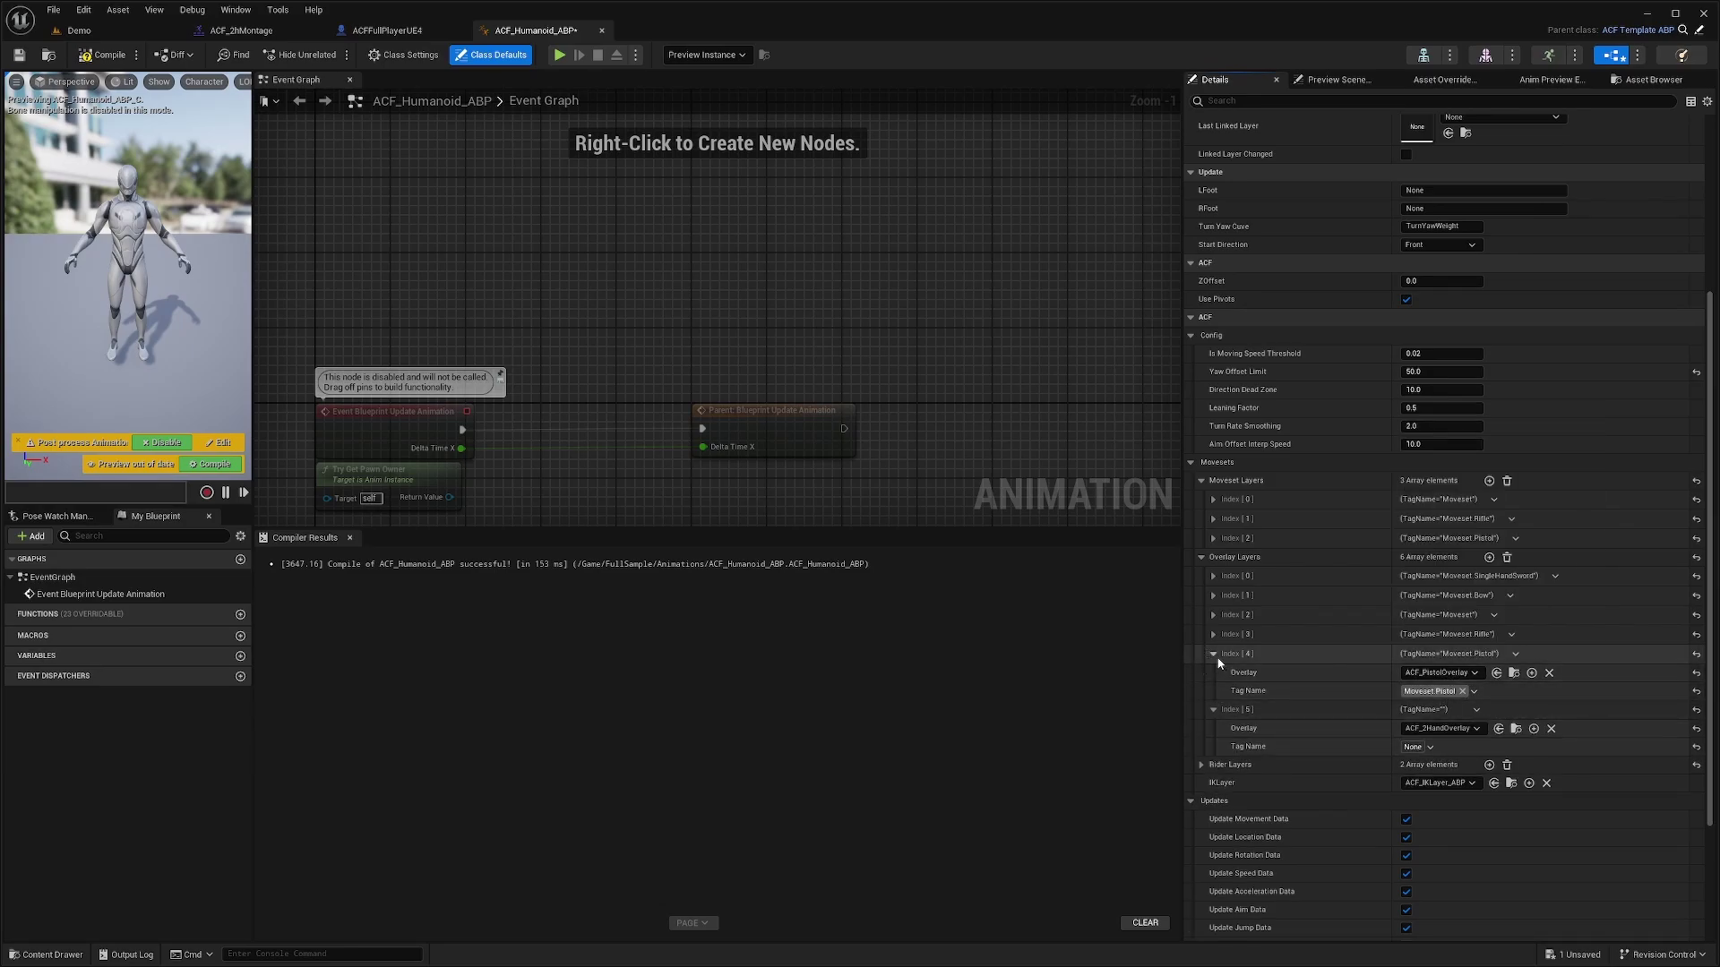
left_click(1214, 655)
left_click(1415, 710)
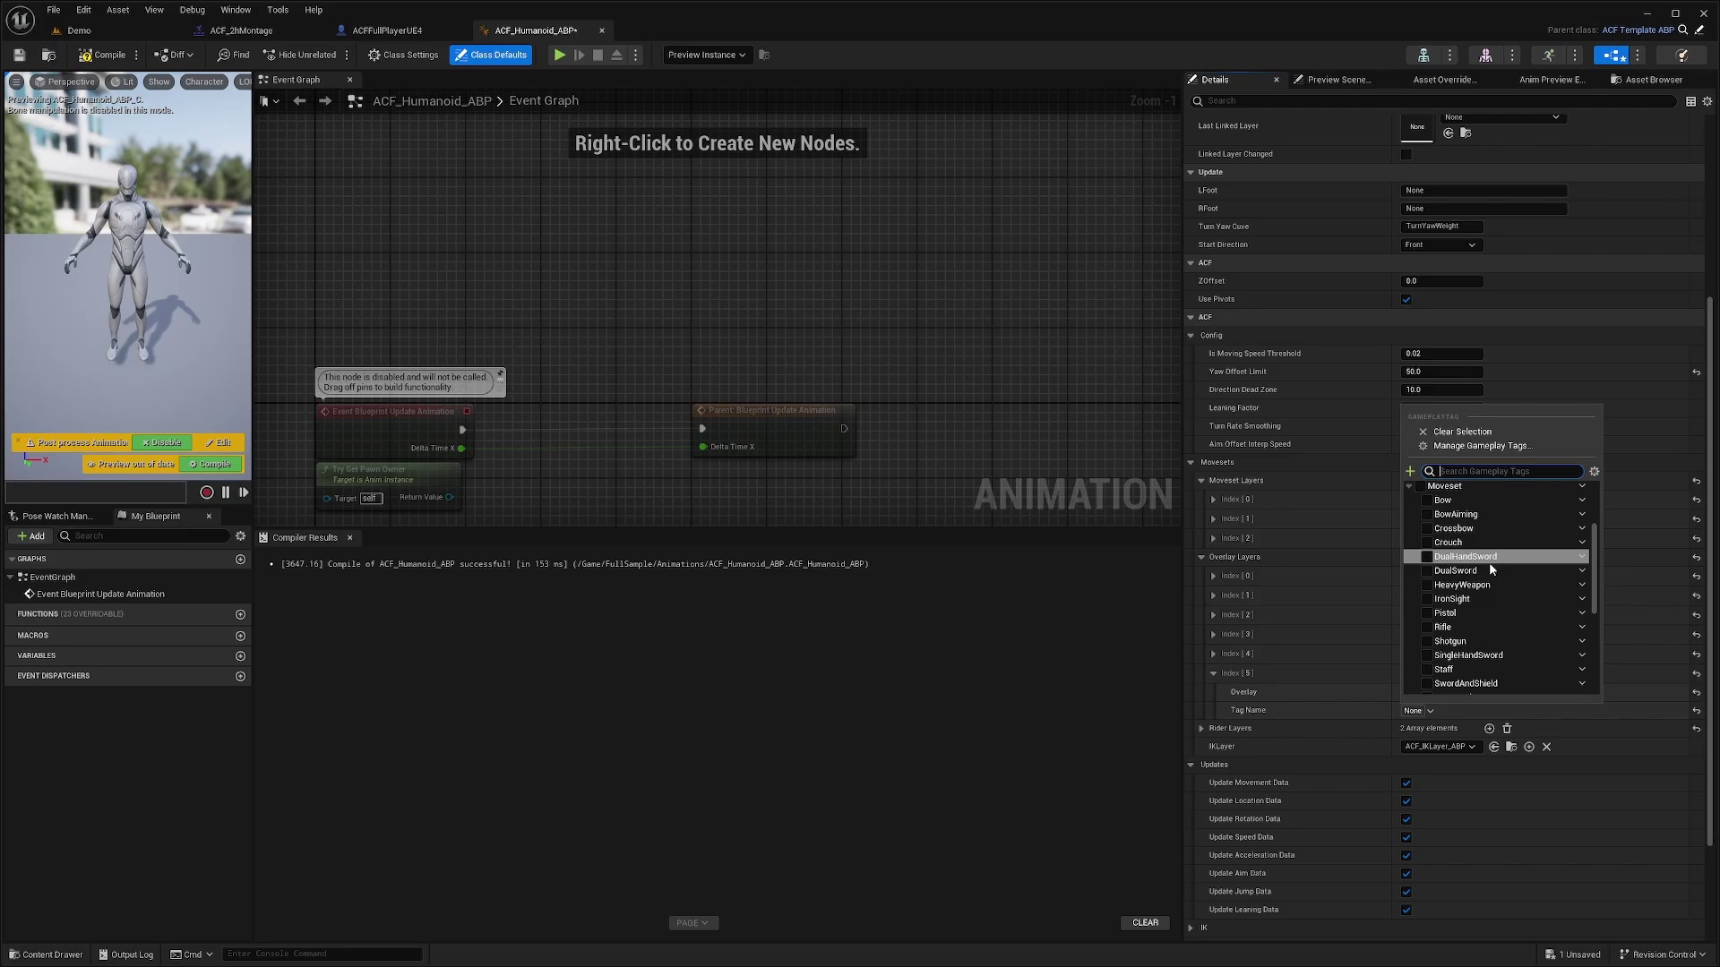
scroll(1442, 574, "up", 2)
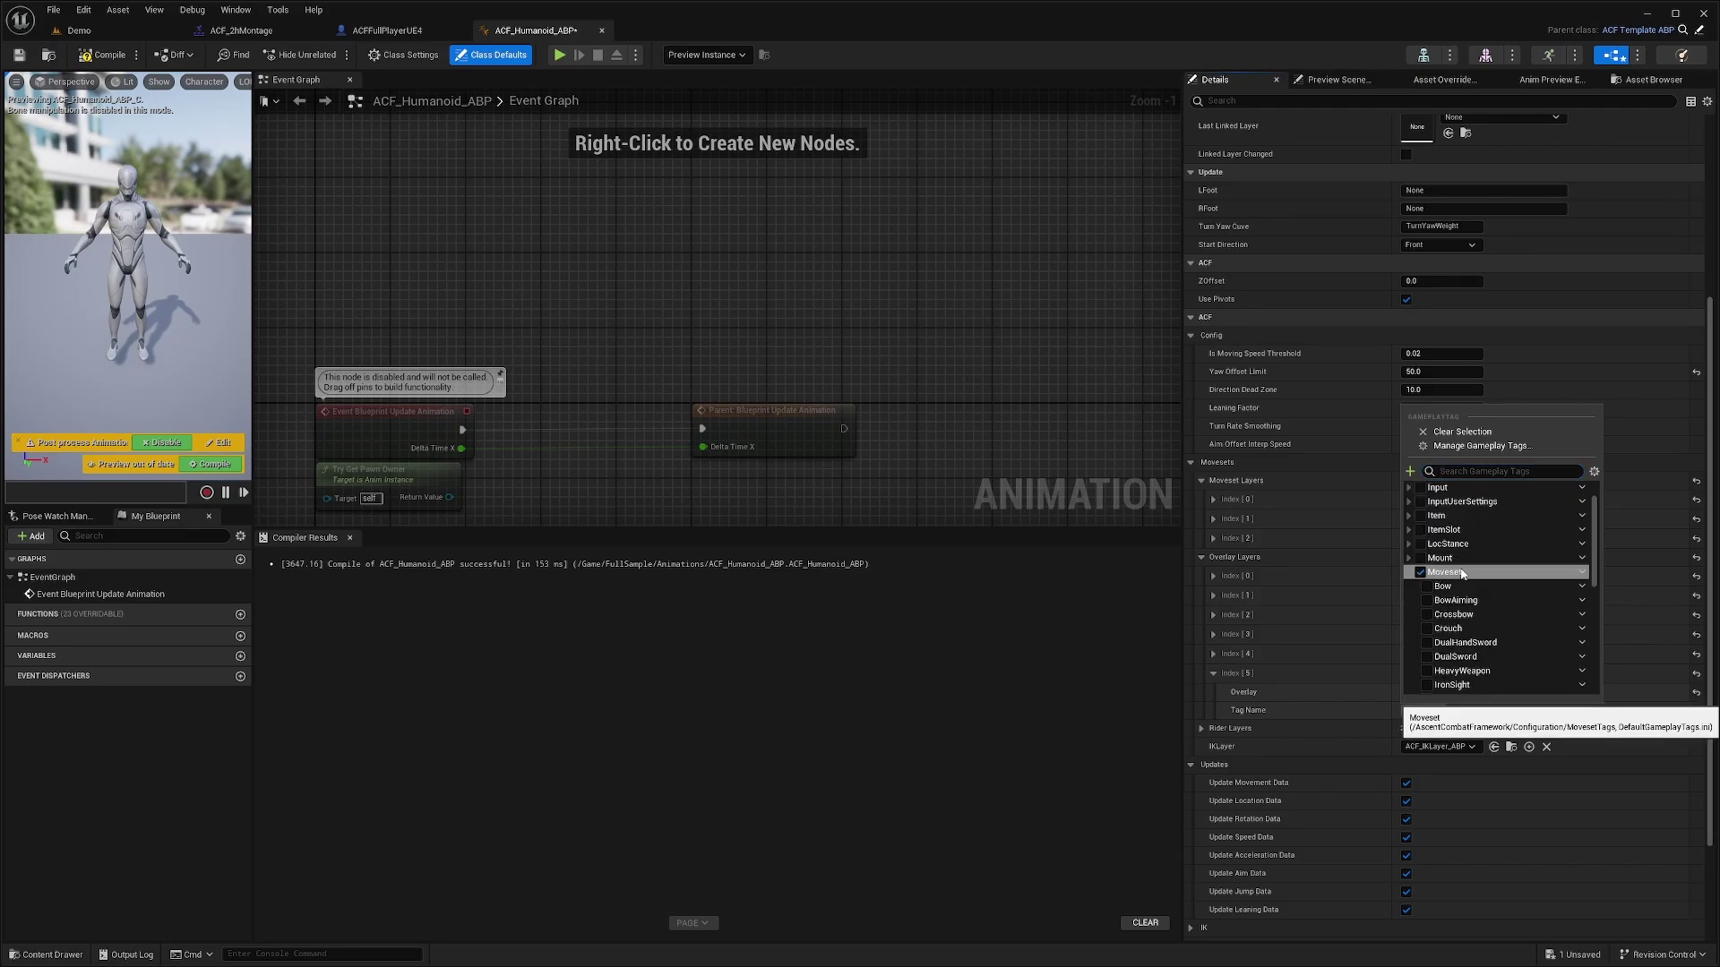
left_click(1582, 572)
left_click(1625, 593)
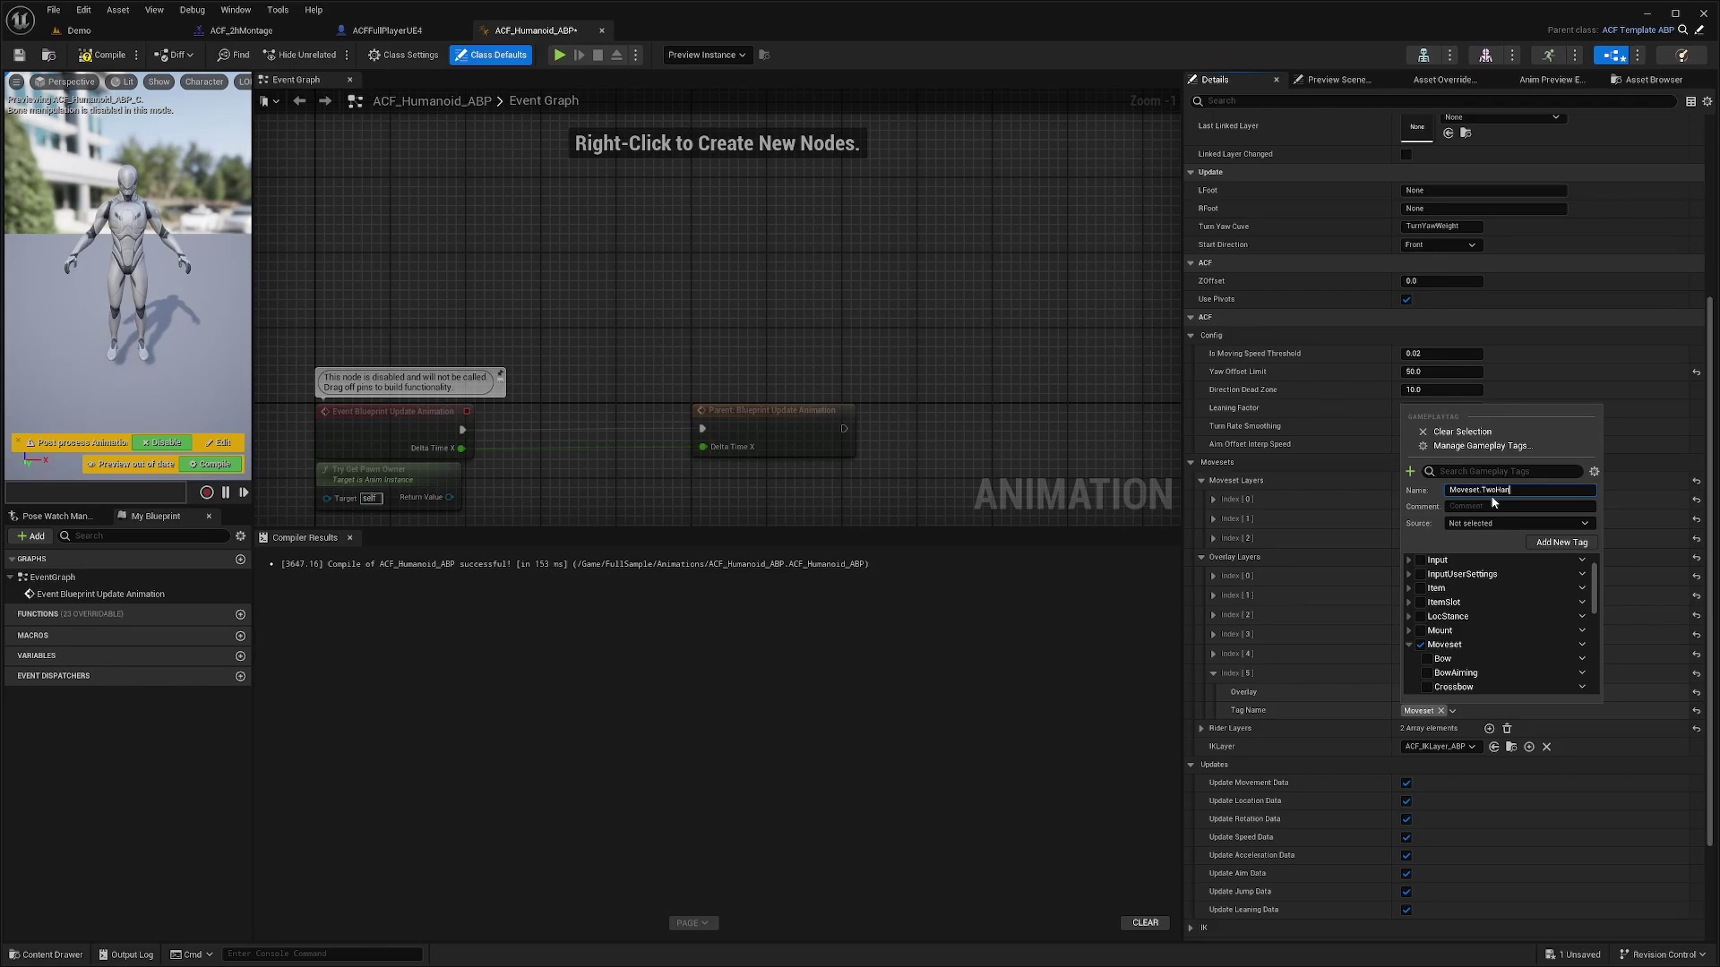
left_click(1462, 524)
left_click(1491, 538)
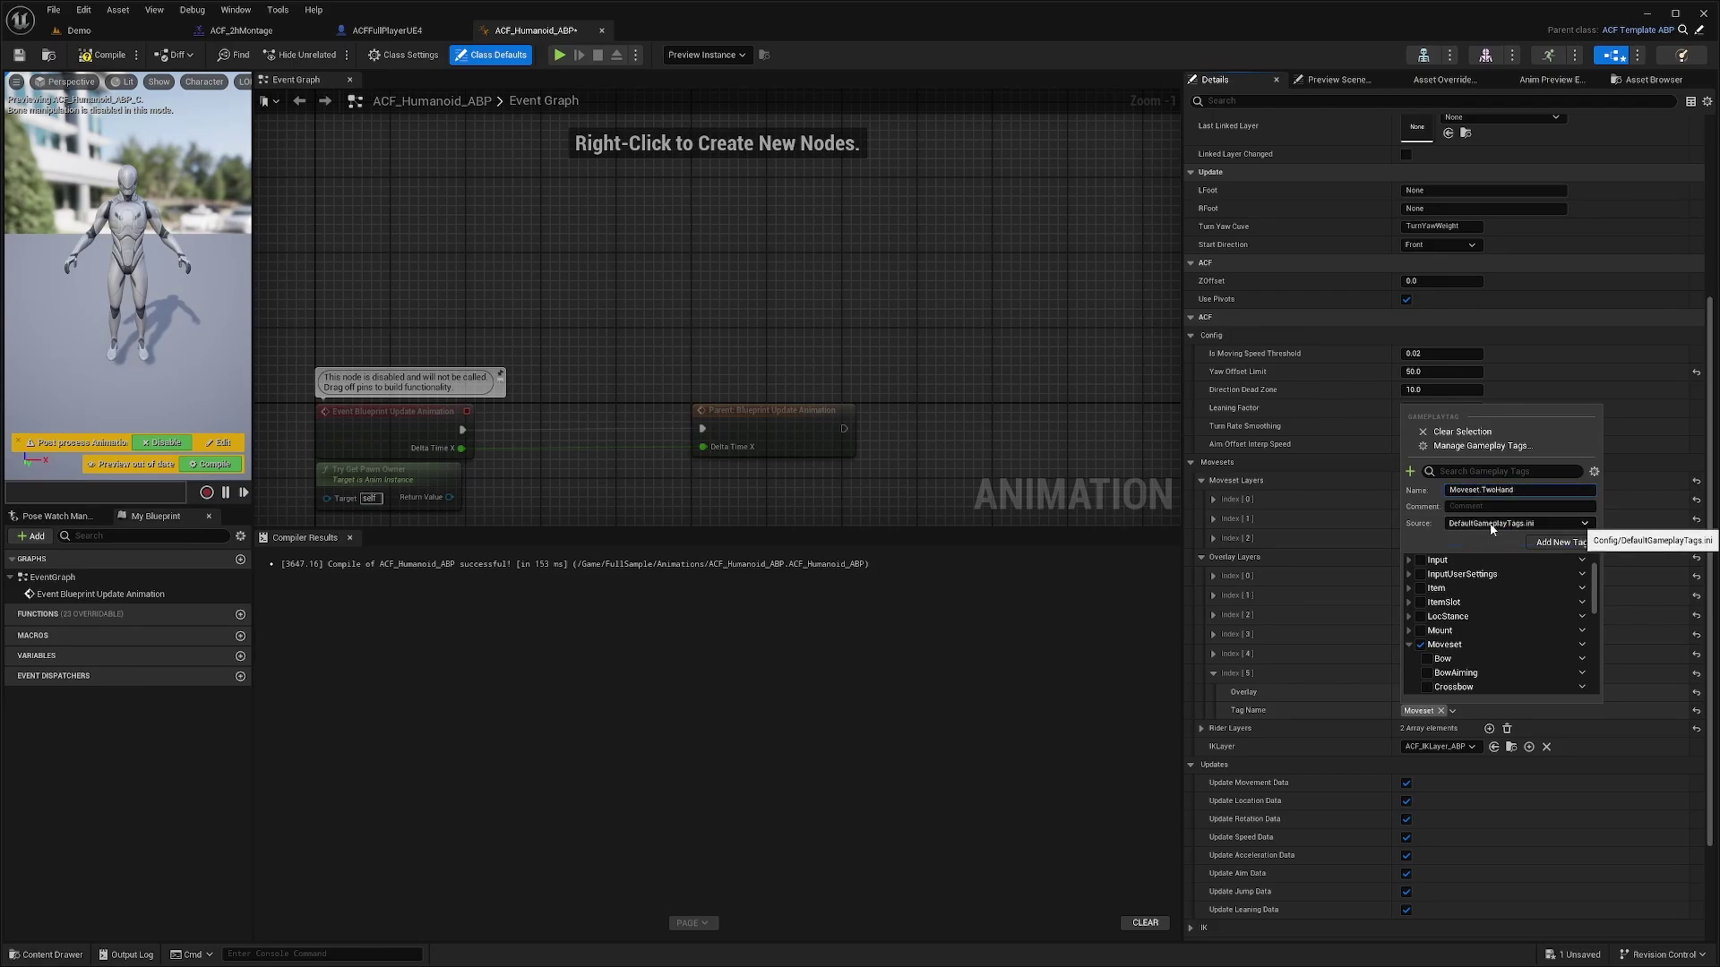
left_click(1559, 542)
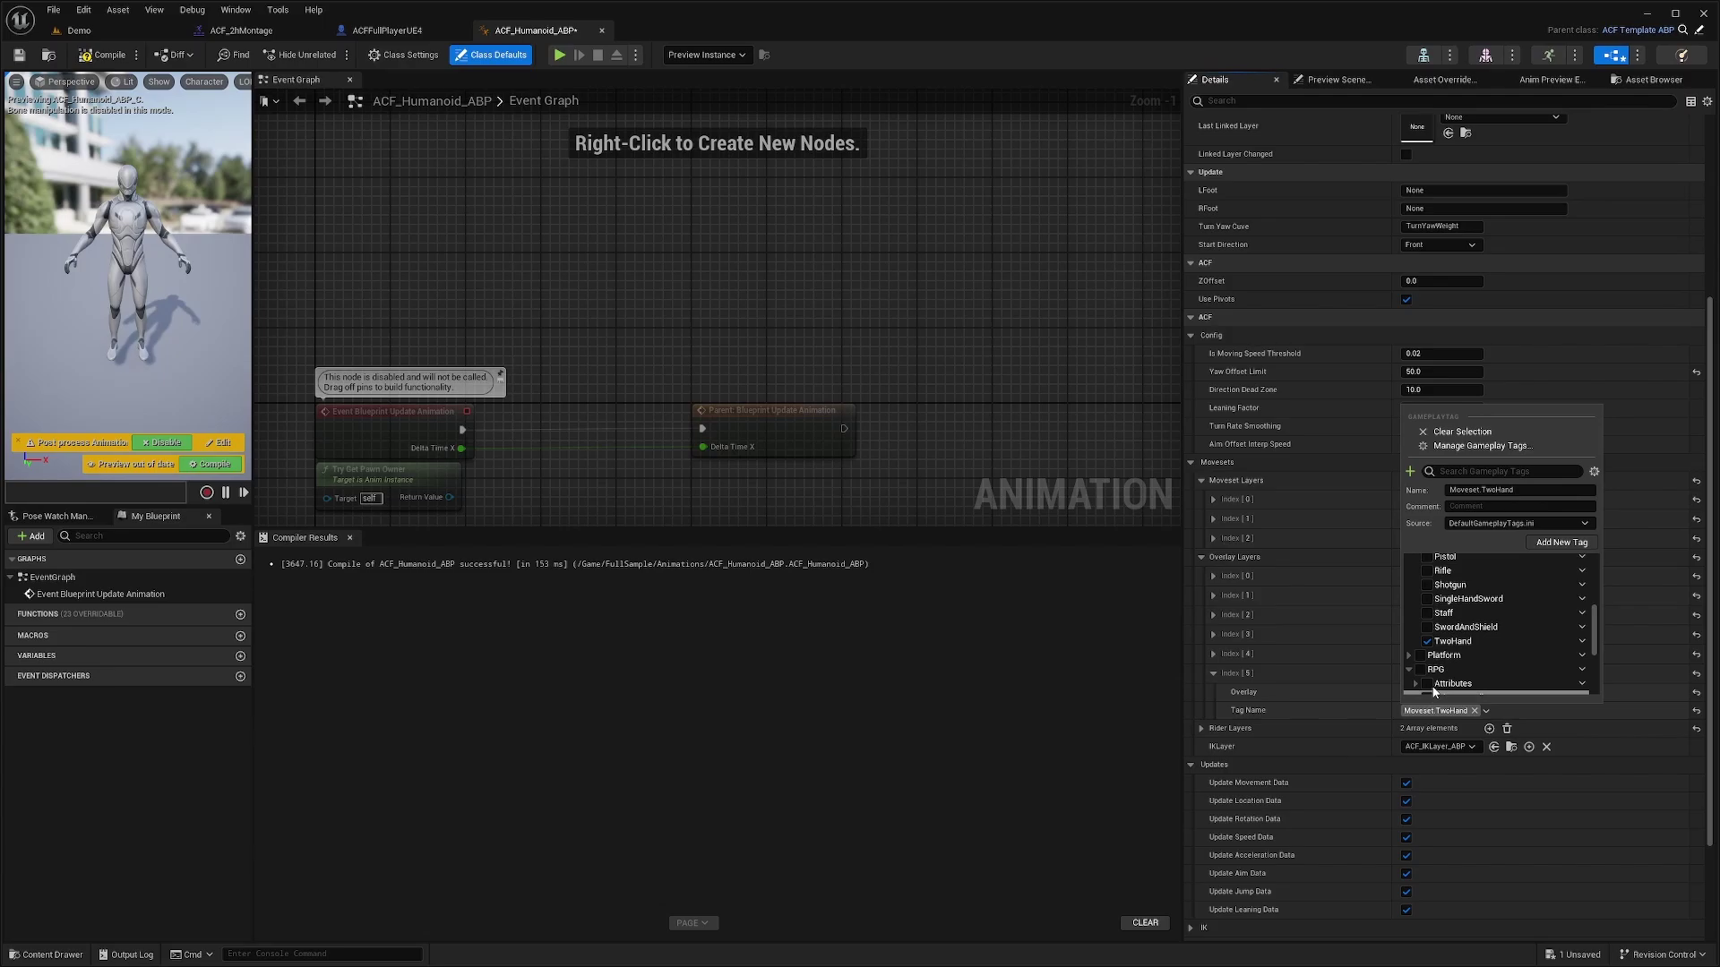
left_click(1266, 716)
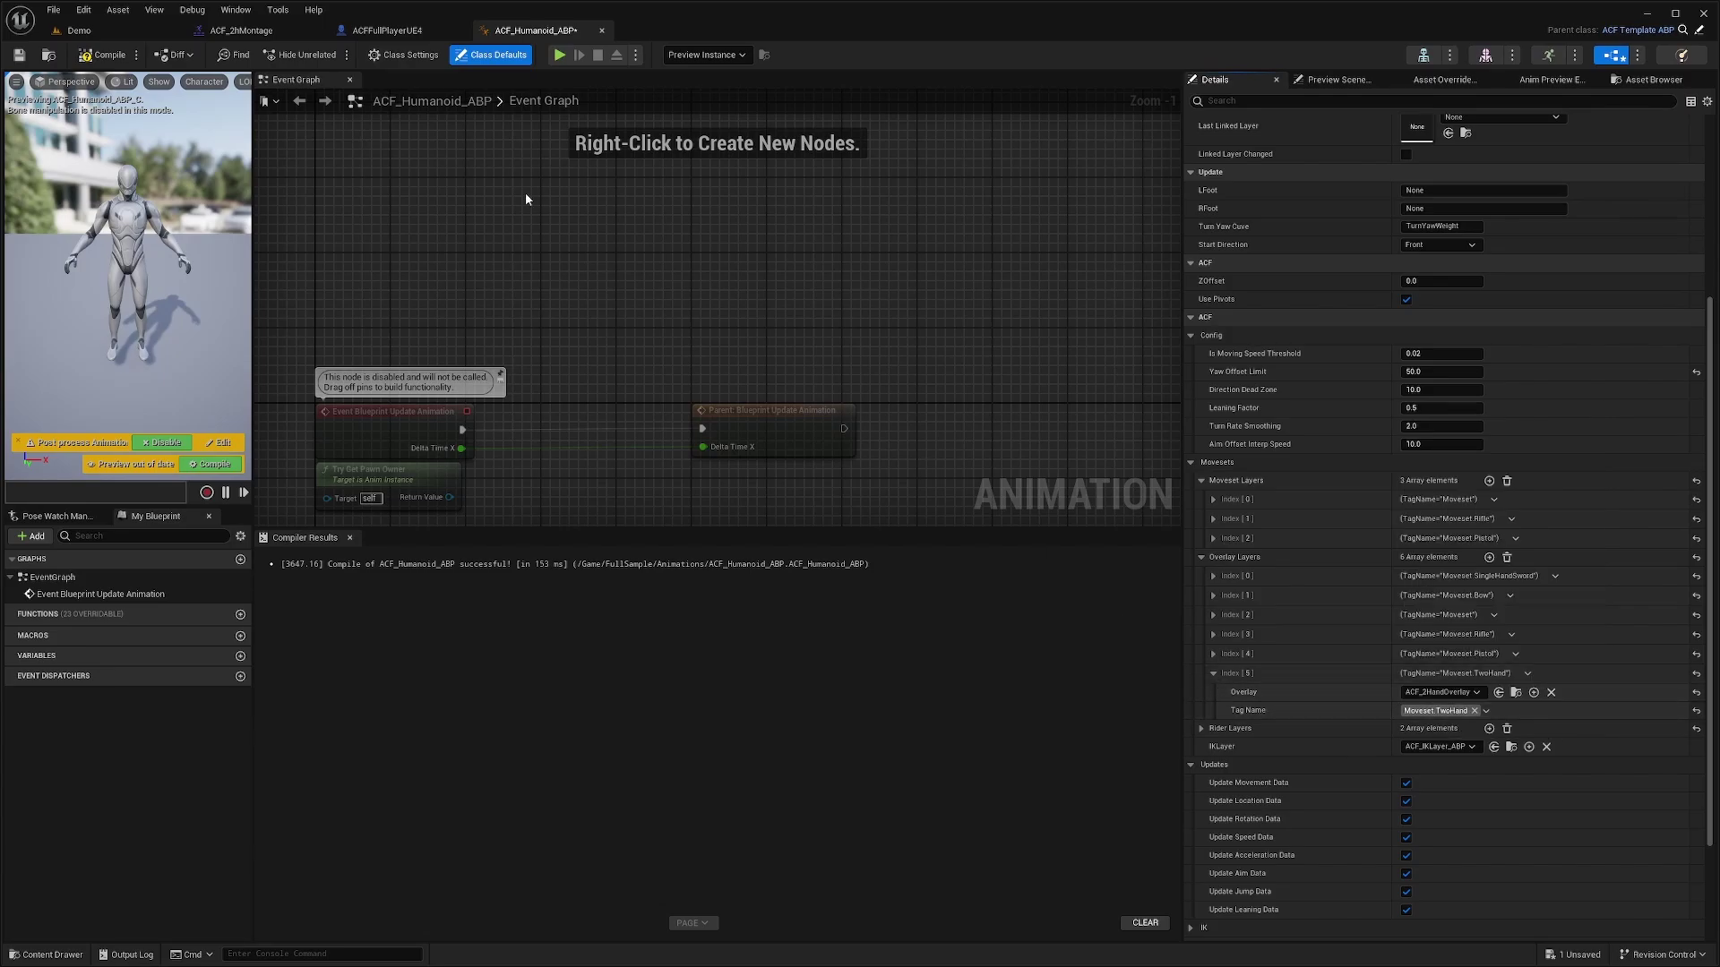
left_click(102, 57)
left_click(387, 30)
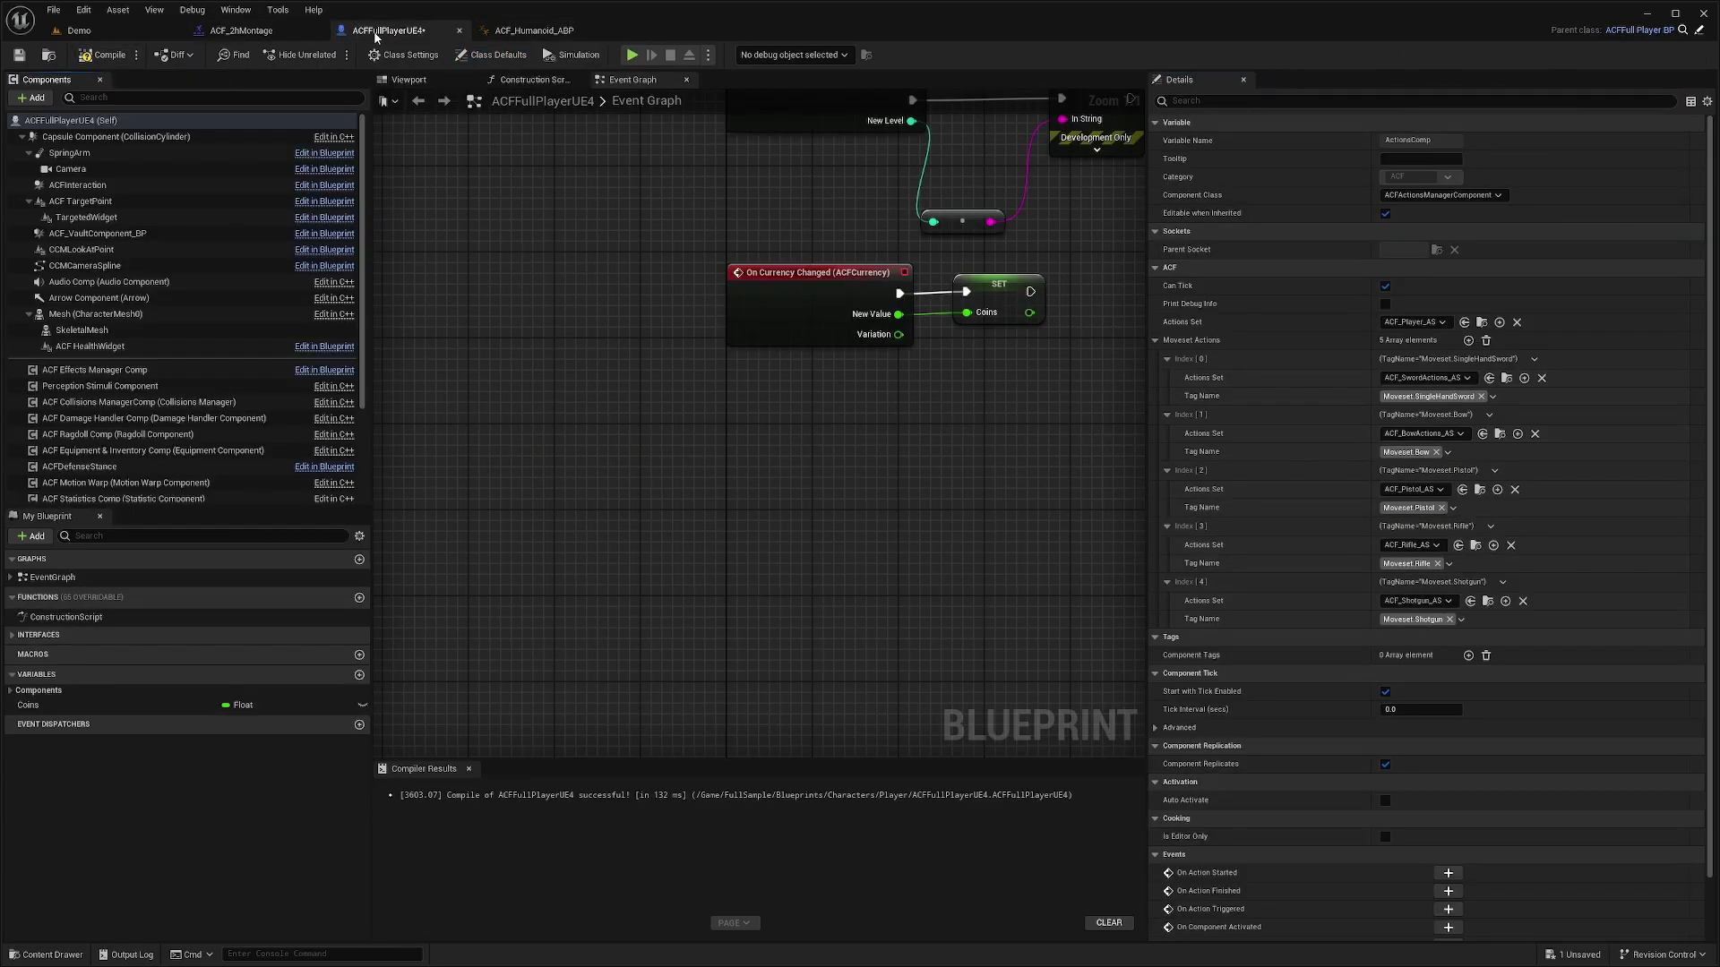
Step: Add an ACF Actions Comp moveset action with ACF_Greatsword_AS and the Moveset.TwoHand tag
left_click(65, 122)
scroll(116, 359, "down", 5)
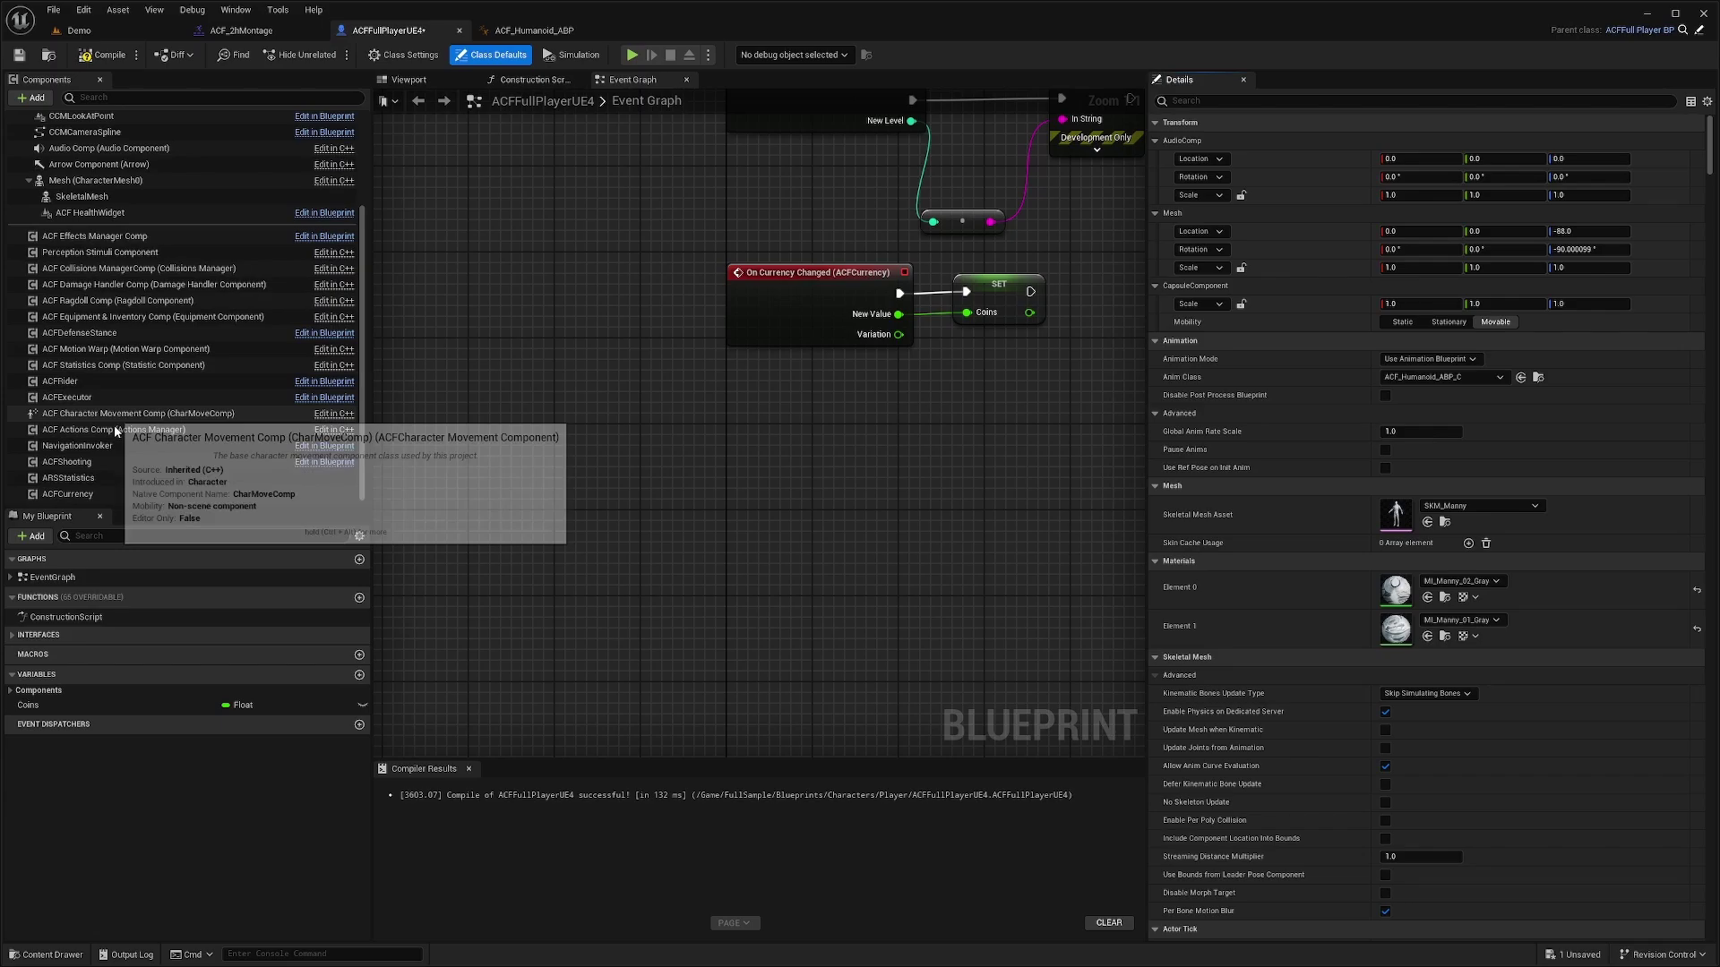
left_click(117, 434)
left_click(116, 433)
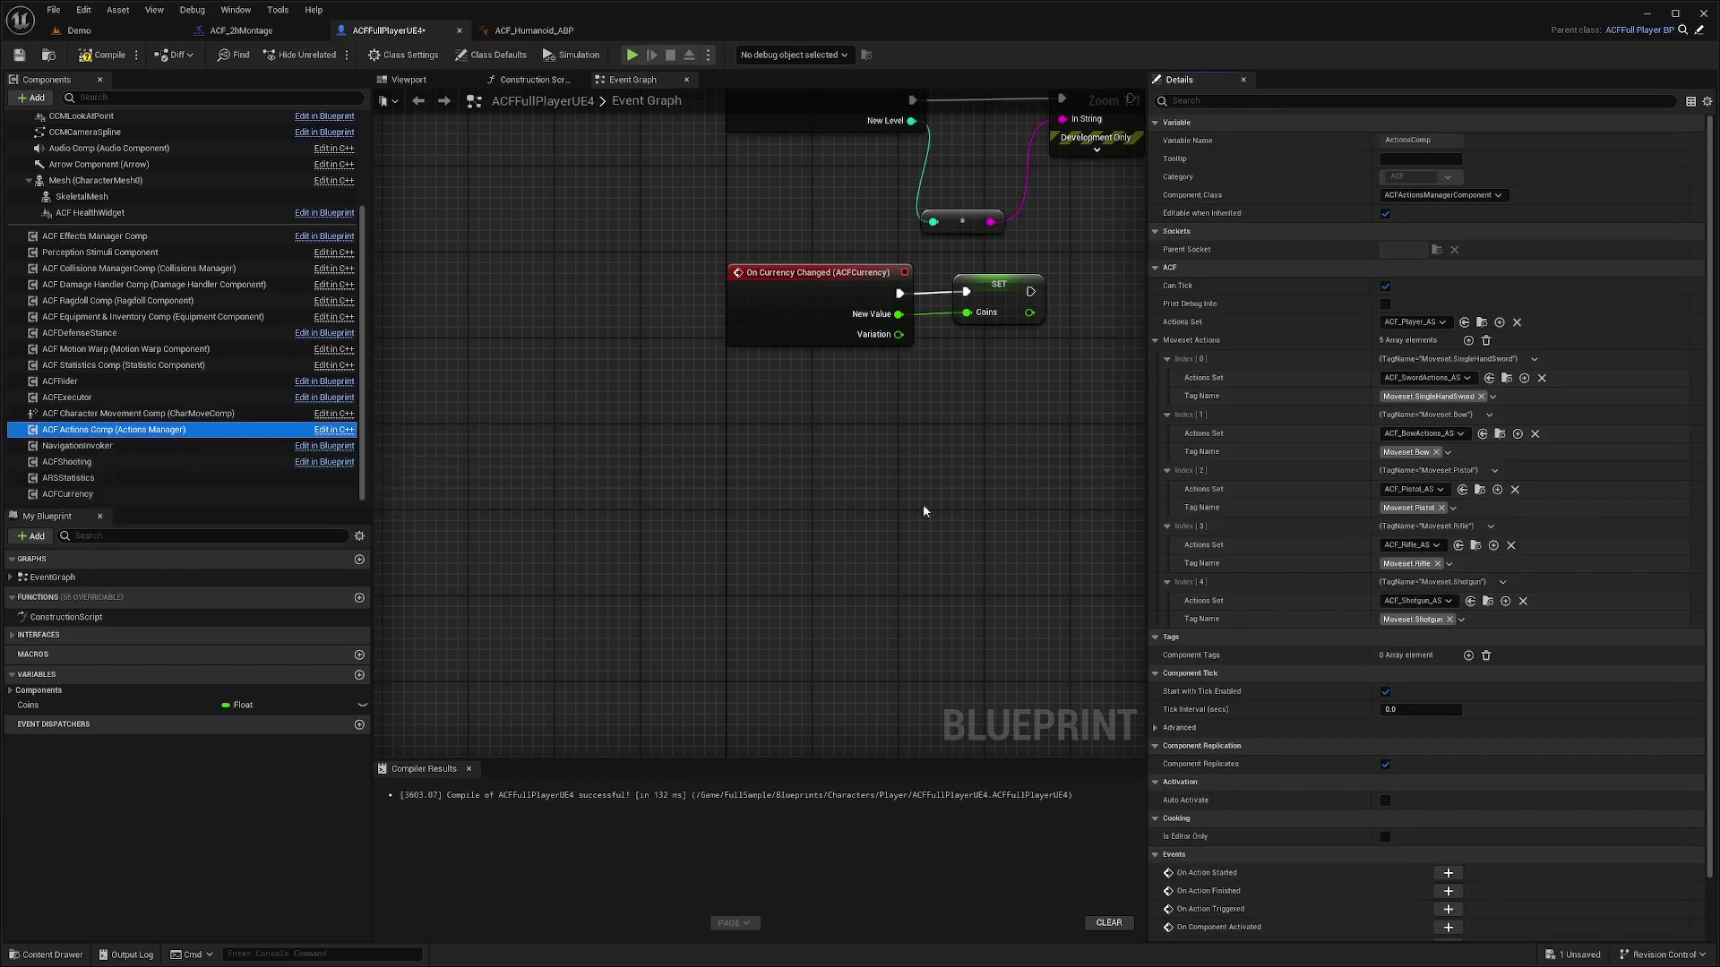
left_click(1468, 341)
left_click(1169, 640)
left_click(1411, 656)
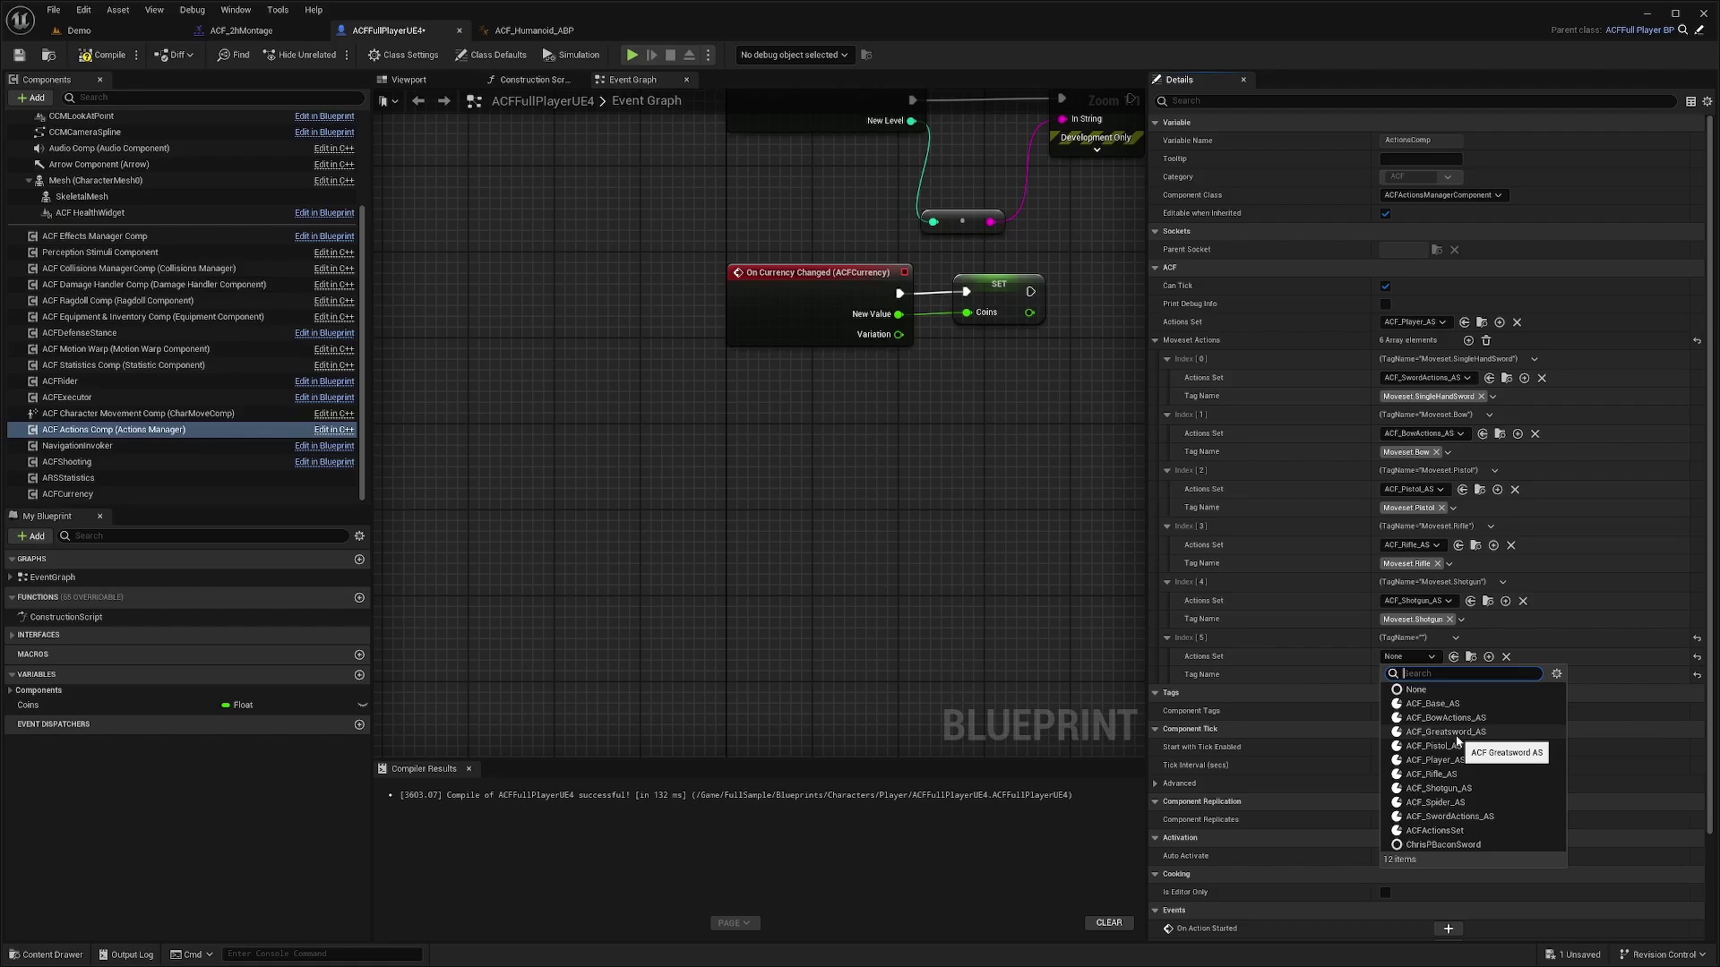
left_click(1458, 733)
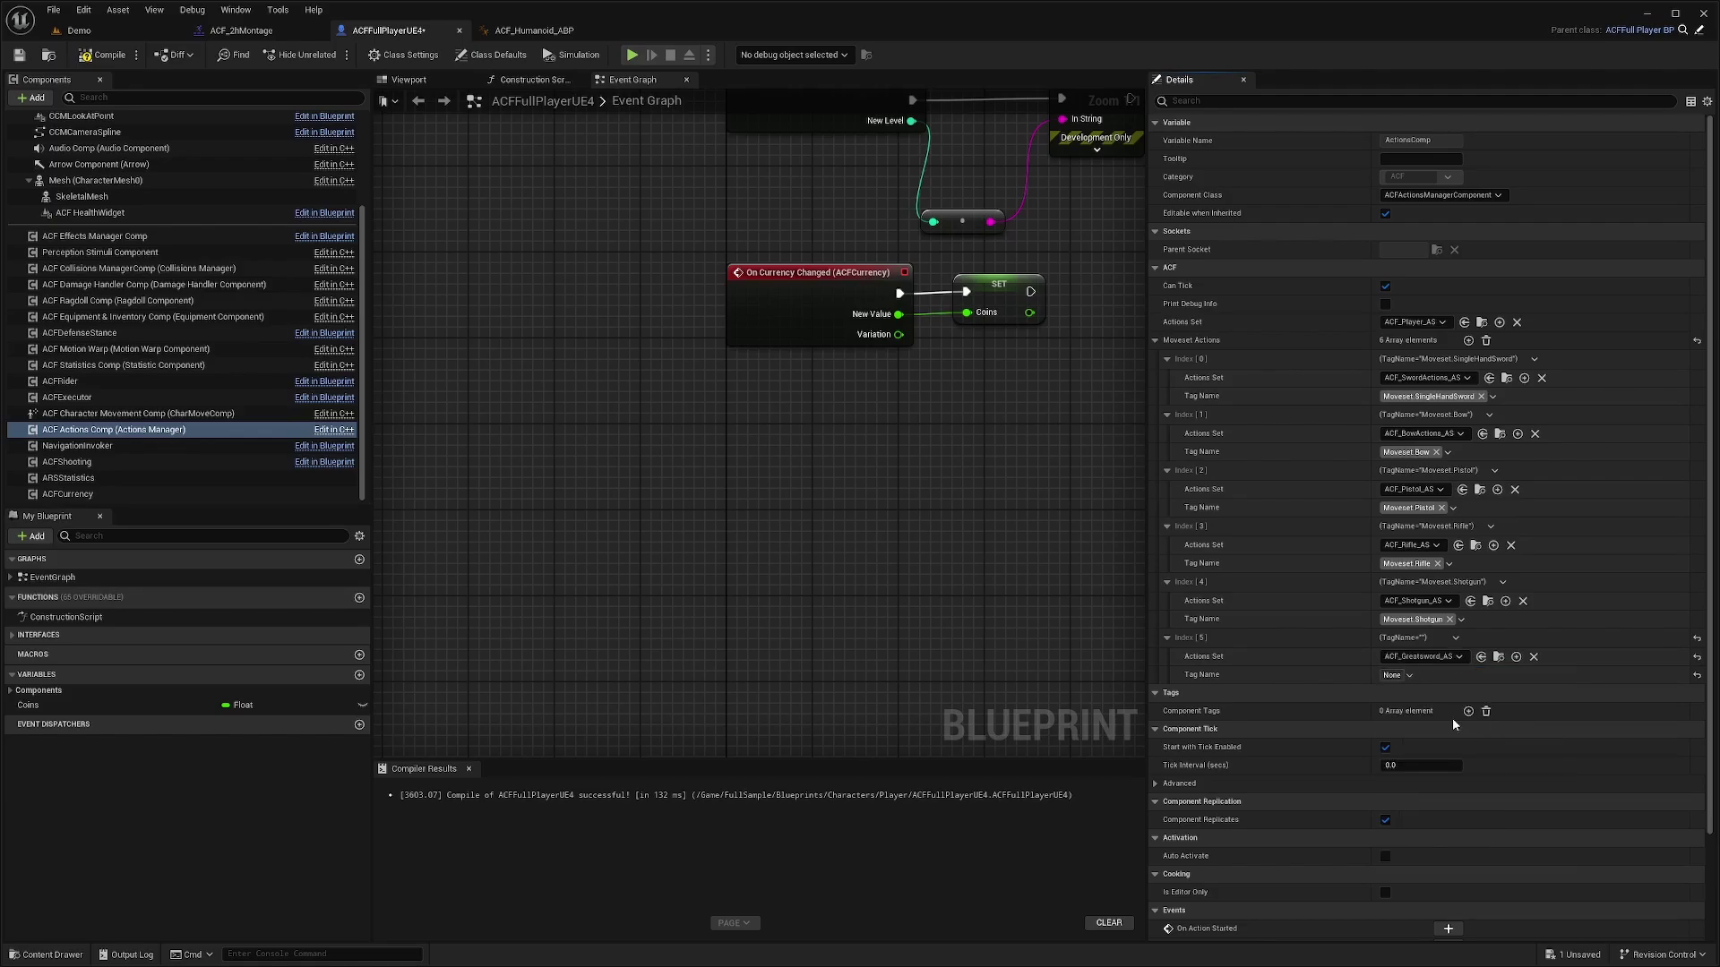
left_click(1395, 676)
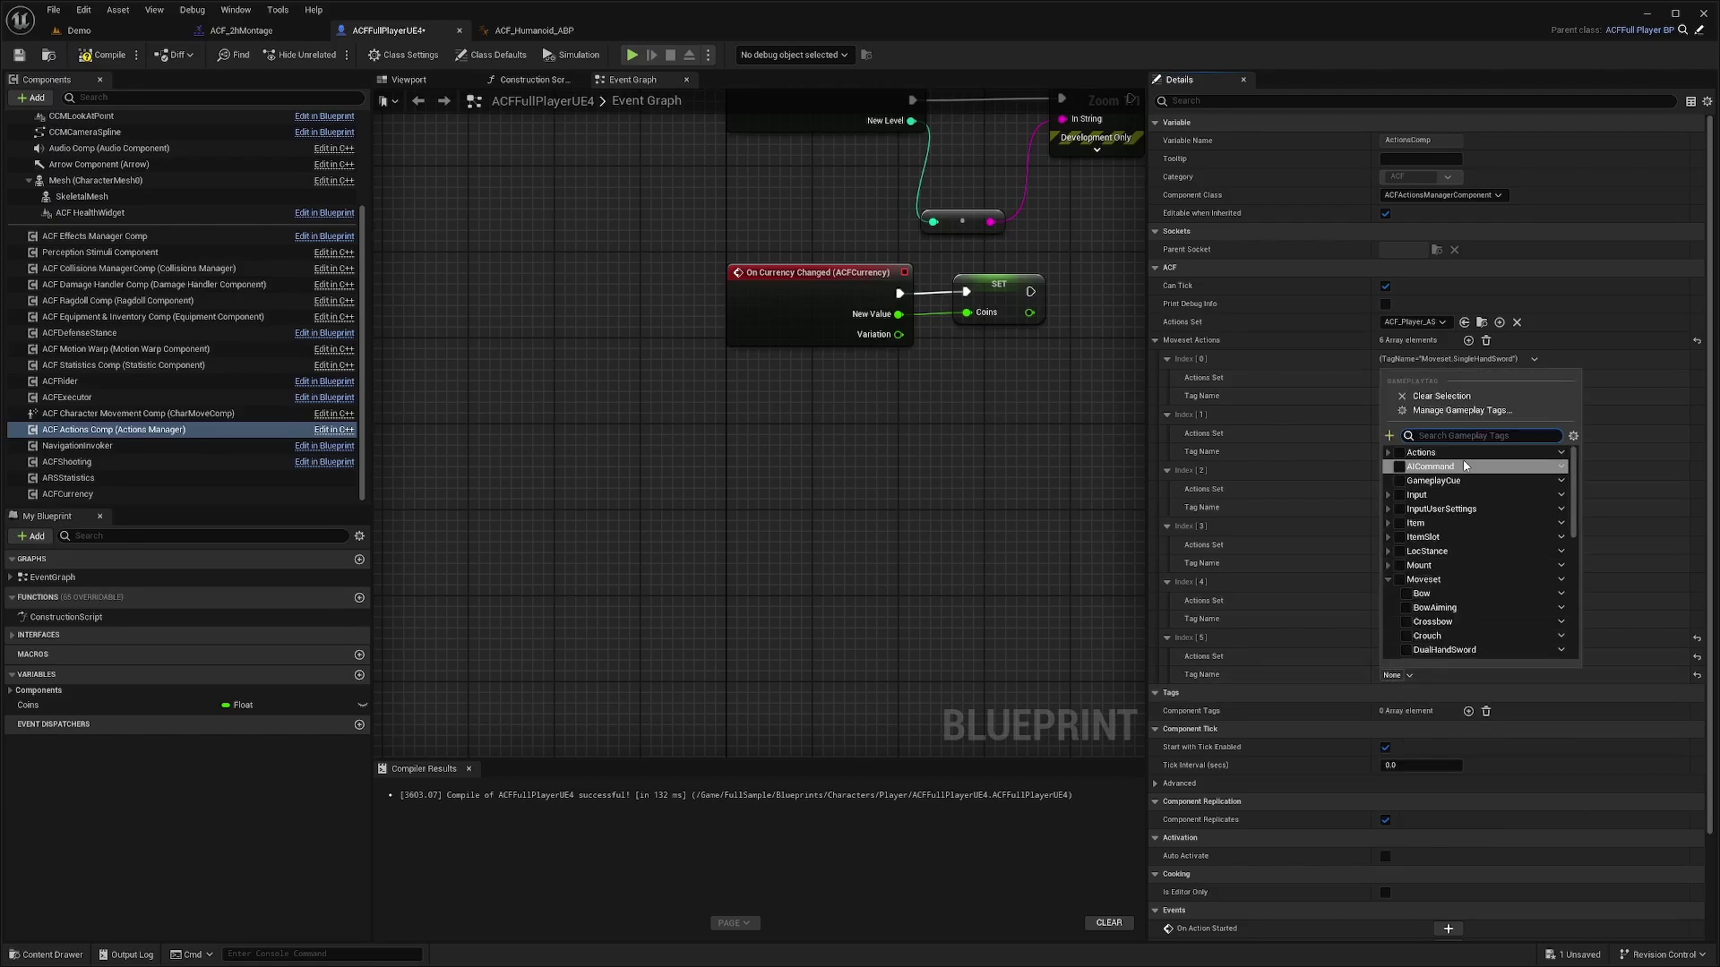
type("twohand")
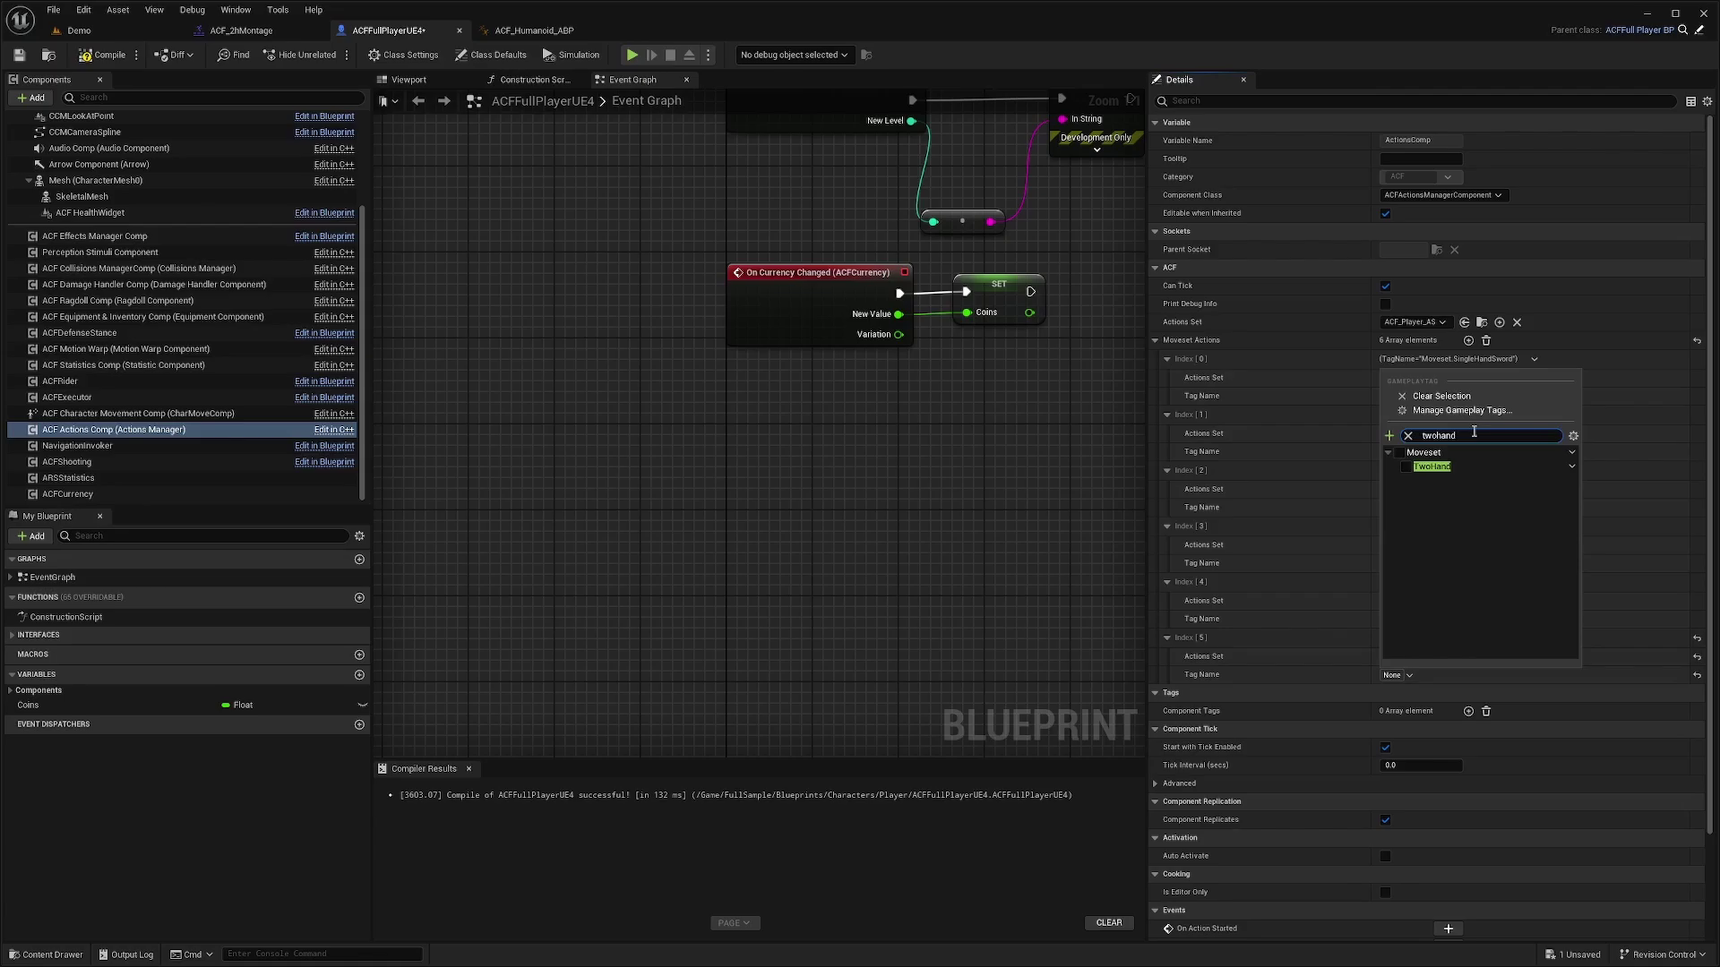
left_click(1420, 467)
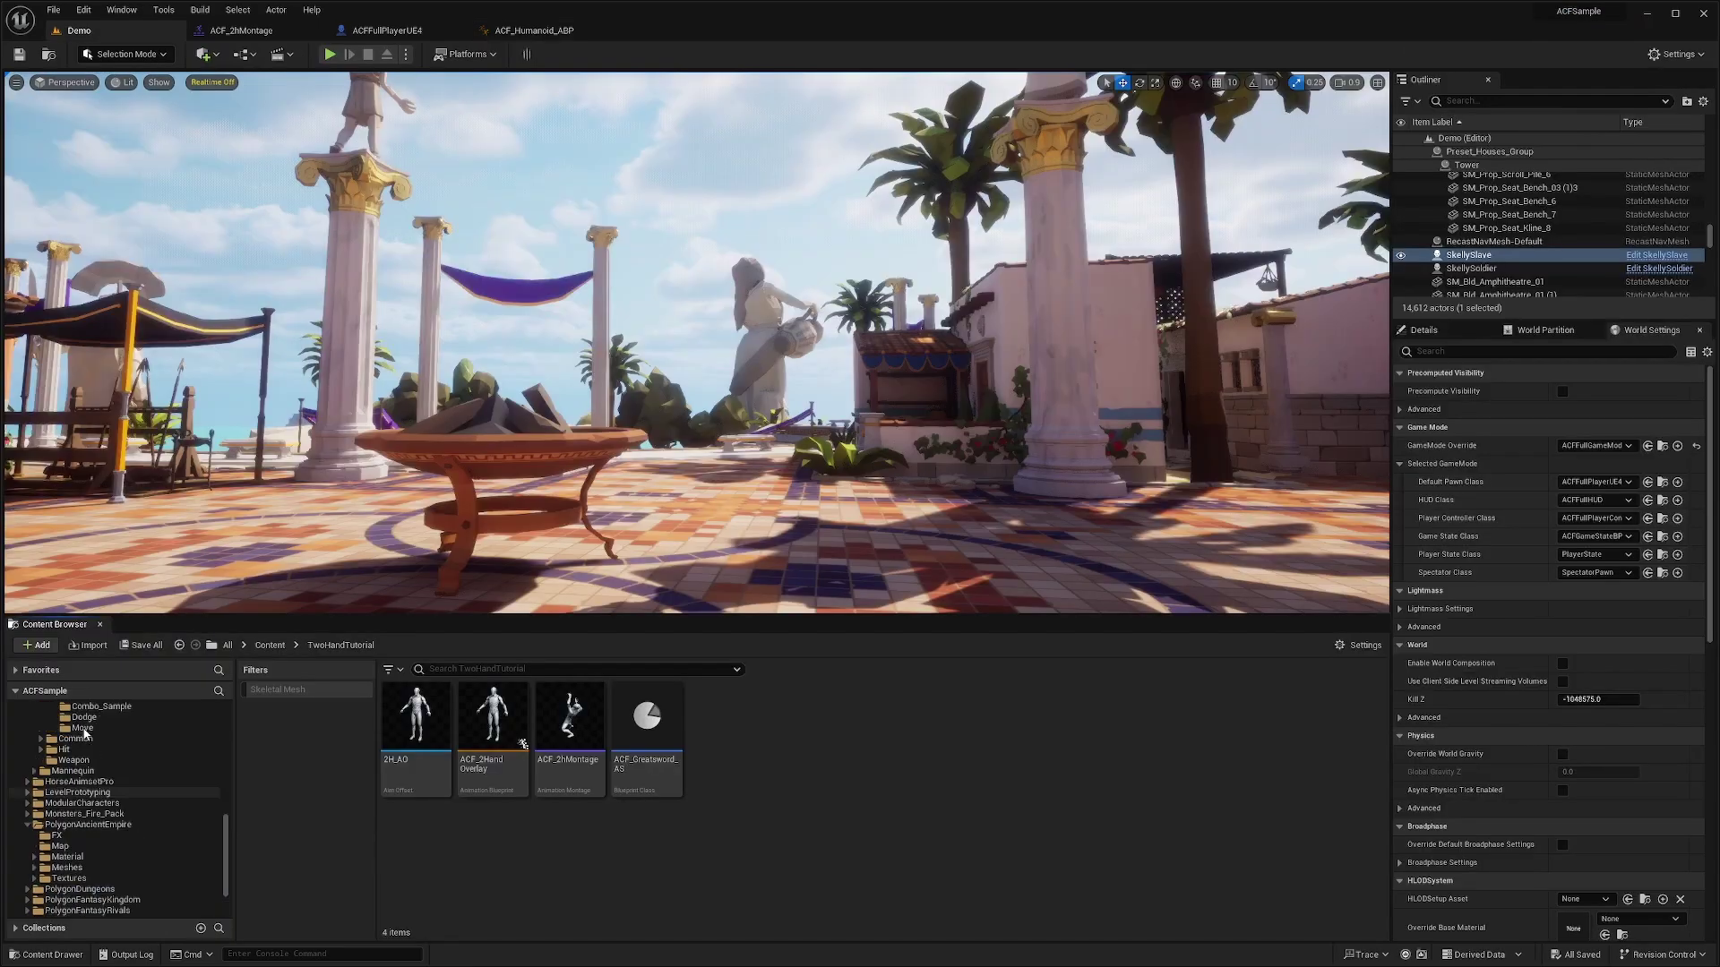
Step: Search the project assets for 'sword' to locate the sword blueprint
scroll(86, 736, "up", 10)
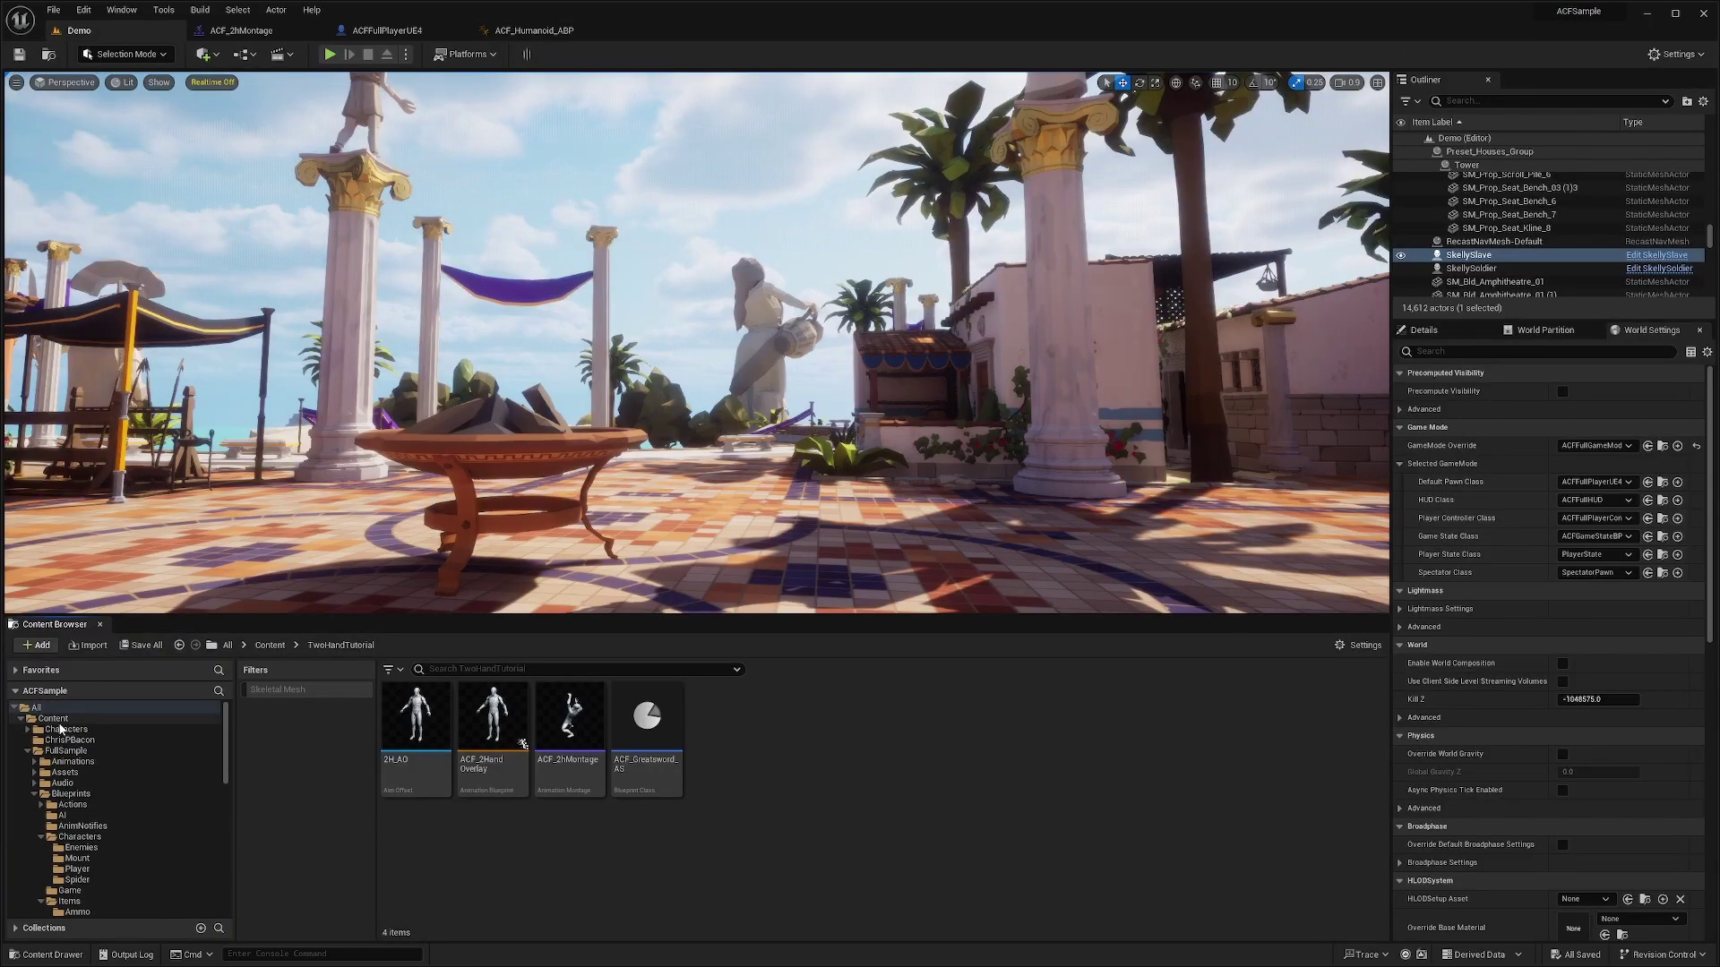
left_click(41, 710)
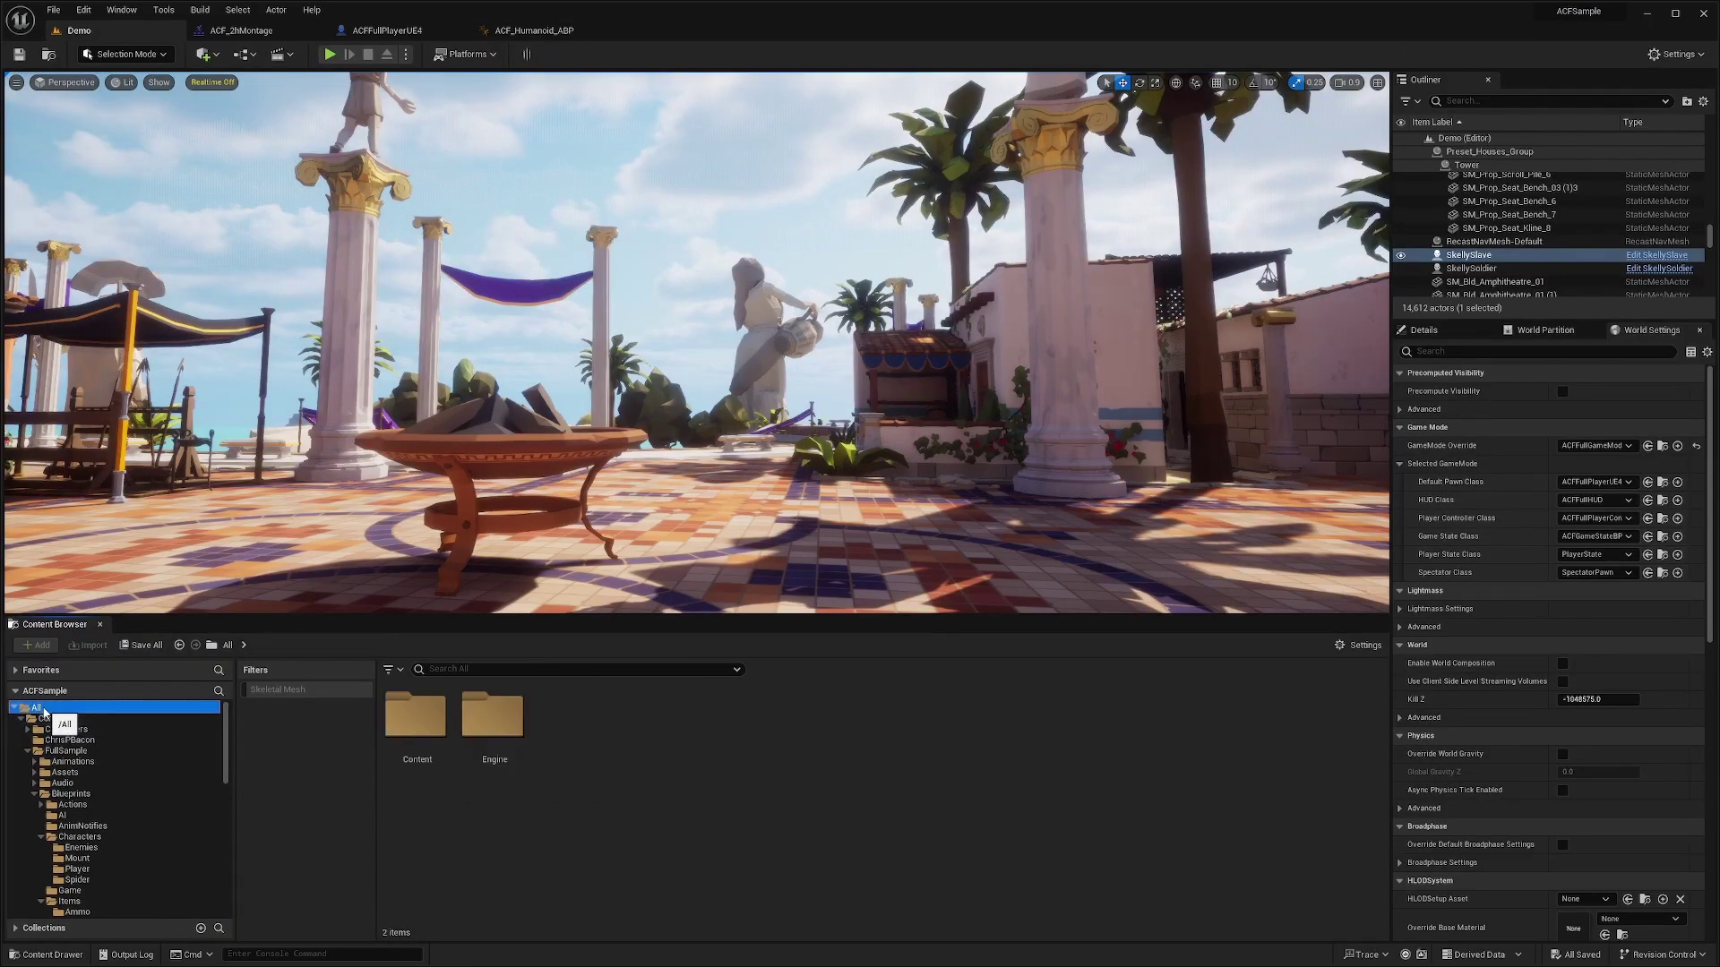
left_click(456, 668)
type("ACF")
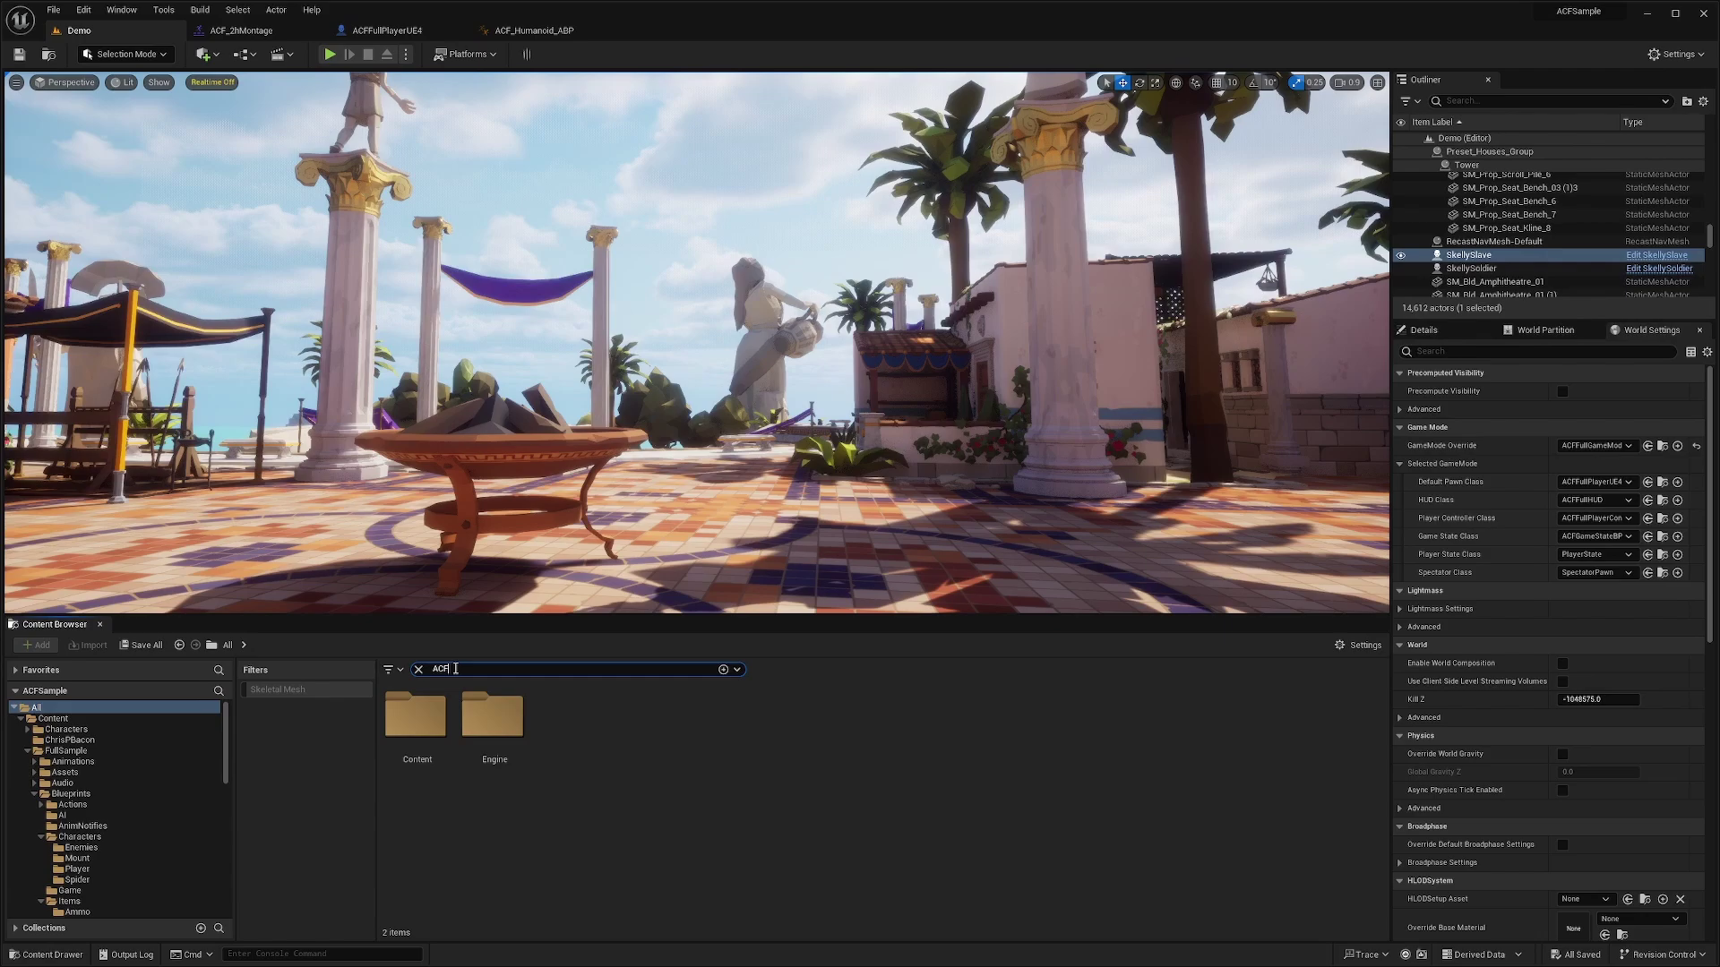
key("ctrl+a")
type("sword")
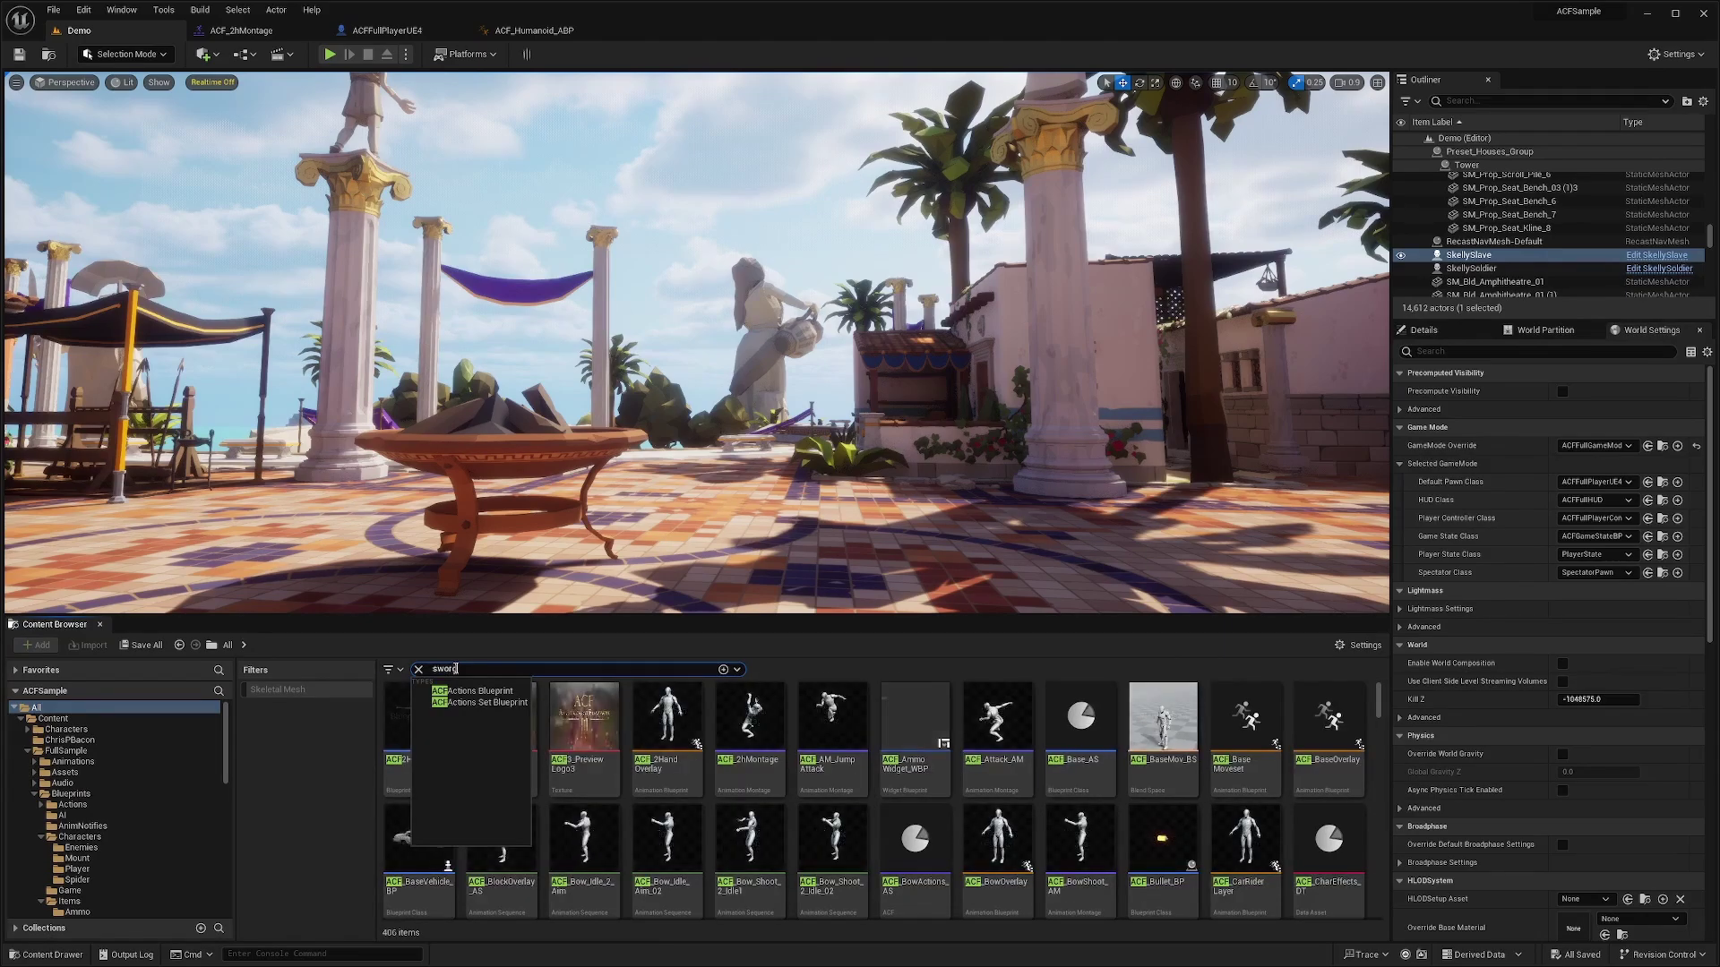
left_click(1071, 719)
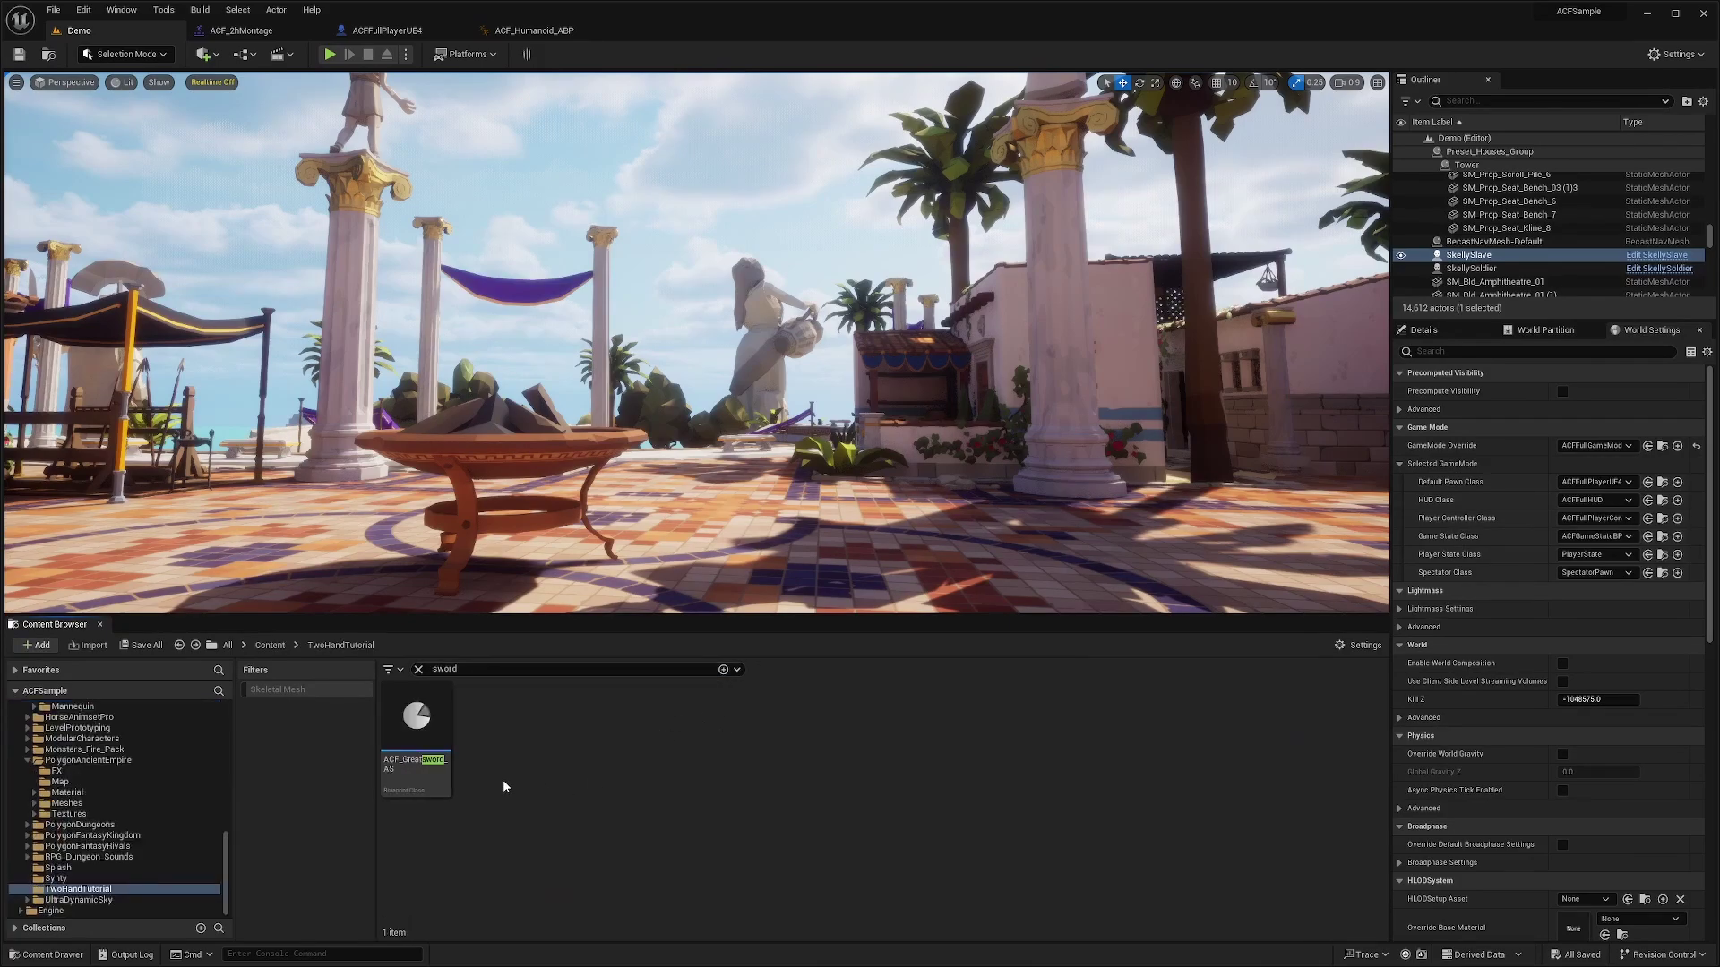
Step: Paste a copy of ACFSwordBP into TwoHandTutorial and open it
left_click(418, 670)
left_click(770, 766)
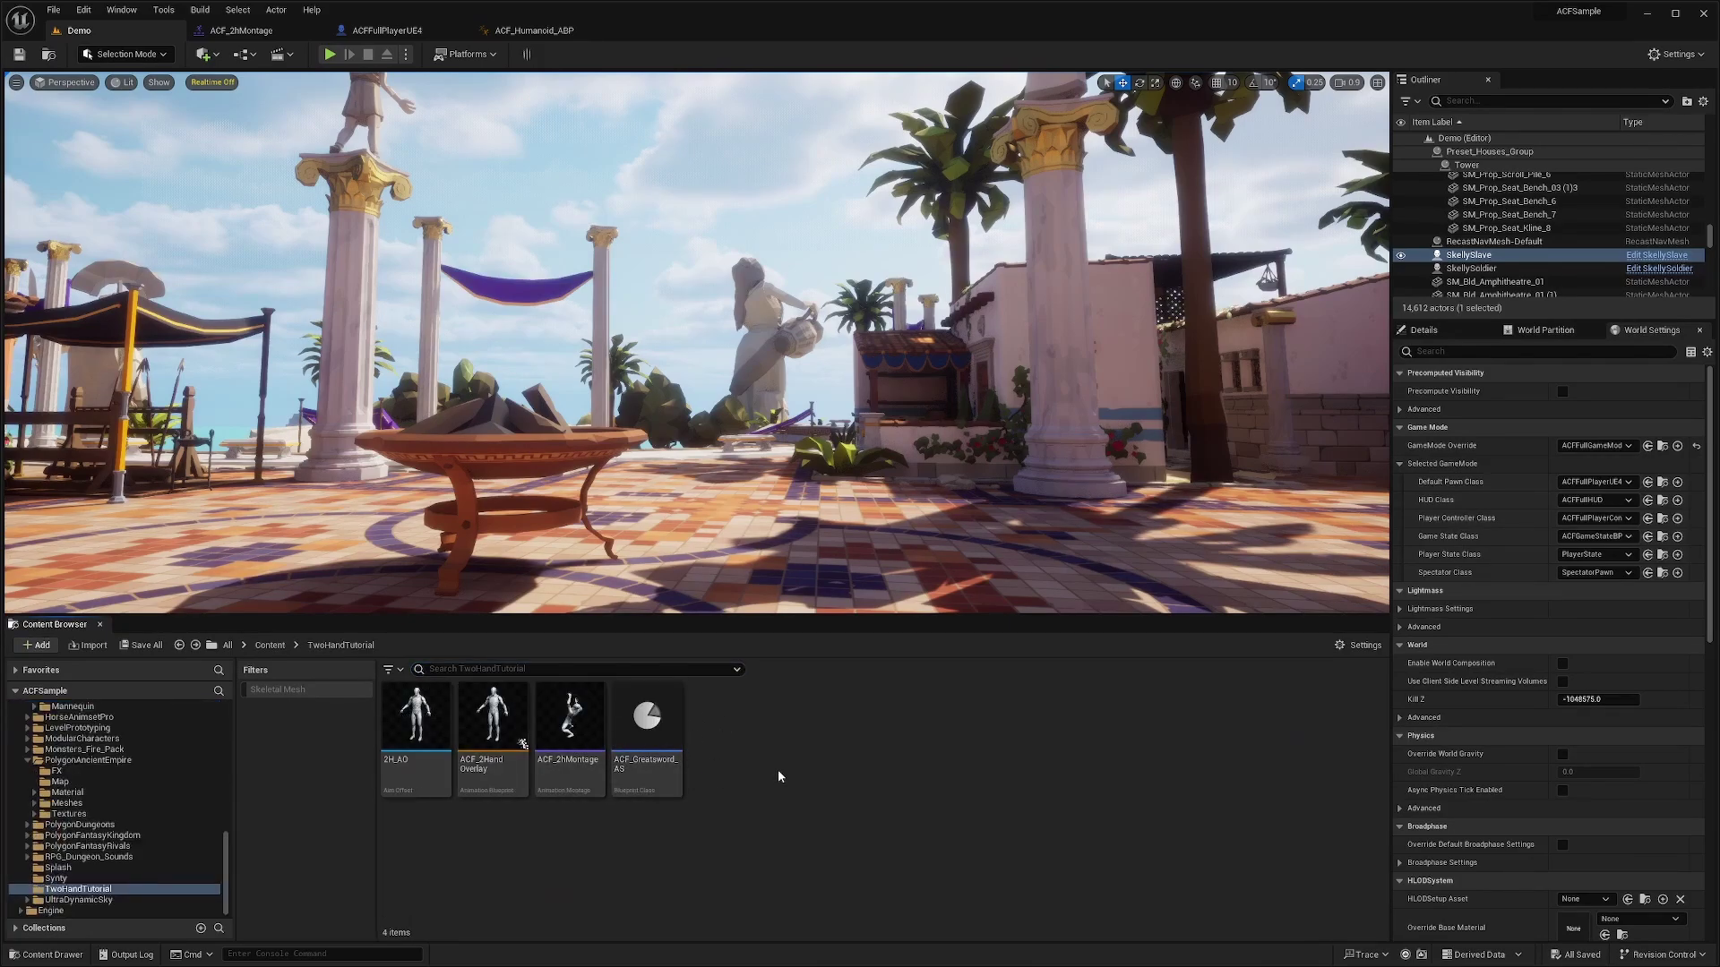
key("ctrl+v")
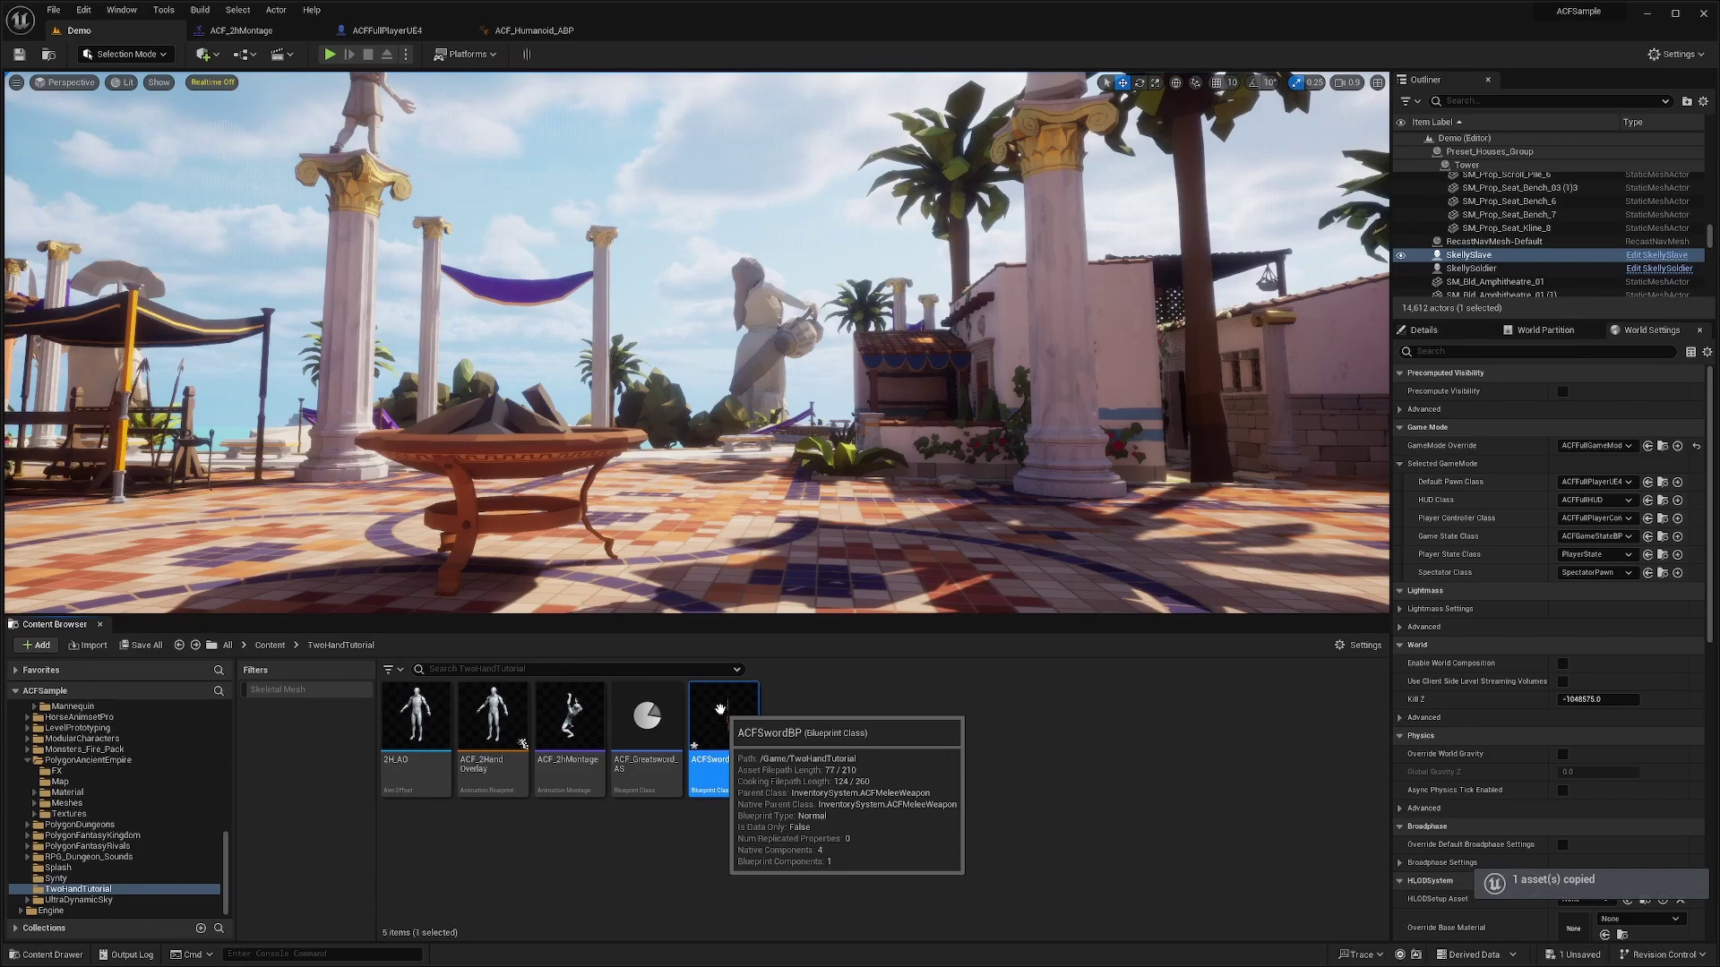
double_click(719, 710)
Step: Set the weapon mesh to GreatSword_00_SkelMesh and both moveset tags to TwoHand
left_click(1479, 305)
type("swor")
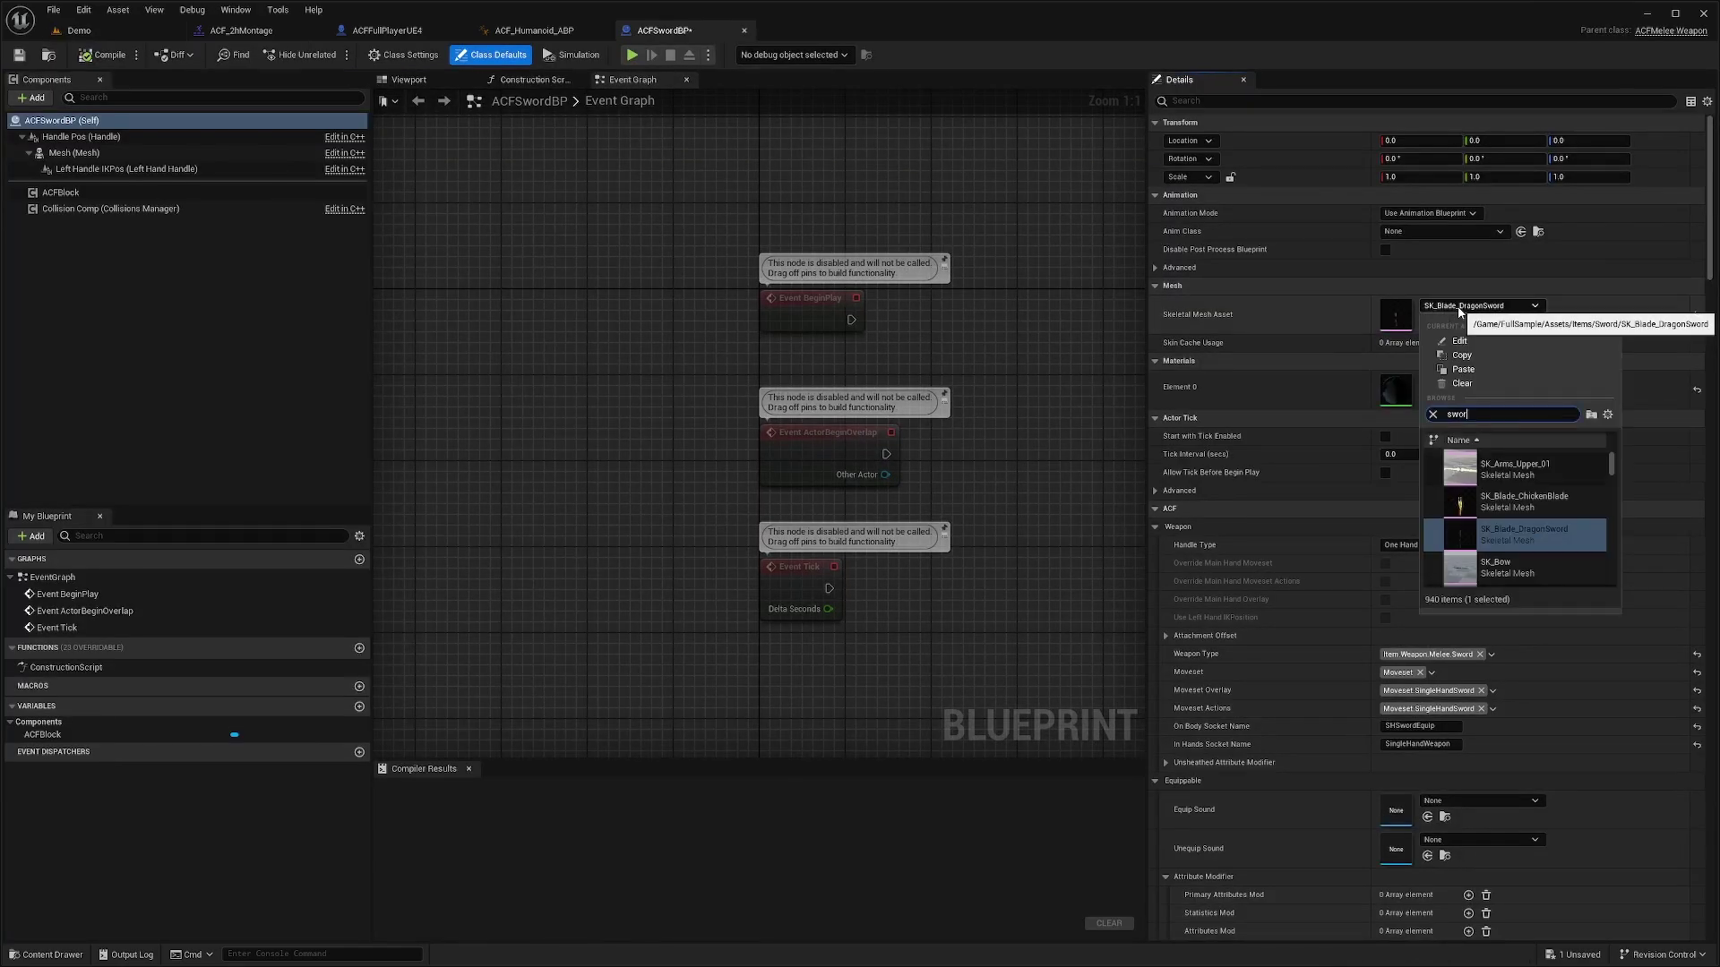
type("d")
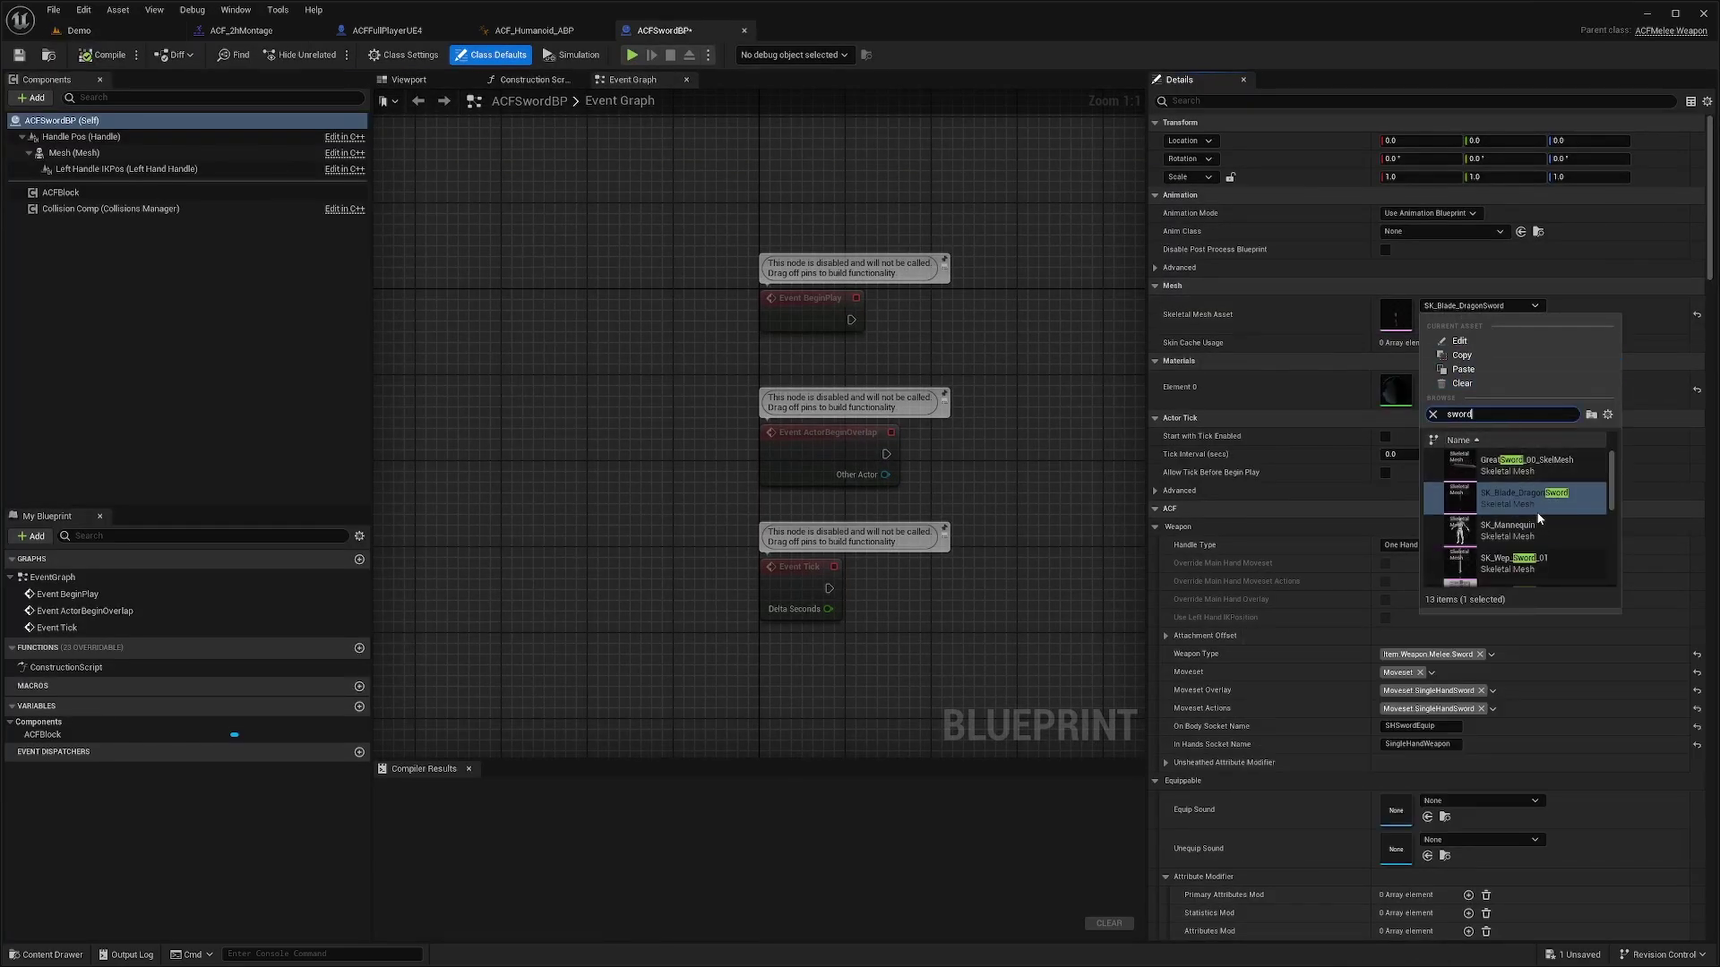
left_click(1526, 463)
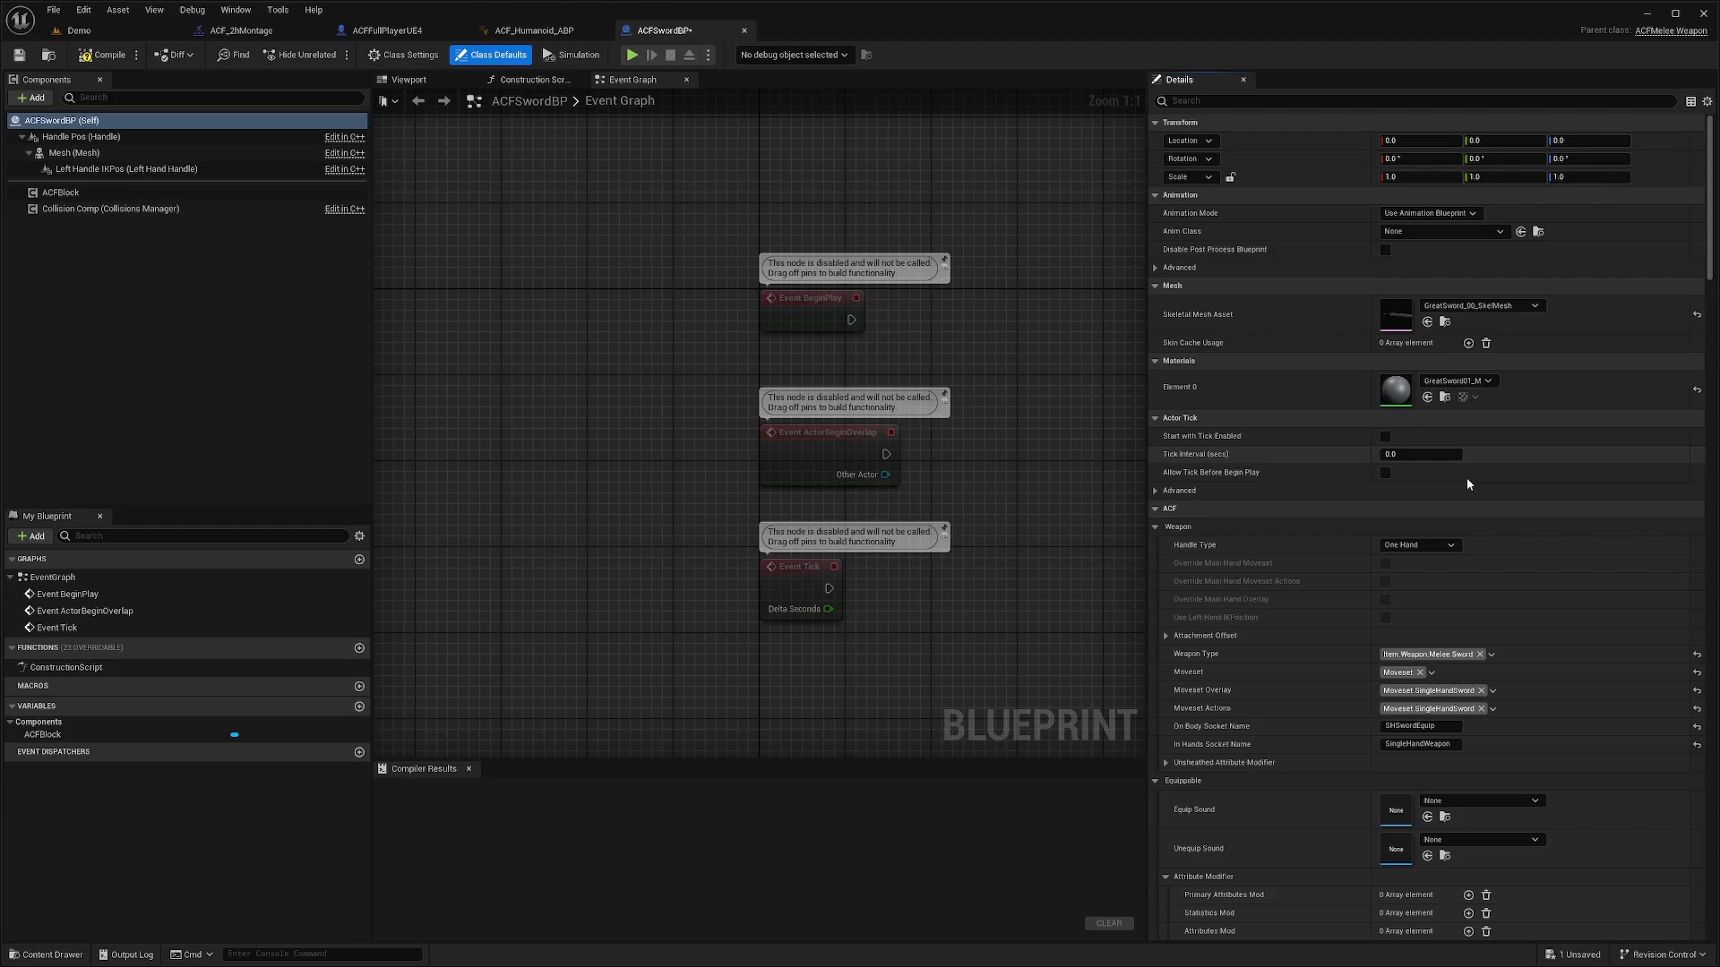
scroll(1460, 537, "down", 2)
left_click(1428, 644)
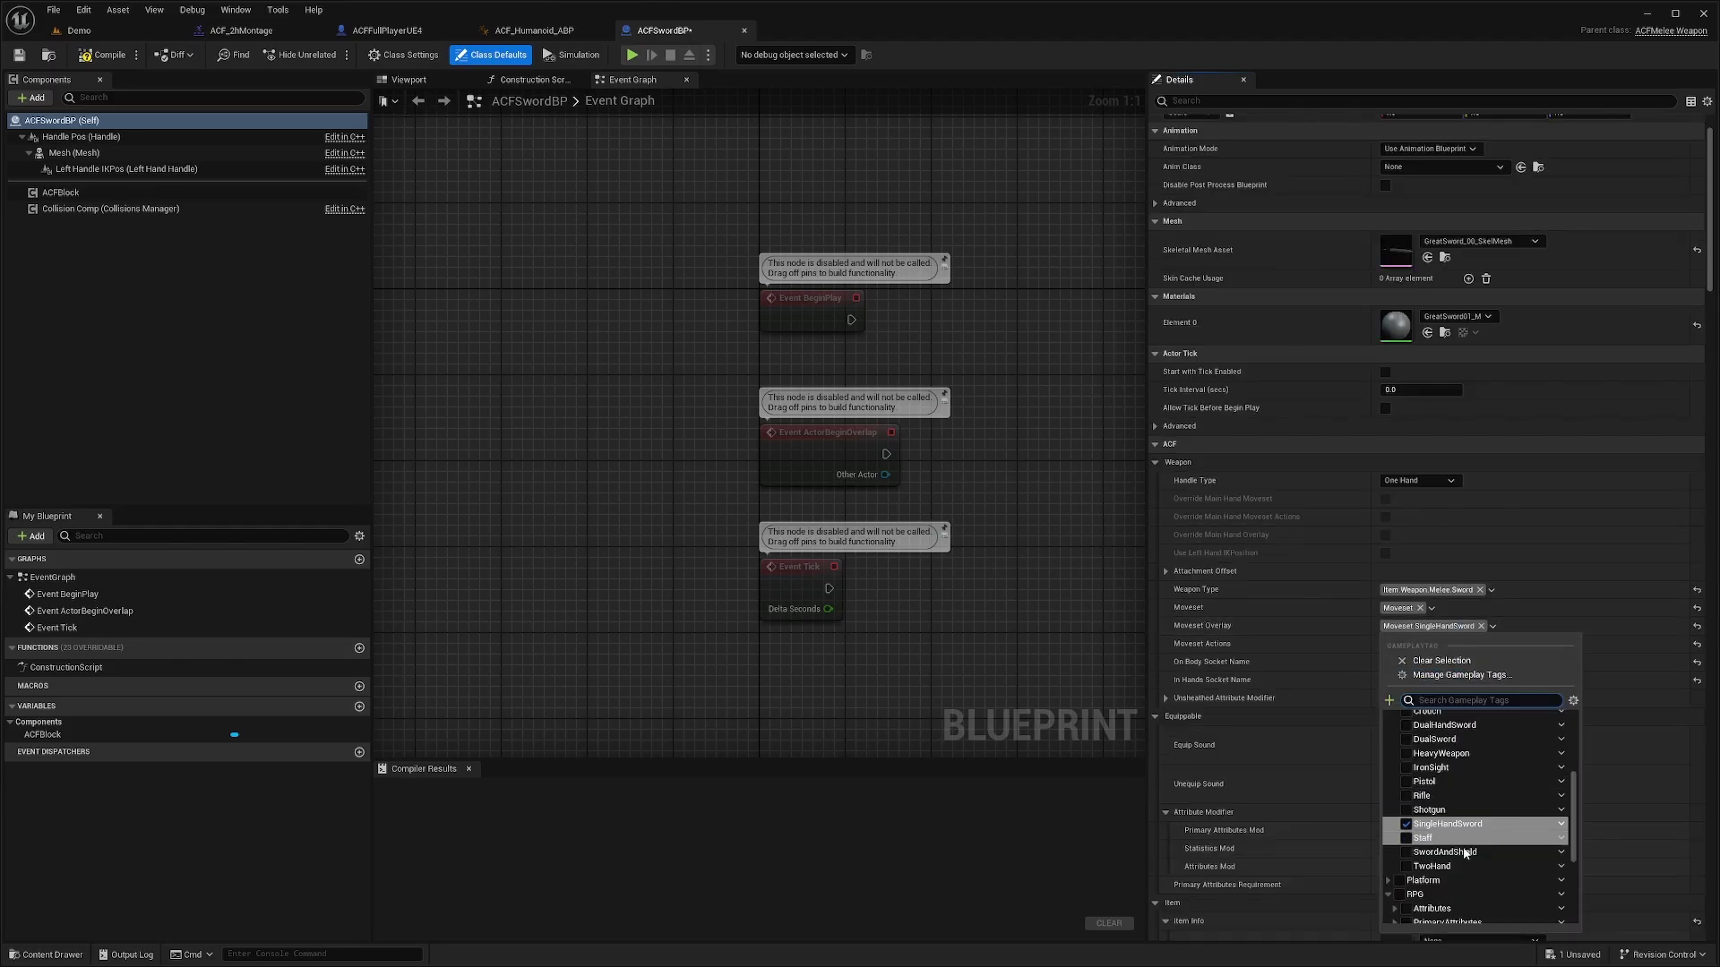
left_click(1433, 866)
left_click(1370, 646)
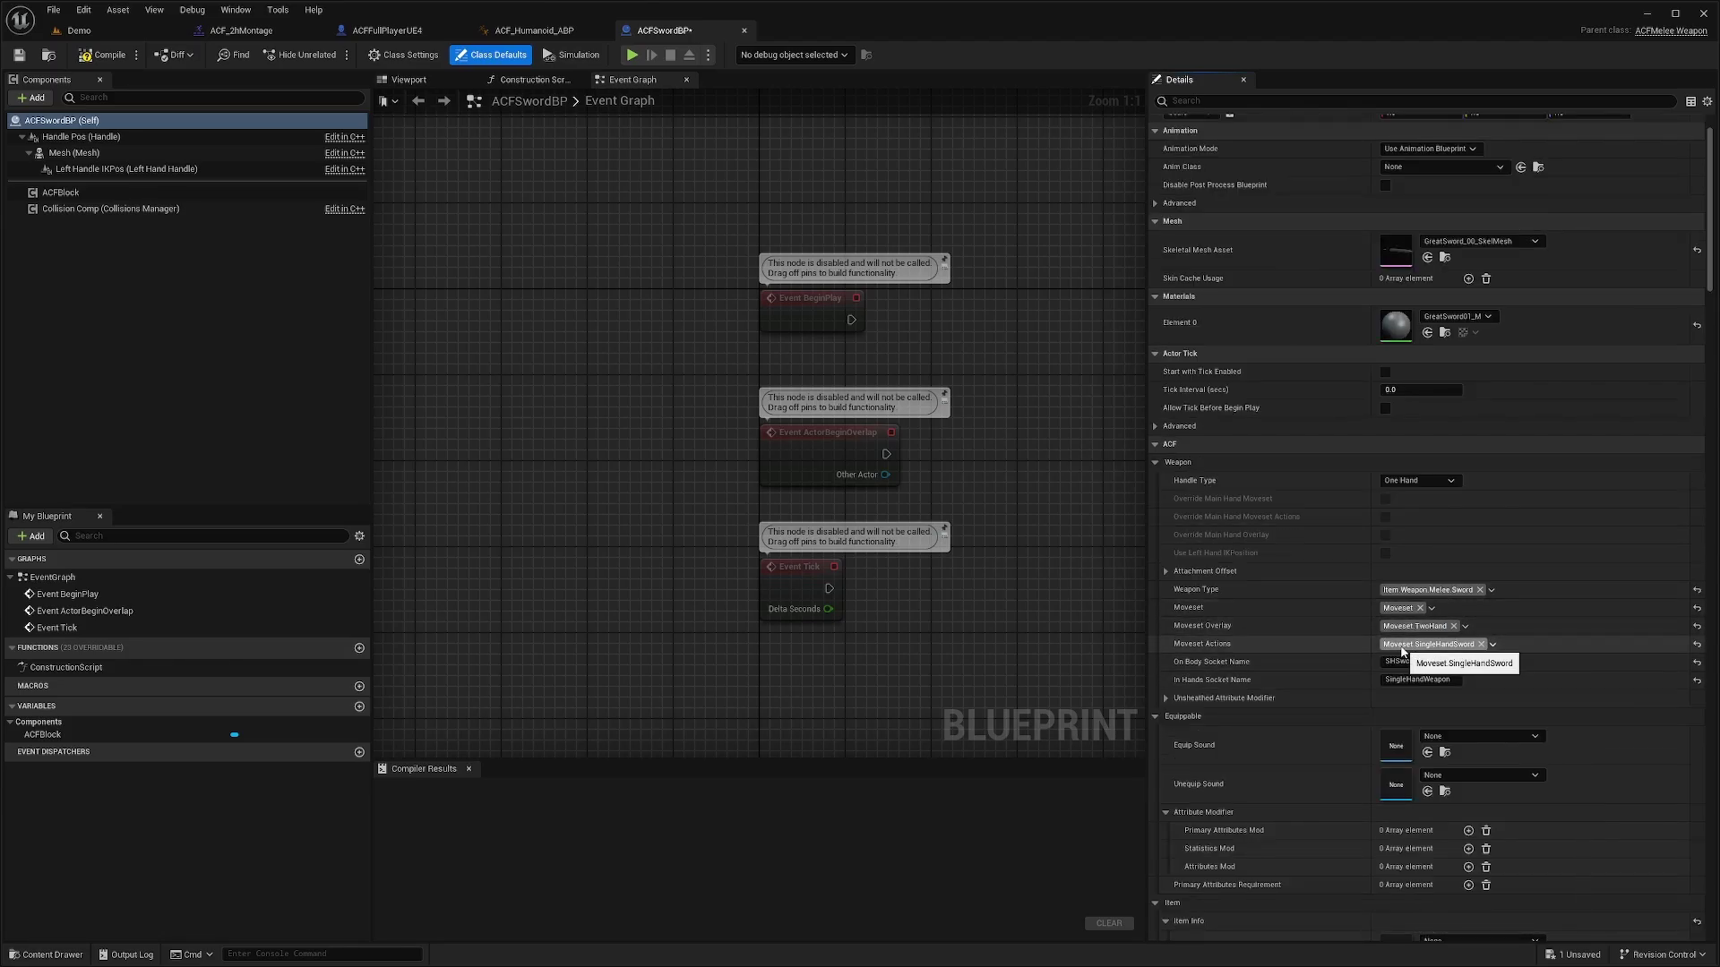
left_click(1403, 647)
left_click(1406, 571)
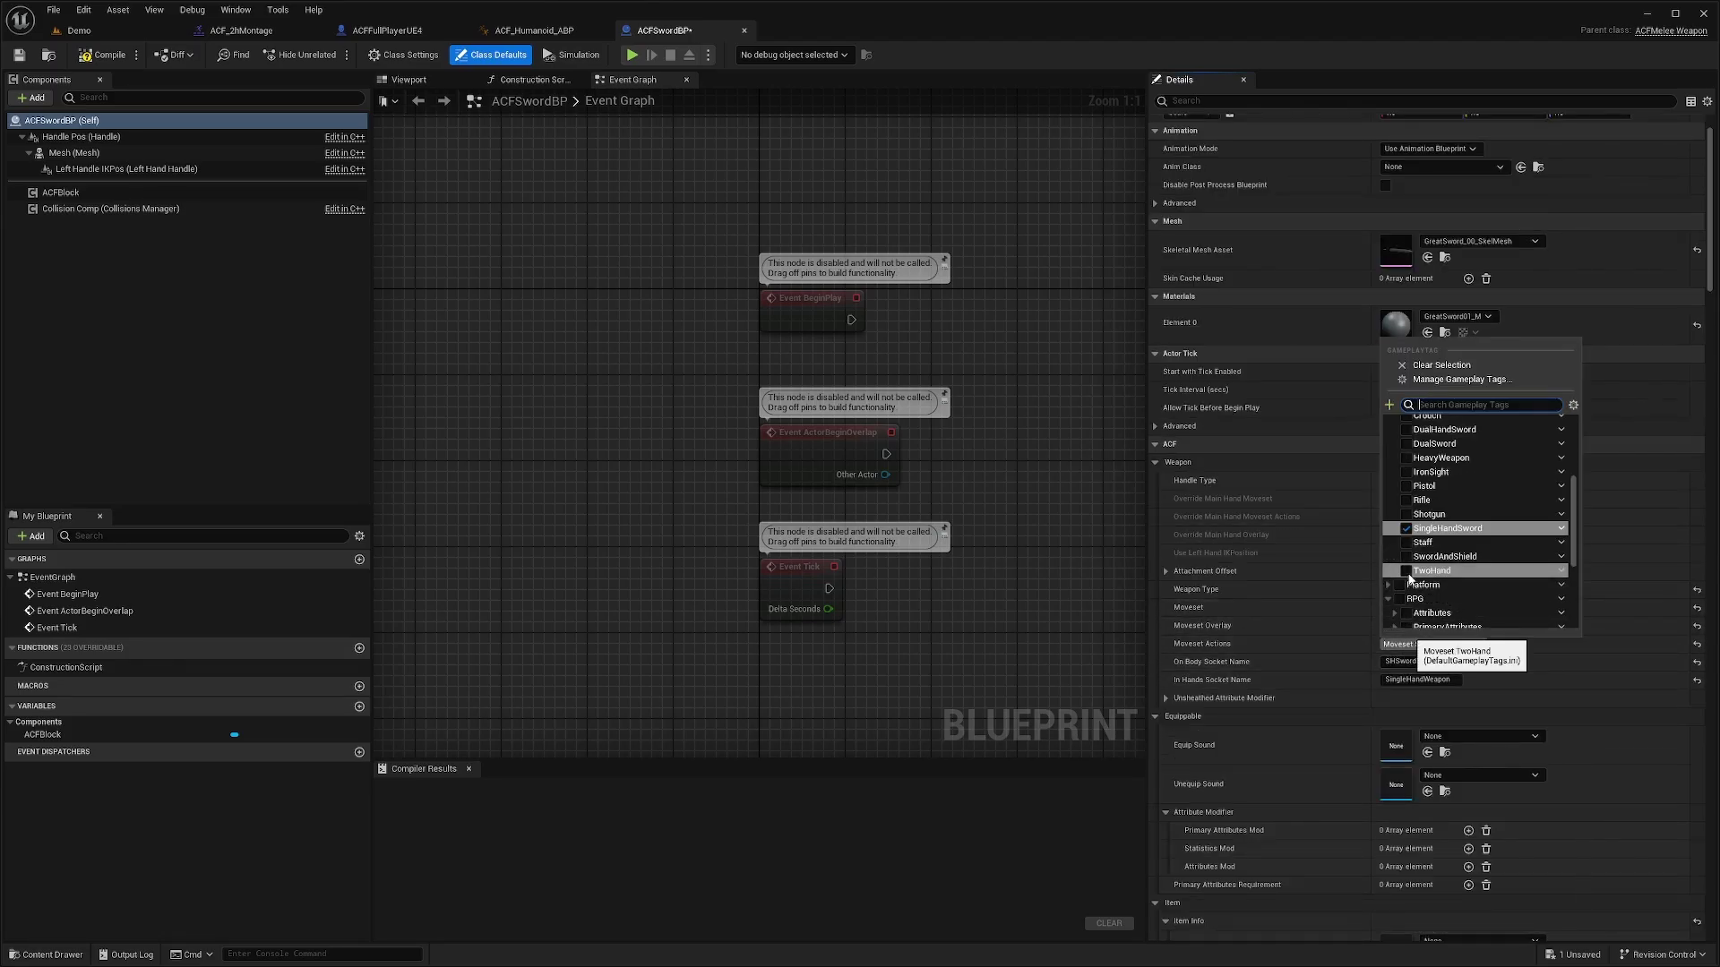
left_click(1373, 622)
Step: Rename the sockets to HeavyEquip and HeavyWeapon, then compile and save
scroll(1397, 618, "down", 2)
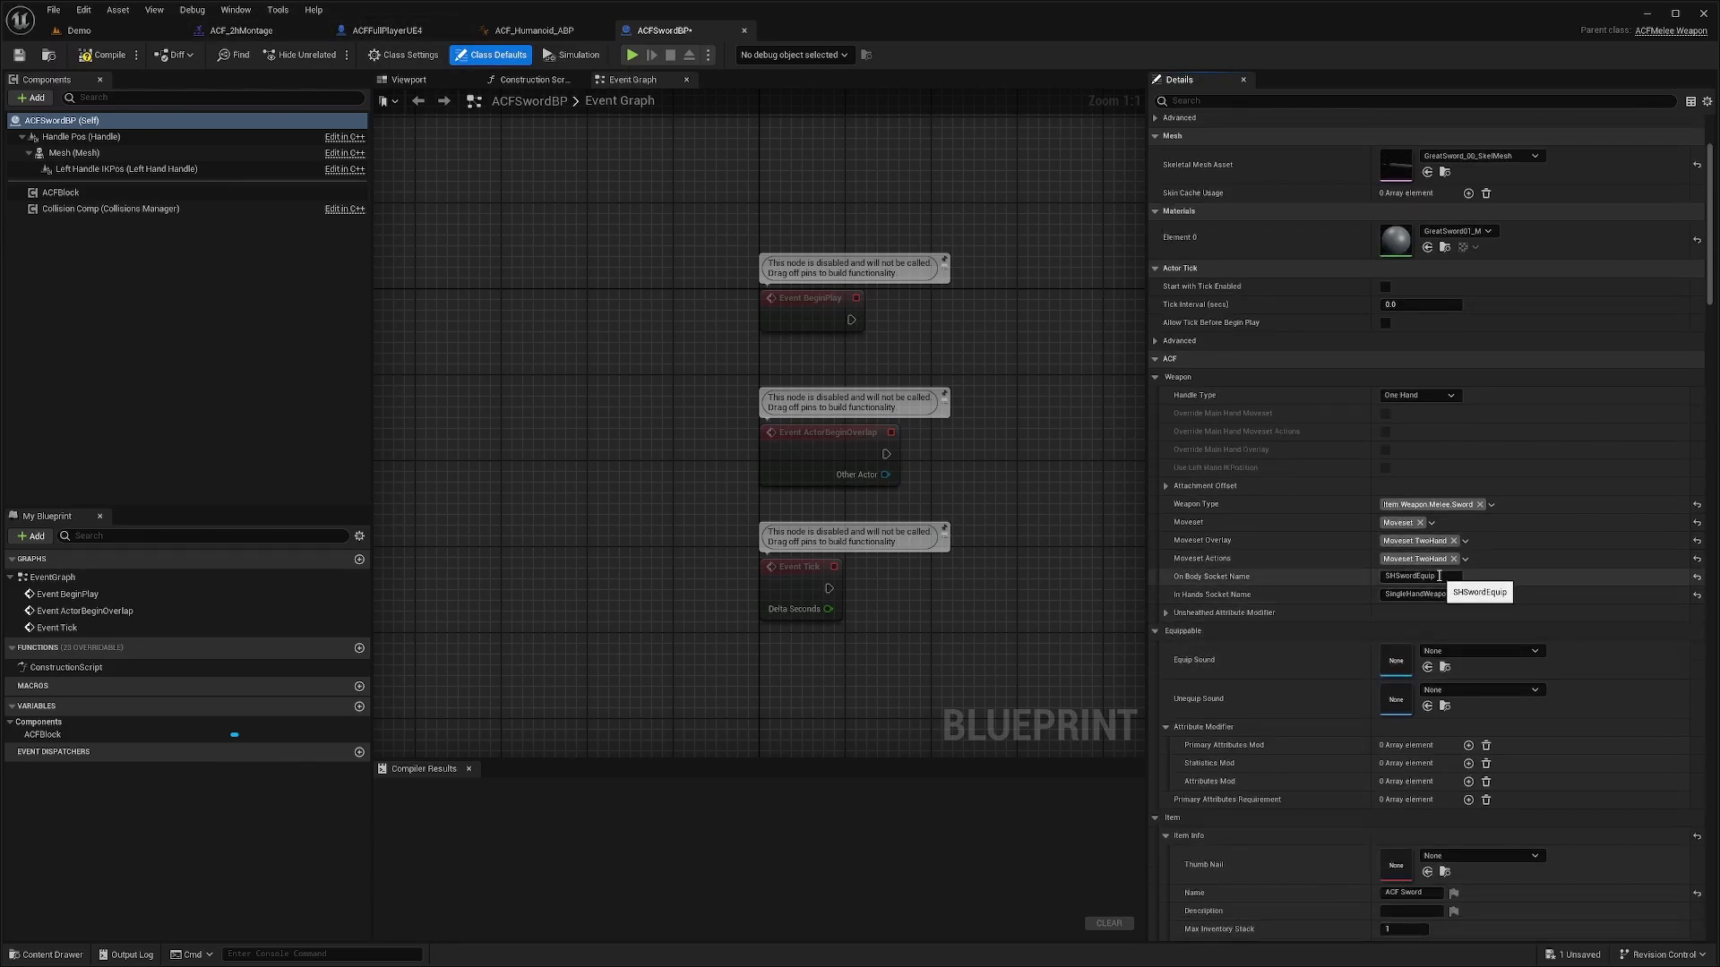
left_click(1440, 576)
key("Tab")
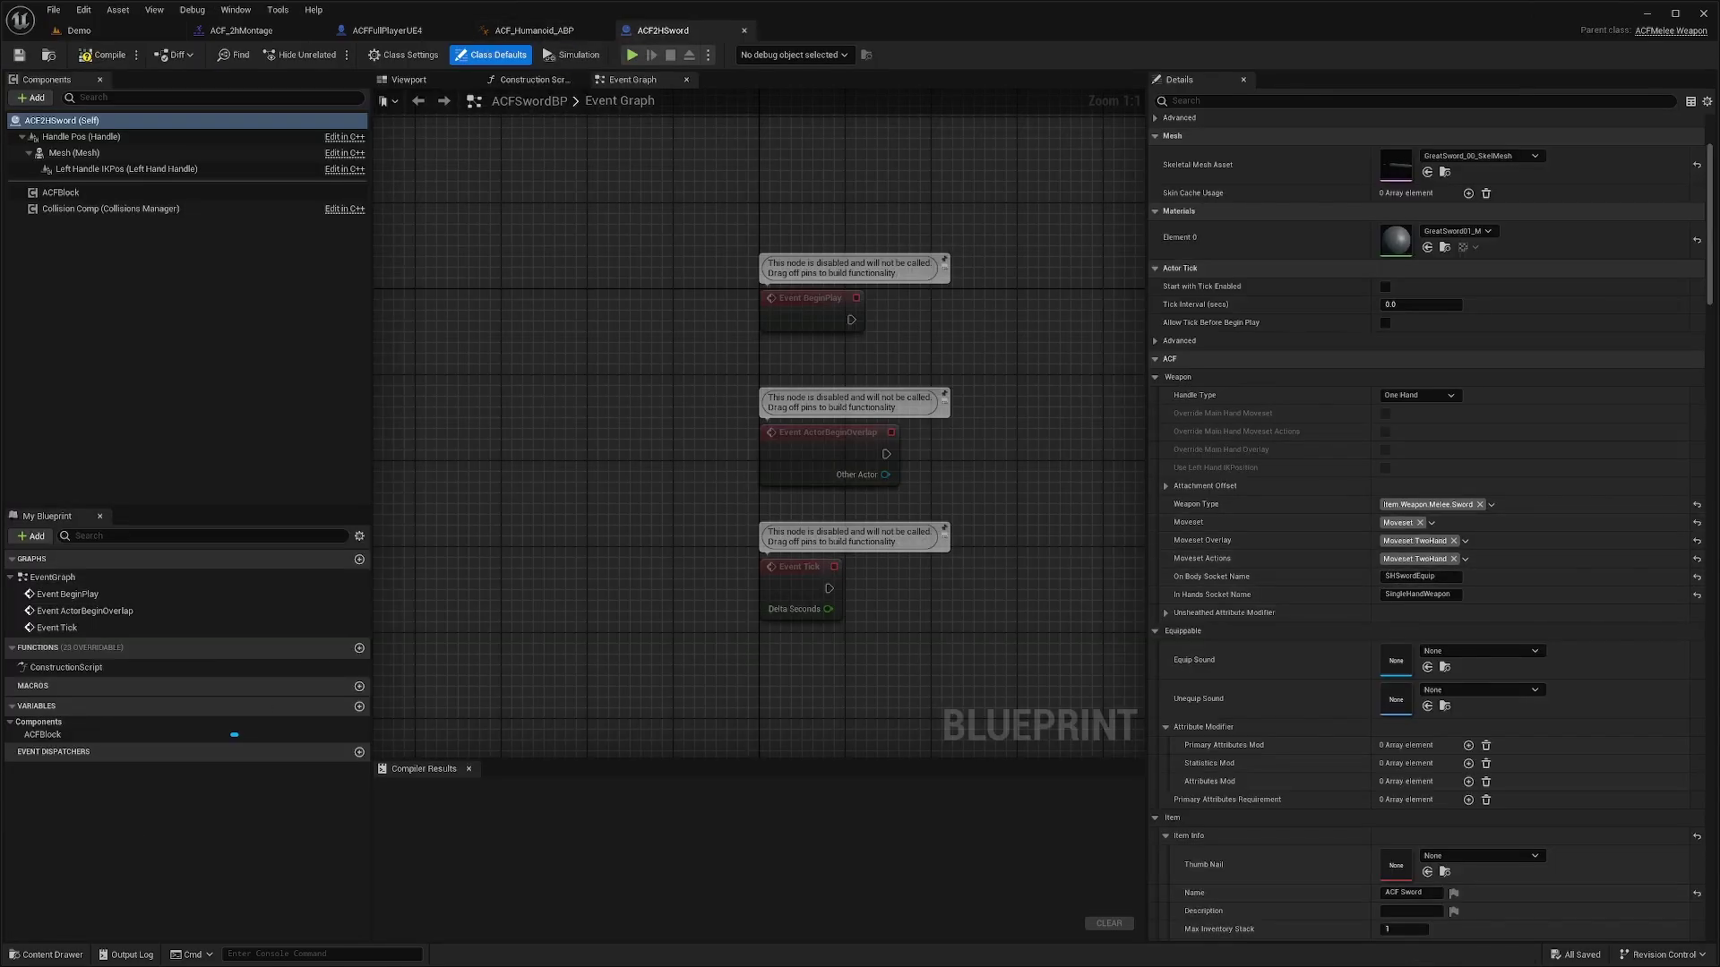
left_click(1419, 576)
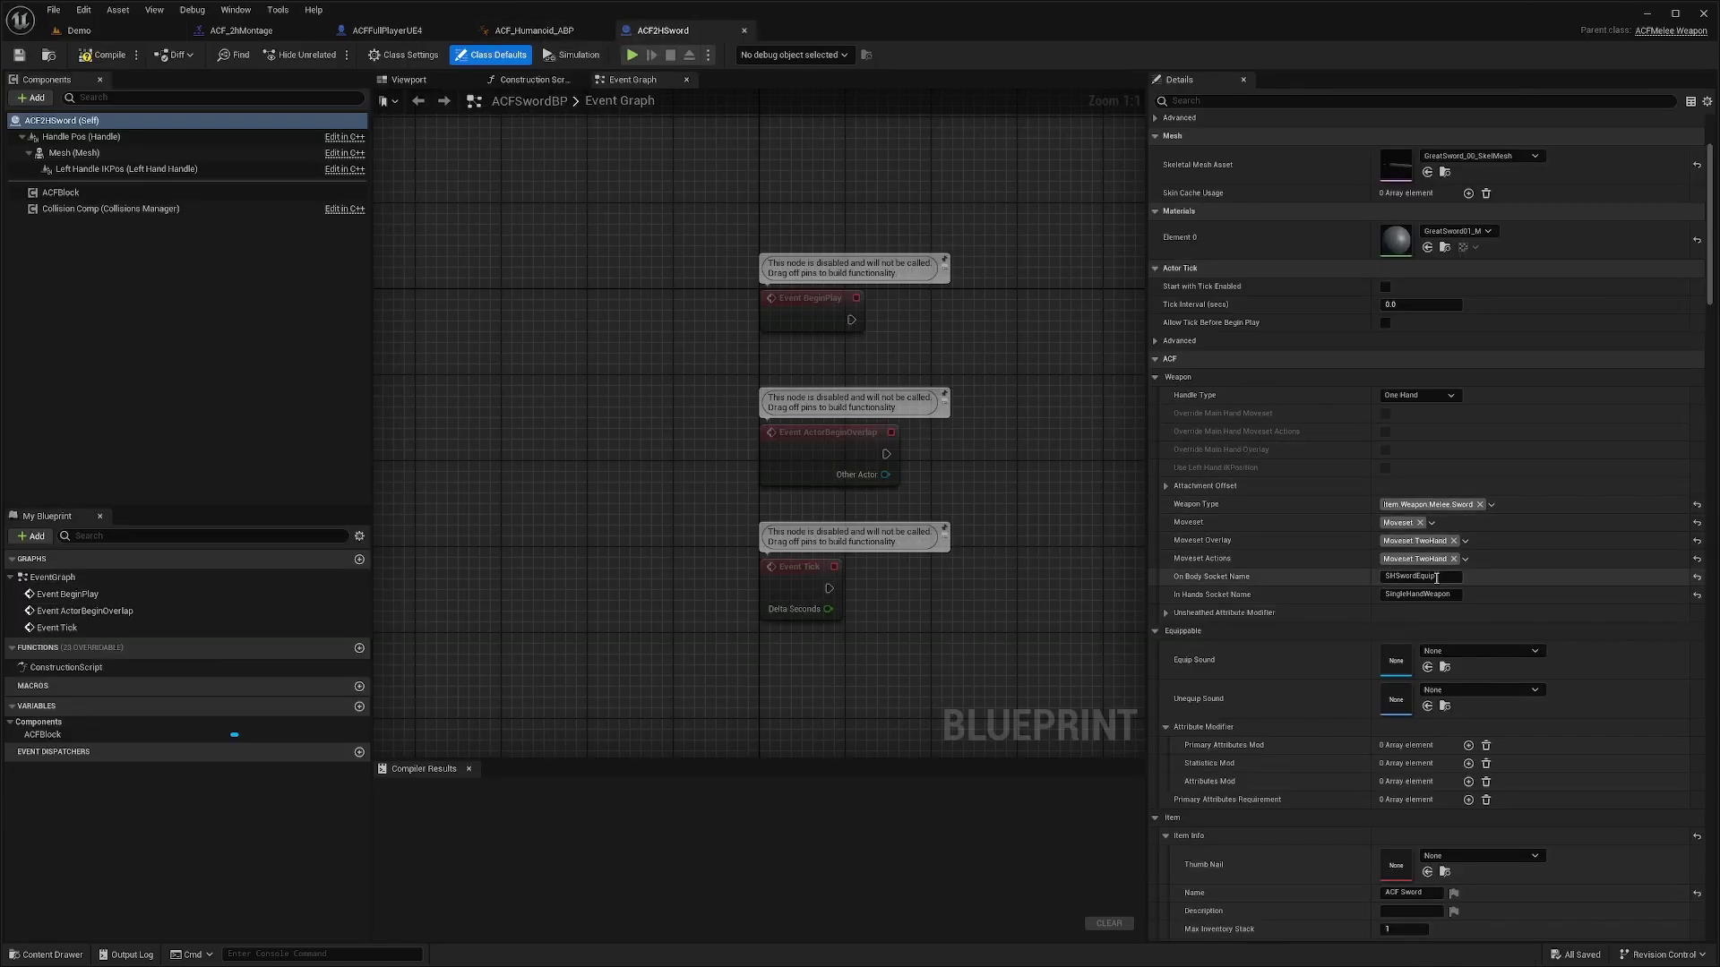
type("HeavyEquip")
left_click(1453, 595)
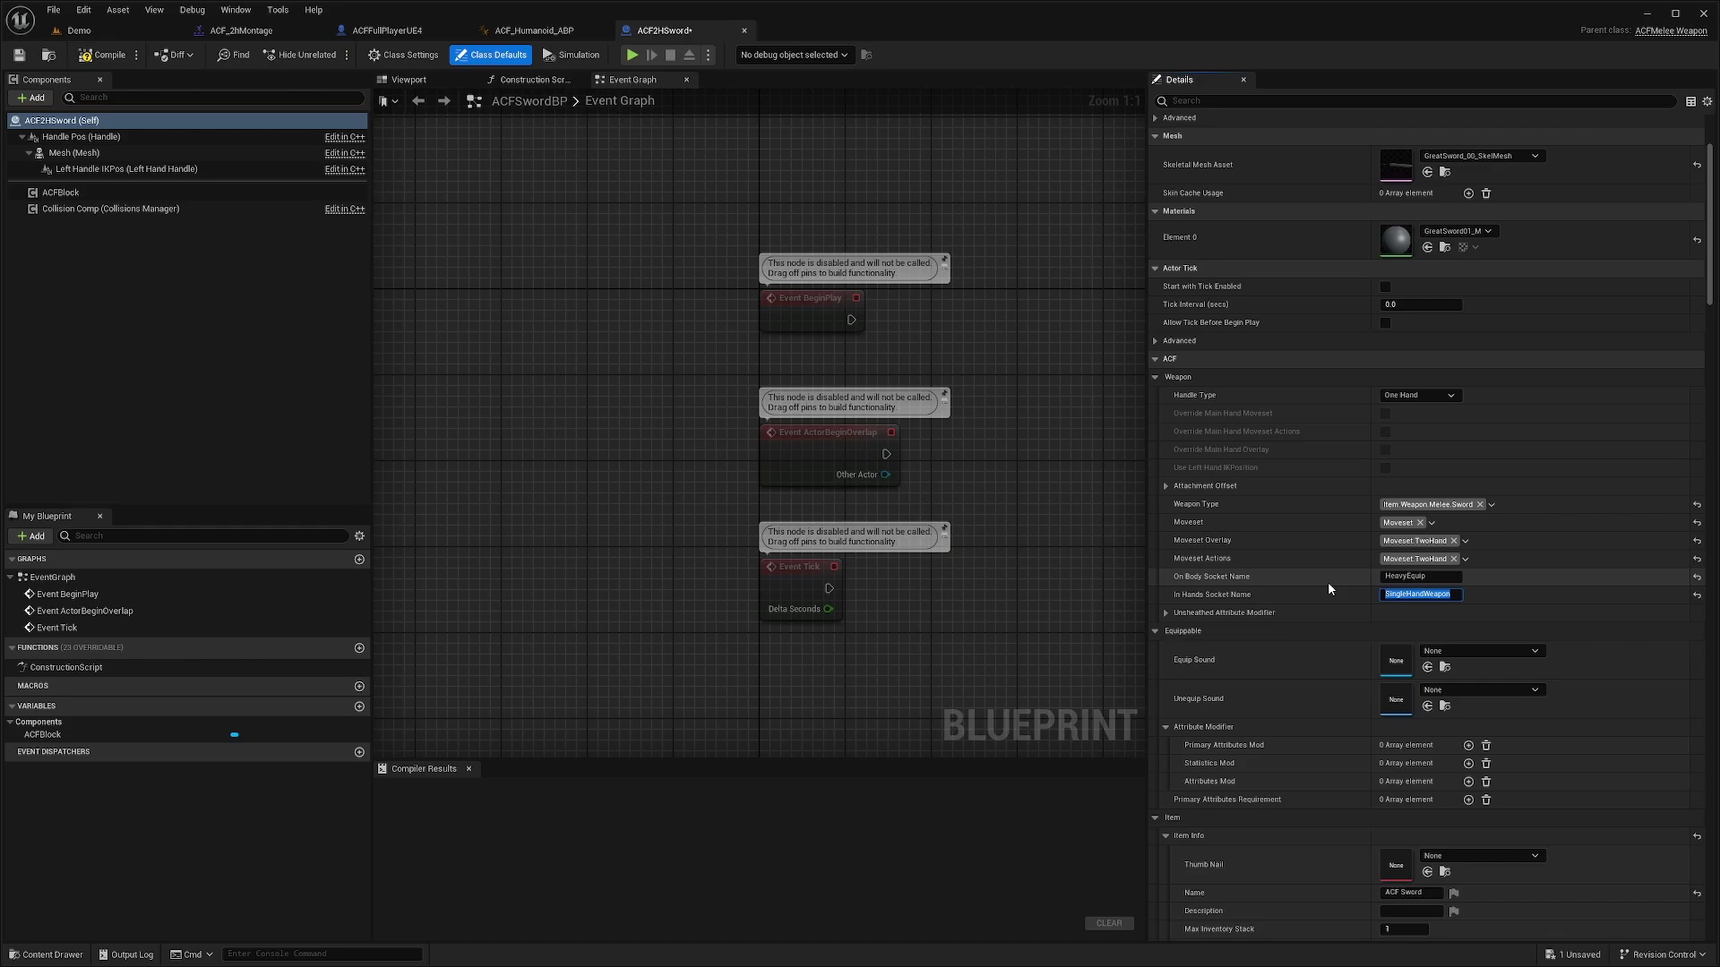
type("HeavyWeapon")
key("ctrl+a")
key("ctrl+s")
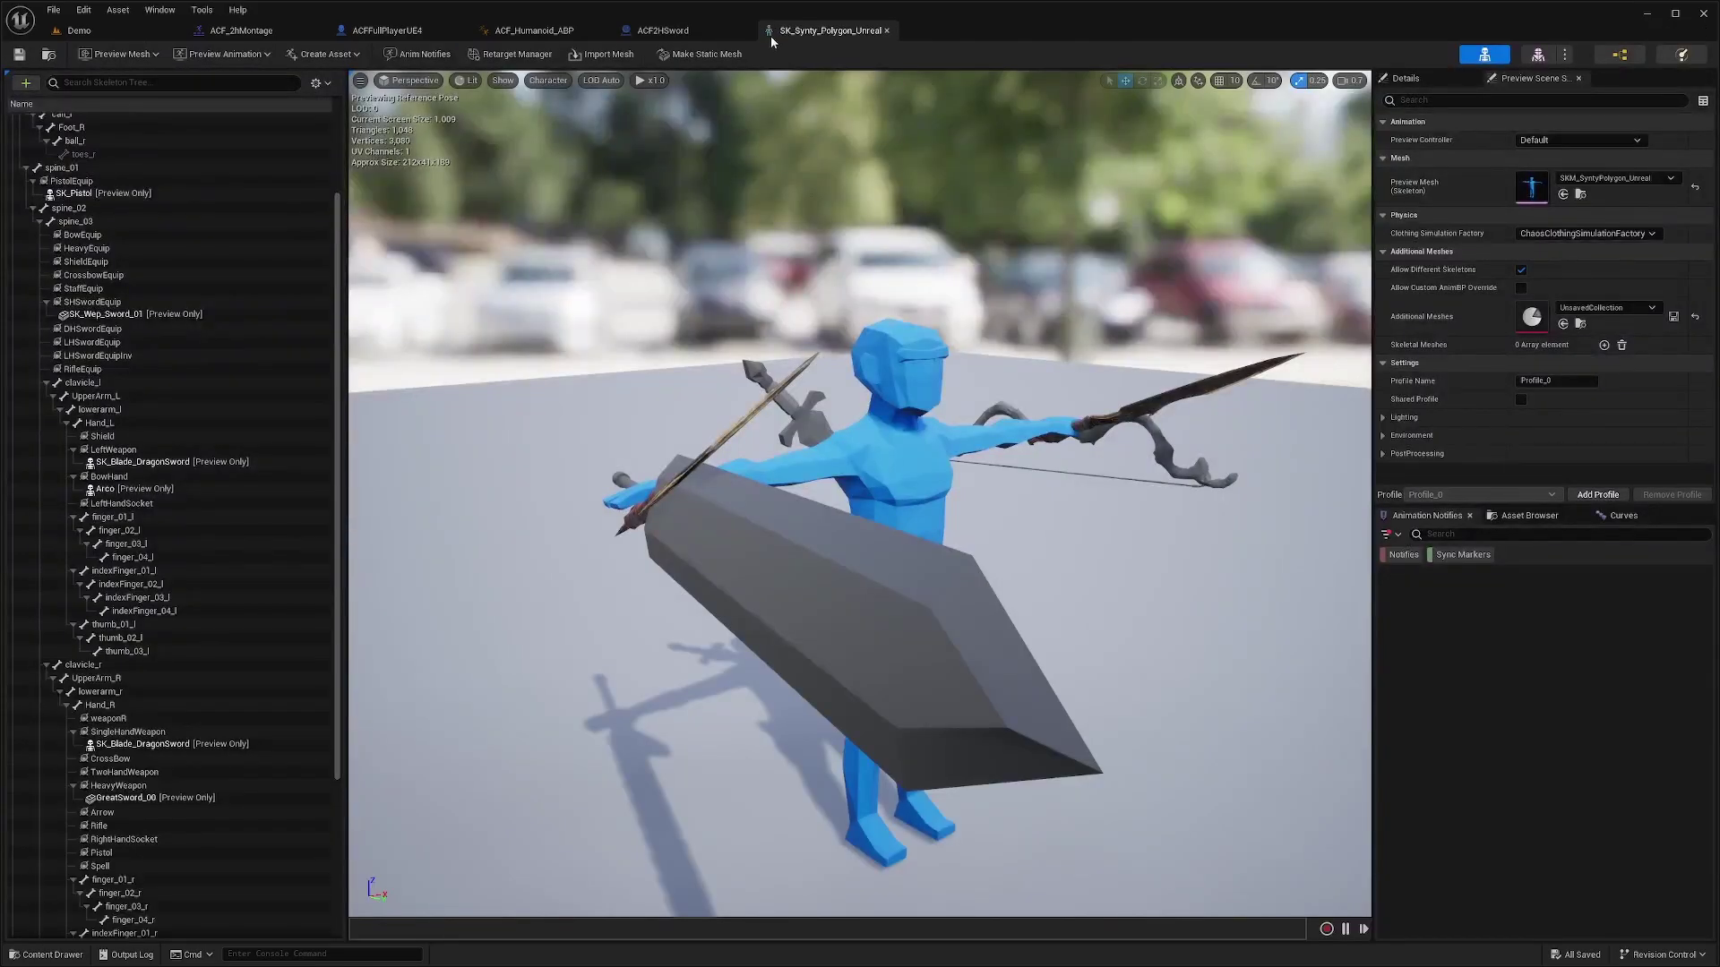
Step: Attach GreatSword_01 as a preview asset on the skeleton's HeavyEquip socket
left_click(104, 250)
left_click_drag(762, 501, 1164, 492, "alt")
right_click(90, 250)
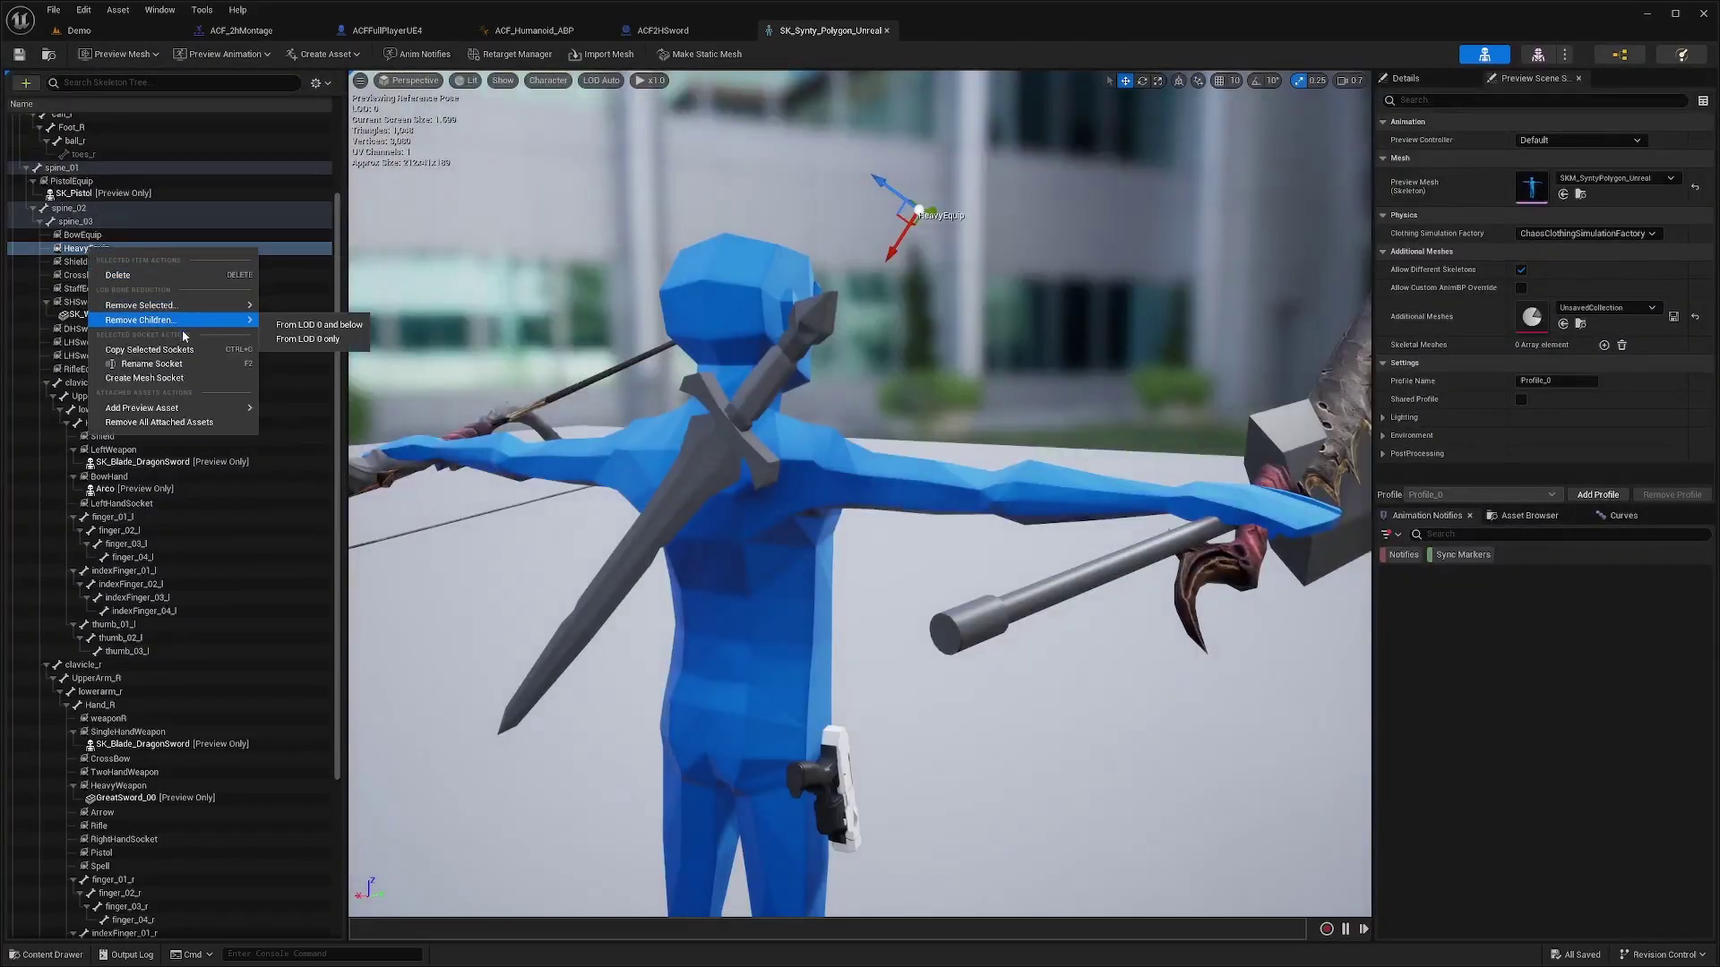
mouse_move(215, 408)
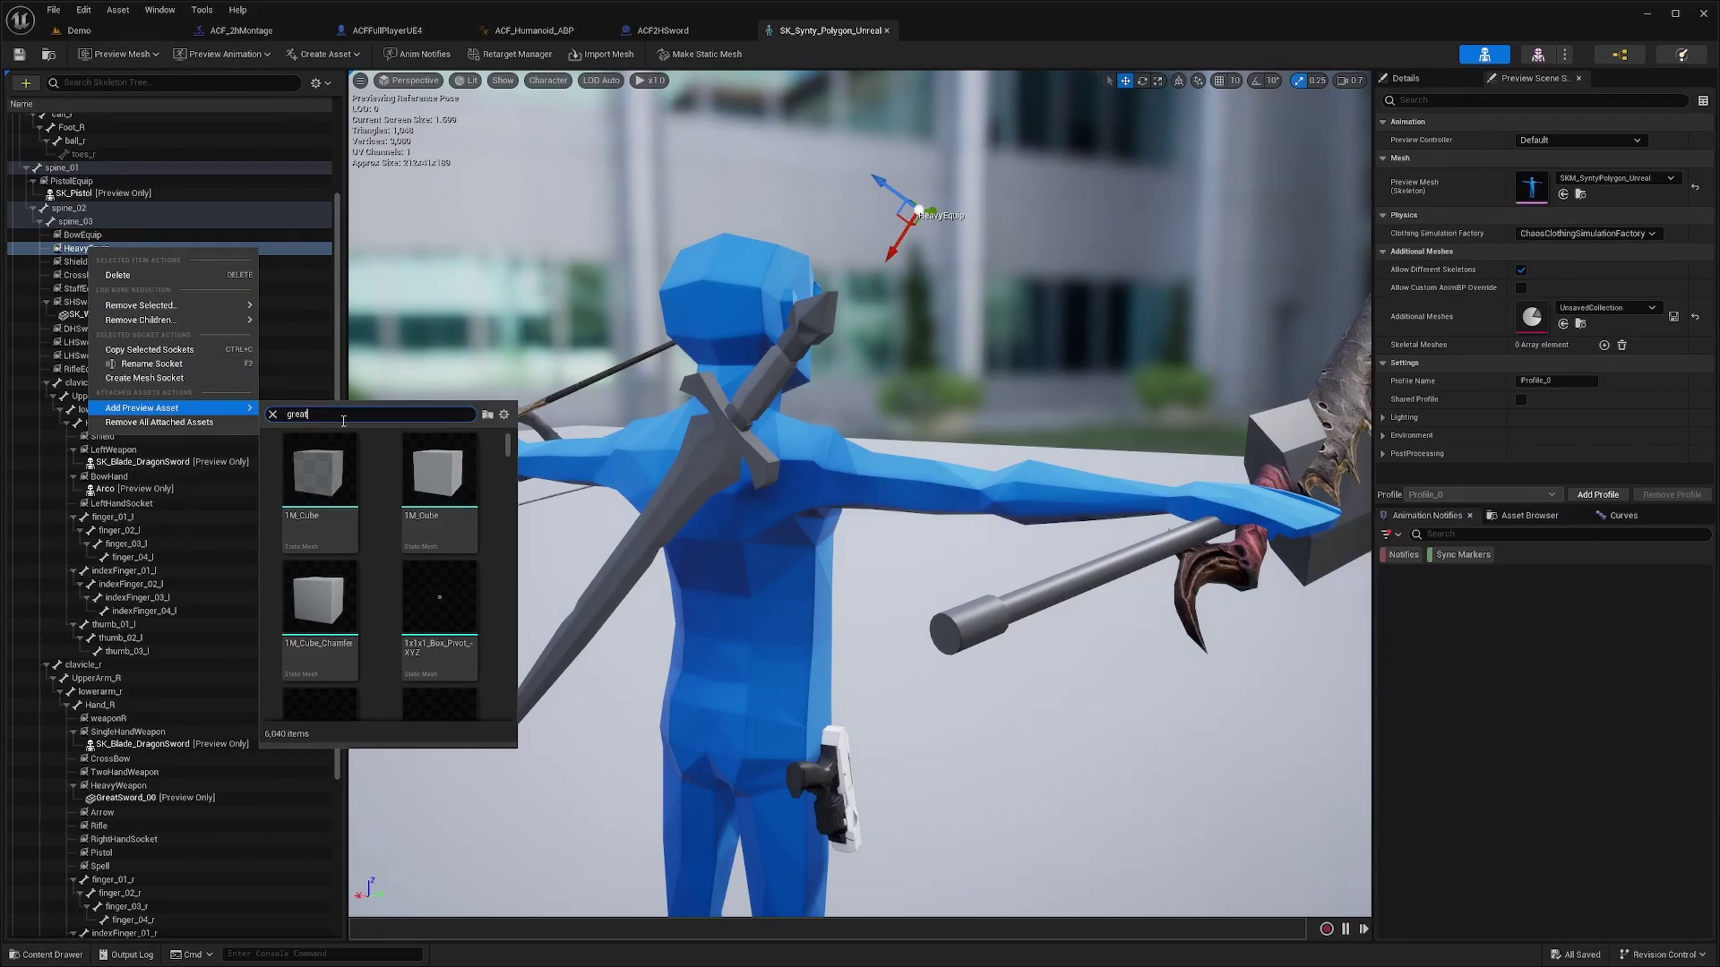
left_click(322, 586)
scroll(860, 501, "down", 5)
right_click_drag(860, 502, 895, 475)
key("e")
mouse_move(920, 376)
right_mouse_down()
mouse_move(770, 371)
mouse_move(913, 369)
mouse_move(896, 380)
right_mouse_up()
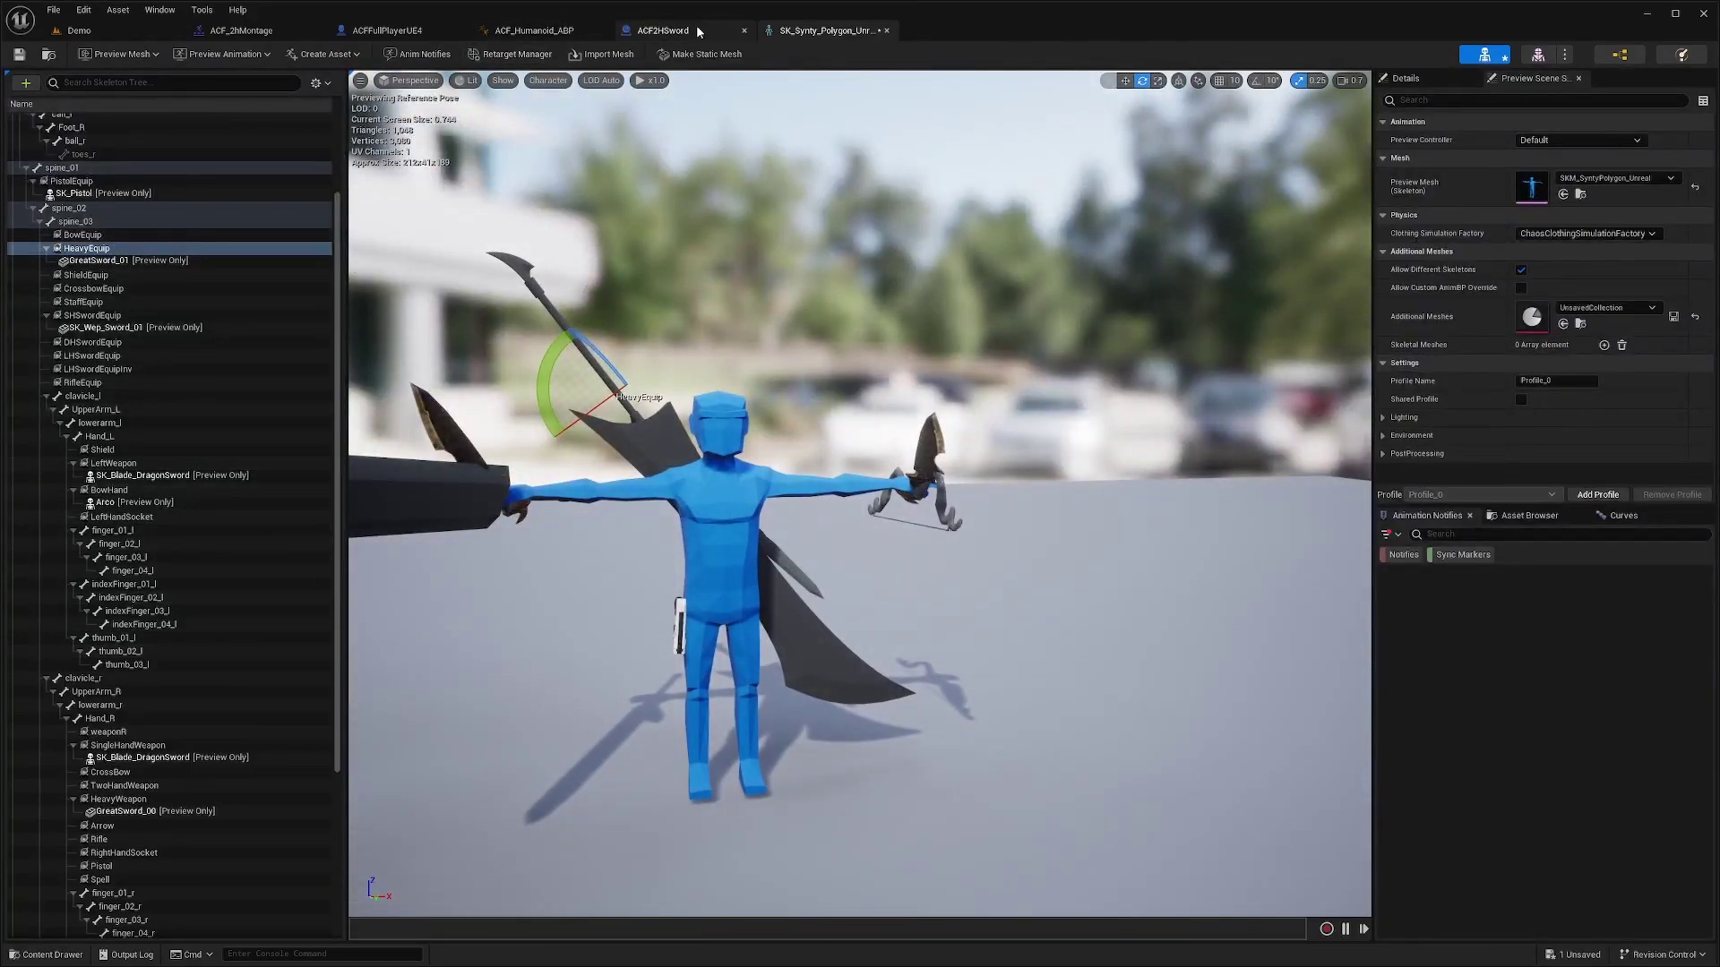
left_click(667, 31)
left_click(822, 31)
Step: Rotate the HeavyWeapon hand socket to tilt the held sword
scroll(190, 724, "down", 2)
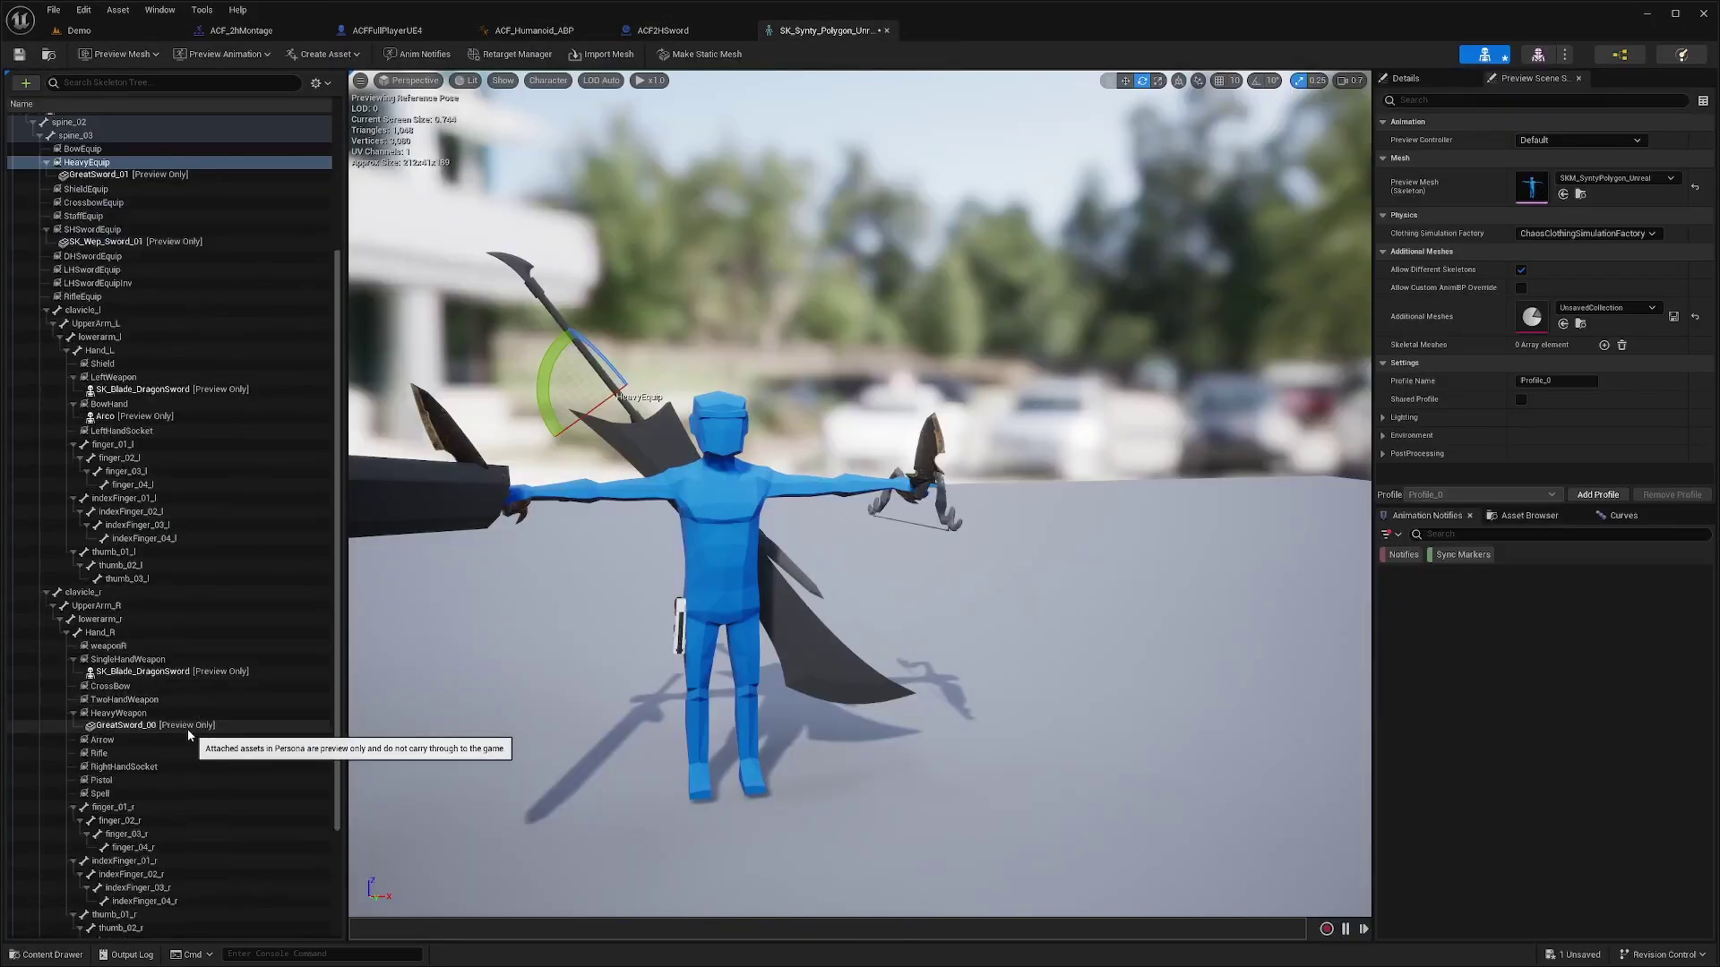
scroll(186, 729, "down", 1)
left_click(134, 611)
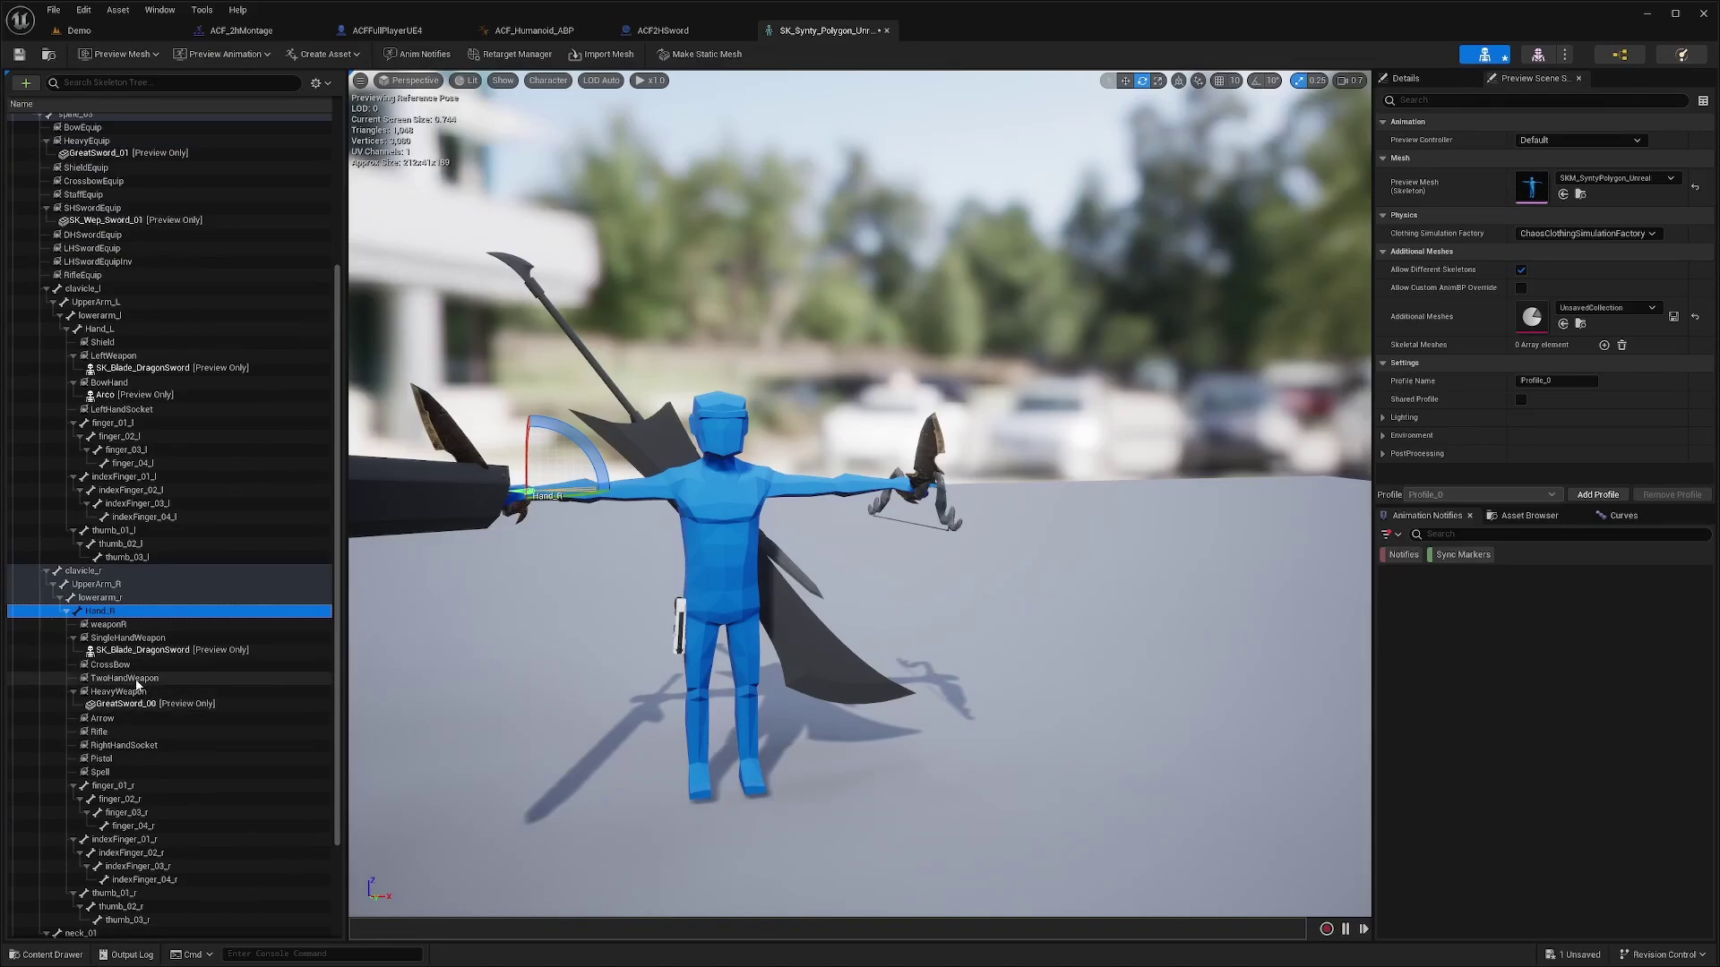
left_click(136, 692)
right_click_drag(633, 470, 860, 474)
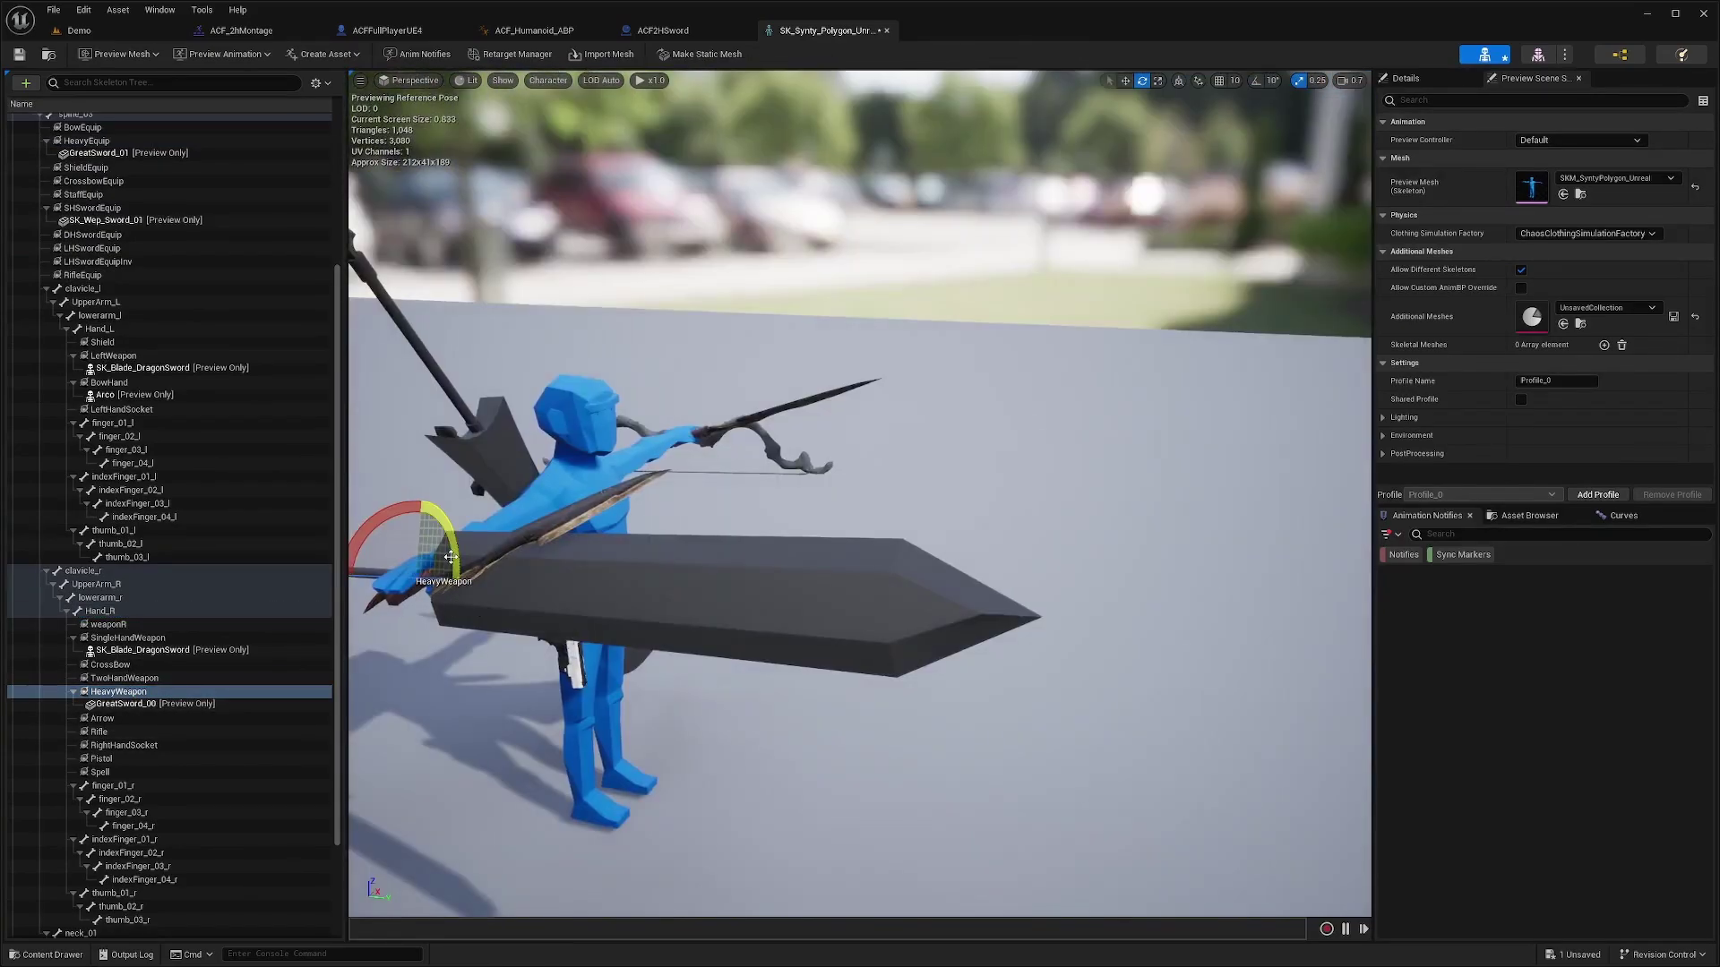
mouse_move(455, 531)
left_mouse_down()
mouse_move(475, 582)
mouse_move(466, 557)
left_mouse_up()
right_click_drag(661, 485, 641, 485)
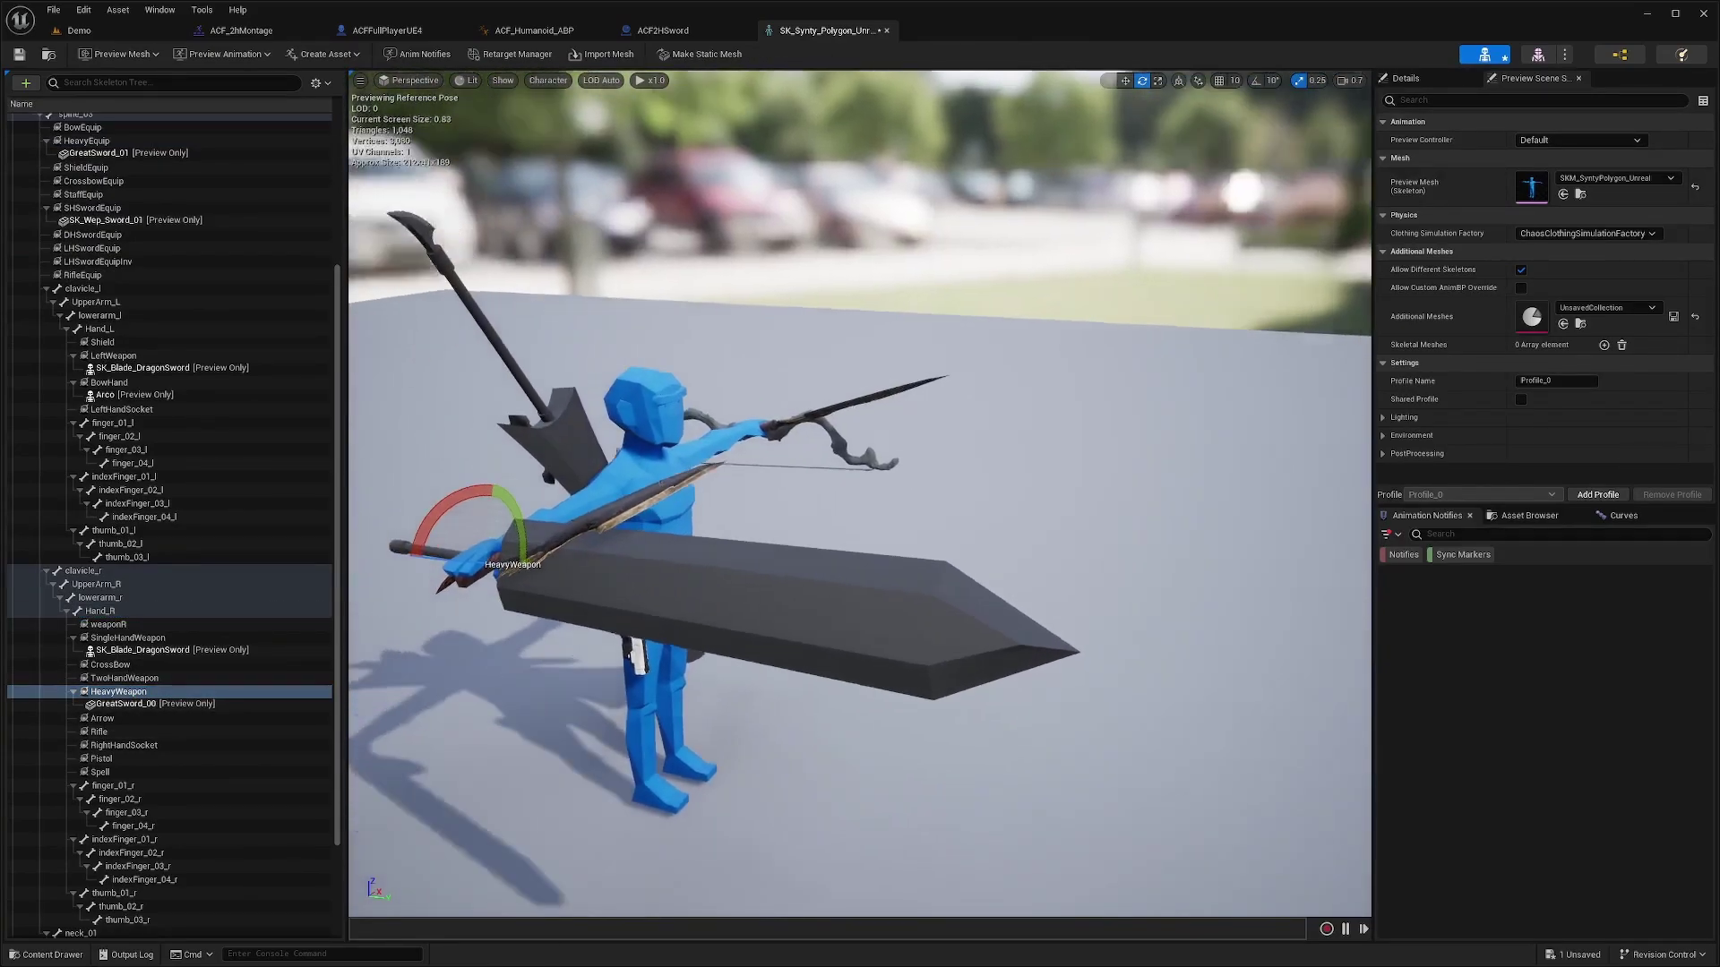
Step: Set ACF2HSword's Handle Type to Two Handed Weapon, then compile and save
left_click(662, 30)
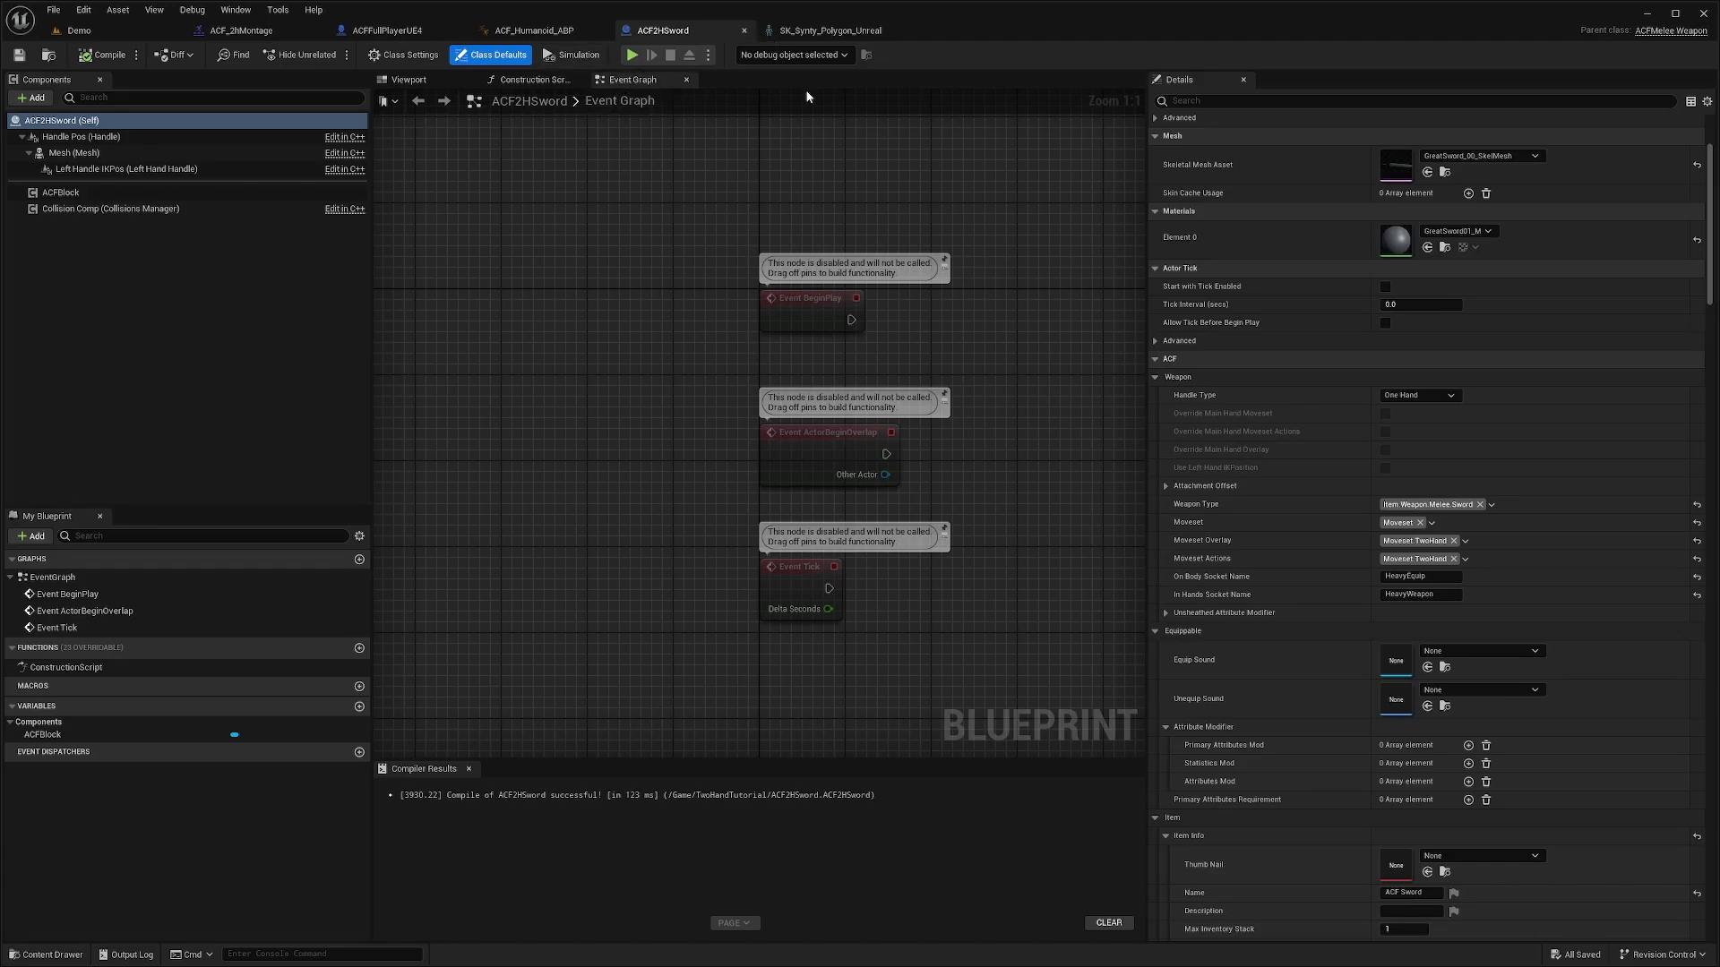
scroll(1236, 627, "down", 10)
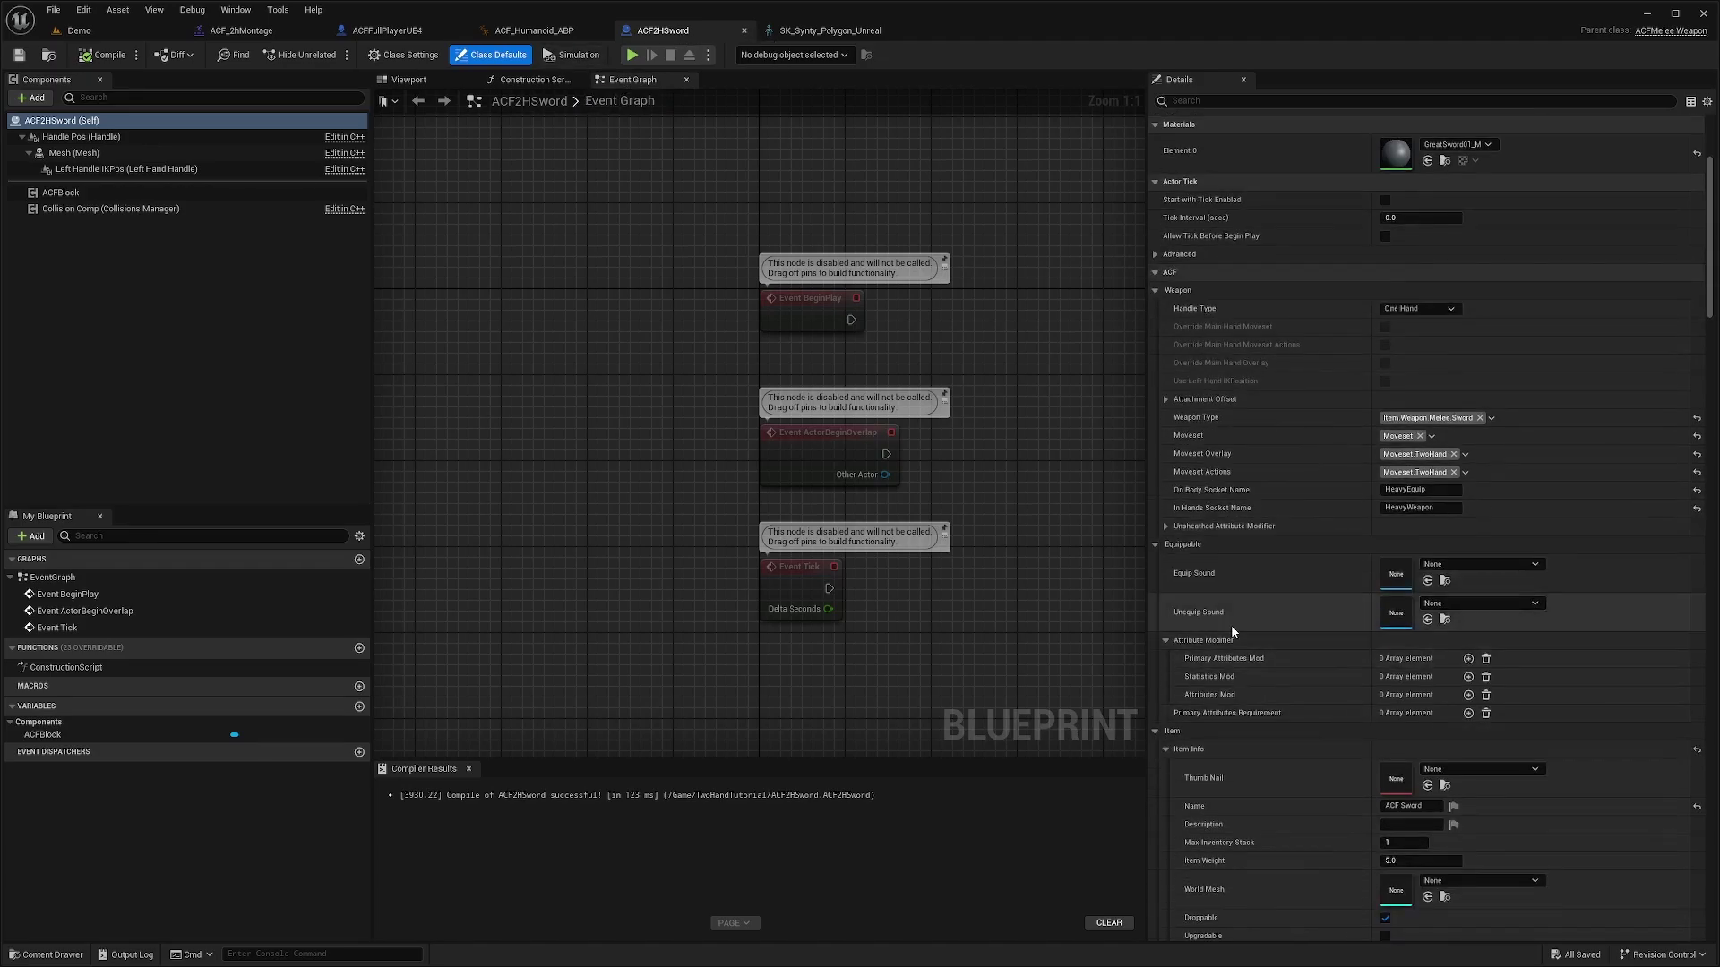
scroll(1242, 602, "down", 2)
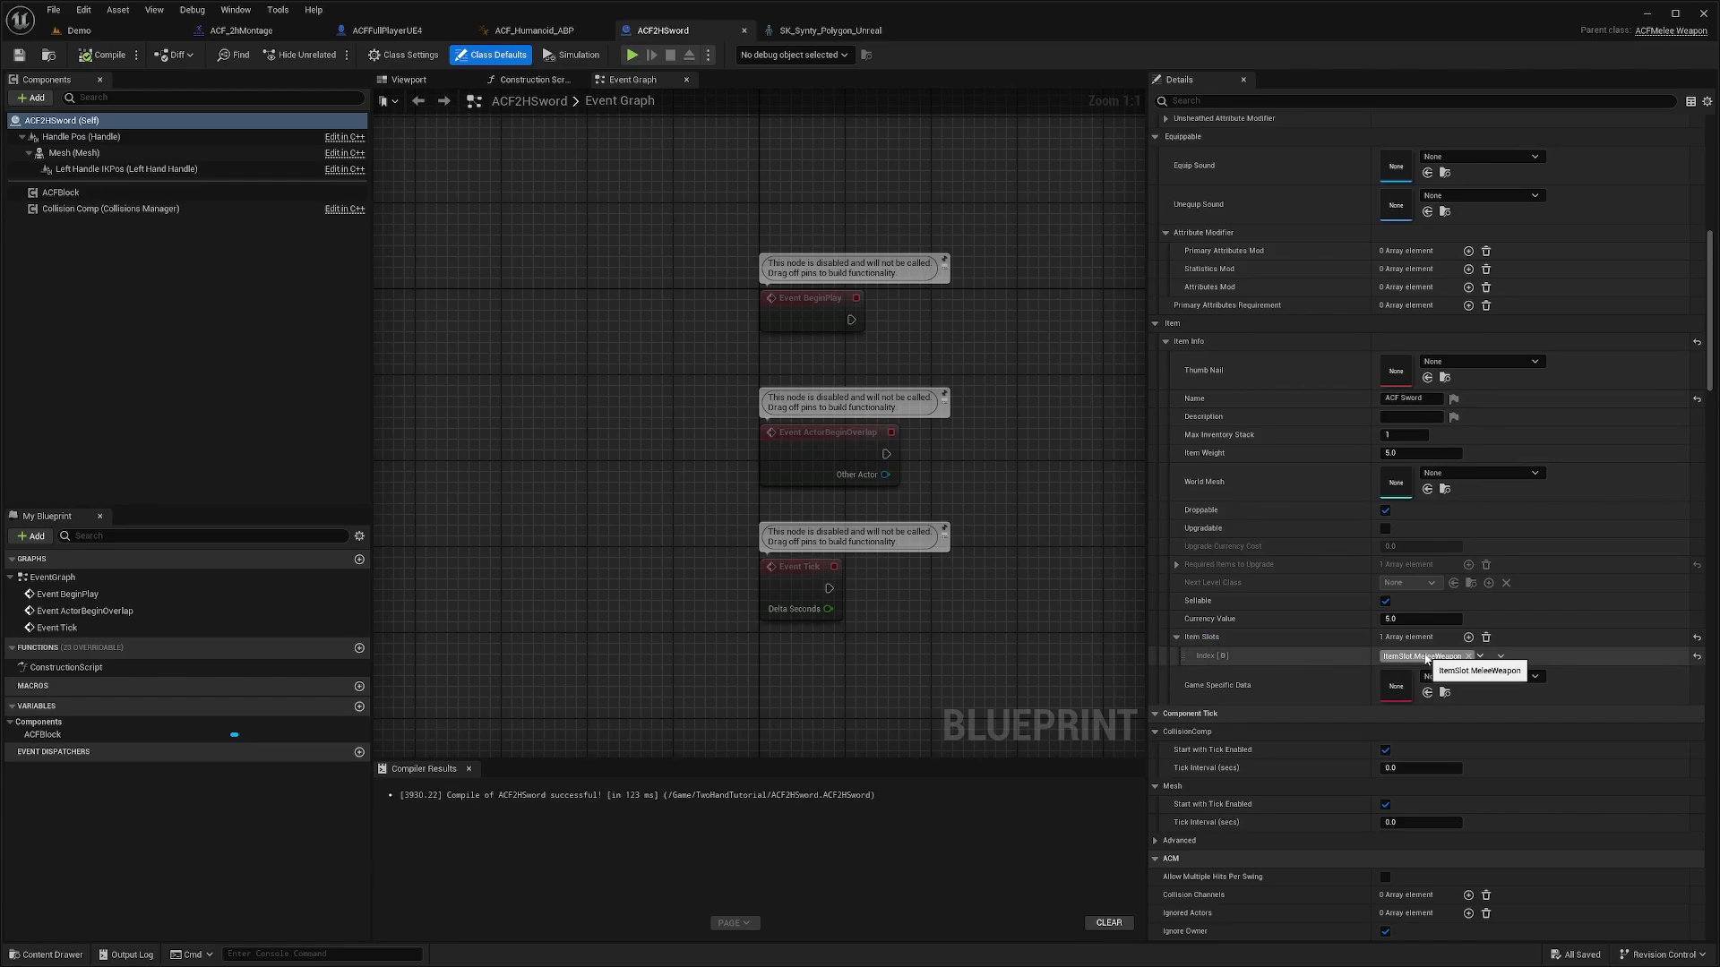
scroll(1409, 806, "up", 11)
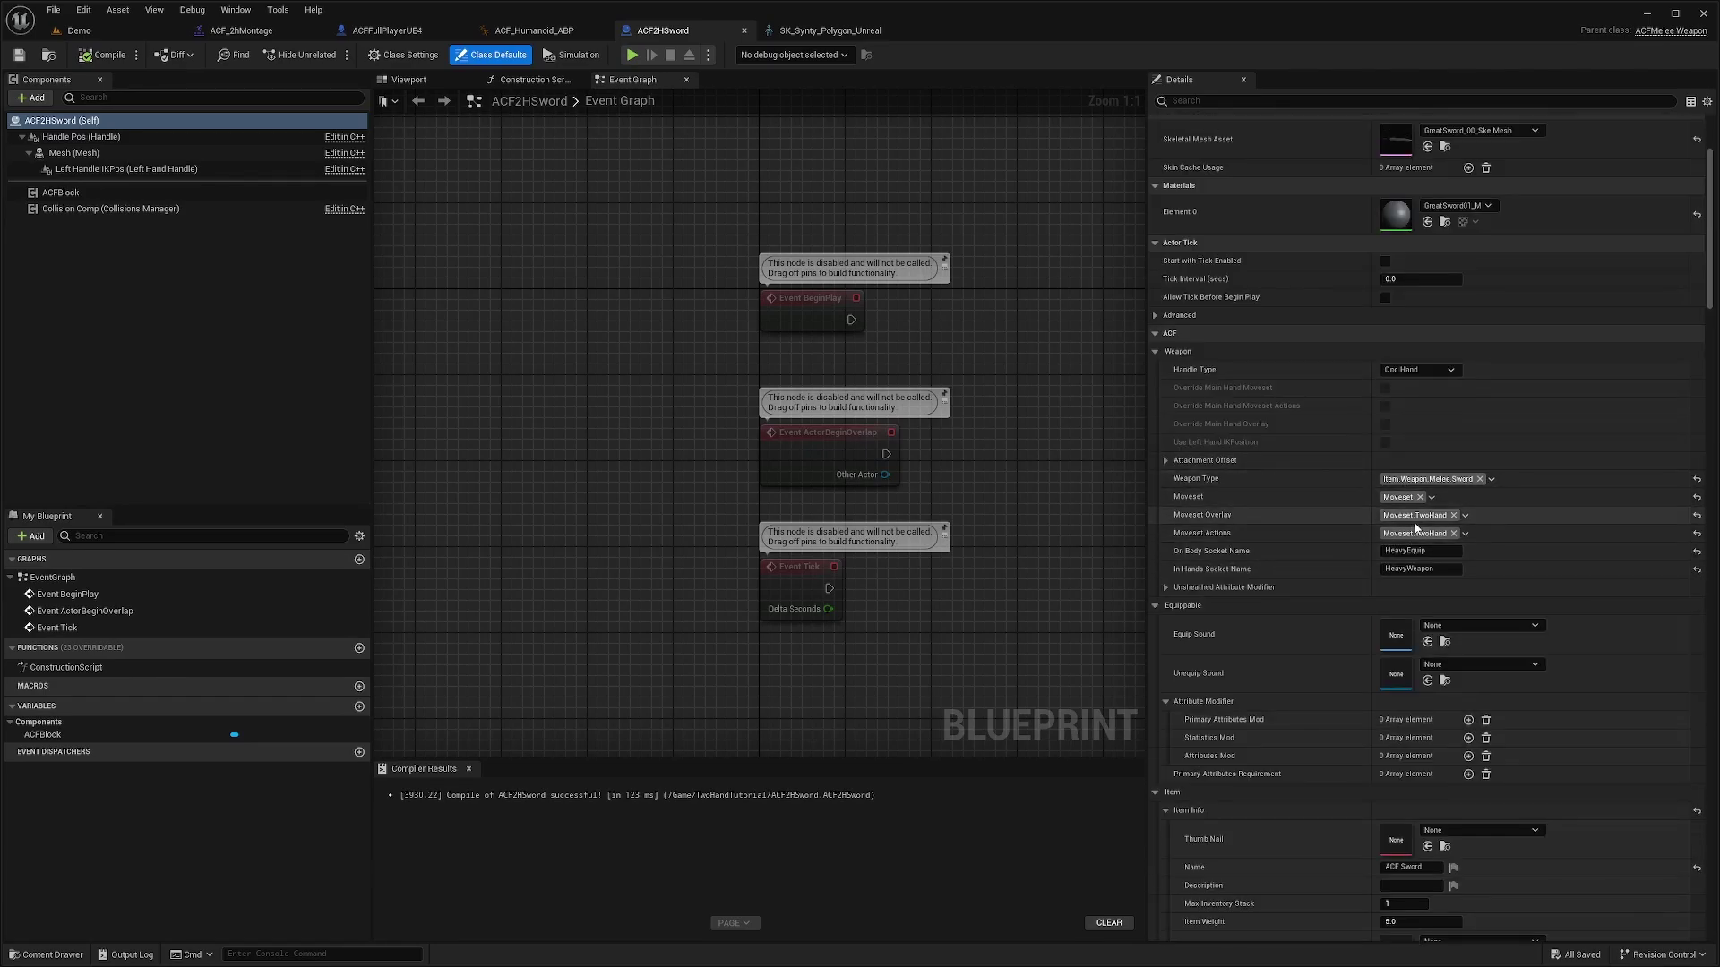
left_click(1420, 370)
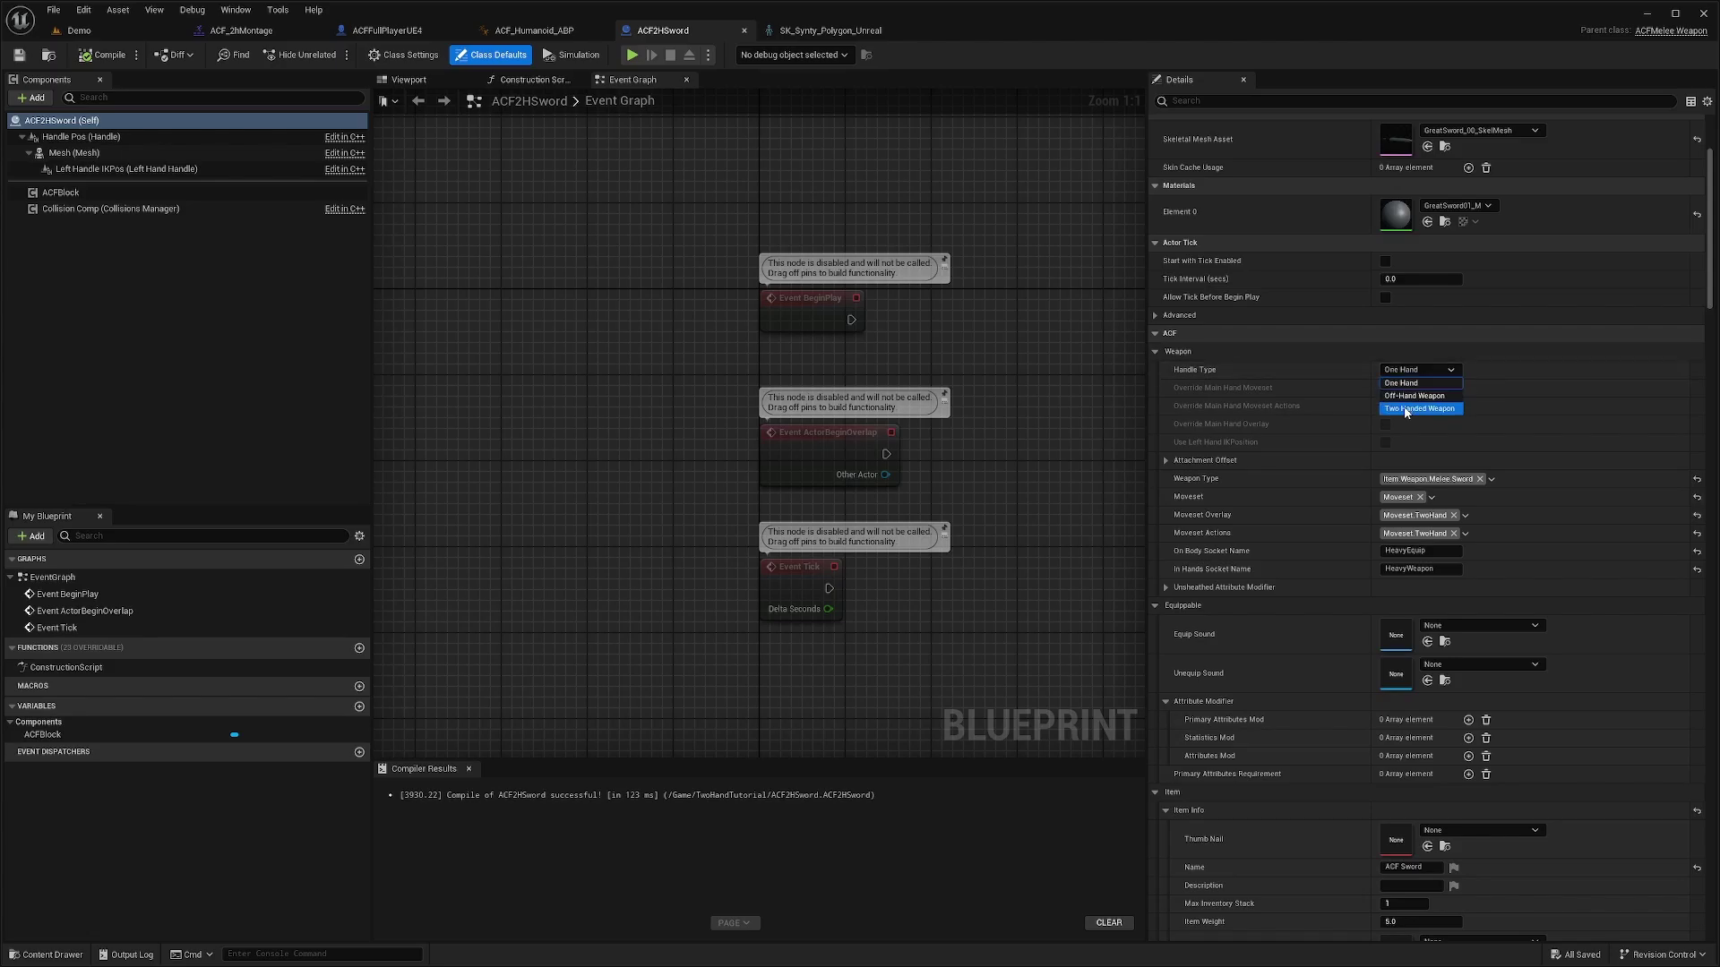
left_click(1416, 406)
left_click(105, 56)
left_click(564, 304)
key("ctrl+s")
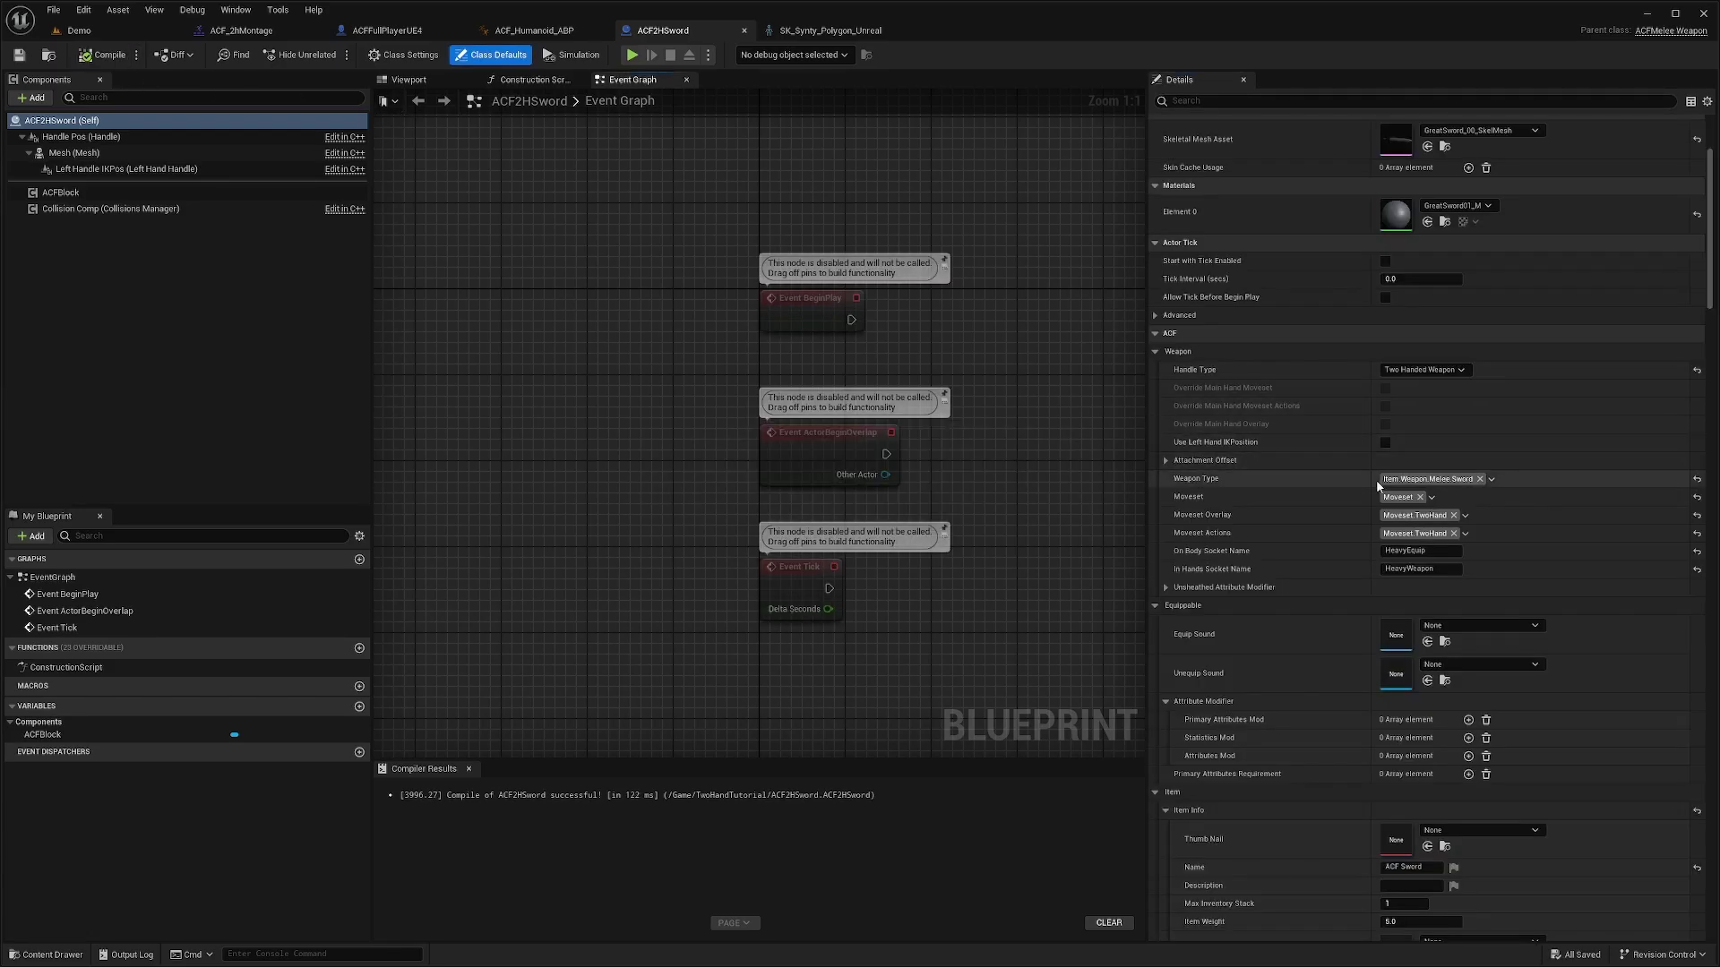
scroll(1372, 538, "down", 20)
scroll(1370, 542, "up", 15)
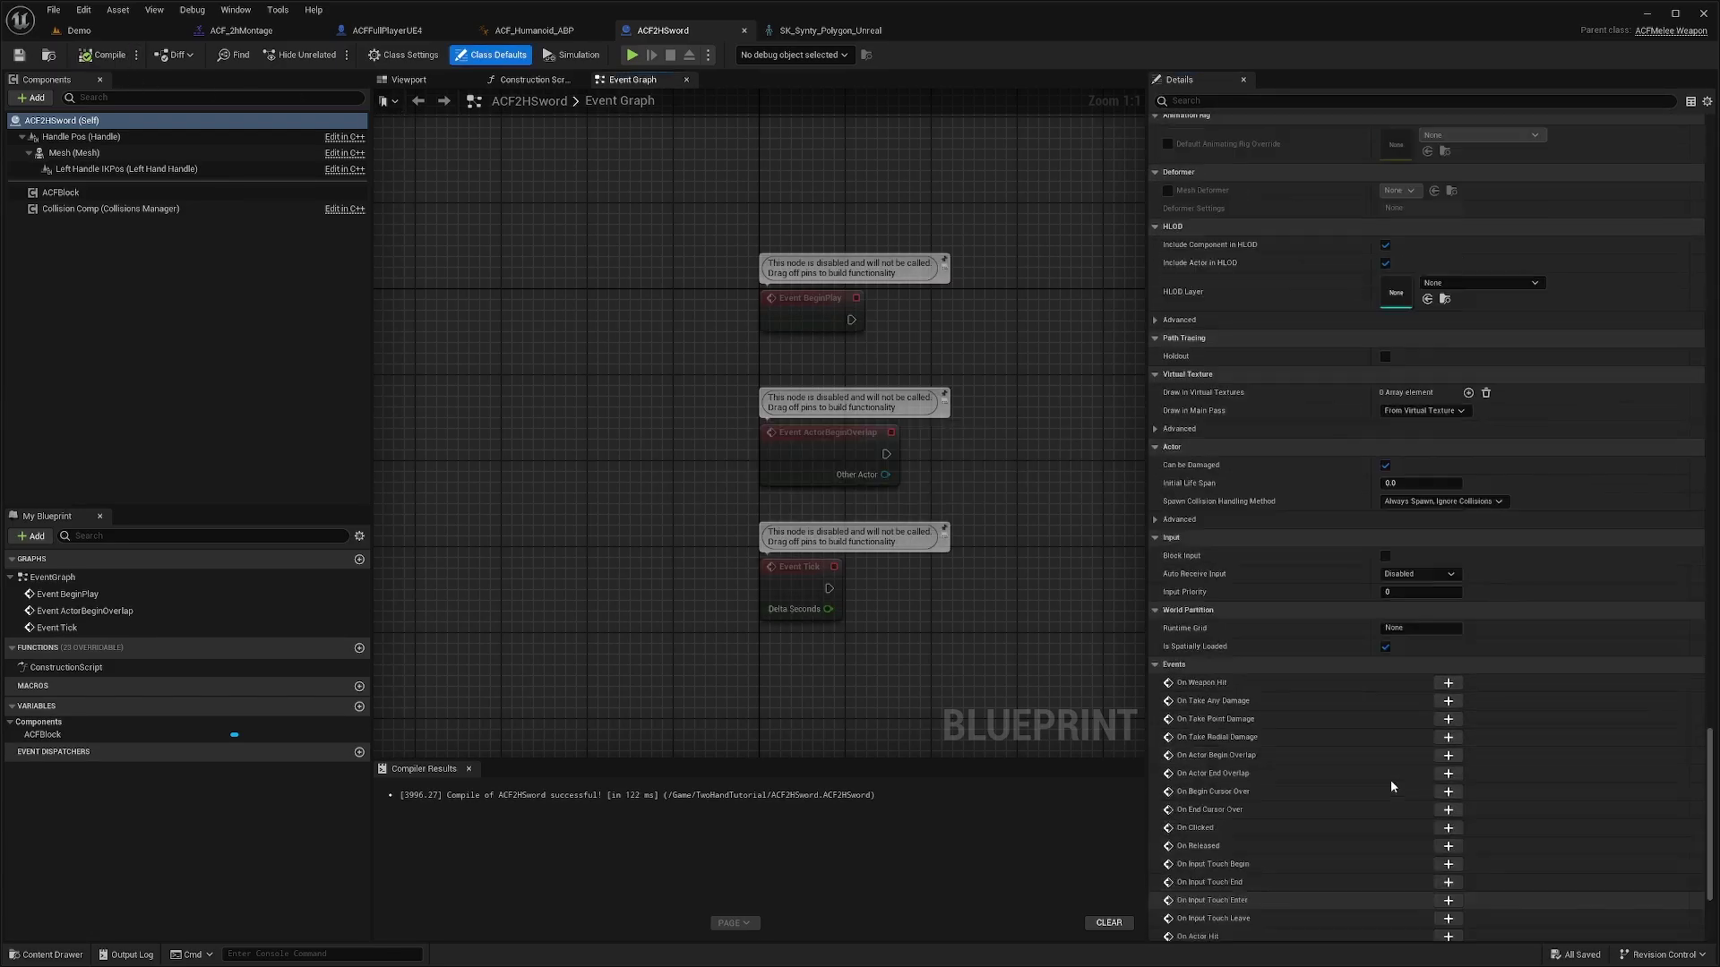
scroll(1384, 538, "up", 15)
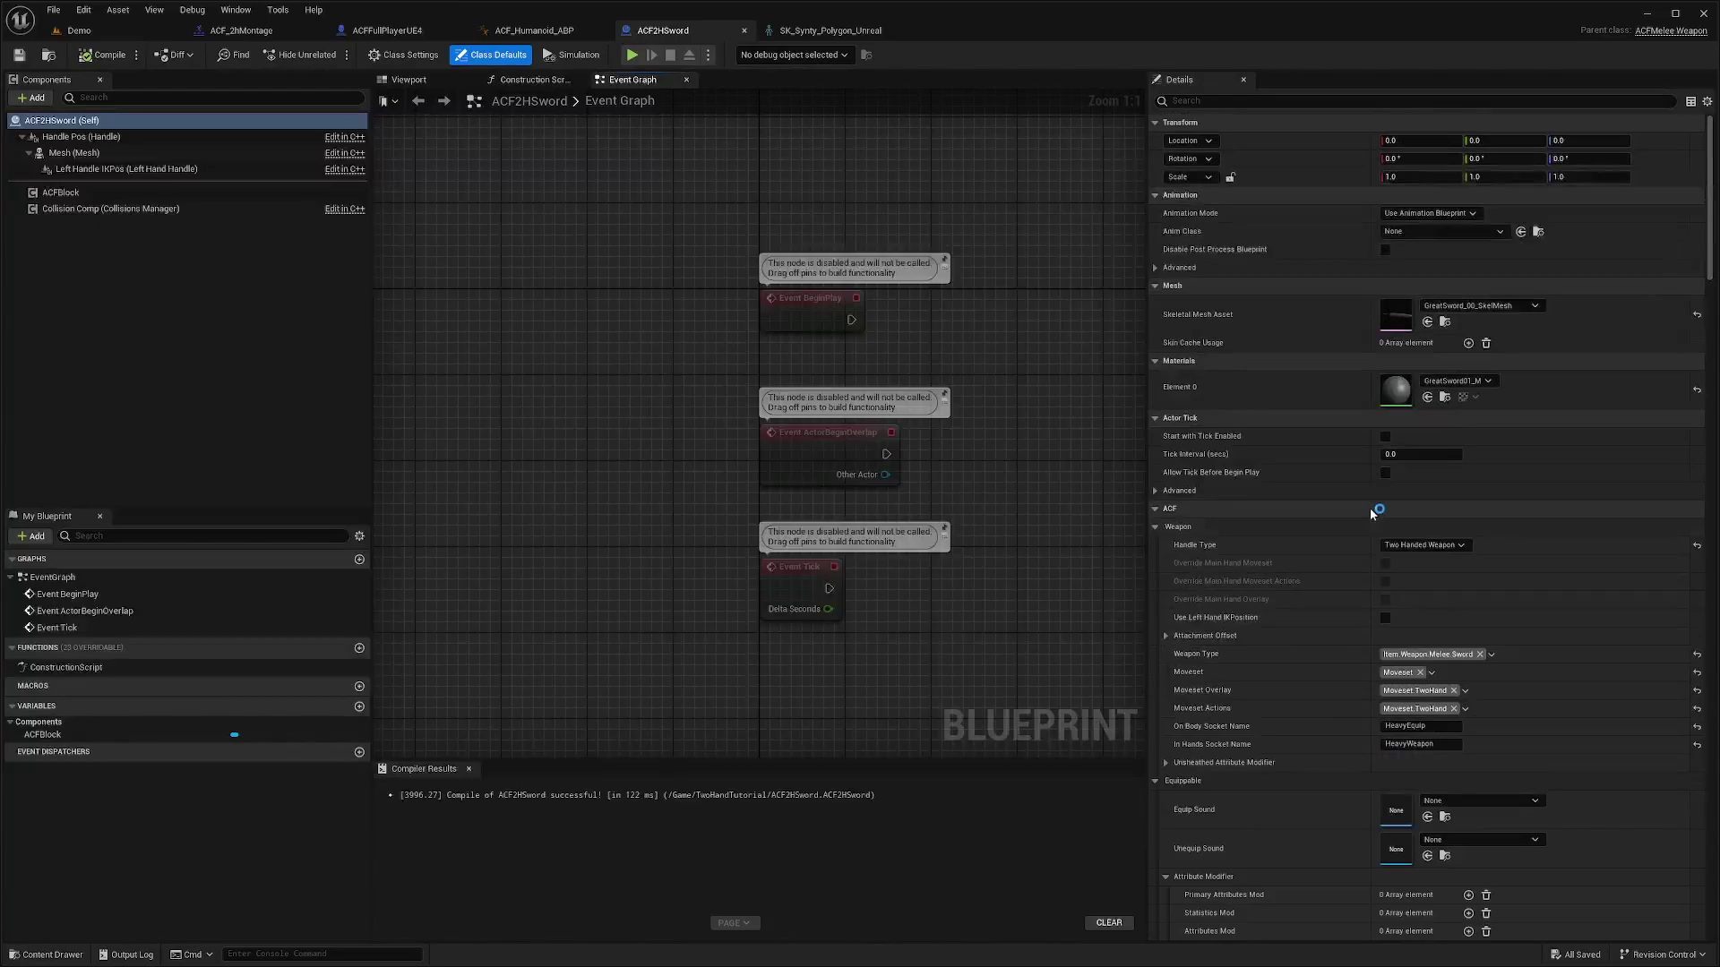
Step: Open GreatSword_00_SkelMesh and check its End and Start sockets
left_click(1445, 323)
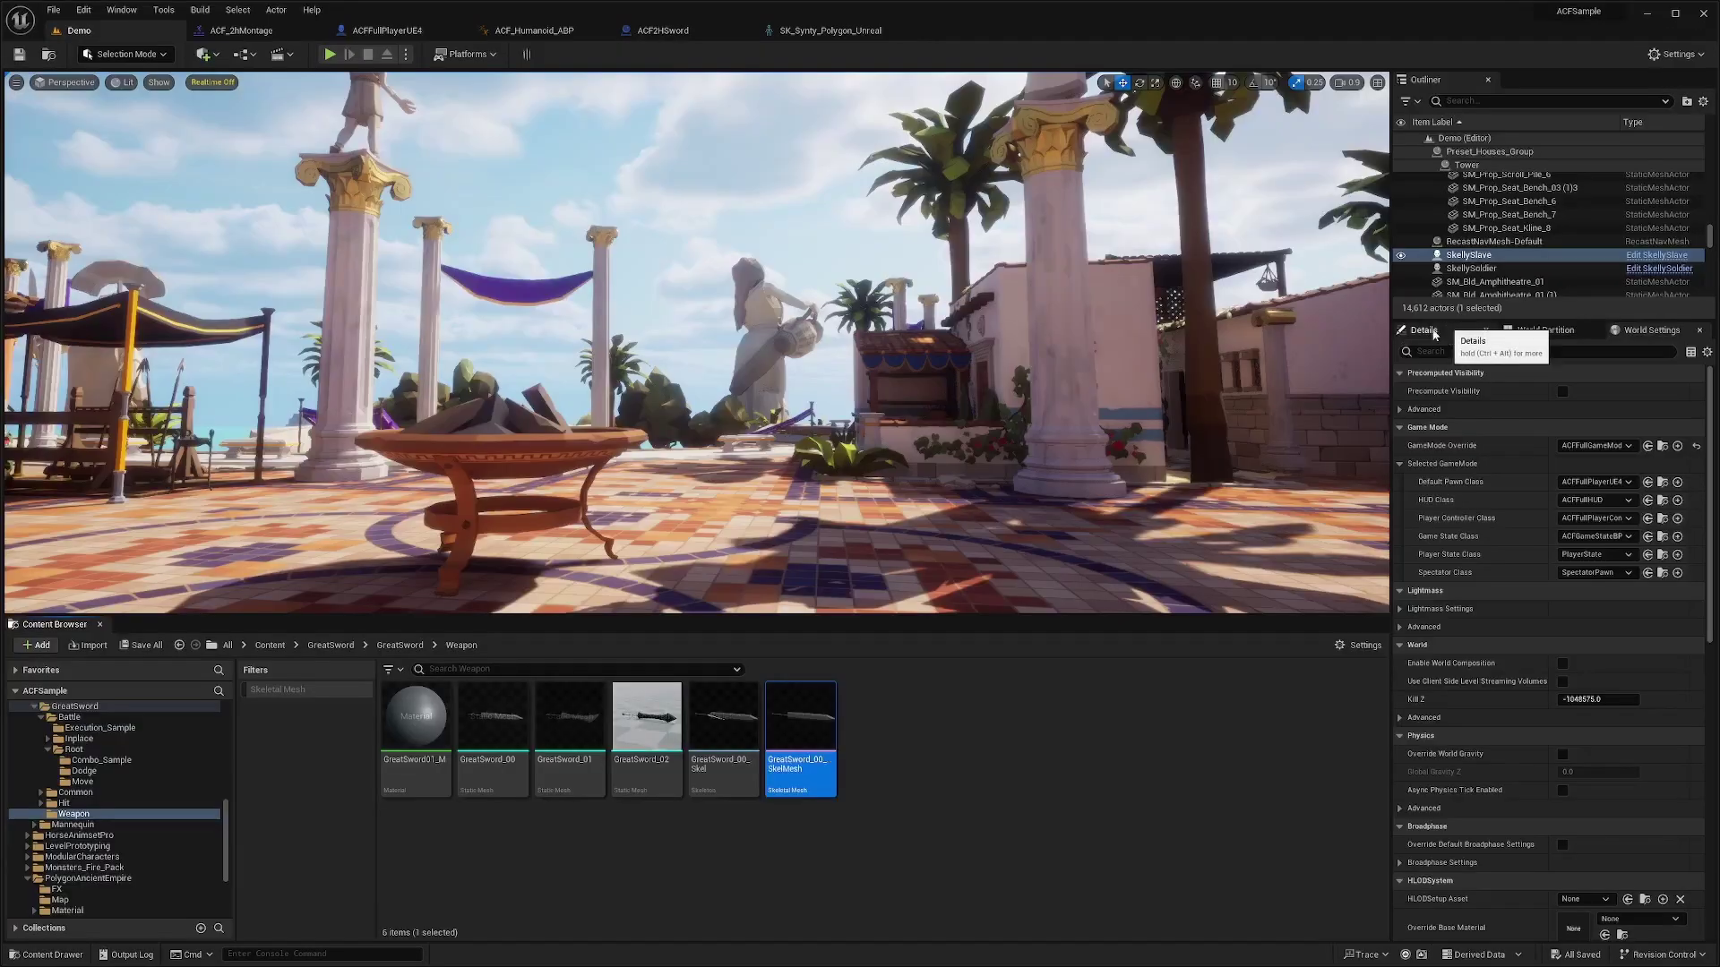
double_click(803, 716)
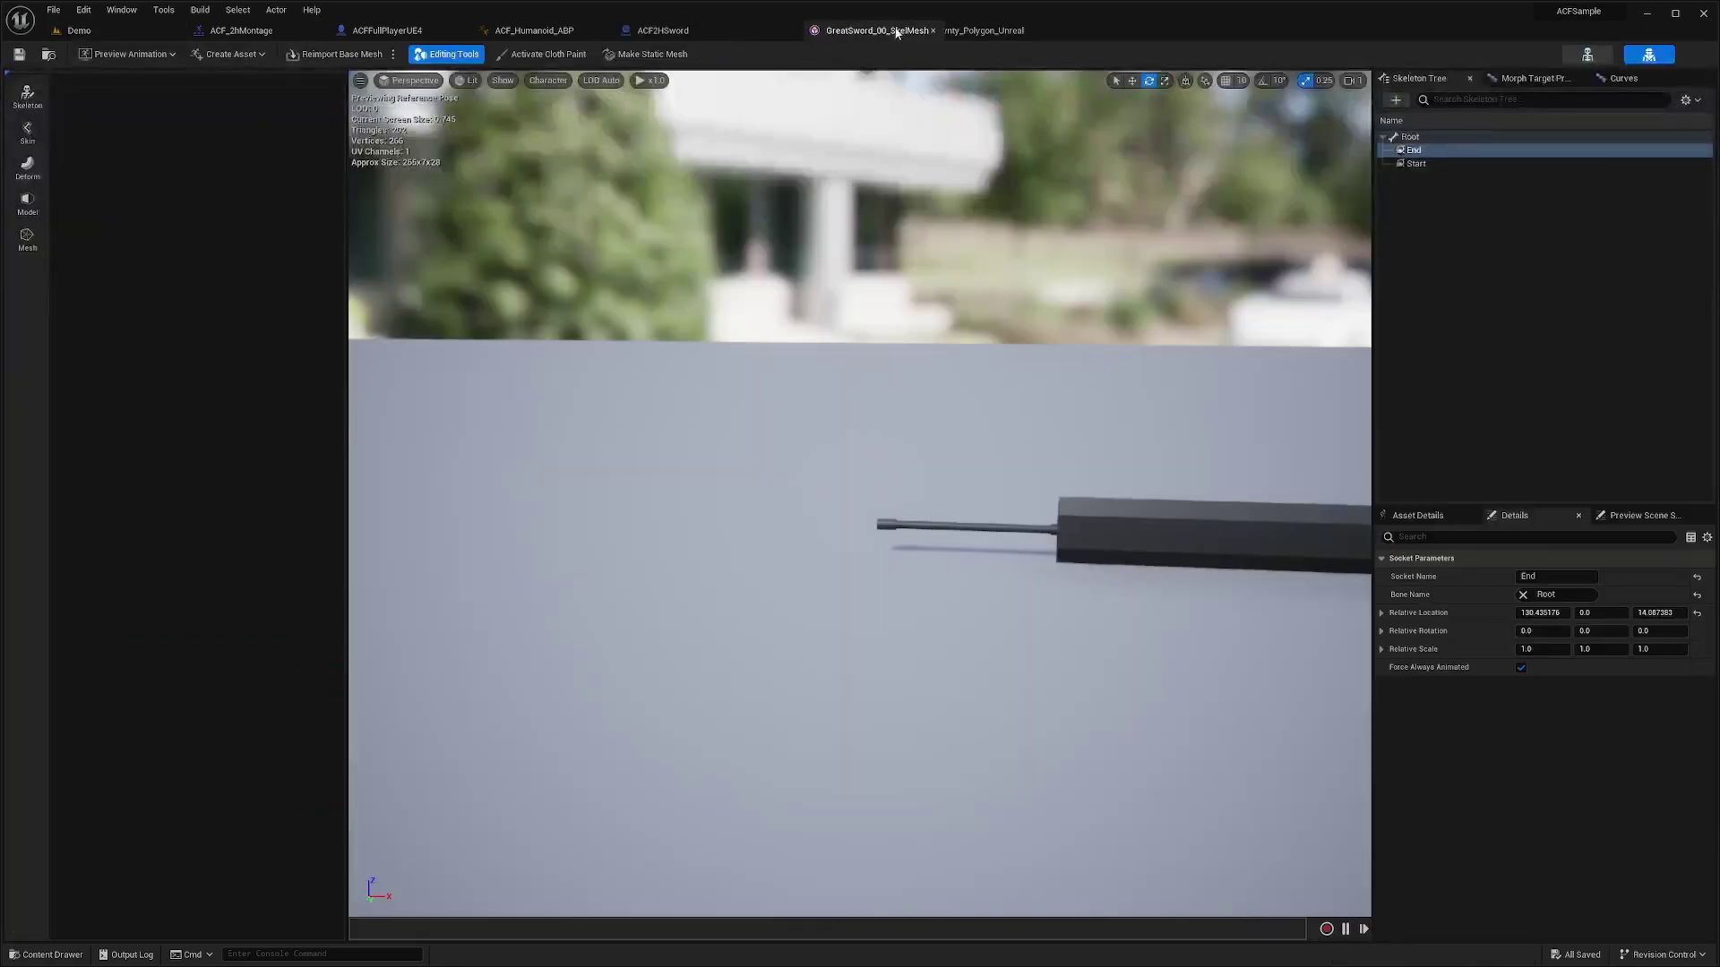
left_click(1425, 152)
left_click(1423, 165)
left_click(1423, 153)
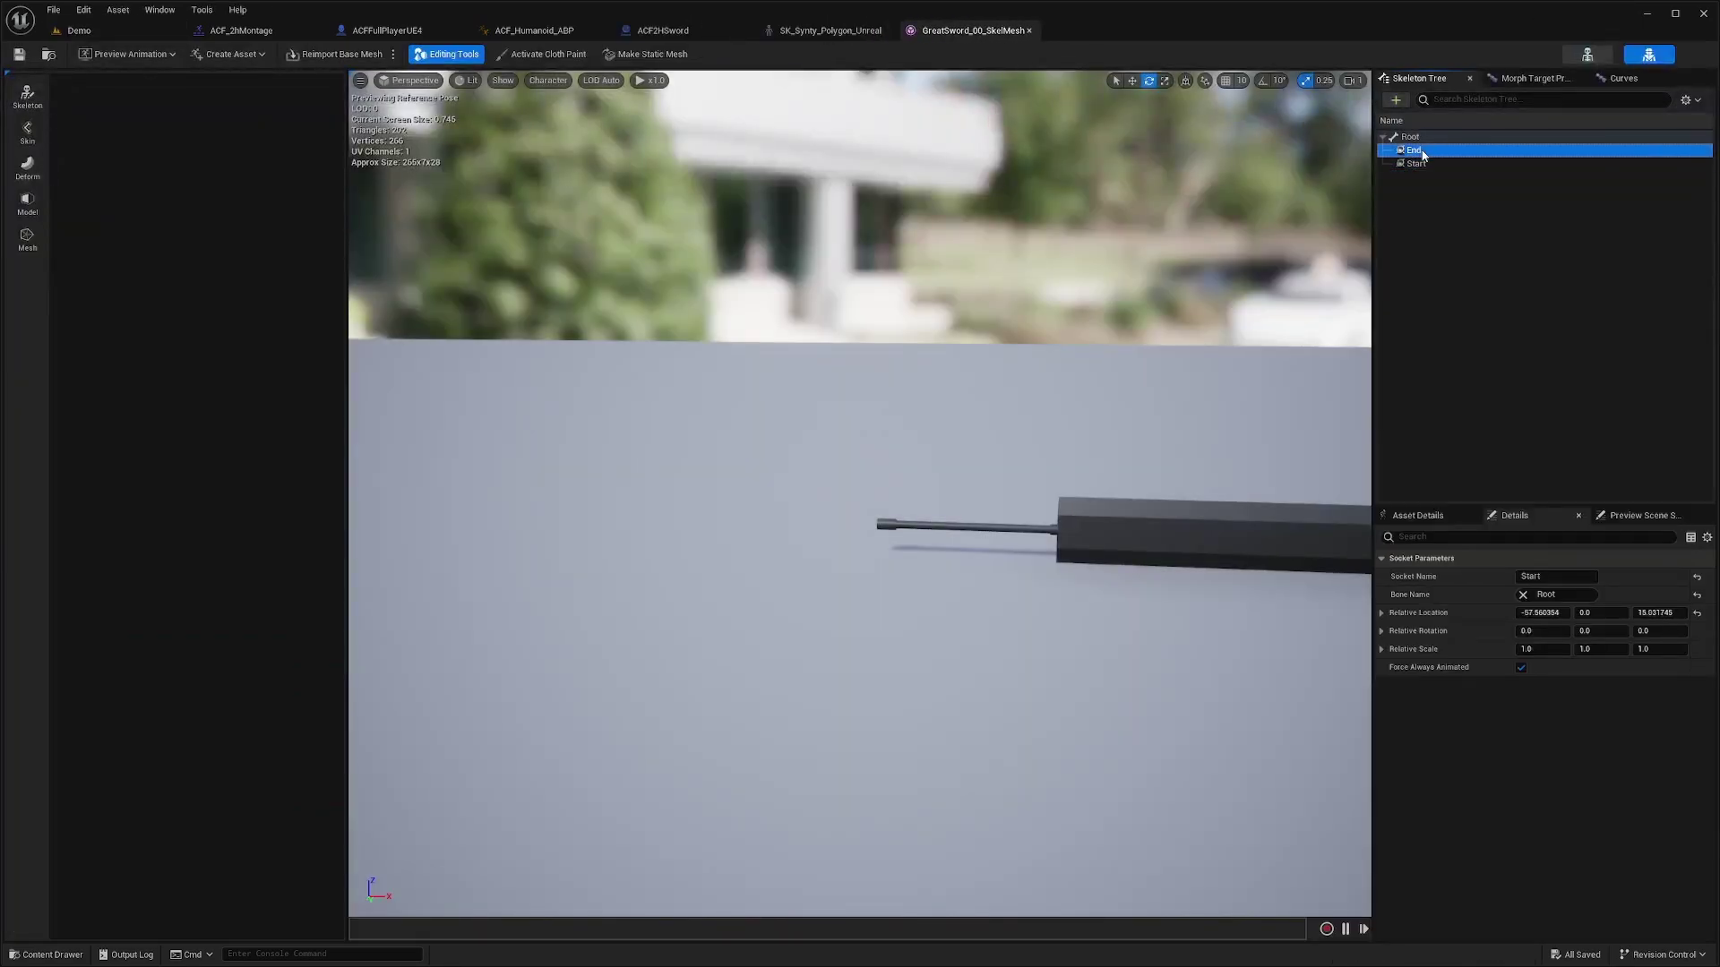
left_click(1649, 61)
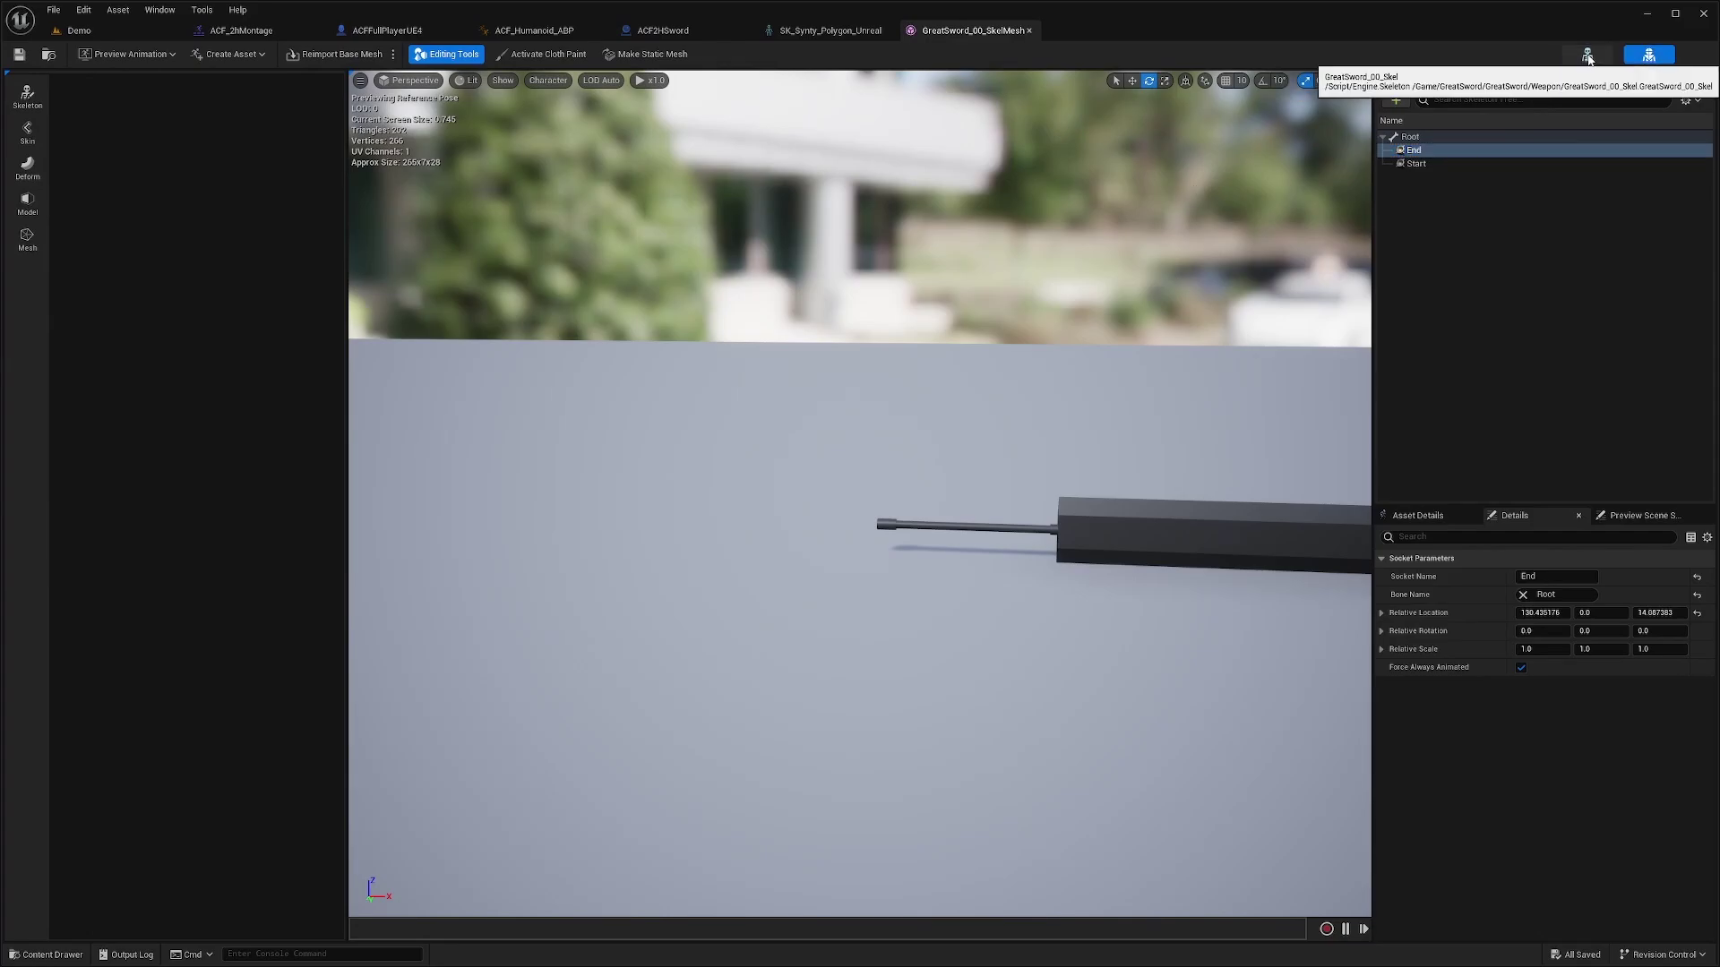
Step: In the sword skeleton, confirm Start sits at the blade base and End at the tip
right_click(1421, 140)
left_click(1464, 188)
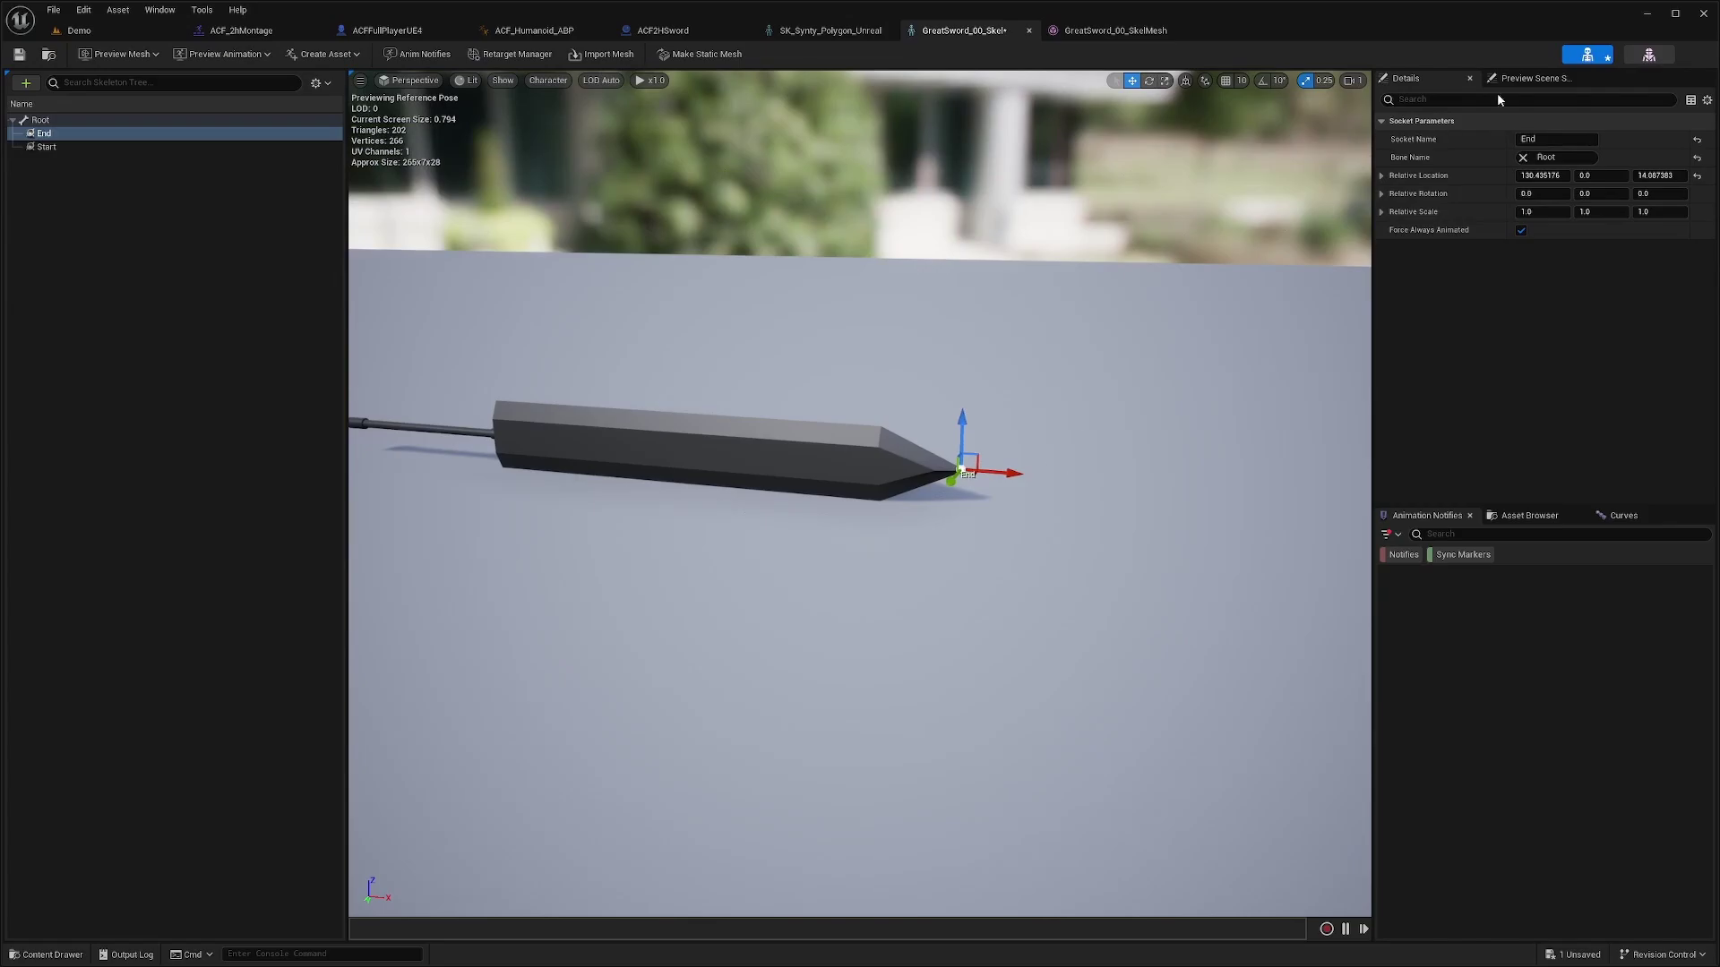
key("ctrl+s")
left_click(80, 150)
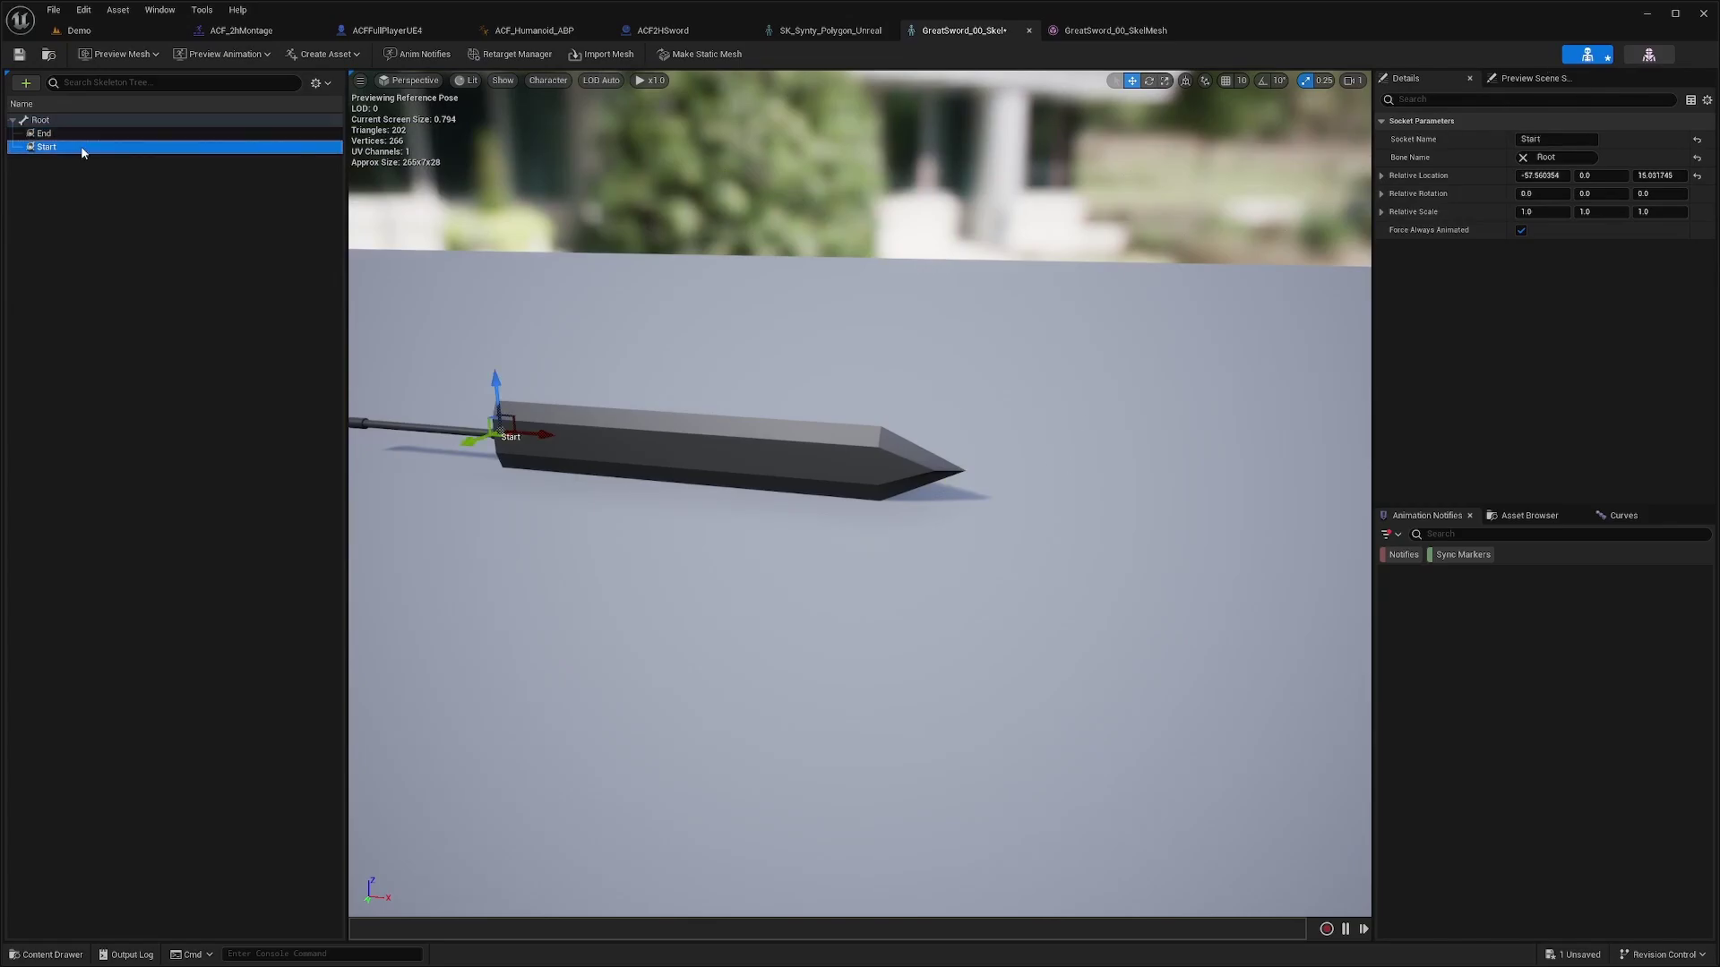
right_click_drag(716, 269, 629, 224)
right_click_drag(707, 485, 611, 485)
key("s")
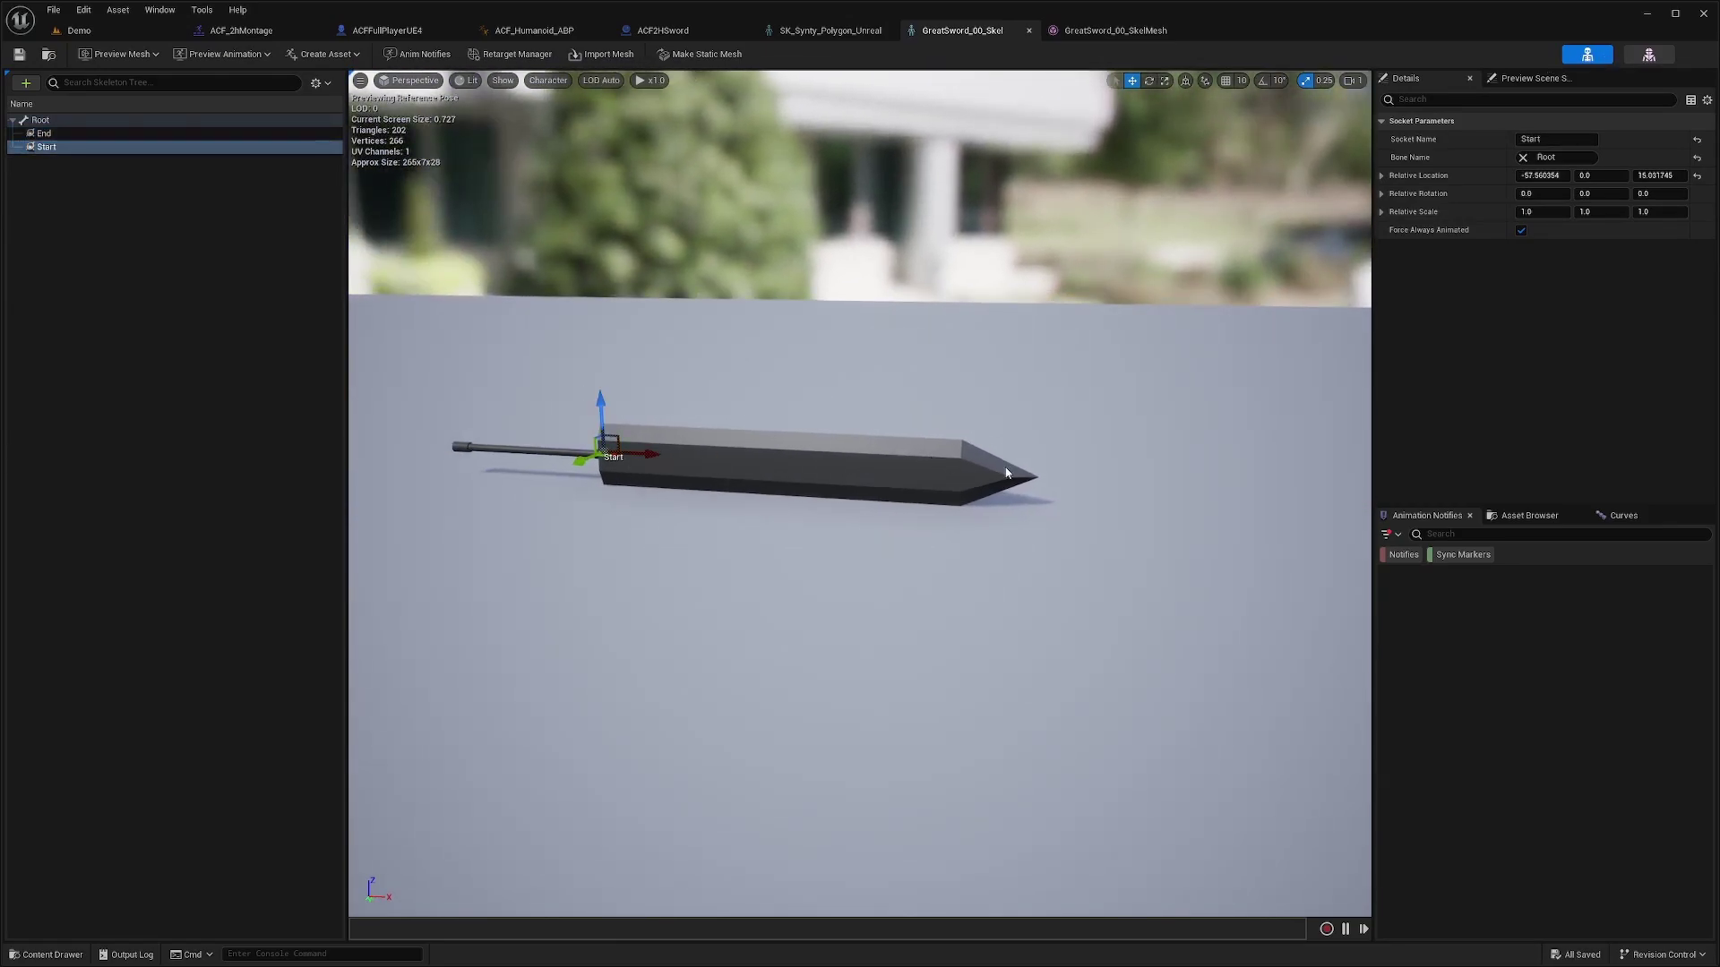
key("w")
right_click_drag(1058, 411, 1205, 394)
key("s")
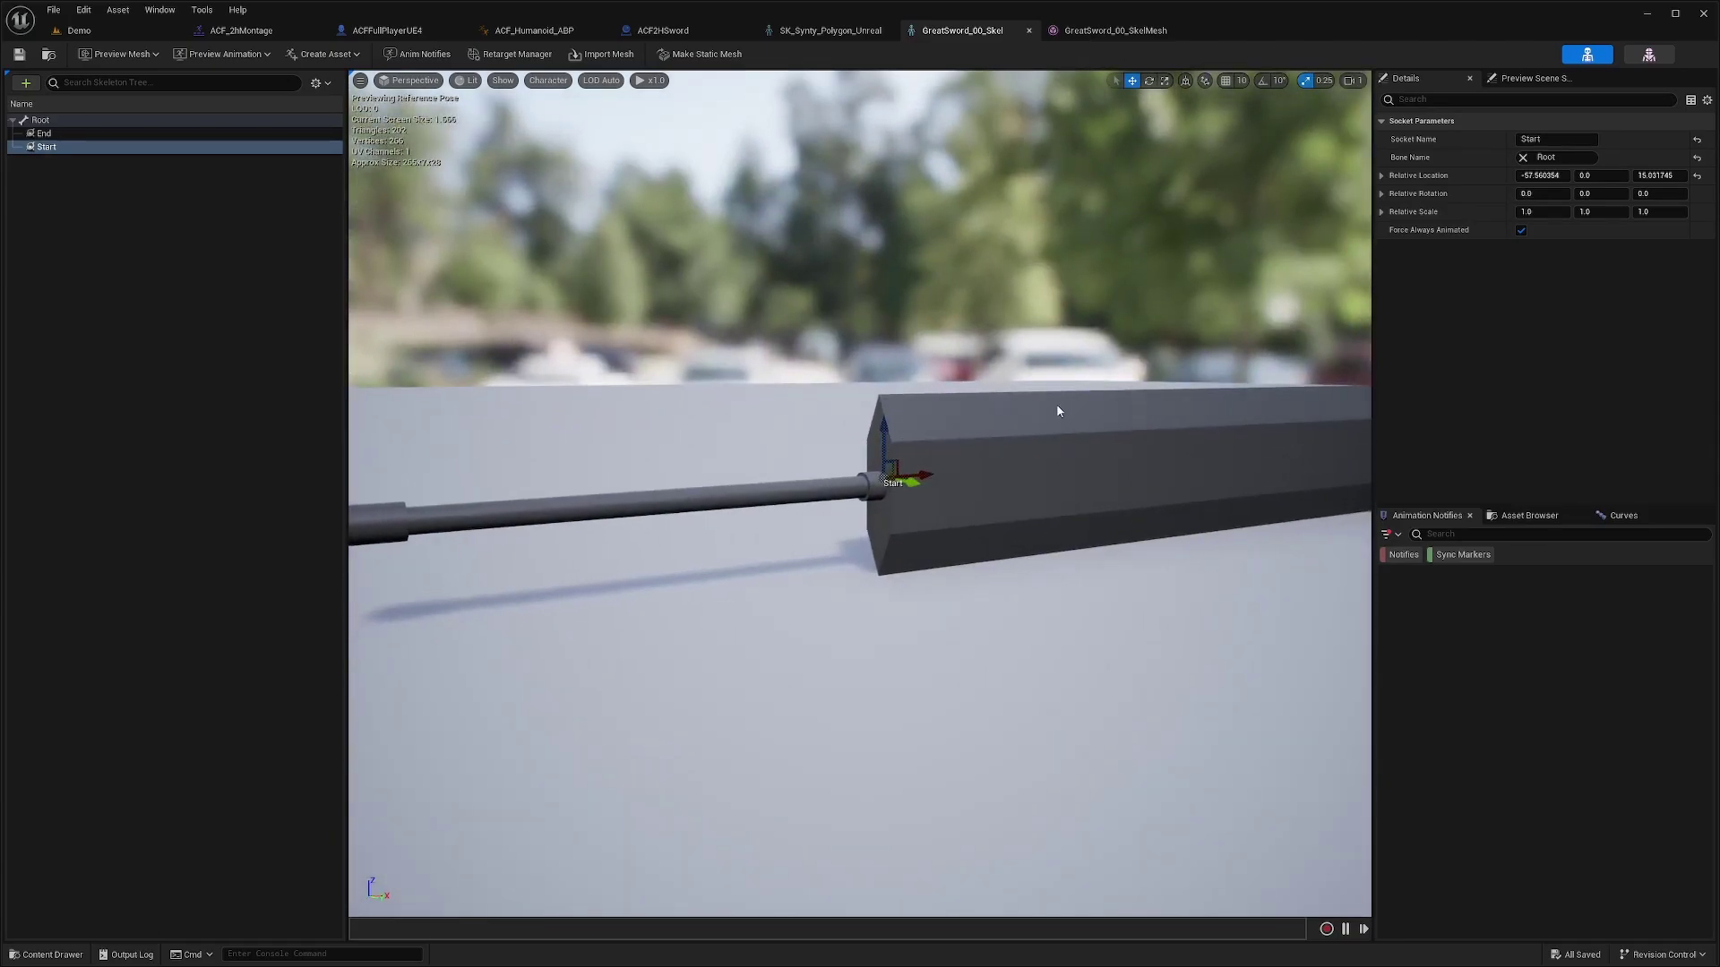
key("e")
right_click_drag(1059, 411, 716, 529)
key("q")
key("s")
key("d")
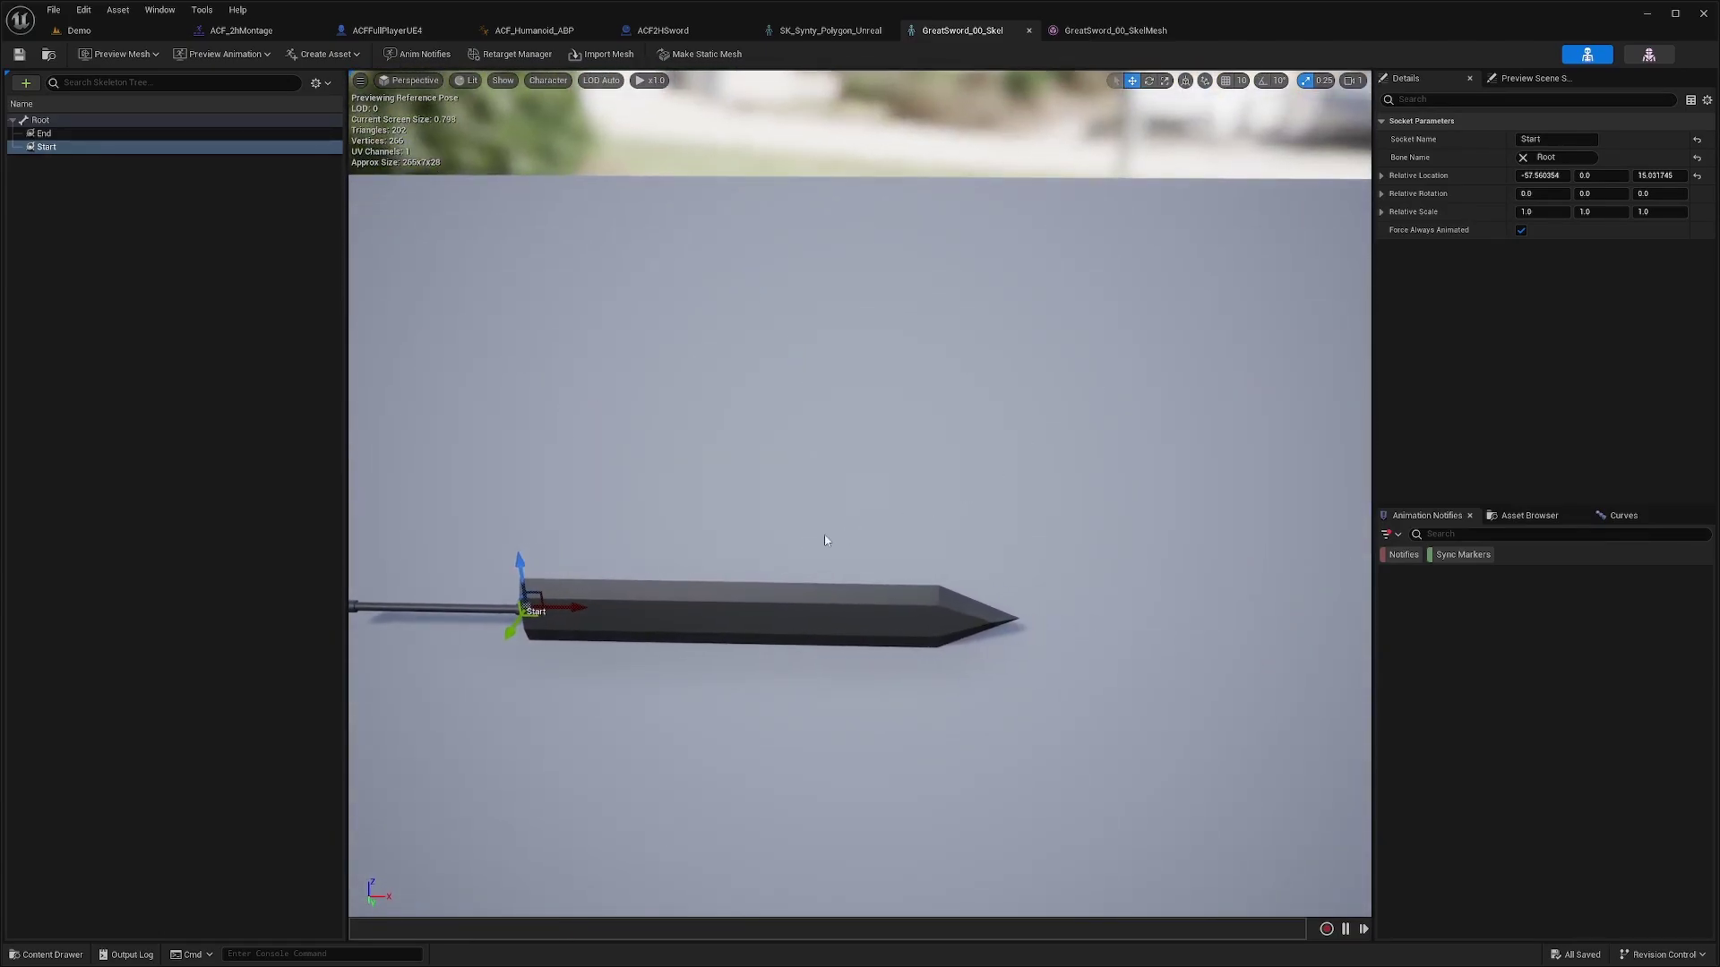
left_click(45, 134)
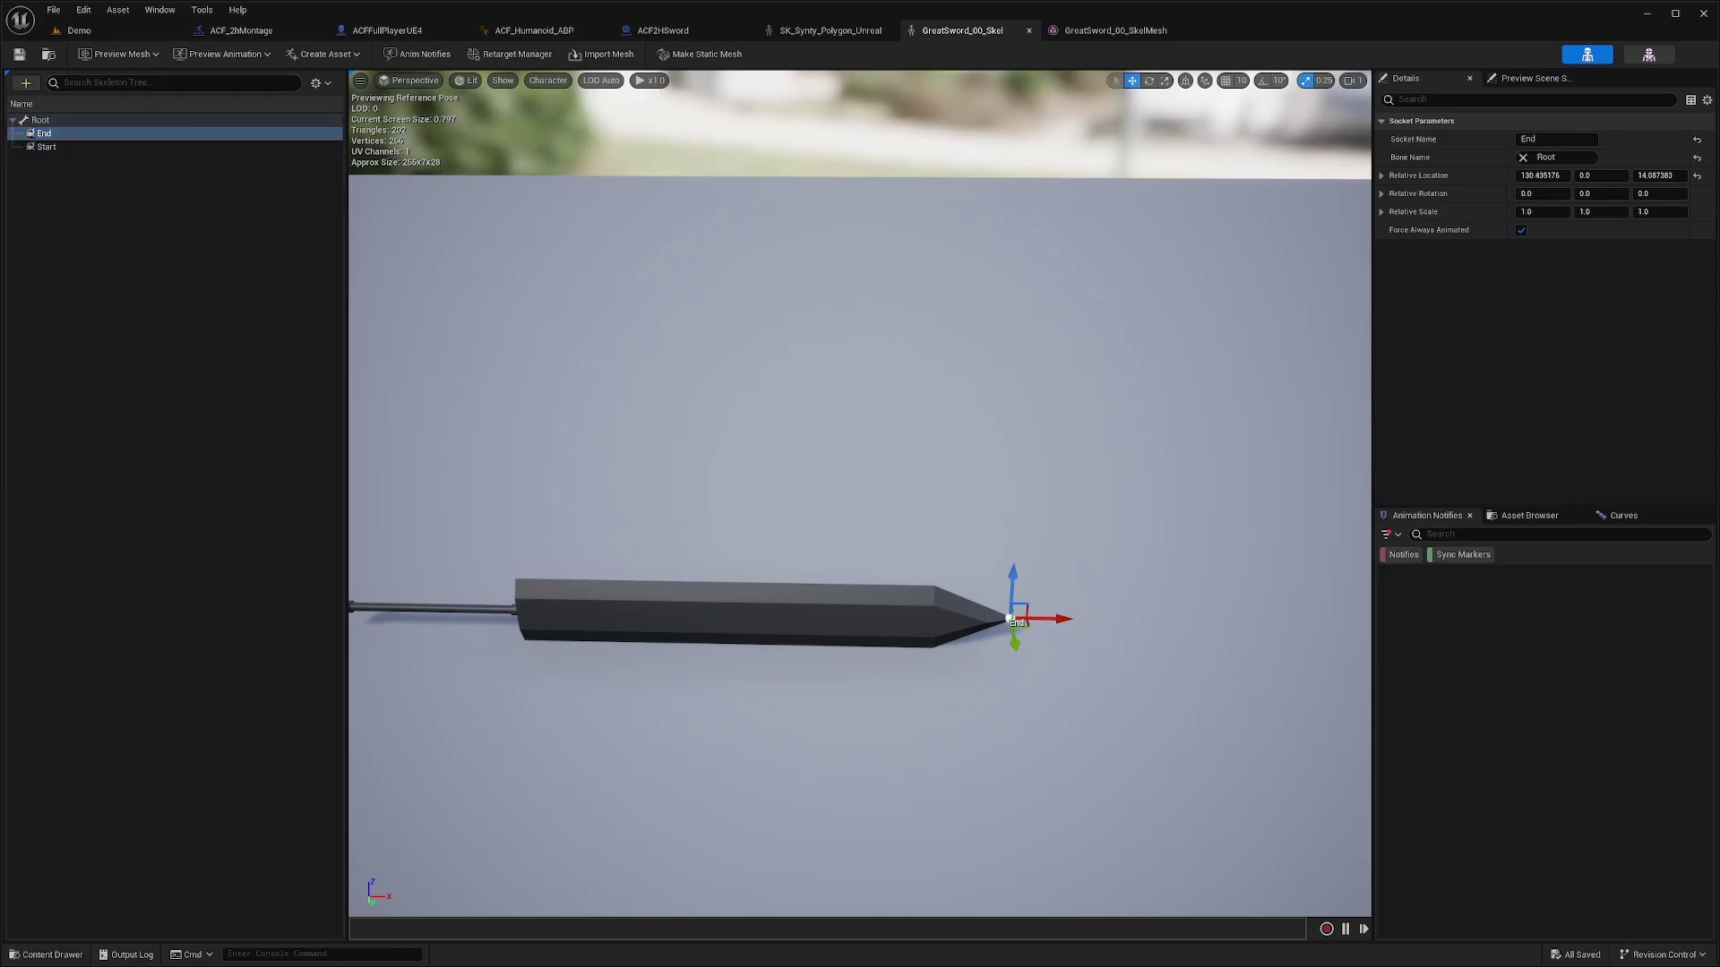
Step: Open ACFFullPlayerUE4 and select its Equipment & Inventory Comp
right_click_drag(1118, 562, 1114, 552)
left_click(81, 31)
left_click(375, 33)
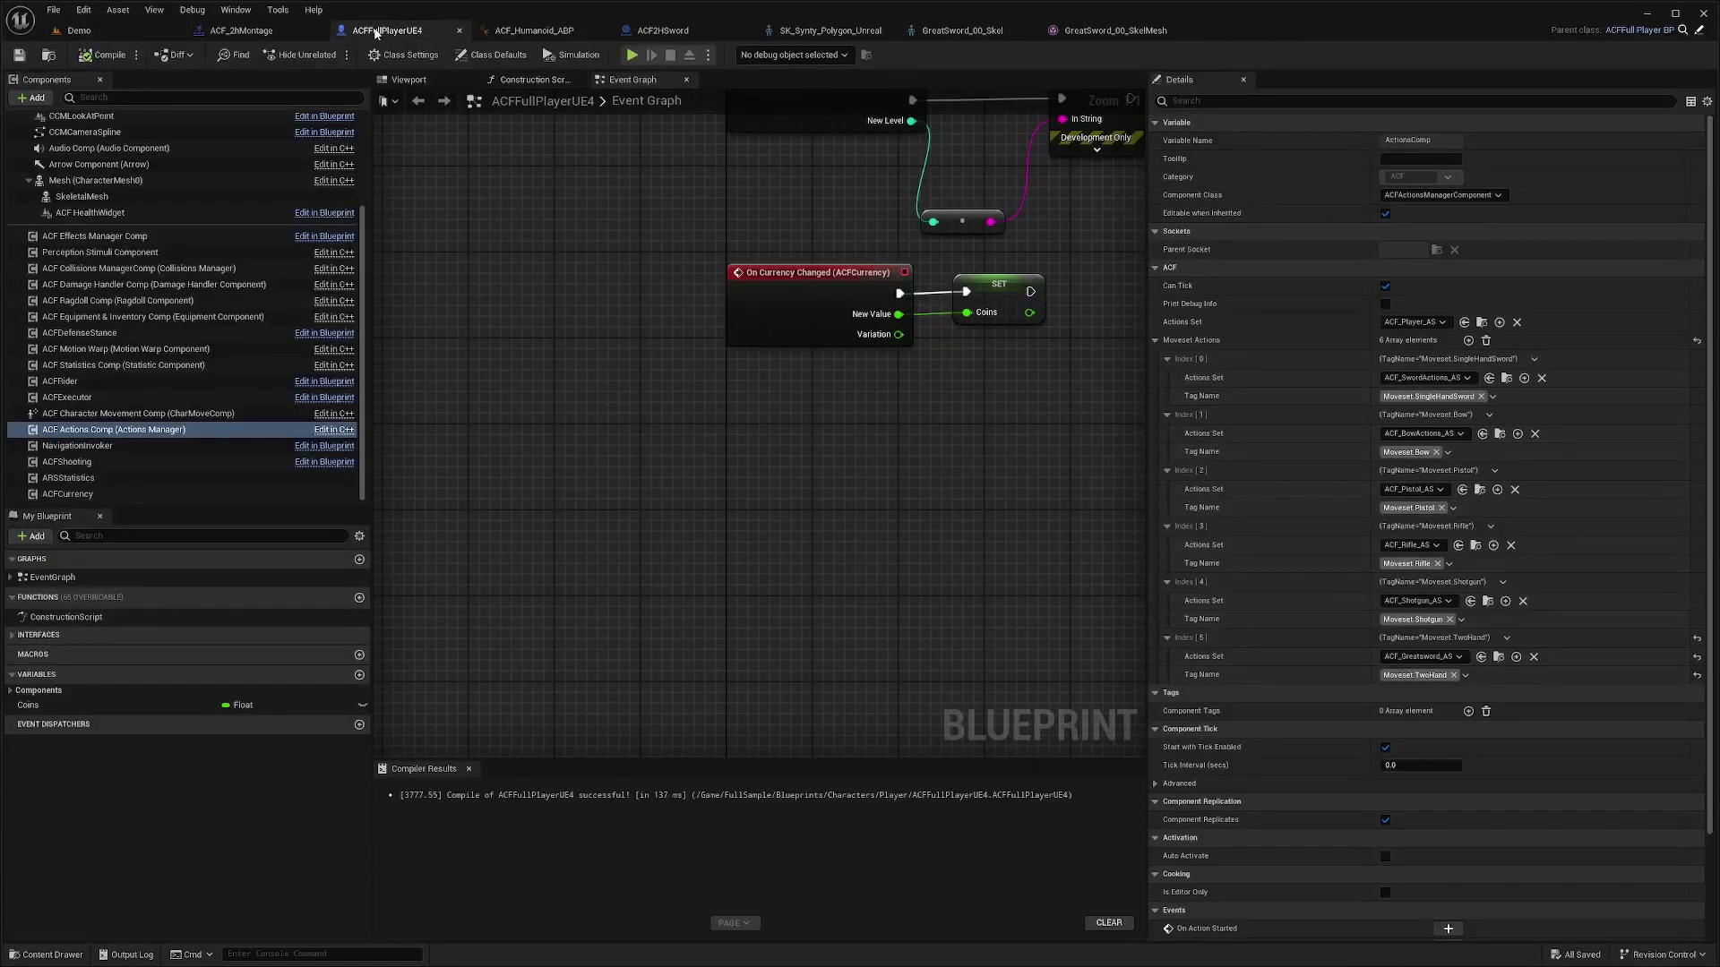
left_click(153, 317)
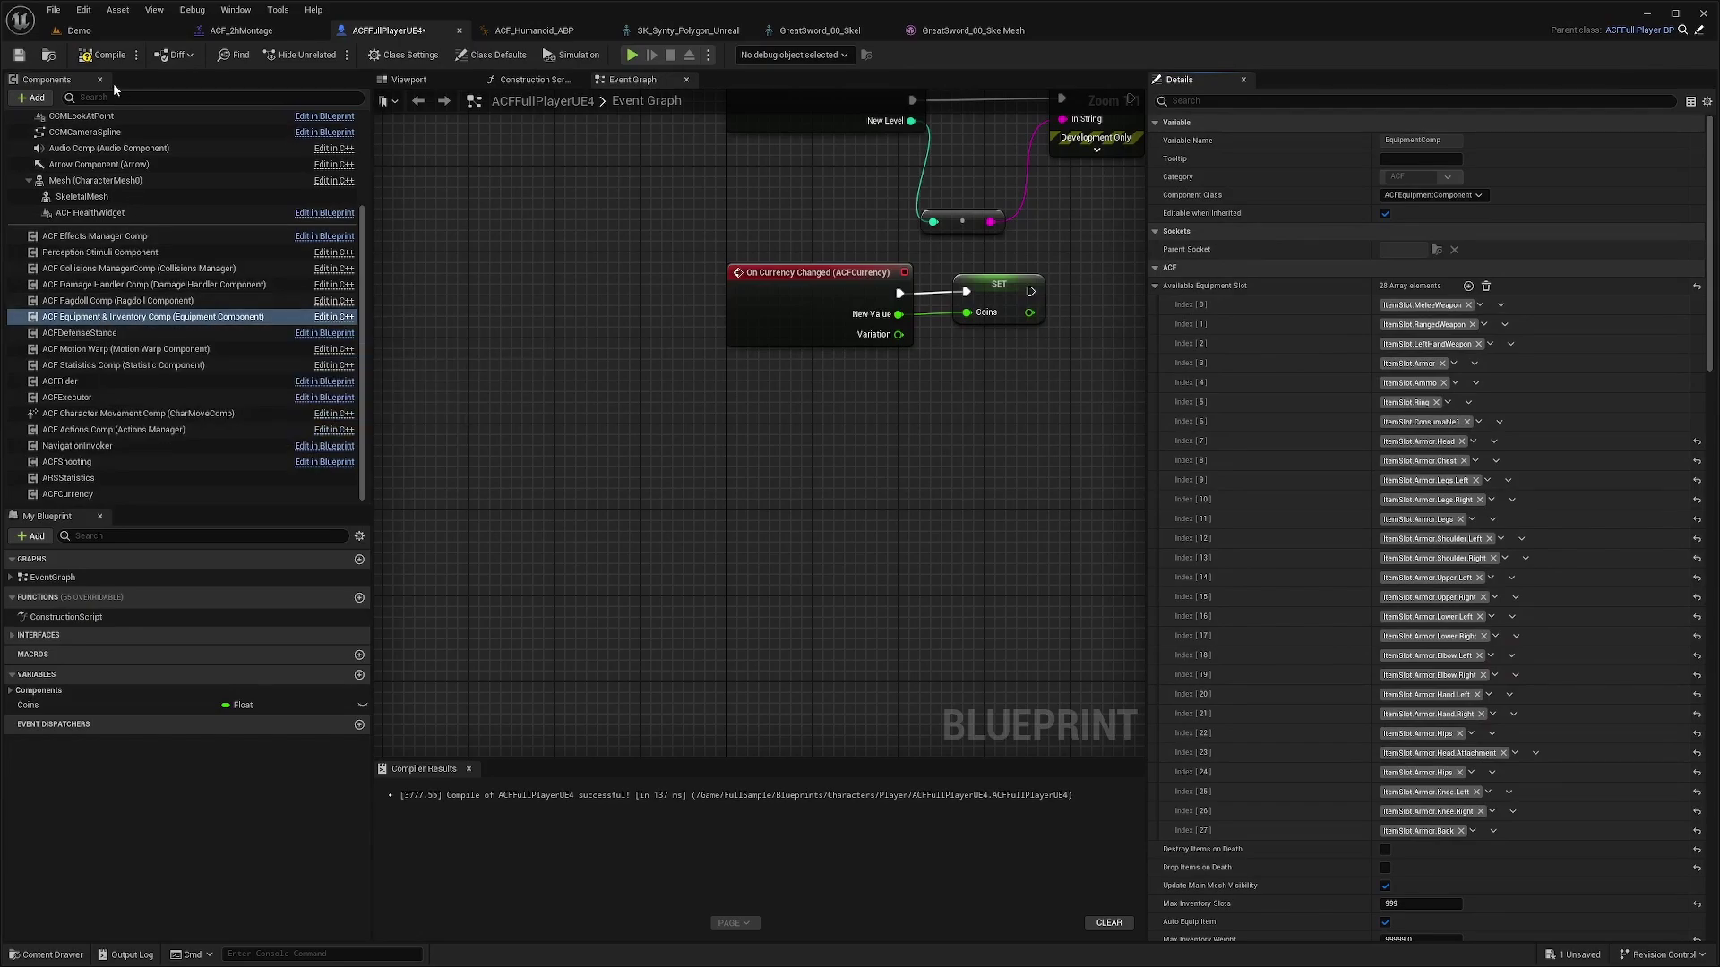
left_click(103, 55)
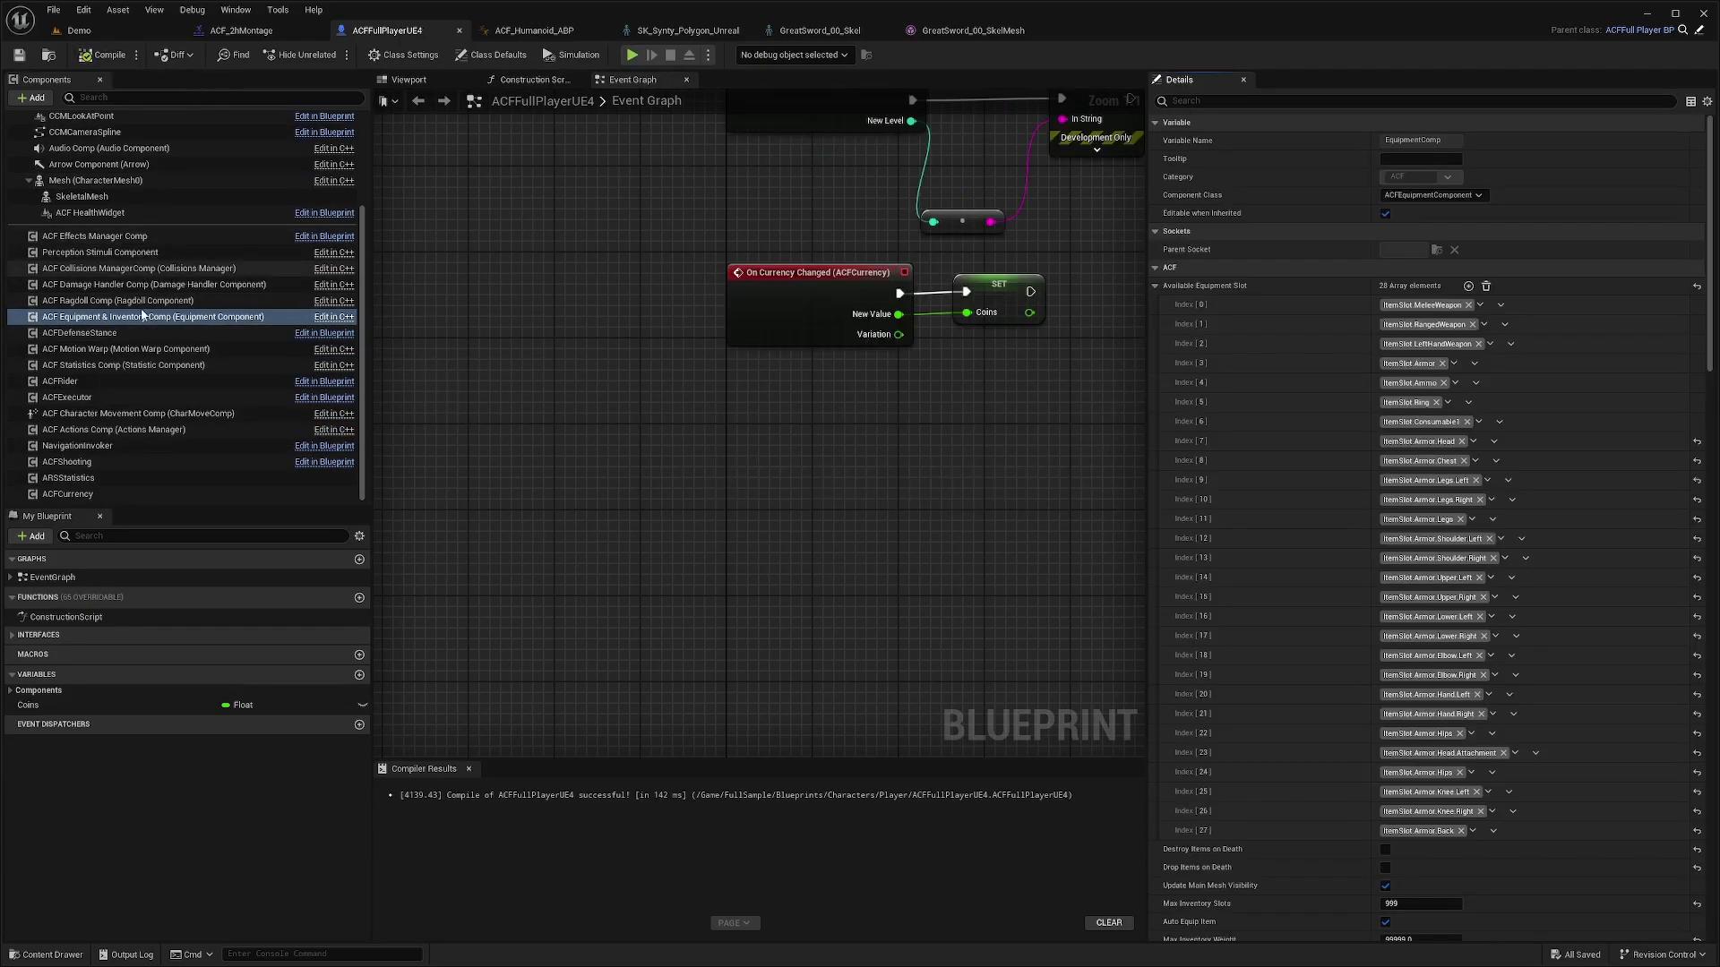
Step: Add ACF2HSword as a new starting item and compile the player blueprint
left_click(1155, 286)
left_click(1155, 413)
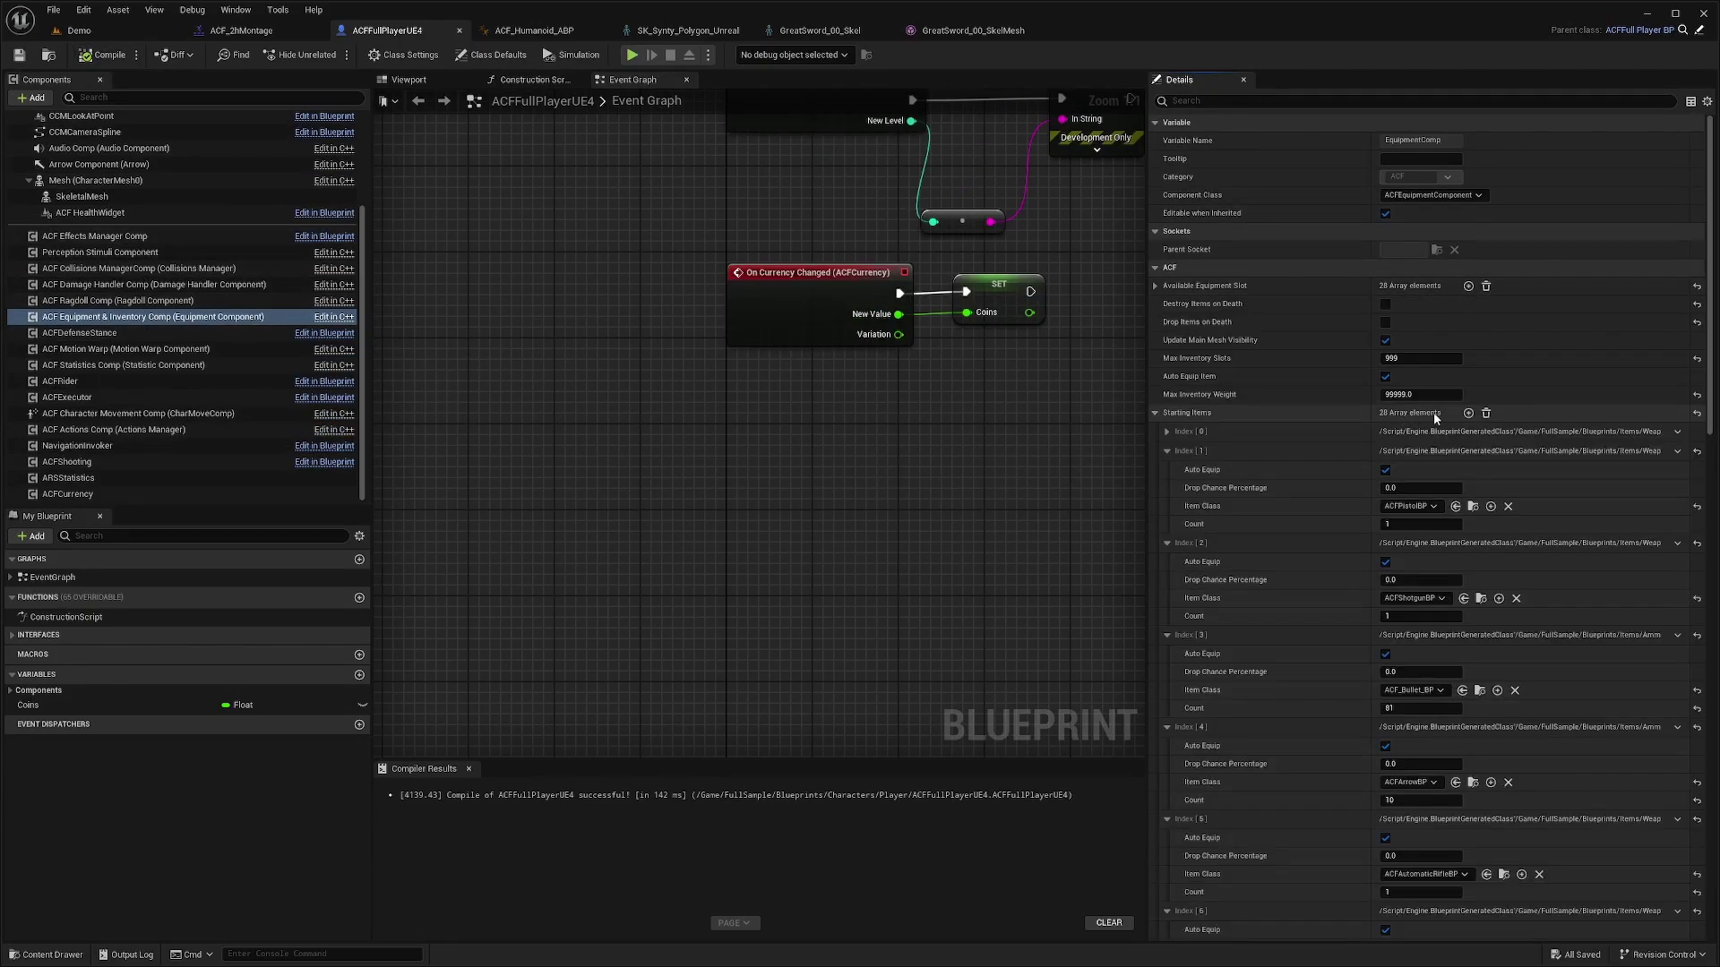
left_click(1468, 413)
scroll(1420, 475, "down", 15)
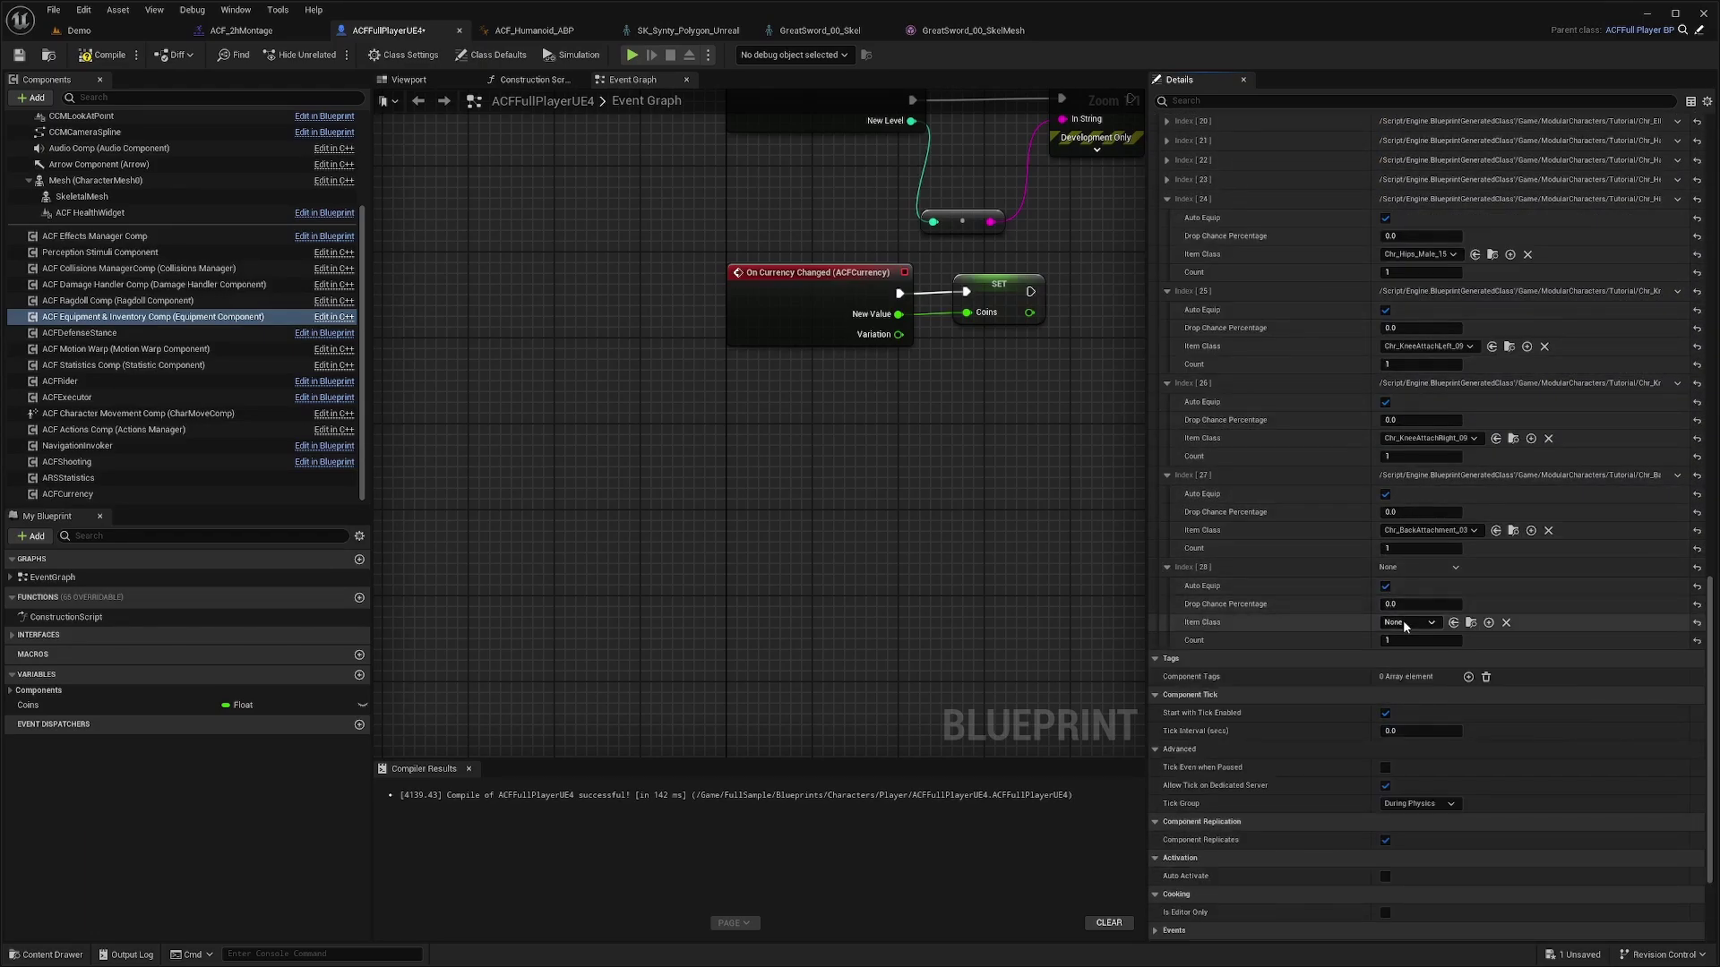
left_click(1406, 622)
type("acf2h")
left_click(1434, 669)
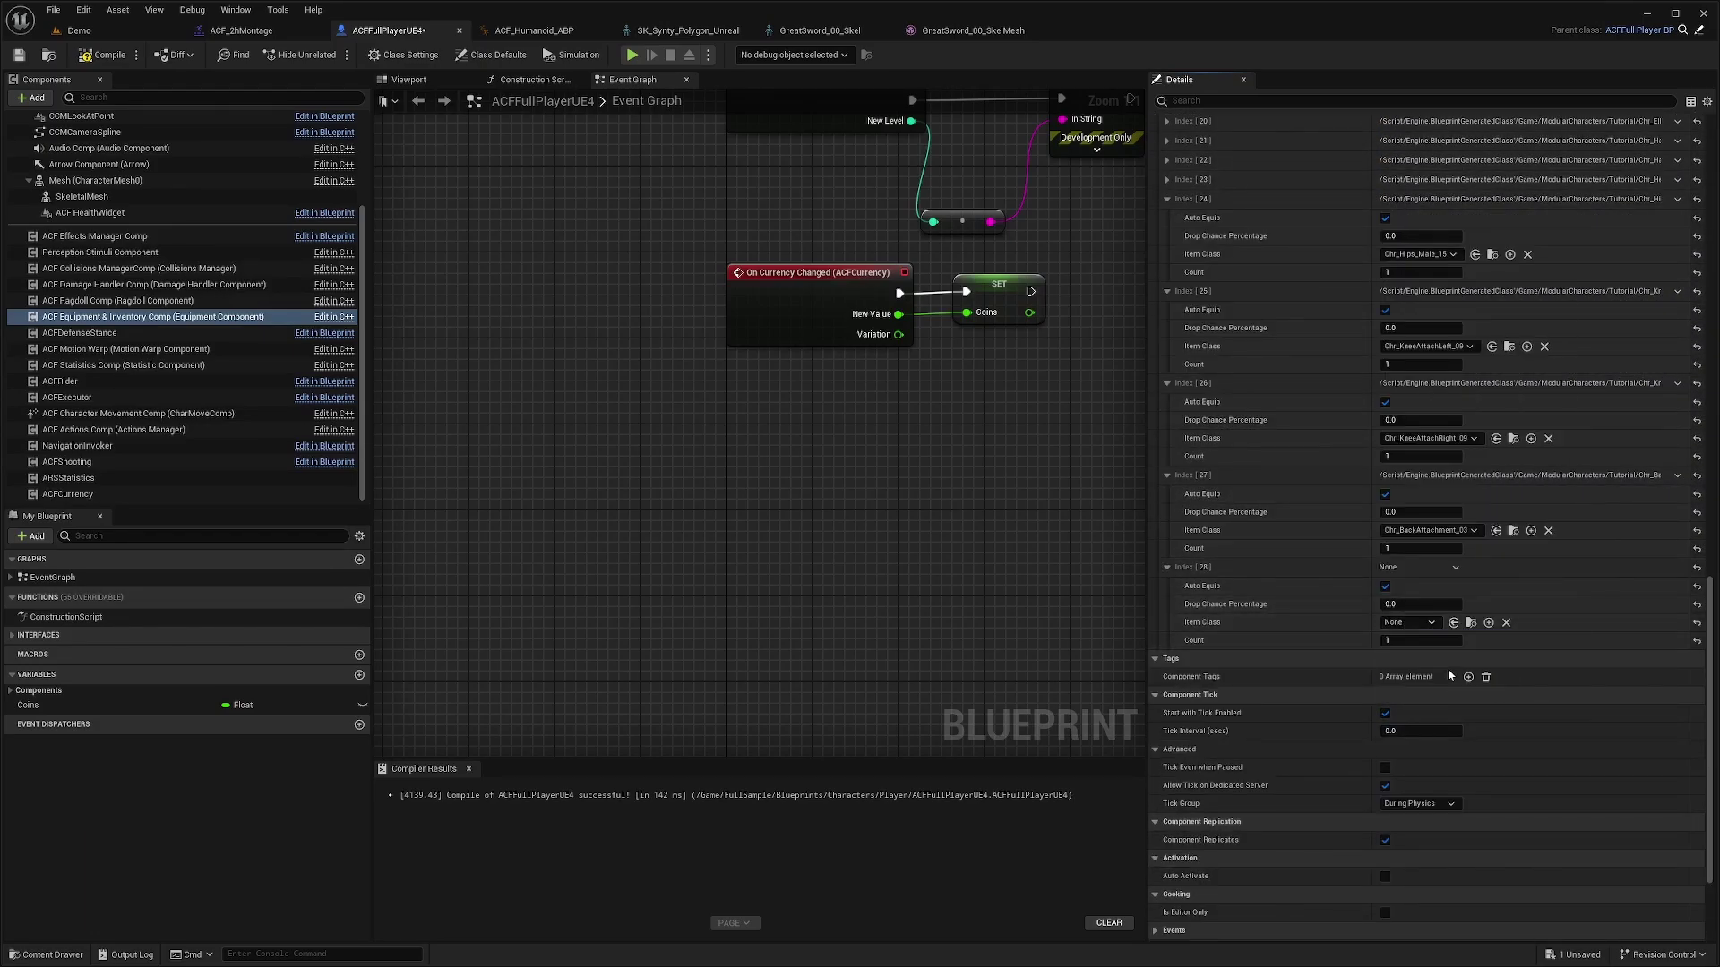
left_click(103, 54)
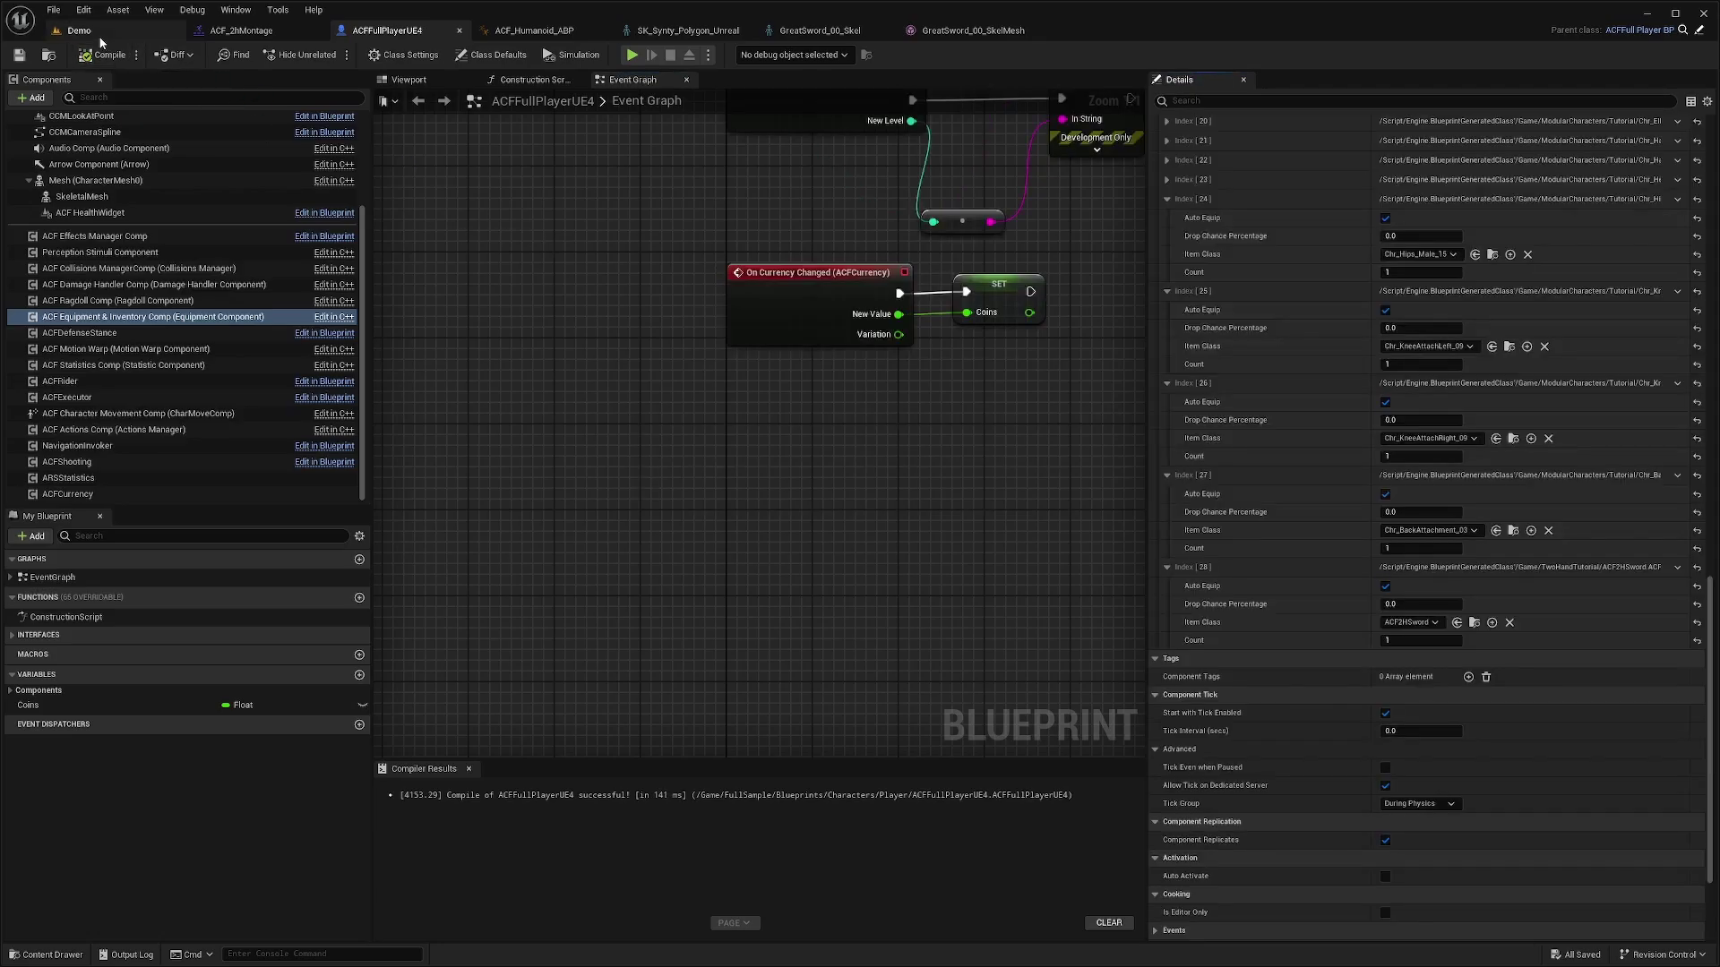
left_click(79, 30)
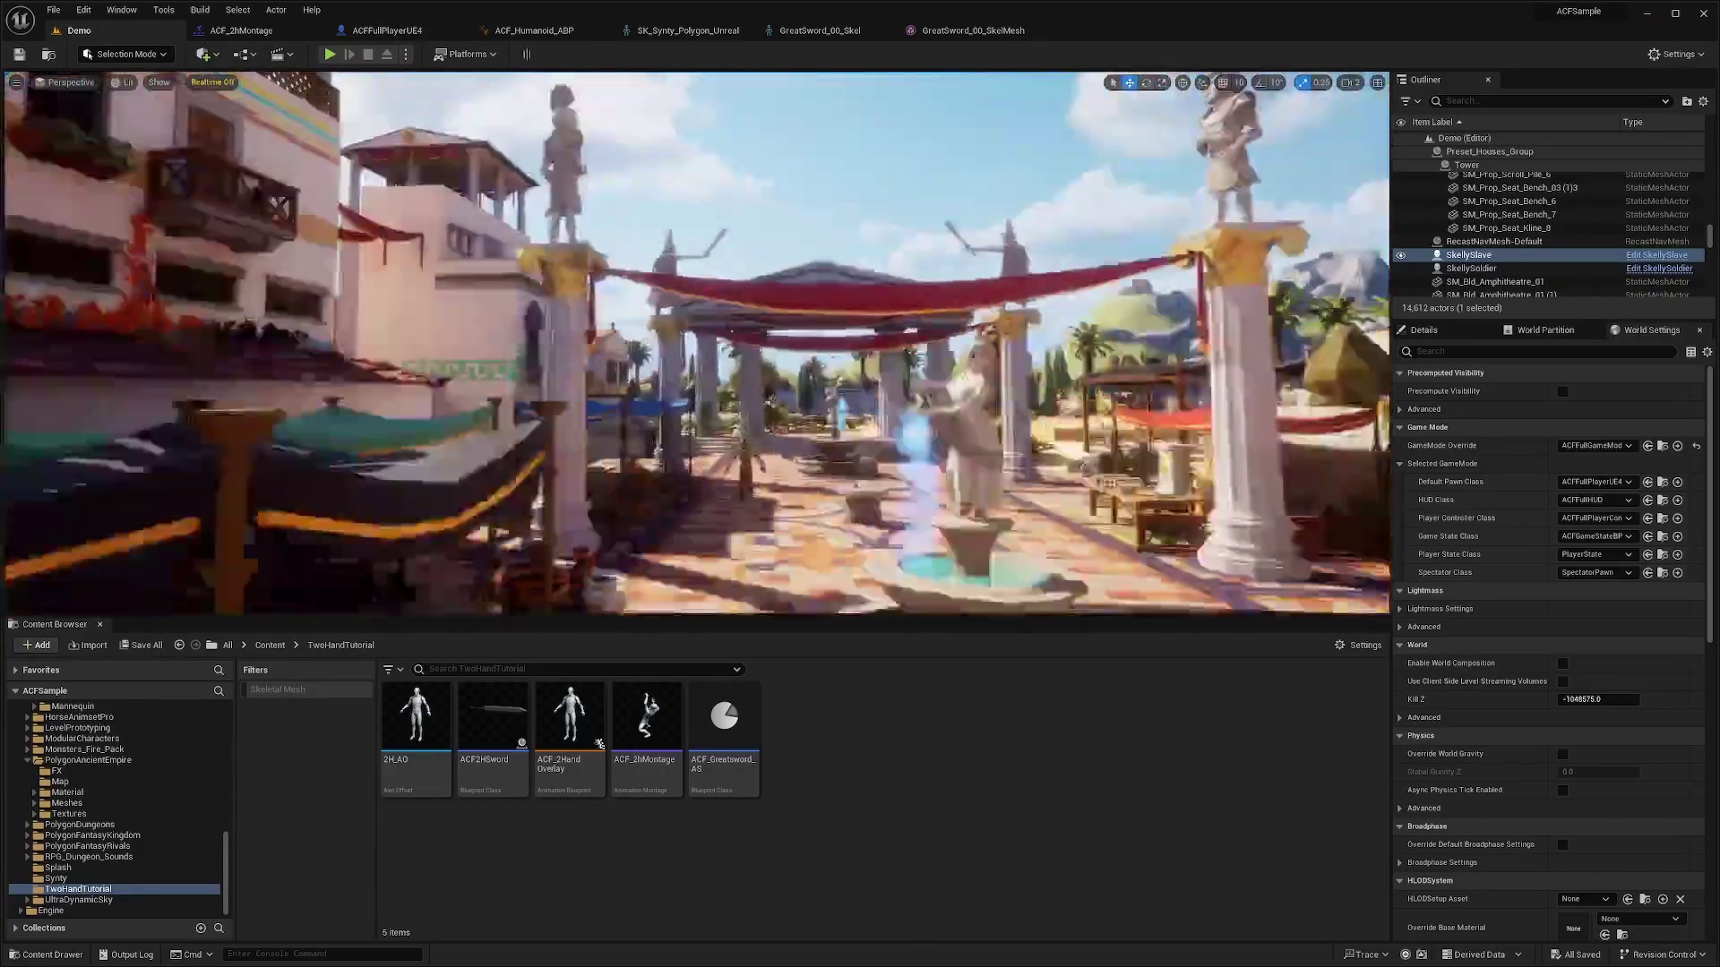
Step: In the running Play session, unequip the ACF Sword from the inventory
key("F11")
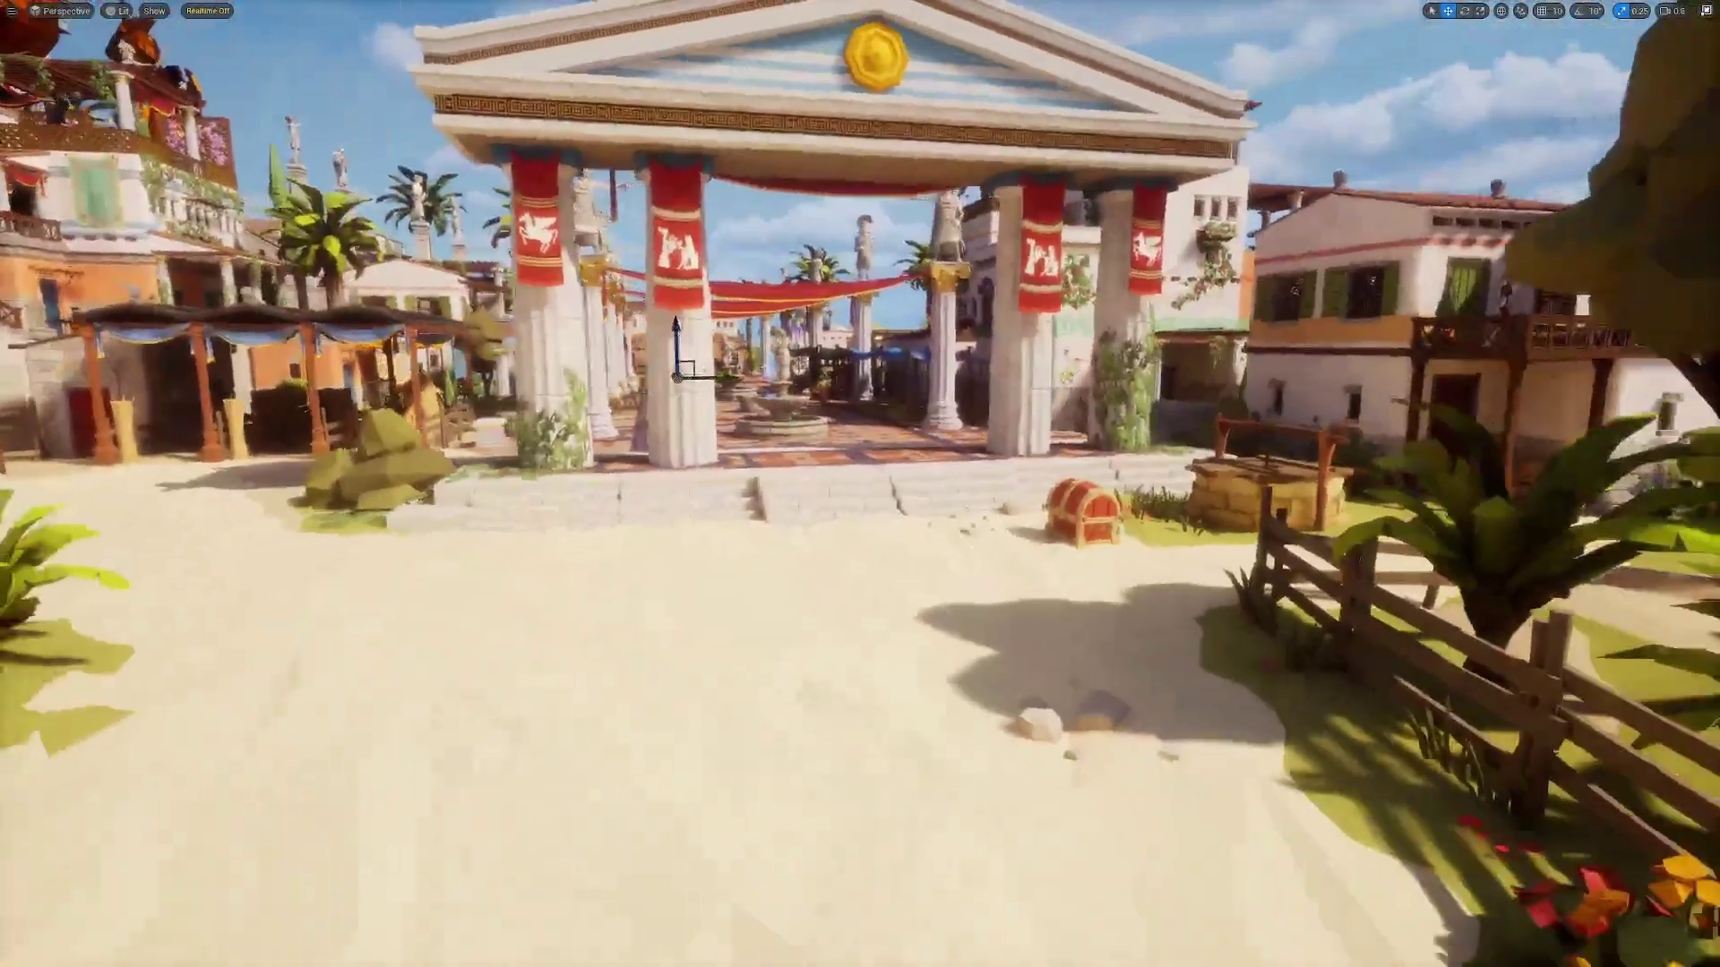
right_click_drag(860, 484, 815, 511)
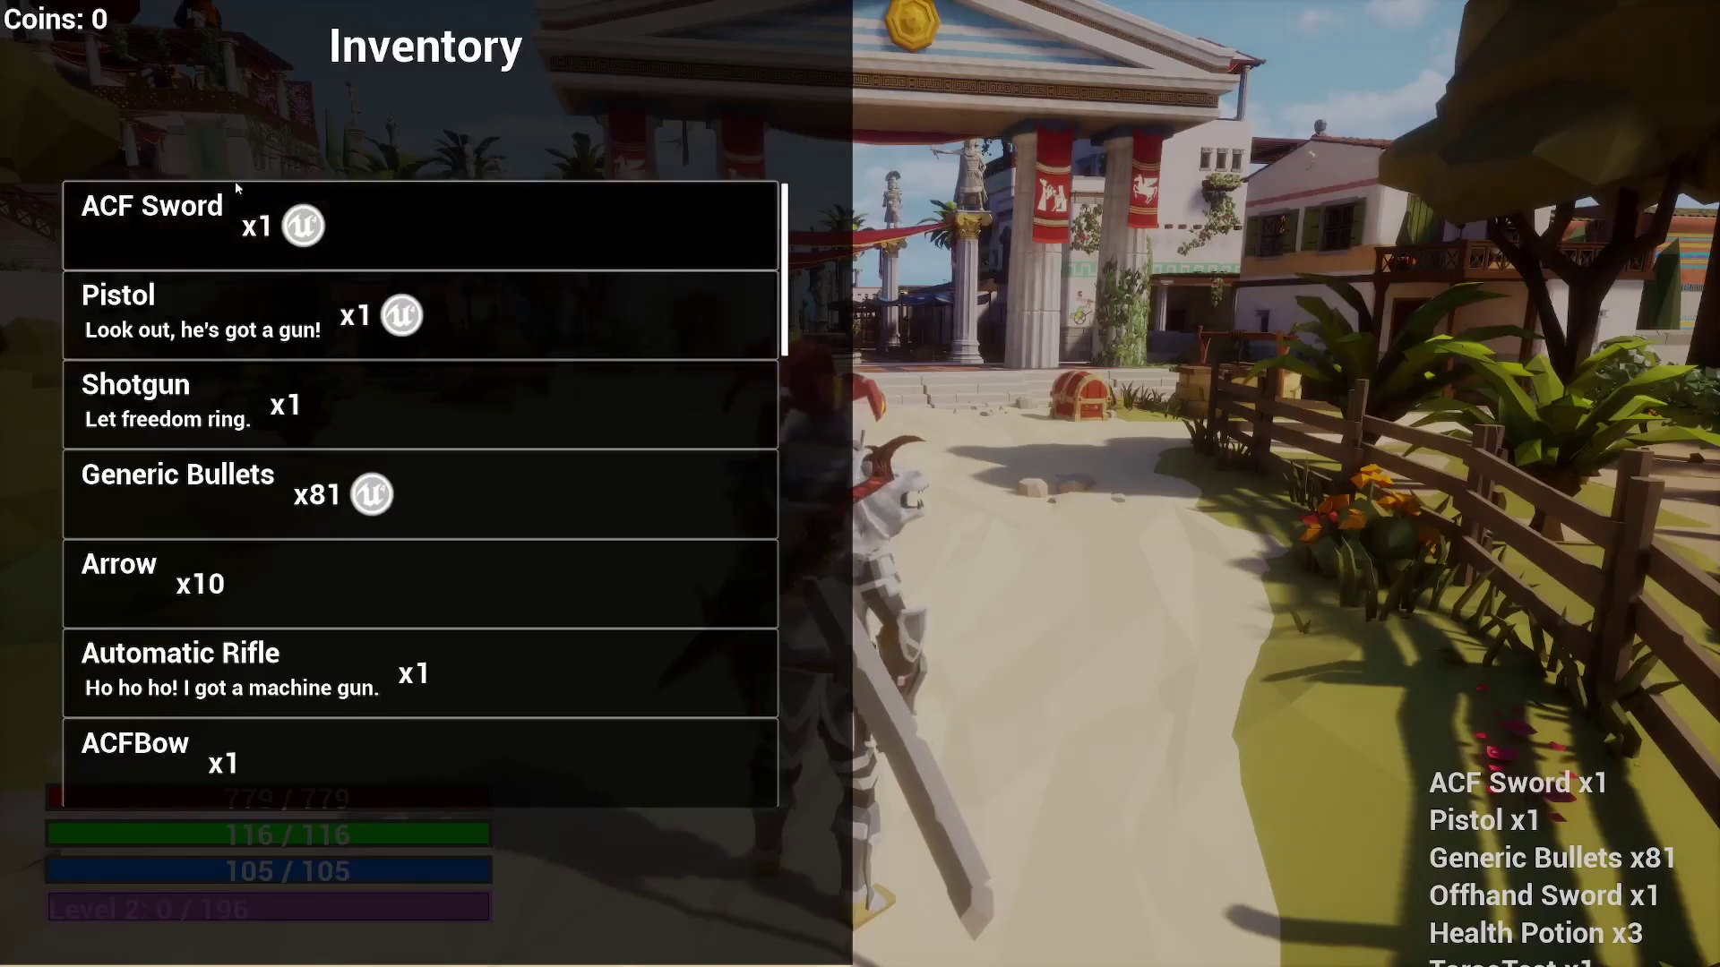
left_click(240, 204)
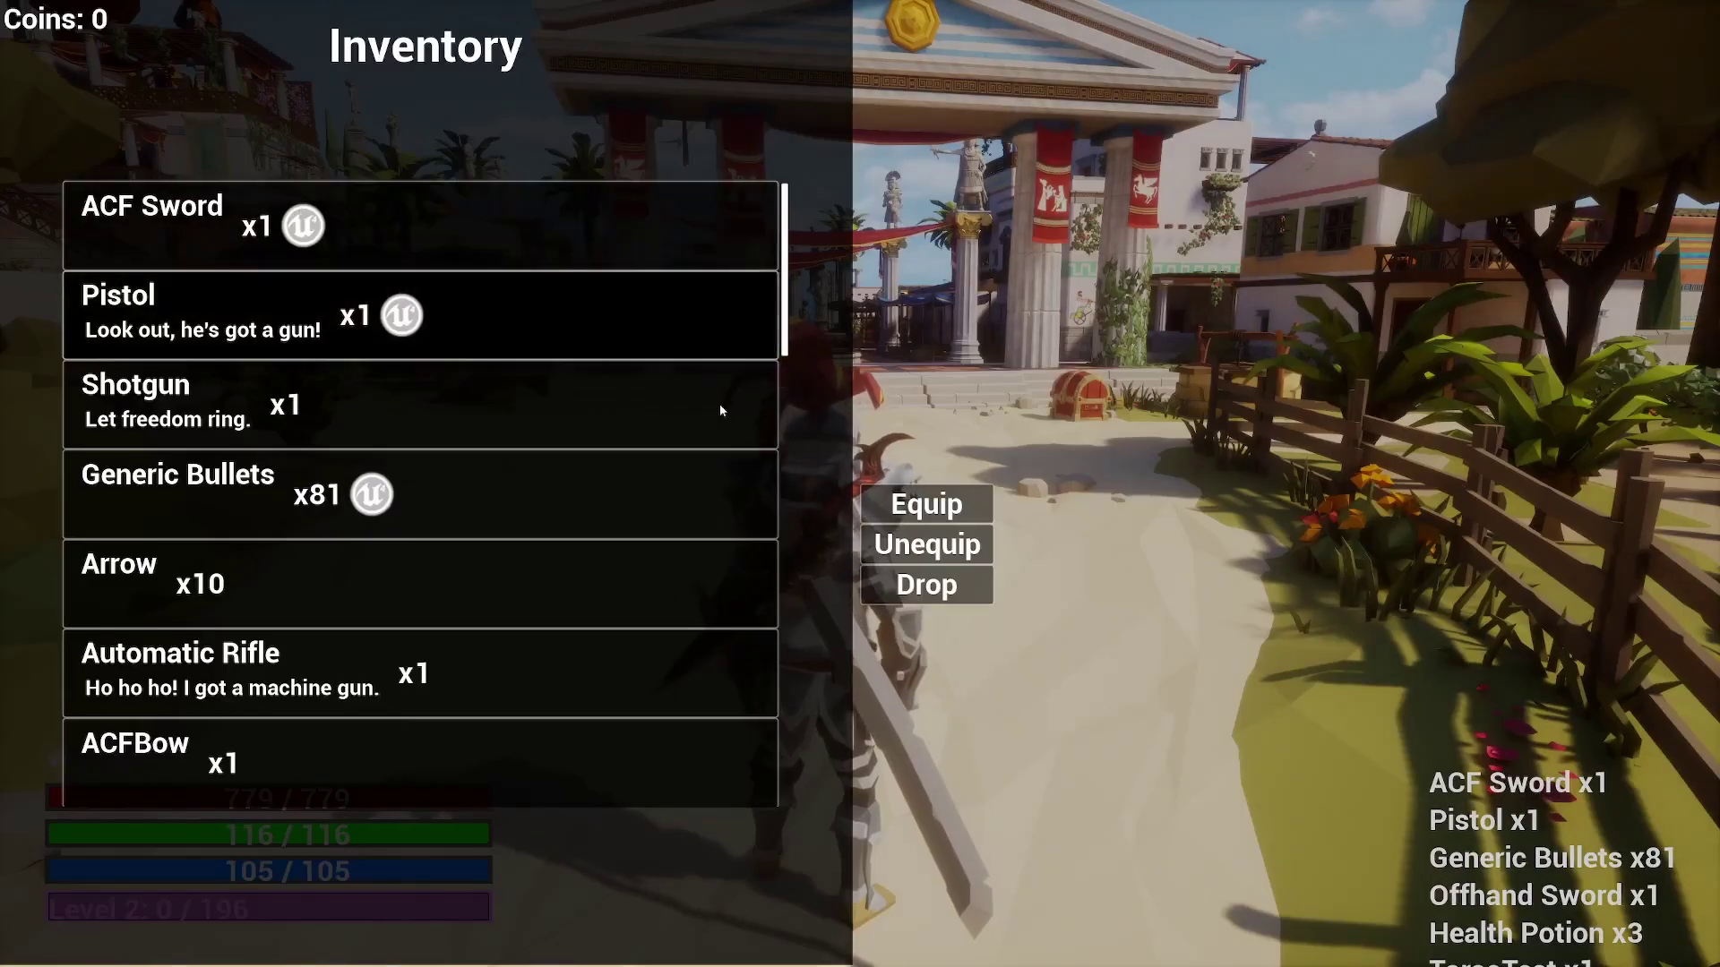
left_click(924, 546)
Step: Equip the 2HandSword from further down the inventory list
left_click(208, 234)
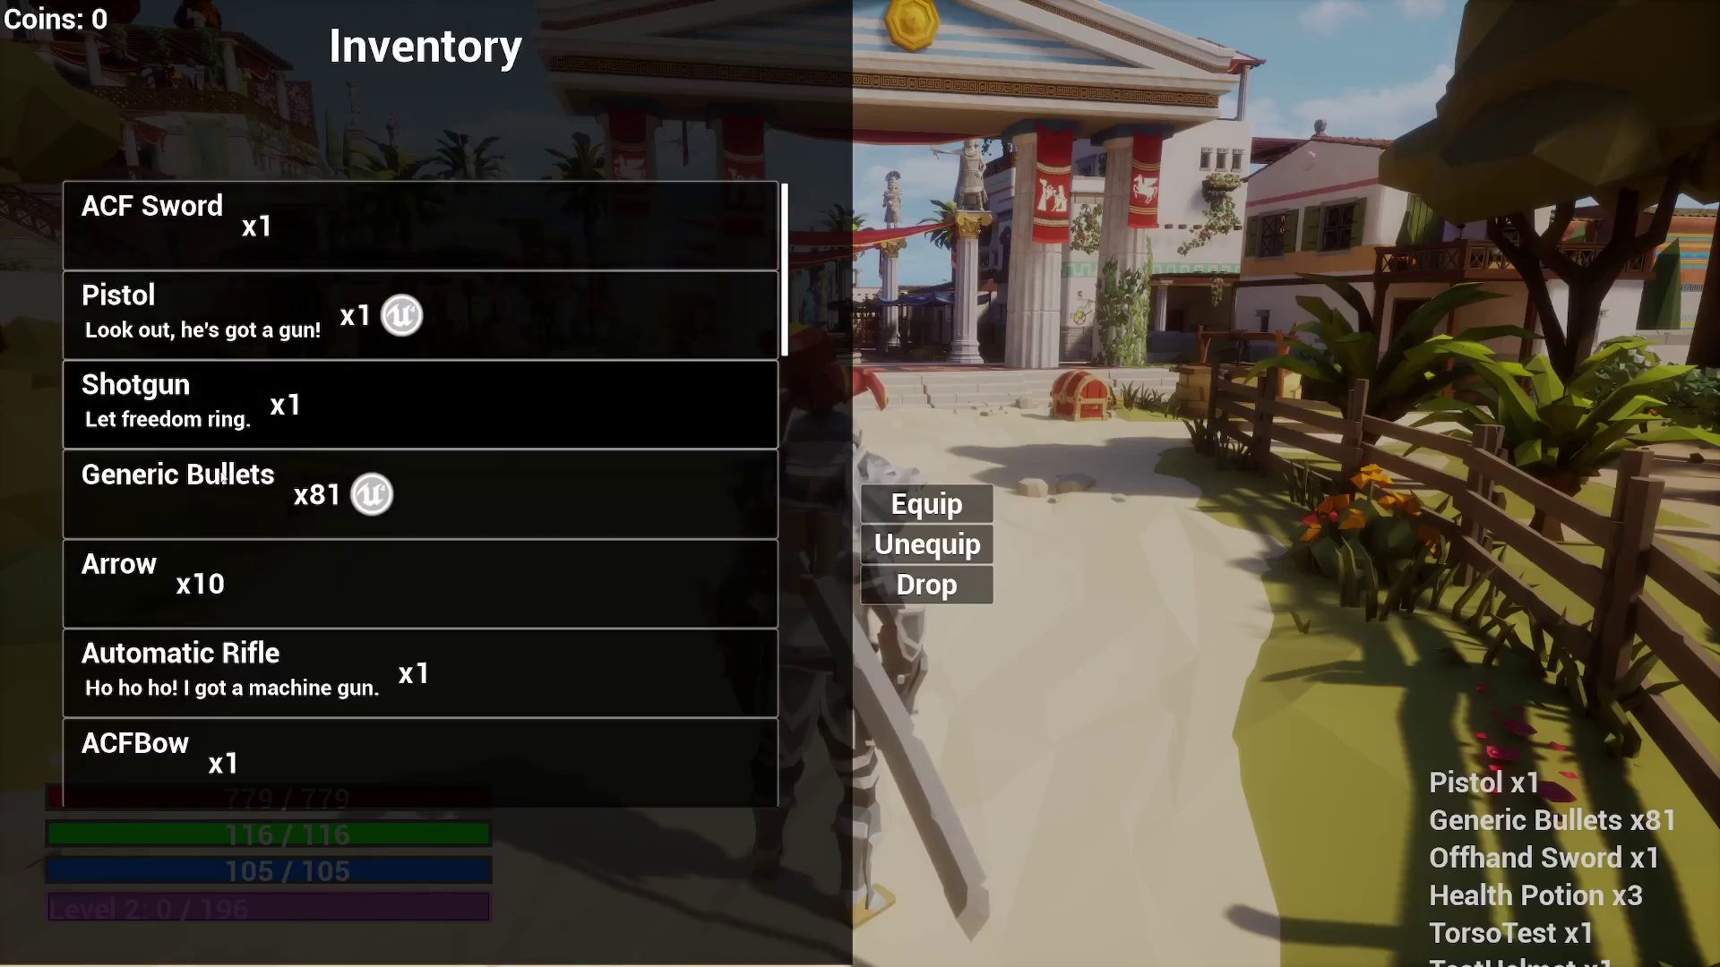
scroll(230, 766, "down", 10)
left_click(234, 776)
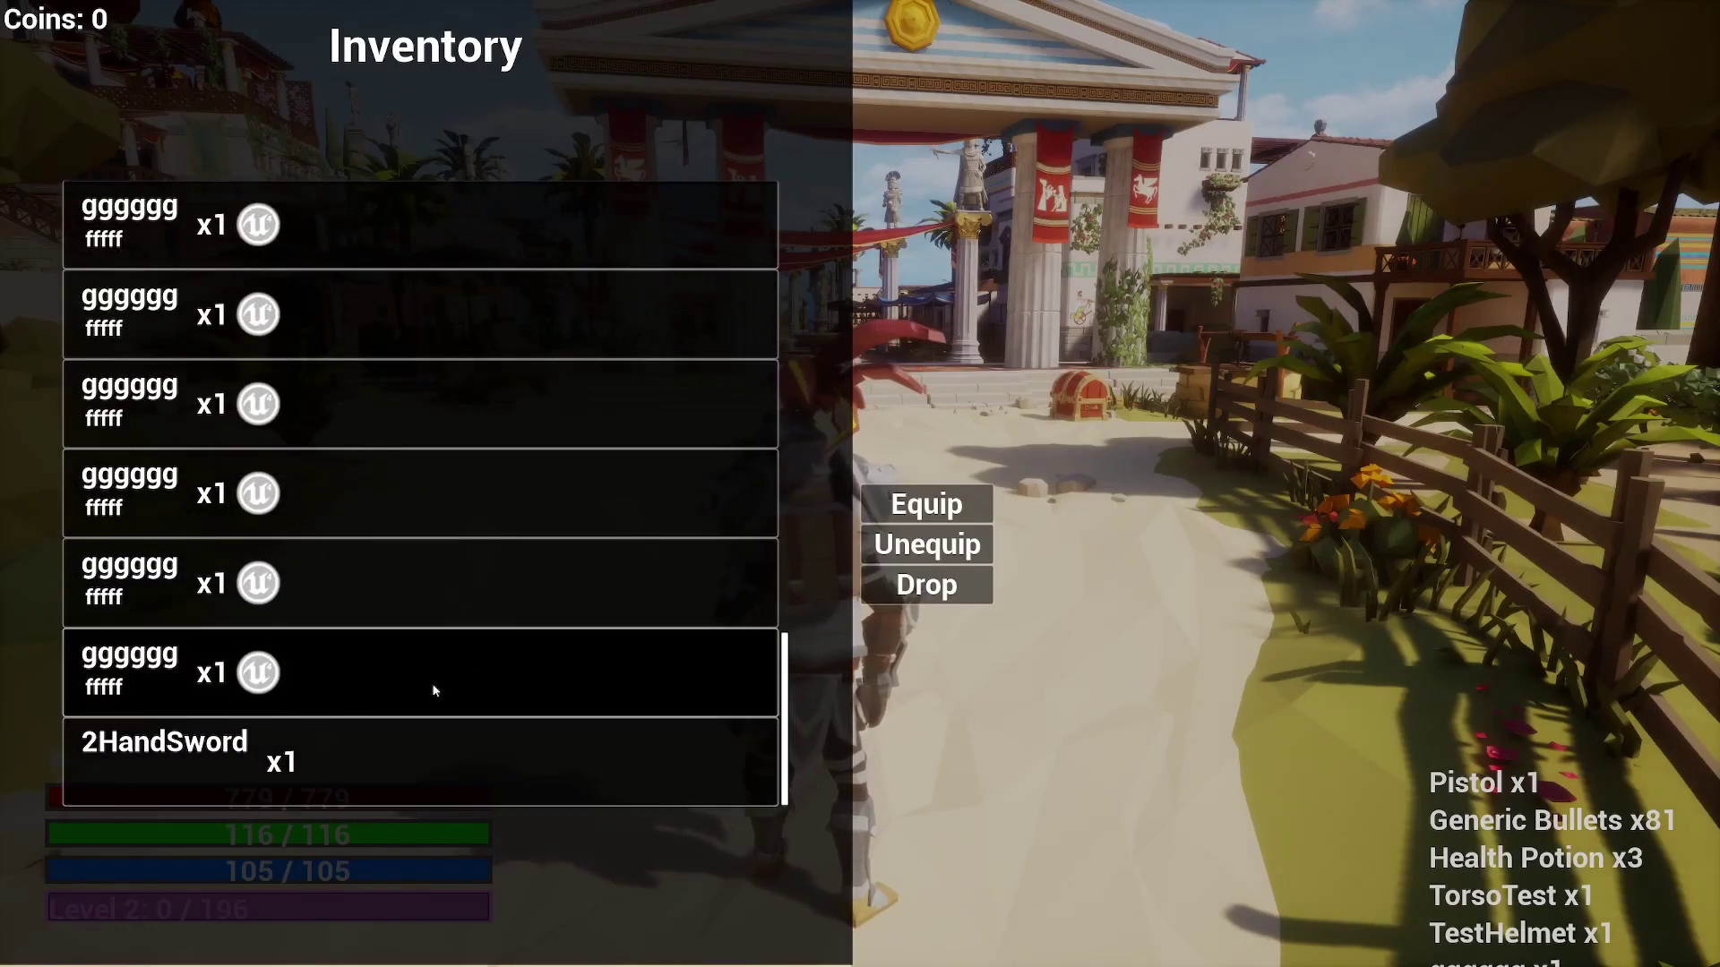
left_click(927, 504)
Step: Close the inventory and walk the greatsword-wielding knight through town toward the temple gate
key("i")
key("w")
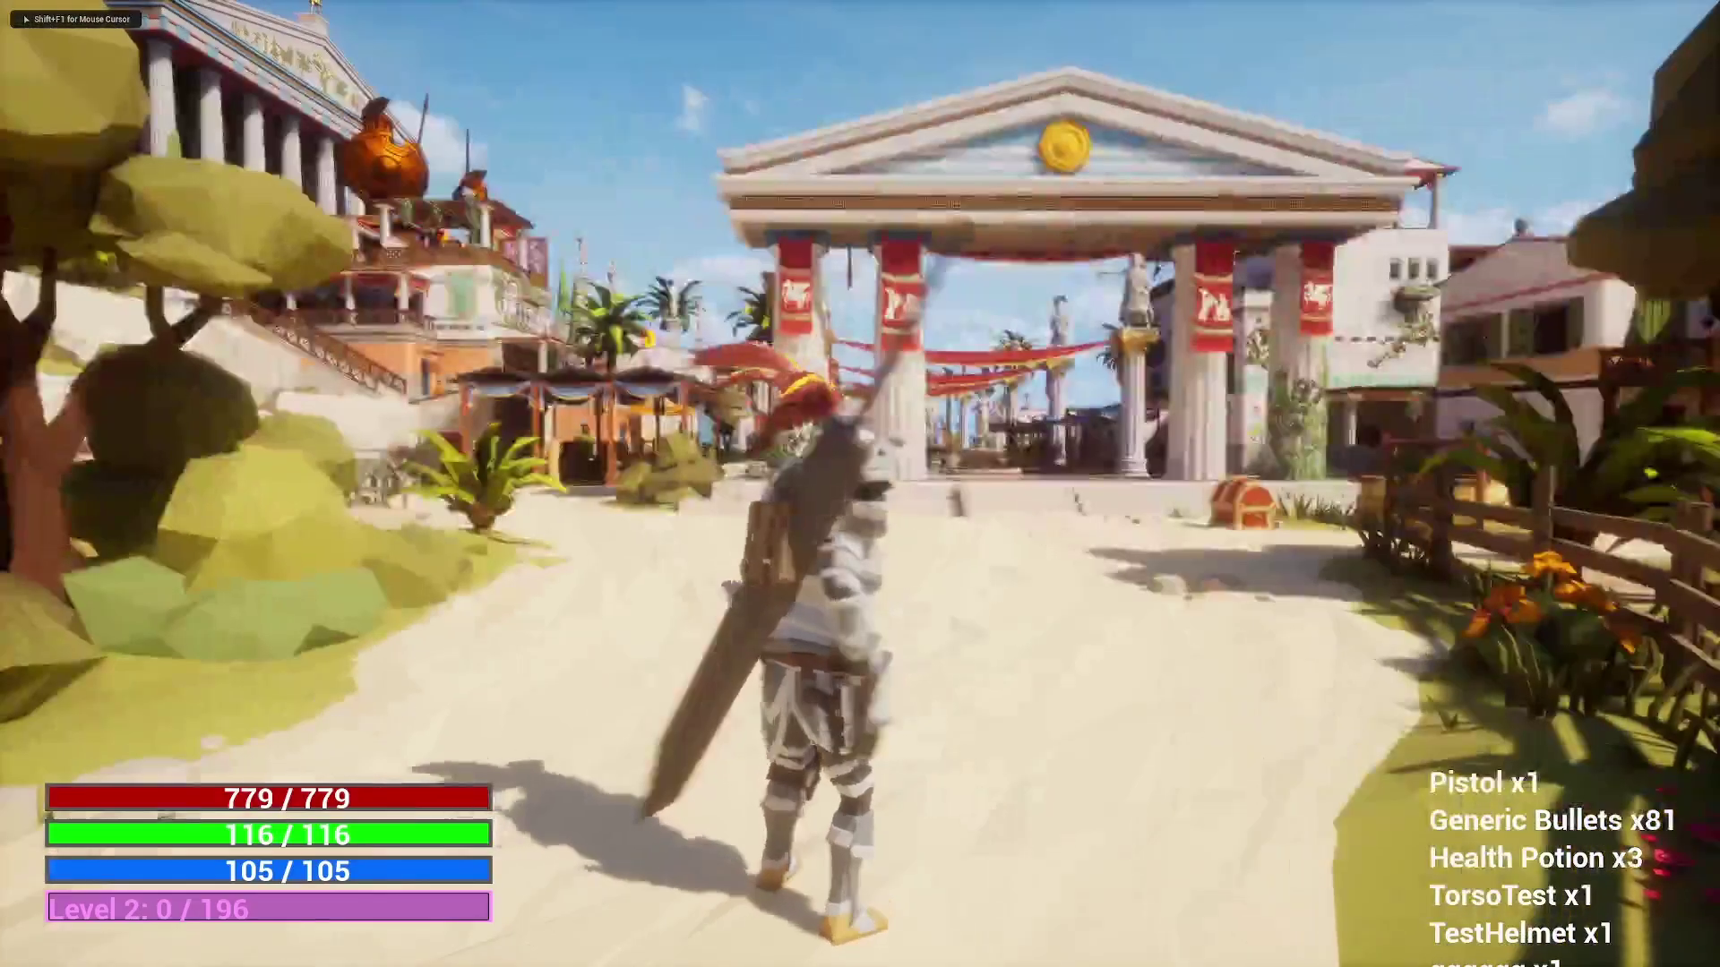
key("s")
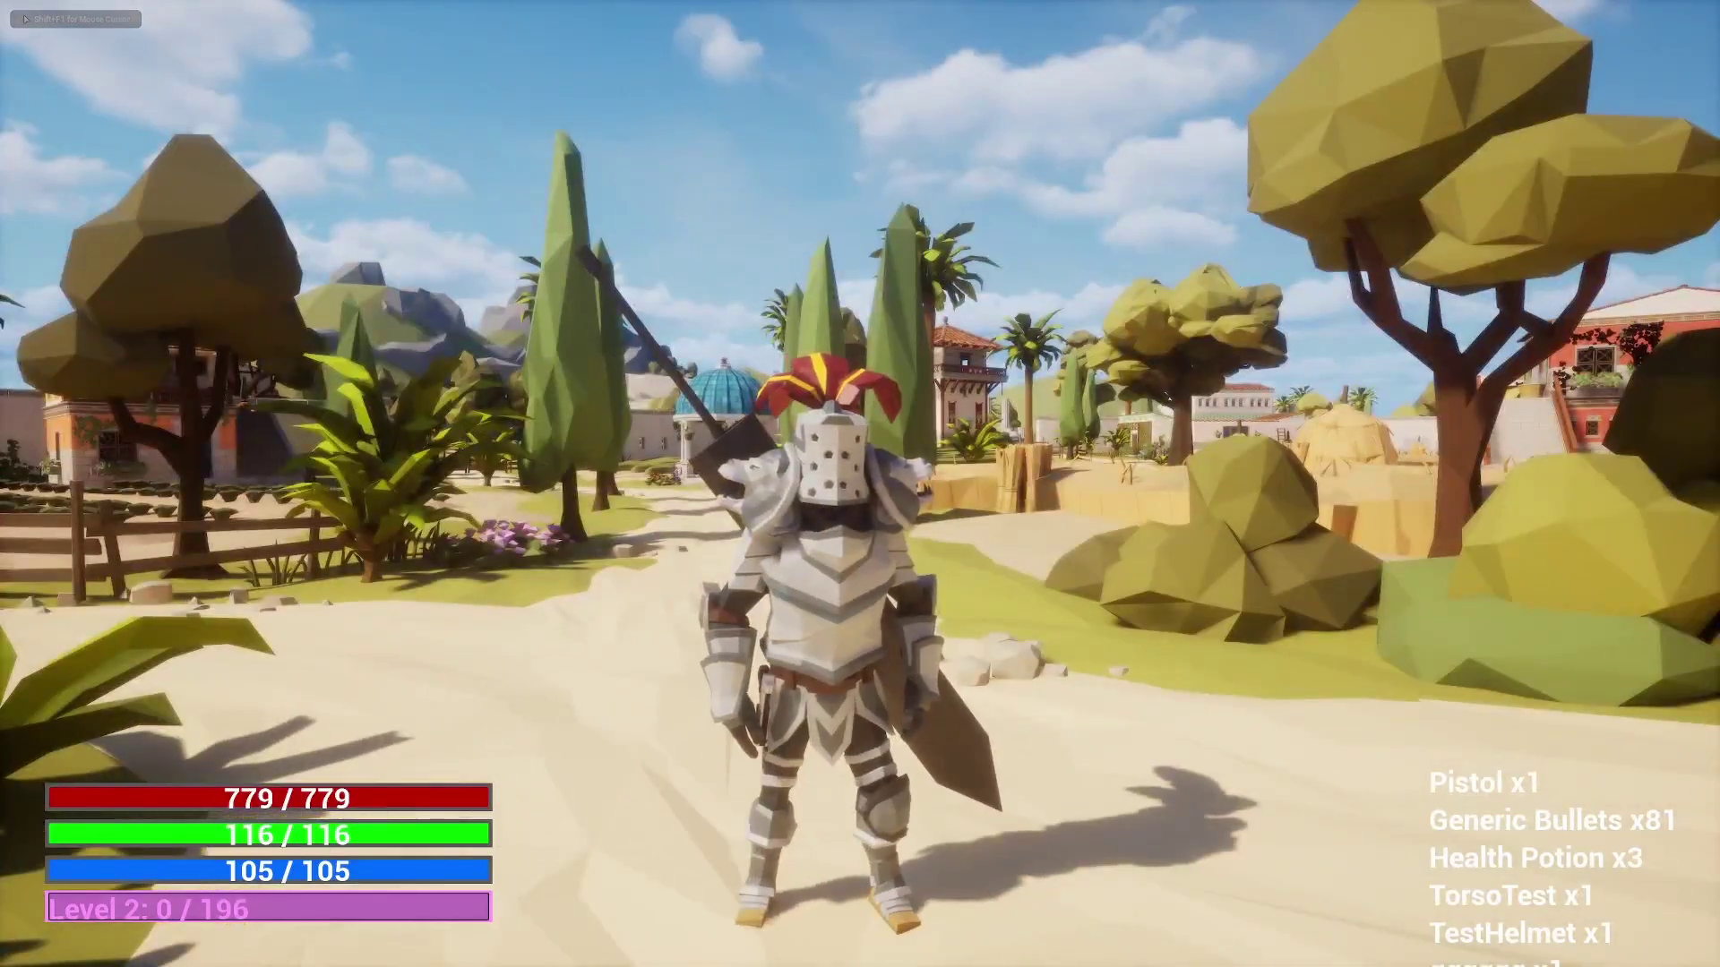
key("d")
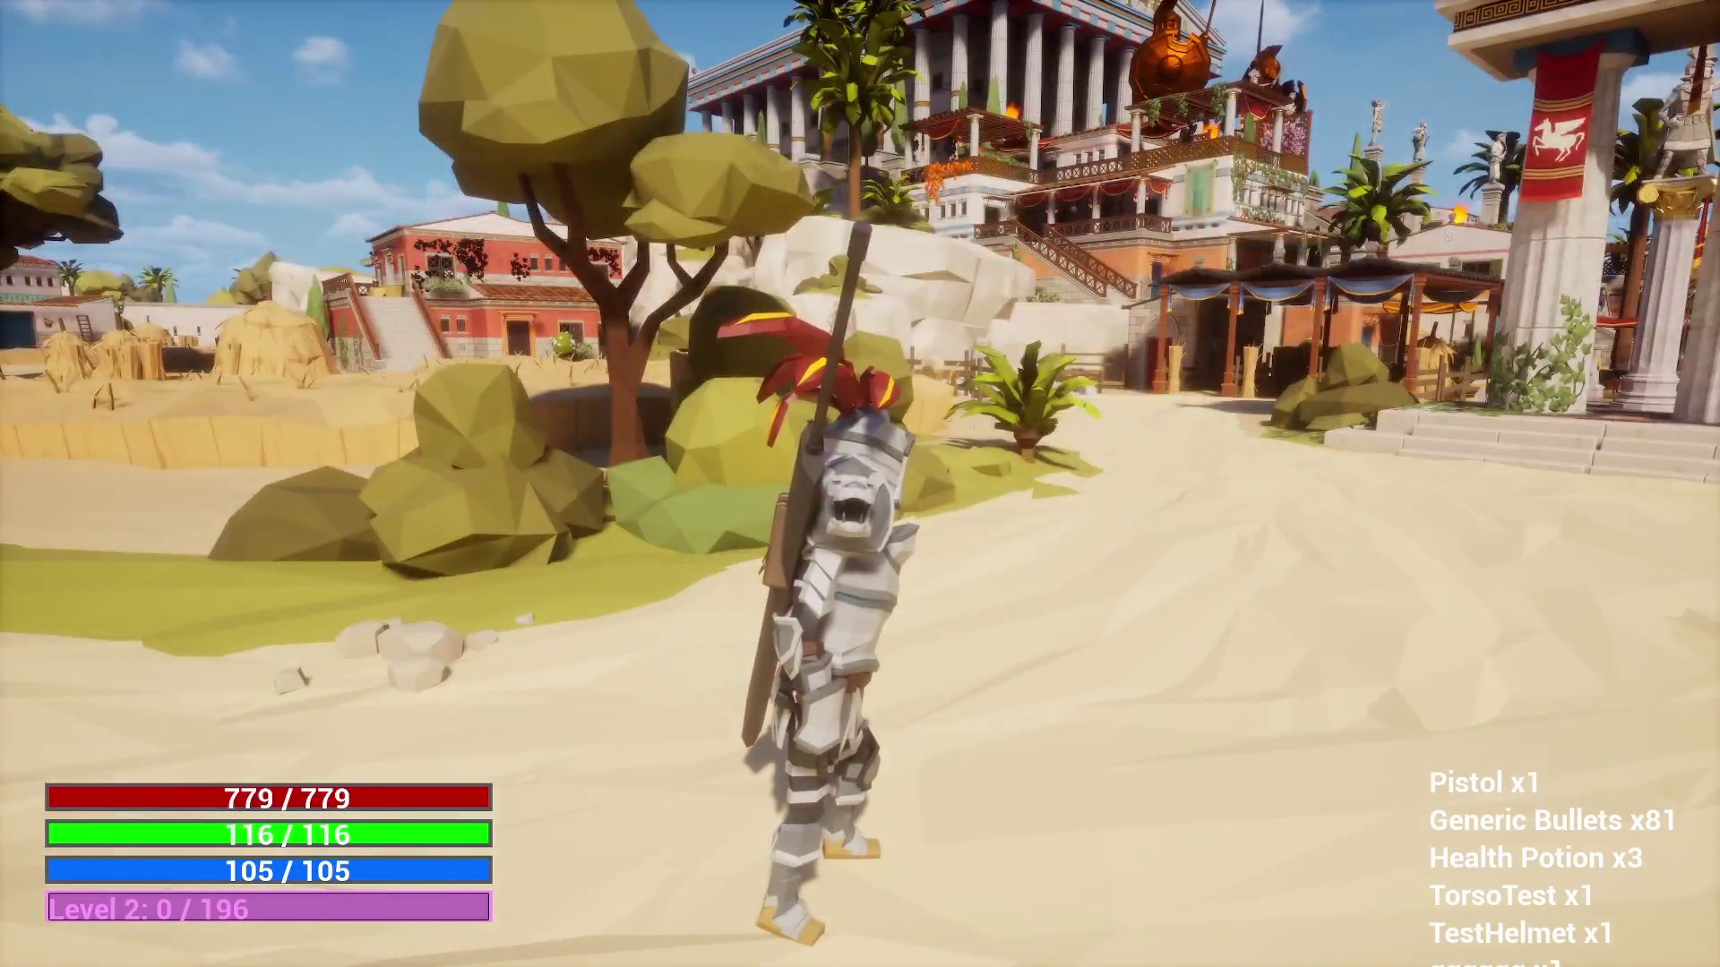
key("w")
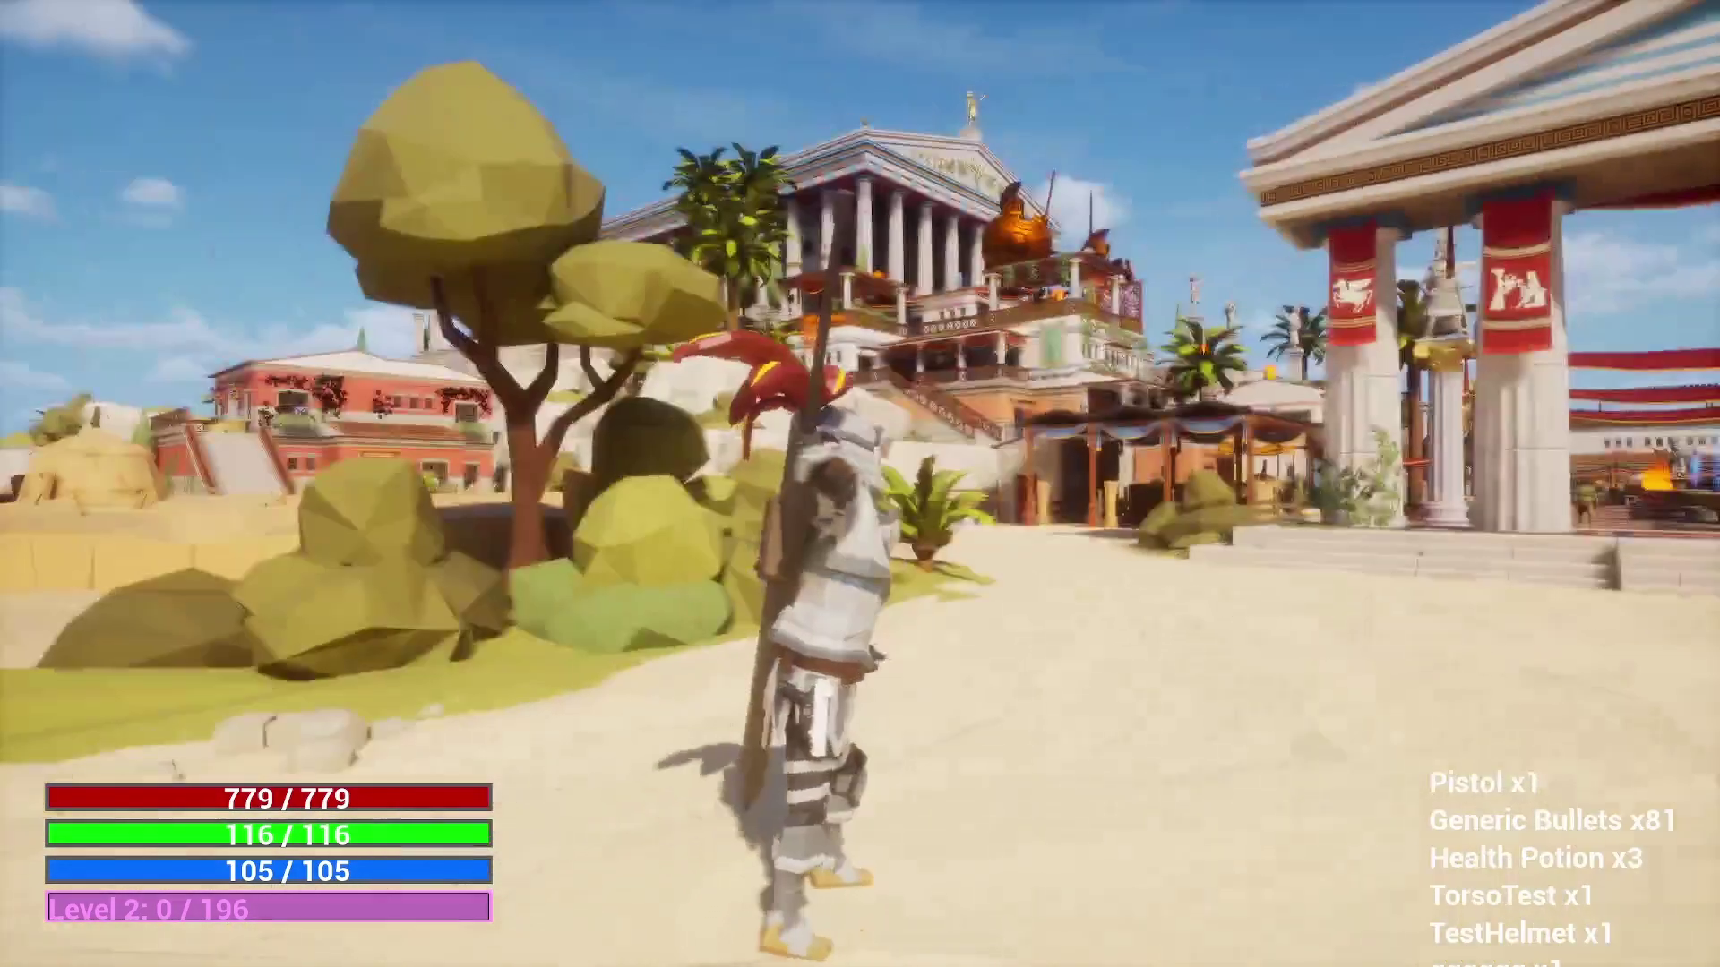